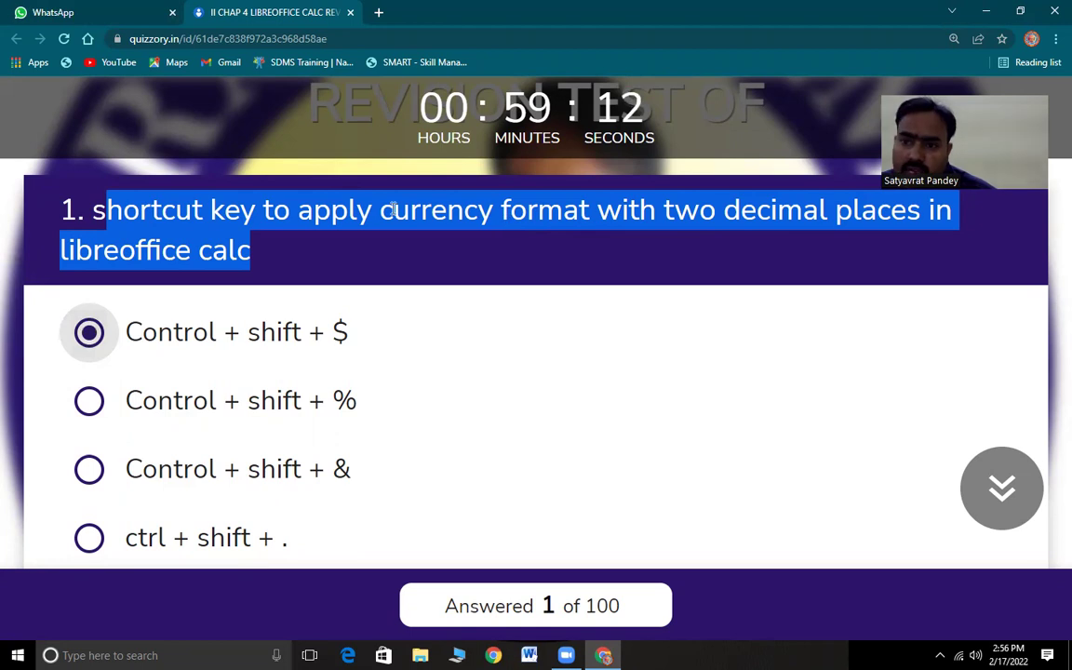
Highlight "two decimal places" in question 1, and answer question 2 about the merge cell command with "format"
{"action": "left_click_drag", "start_coordinate": [664, 210], "coordinate": [922, 220]}
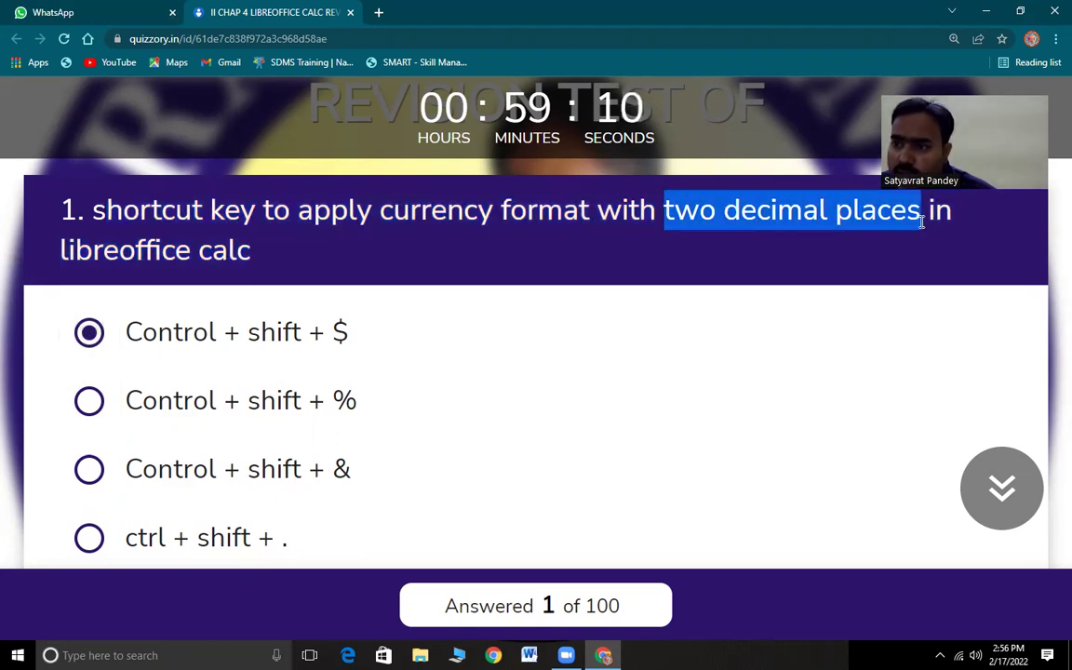
{"action": "scroll", "coordinate": [309, 402], "scroll_direction": "down", "scroll_amount": 5}
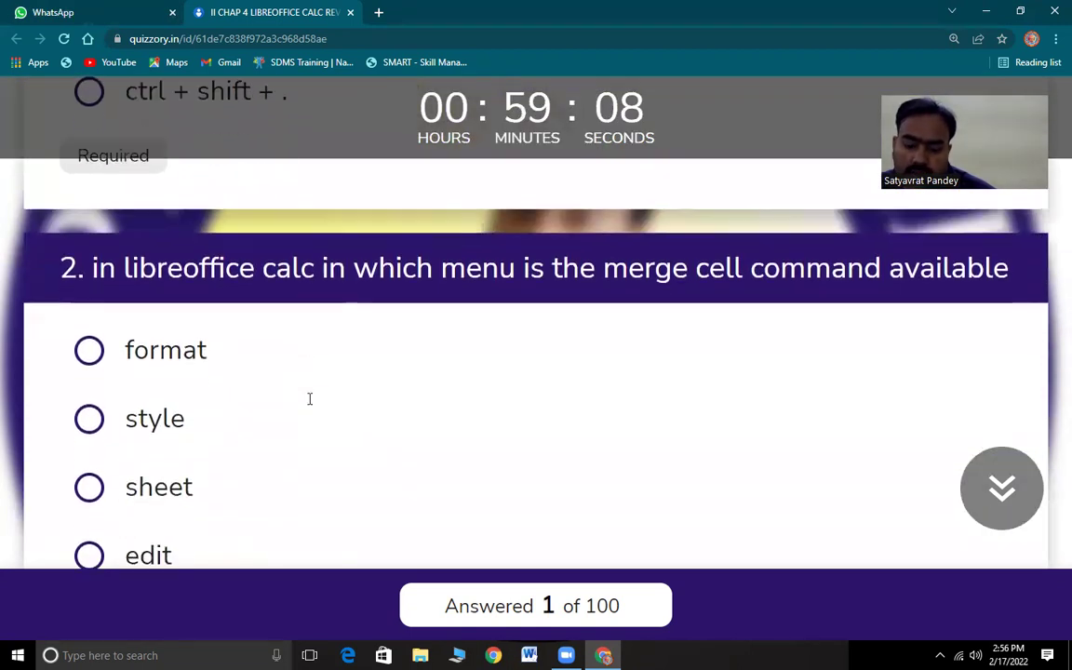
{"action": "left_click_drag", "start_coordinate": [99, 270], "coordinate": [926, 300]}
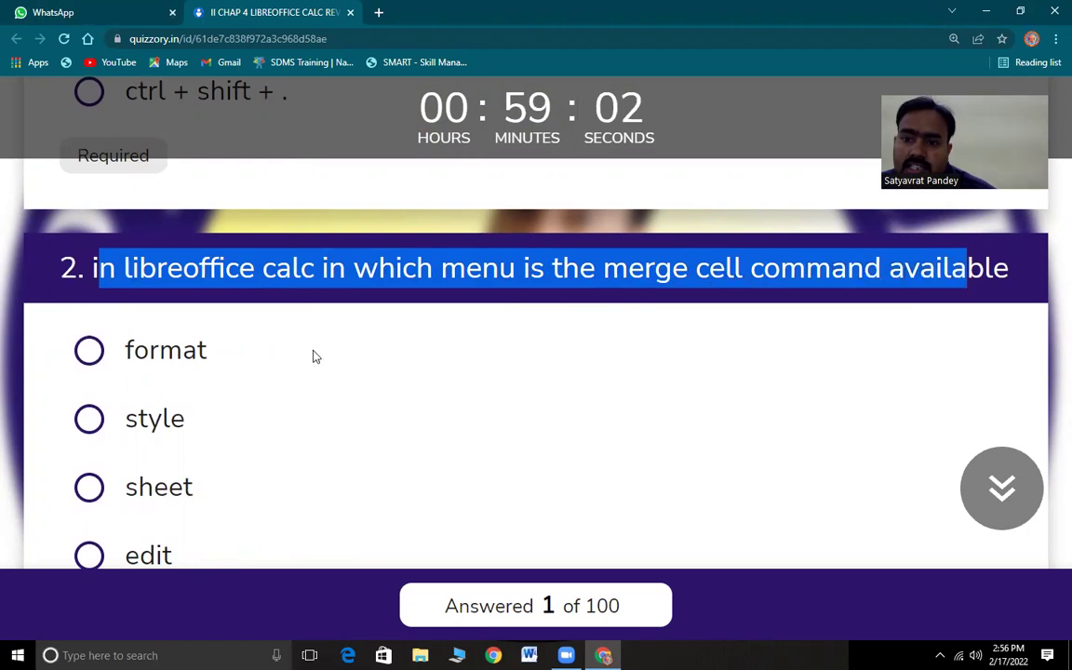
{"action": "scroll", "coordinate": [312, 380], "scroll_direction": "down", "scroll_amount": 1}
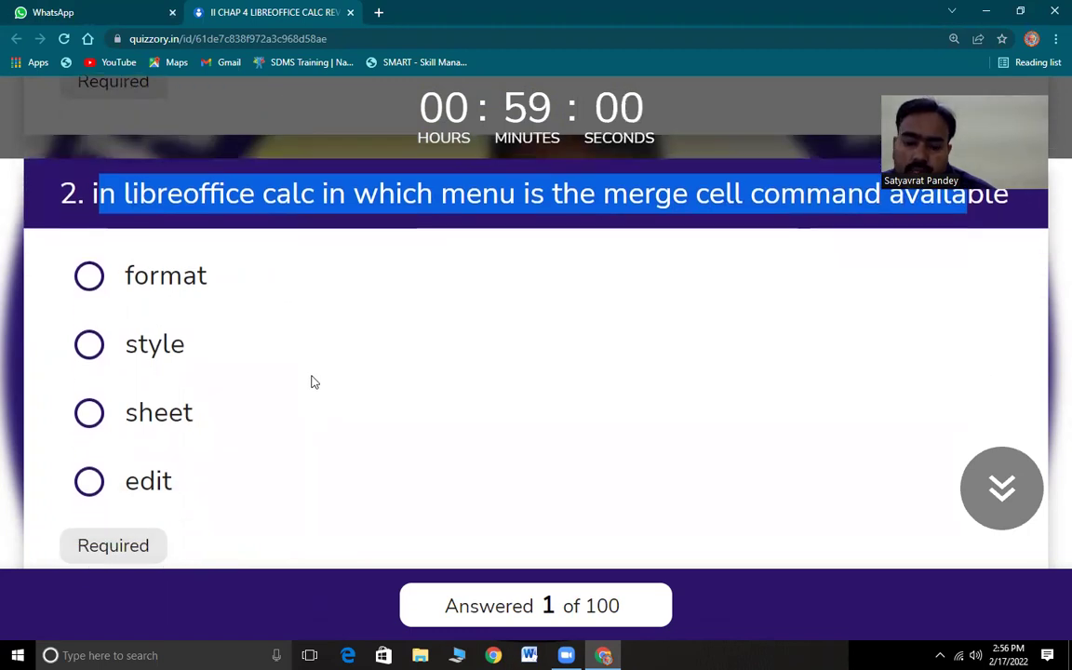
{"action": "left_click", "coordinate": [120, 276]}
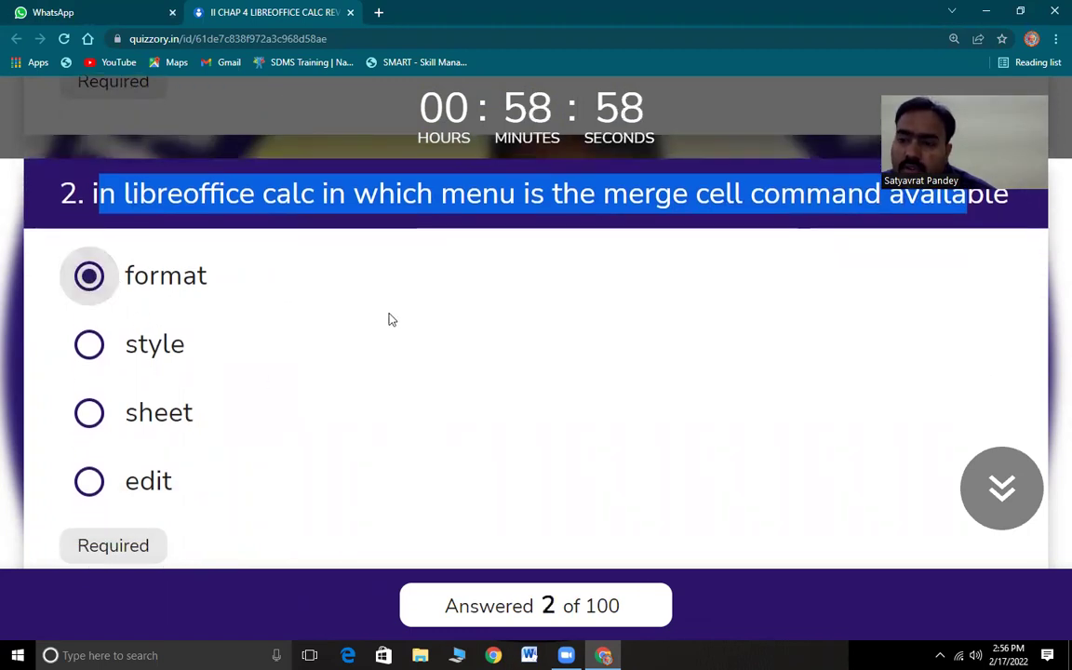
{"action": "scroll", "coordinate": [407, 348], "scroll_direction": "up", "scroll_amount": 1}
{"action": "left_click_drag", "start_coordinate": [952, 130], "coordinate": [868, 405]}
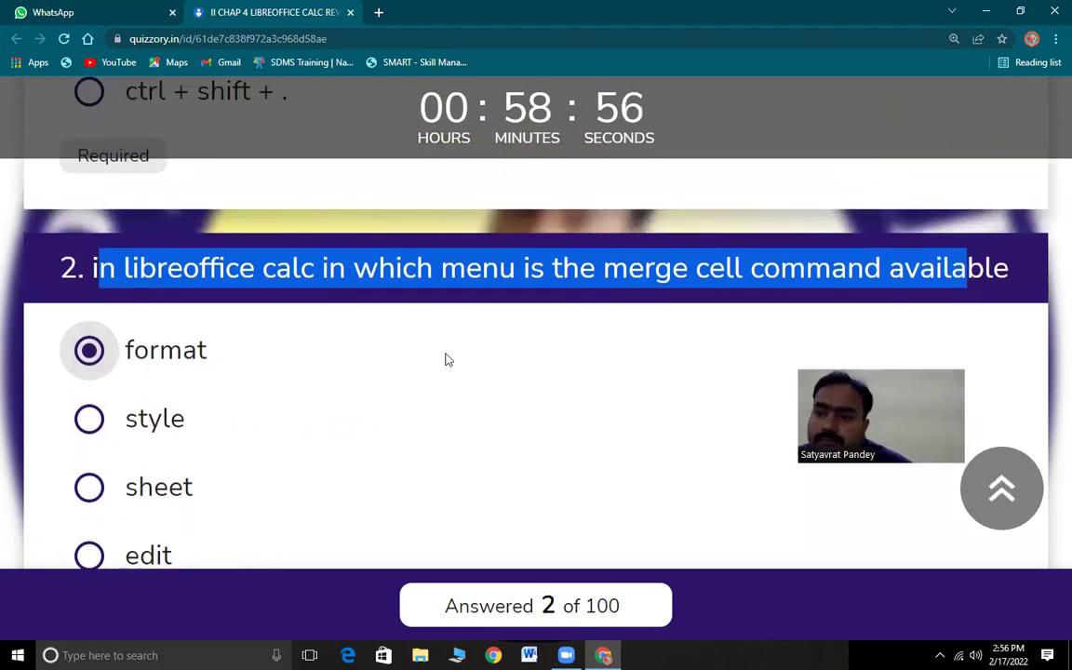
Answer question 3 about direct PDF export with "standard toolbar" and question 4 about deleting a cell with "ctrl + -"
{"action": "scroll", "coordinate": [280, 402], "scroll_direction": "down", "scroll_amount": 5}
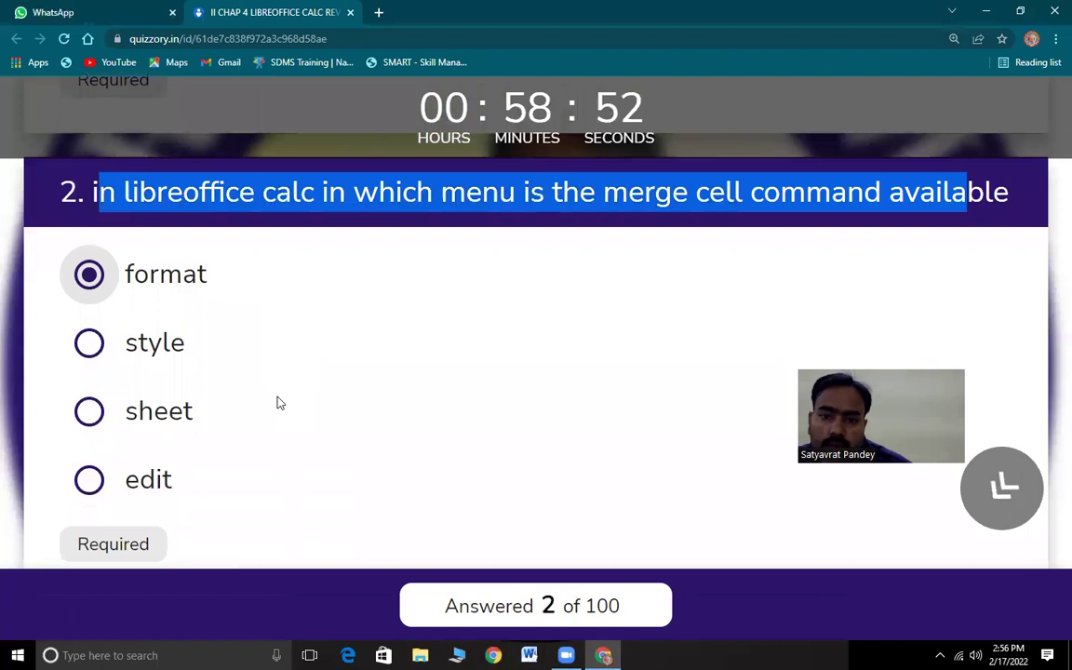
{"action": "scroll", "coordinate": [277, 402], "scroll_direction": "down", "scroll_amount": 1}
{"action": "left_click_drag", "start_coordinate": [118, 212], "coordinate": [704, 217]}
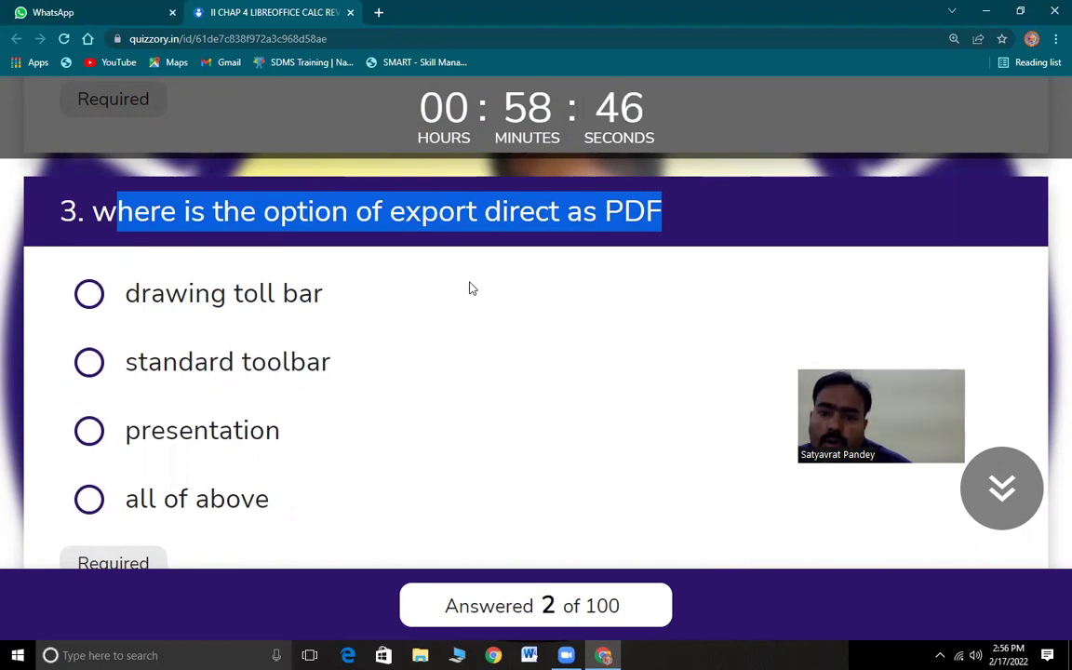
{"action": "left_click", "coordinate": [88, 362]}
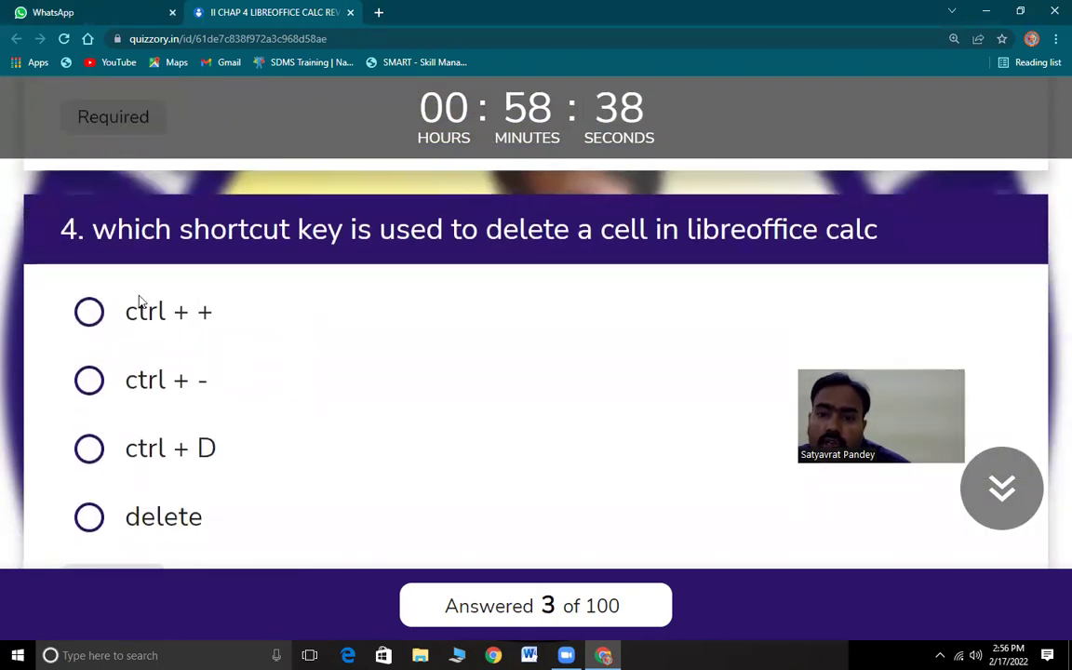
{"action": "left_click_drag", "start_coordinate": [116, 229], "coordinate": [855, 235]}
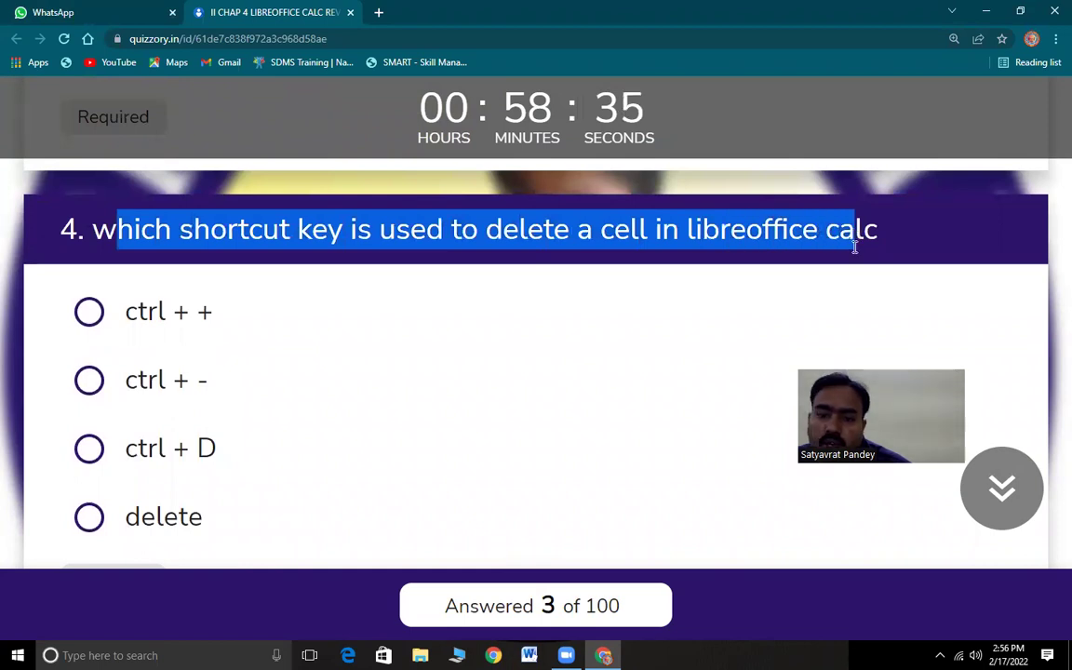
{"action": "left_click", "coordinate": [94, 382]}
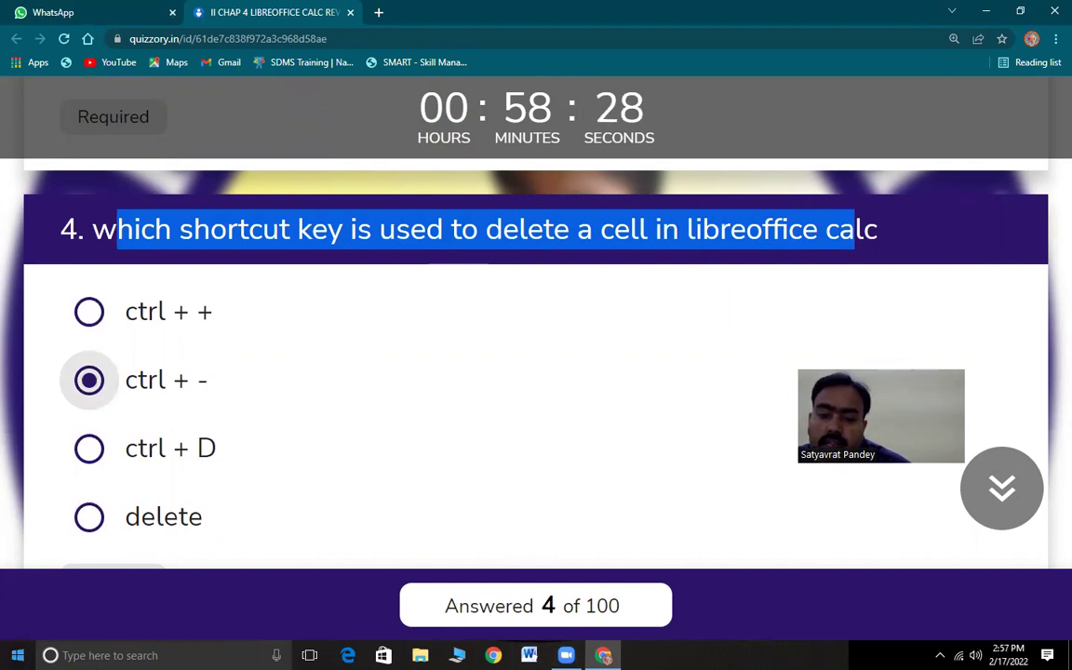
Open Microsoft Excel 2010 and enter HK in cell F7 and KL in cell F8
{"action": "key", "text": "super"}
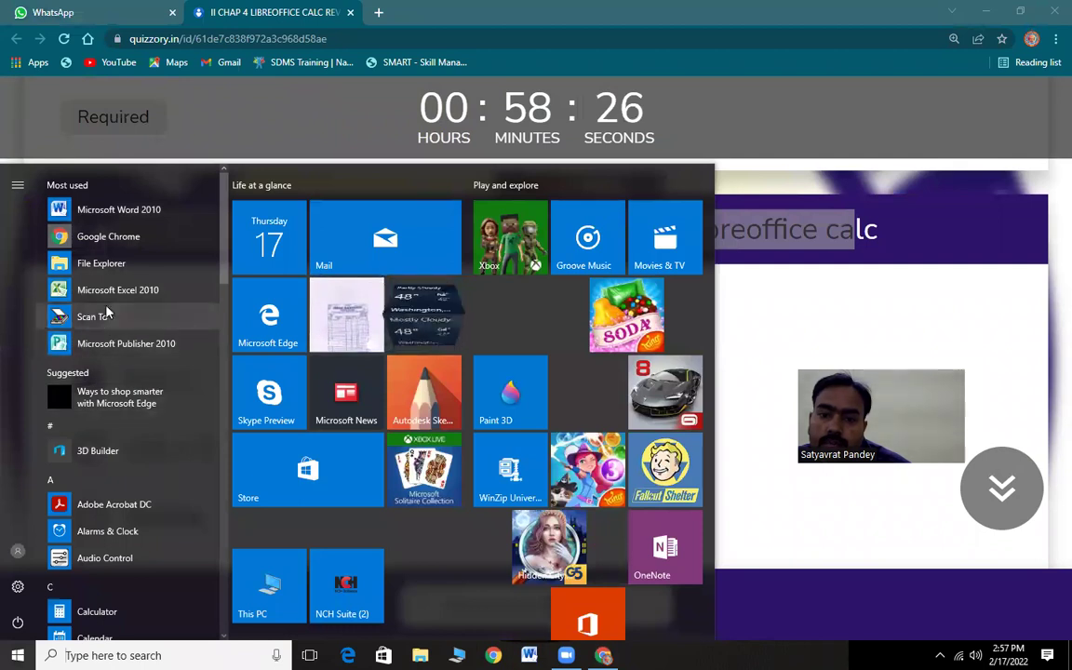
{"action": "left_click", "coordinate": [102, 292]}
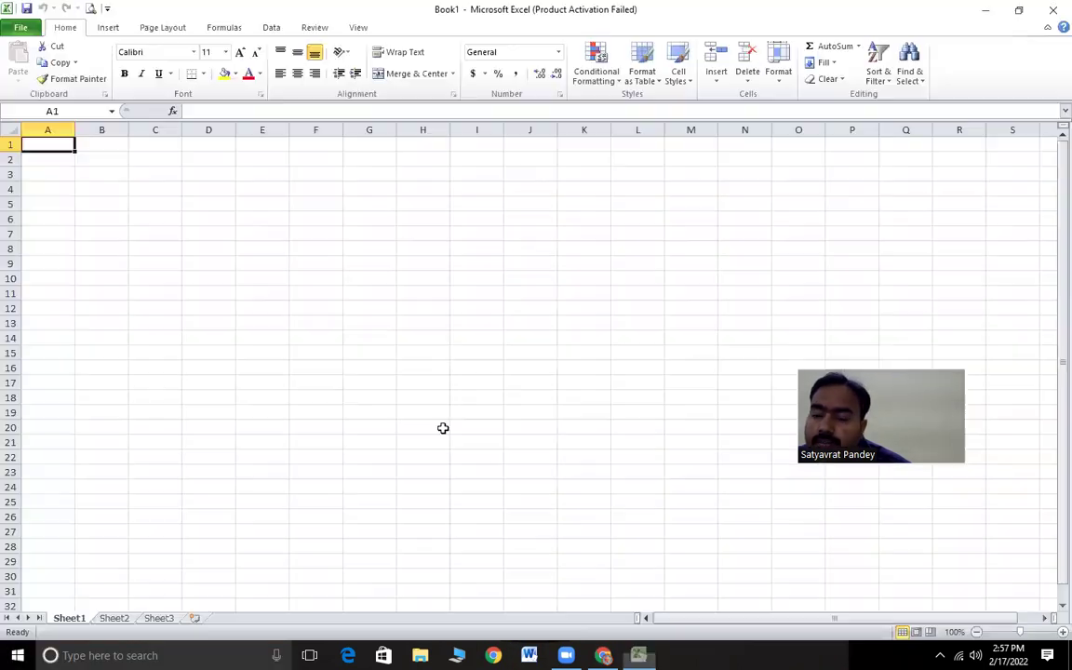
{"action": "left_click", "coordinate": [324, 240]}
{"action": "type", "text": "H"}
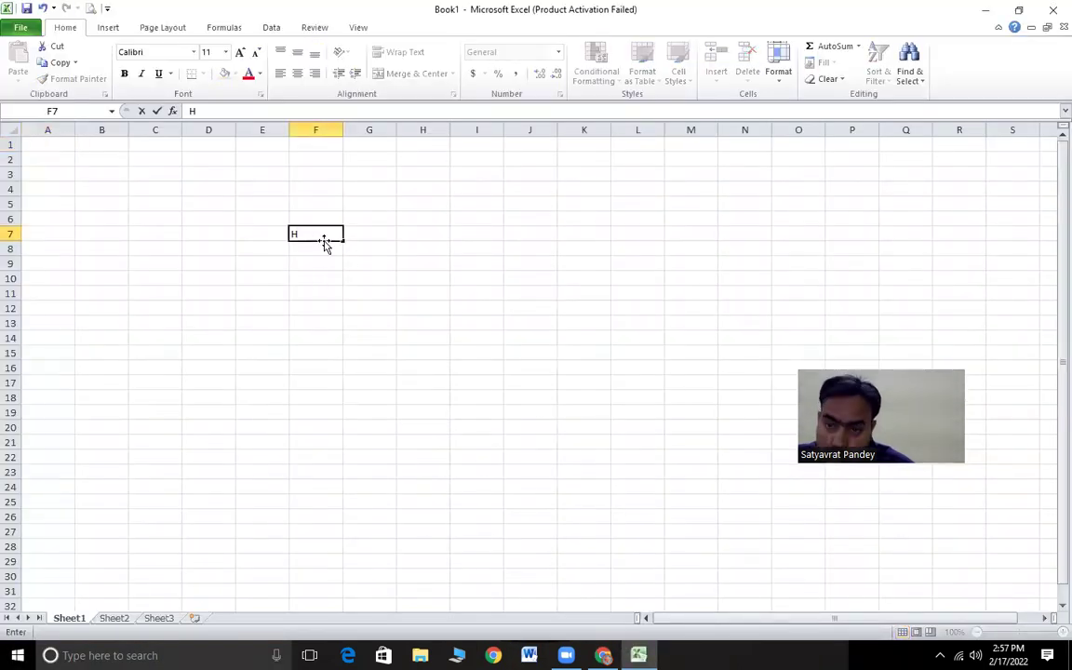
{"action": "type", "text": "K"}
{"action": "key", "text": "Return"}
{"action": "type", "text": "KL"}
Delete cell F7, shifting the cells below it up
{"action": "left_click", "coordinate": [325, 240]}
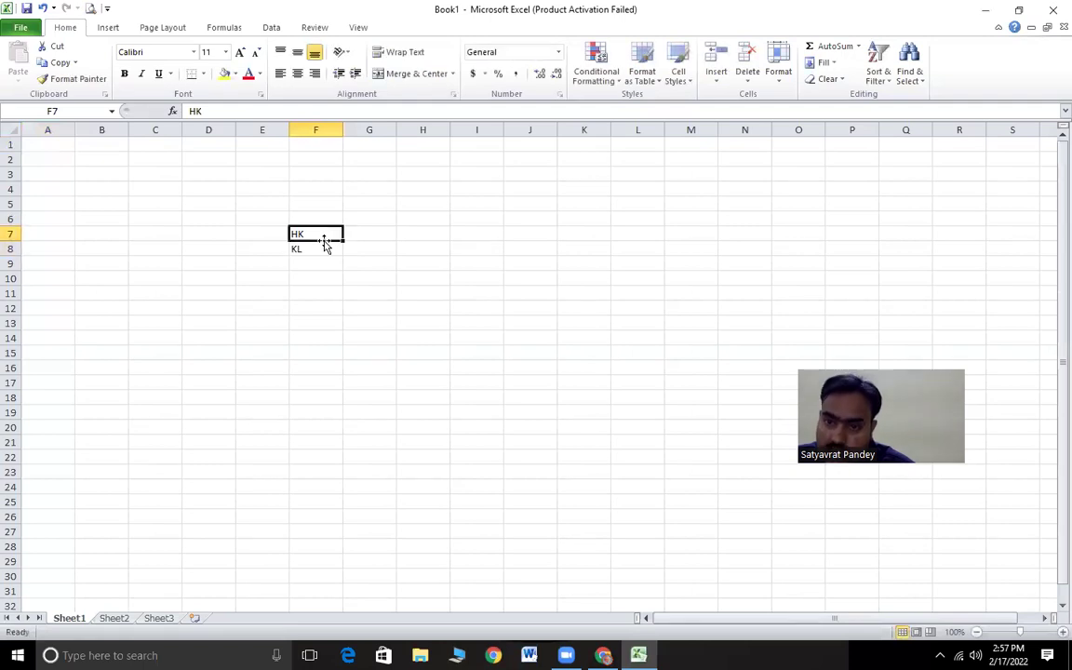
{"action": "left_click", "coordinate": [323, 248]}
{"action": "left_click", "coordinate": [306, 236]}
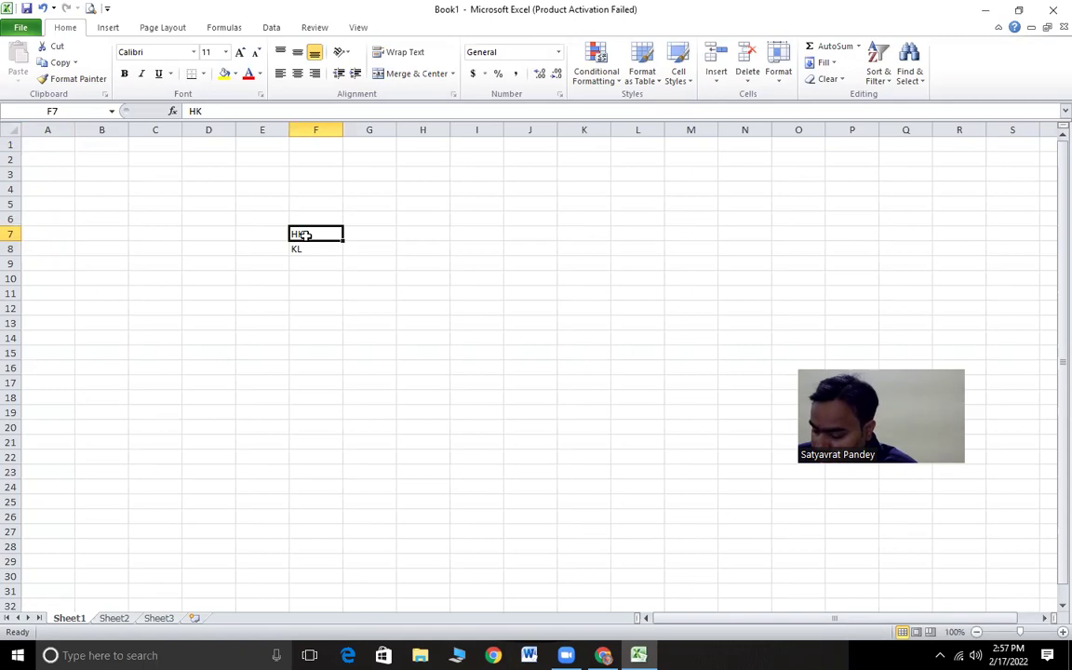
{"action": "key", "text": "ctrl+minus"}
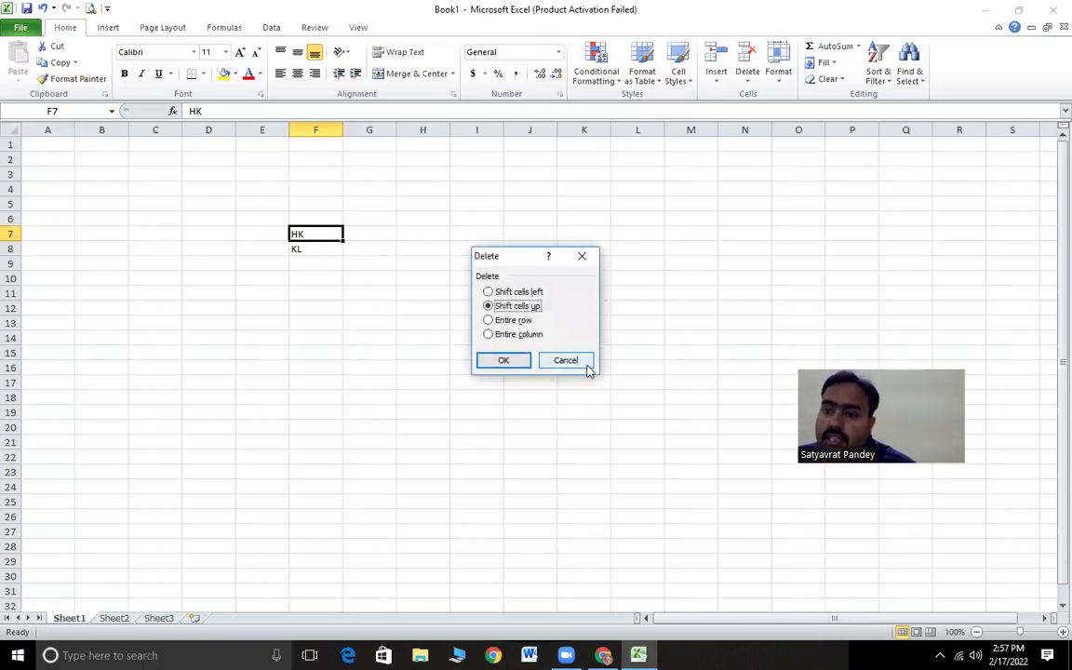
{"action": "left_click", "coordinate": [507, 363]}
{"action": "left_click", "coordinate": [324, 261]}
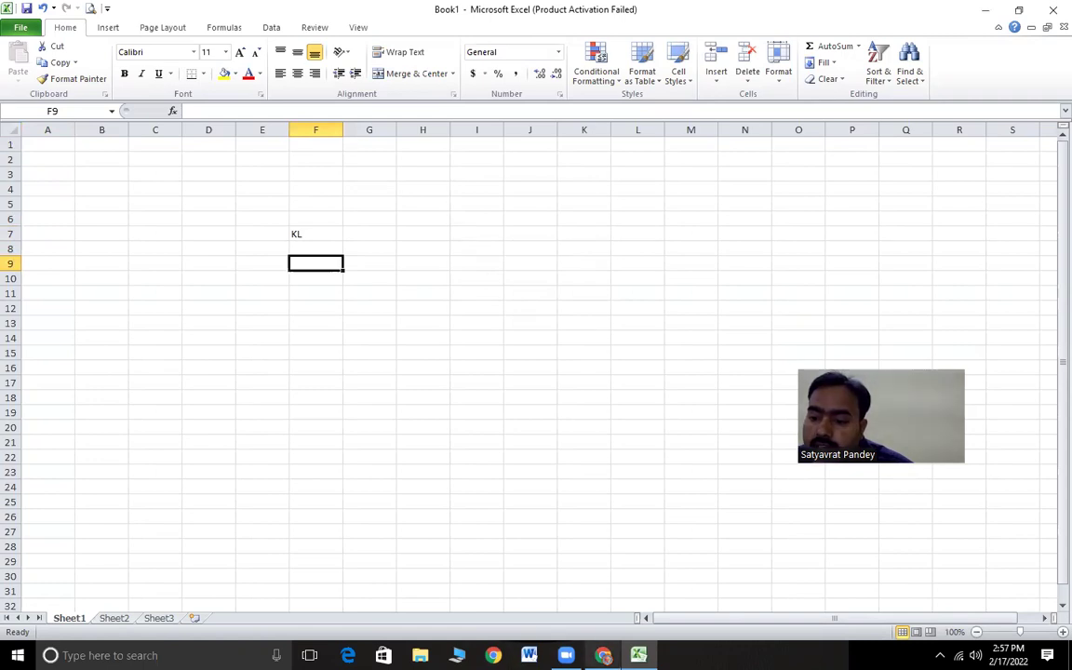
Switch back to the quiz in Chrome, highlight question 5 about freezing cells, and answer it with "freeze first column"
{"action": "key", "text": "alt+Tab"}
{"action": "scroll", "coordinate": [261, 475], "scroll_direction": "down", "scroll_amount": 5}
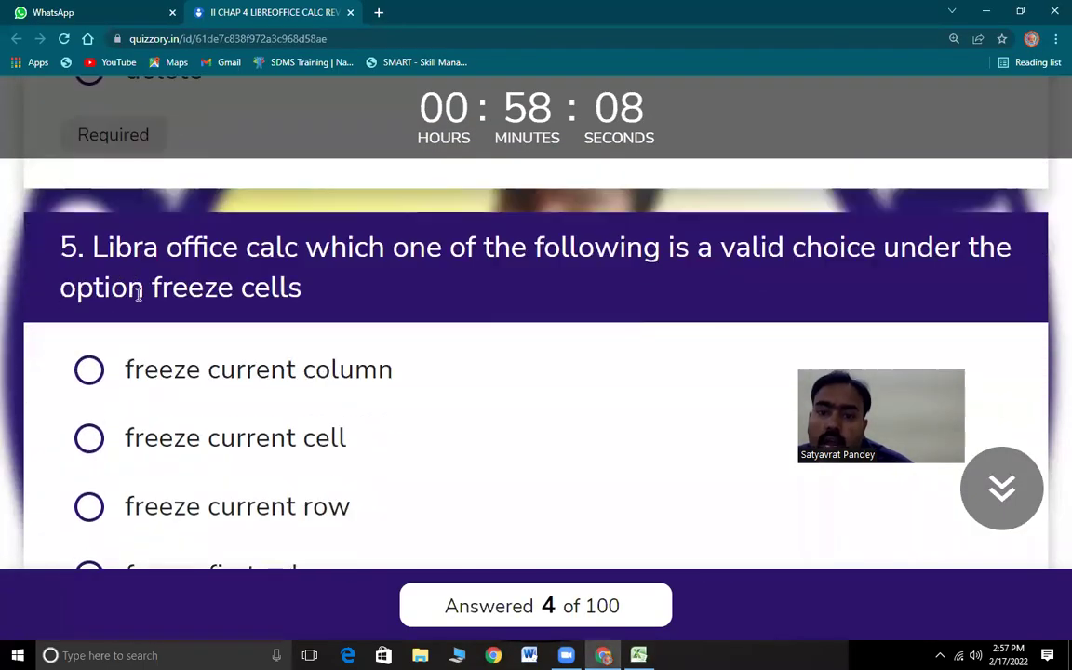
{"action": "left_click_drag", "start_coordinate": [94, 247], "coordinate": [522, 271]}
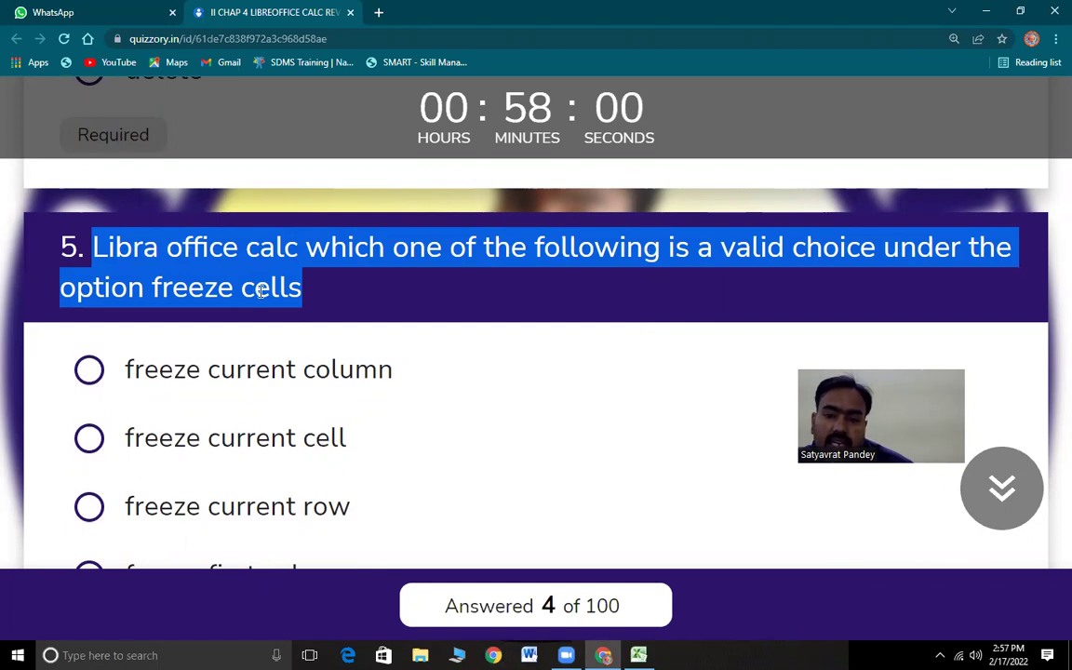
{"action": "scroll", "coordinate": [300, 433], "scroll_direction": "down", "scroll_amount": 1}
{"action": "key", "text": "space"}
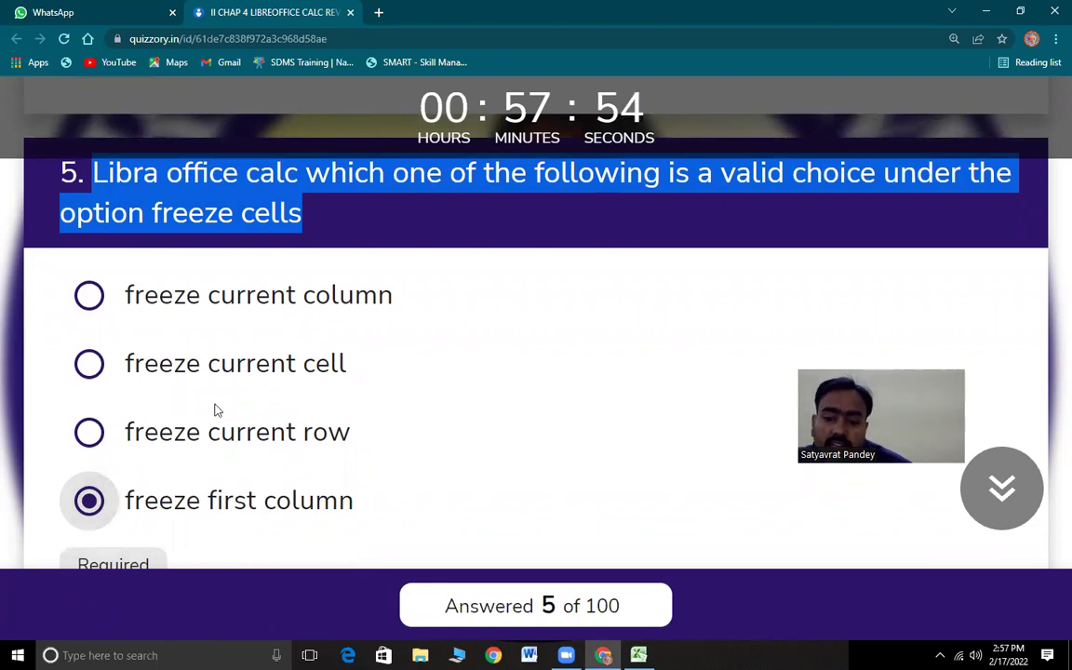
Highlight question 6 about extending the cell selection rightward and answer it with "shift + right Arrow key"
{"action": "scroll", "coordinate": [177, 446], "scroll_direction": "down", "scroll_amount": 2}
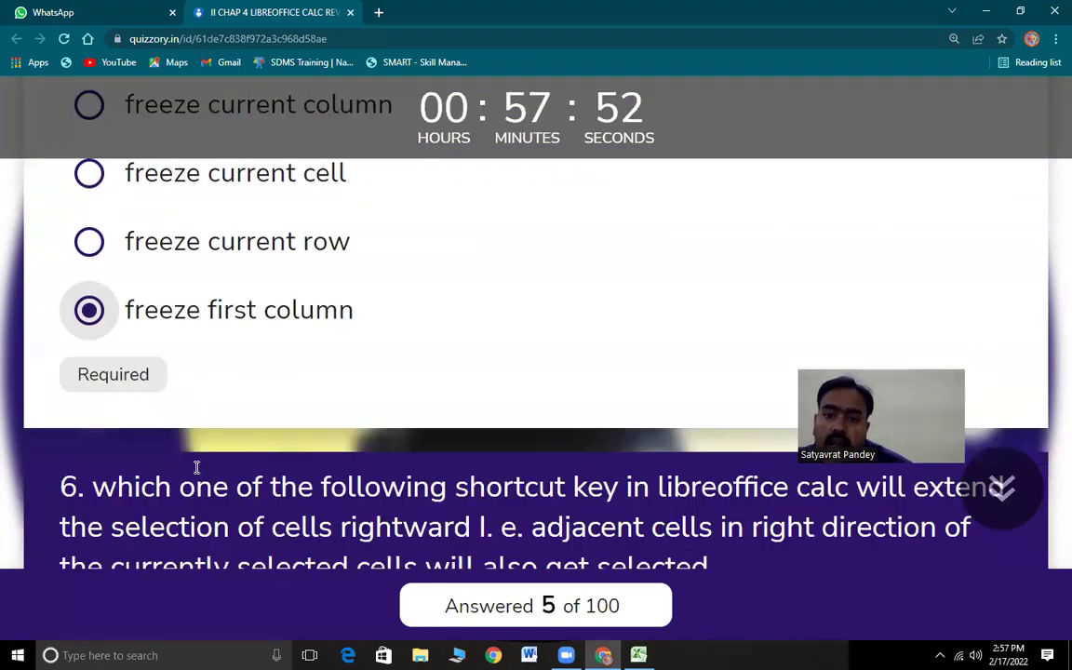
{"action": "scroll", "coordinate": [122, 311], "scroll_direction": "down", "scroll_amount": 1}
{"action": "scroll", "coordinate": [223, 367], "scroll_direction": "down", "scroll_amount": 2}
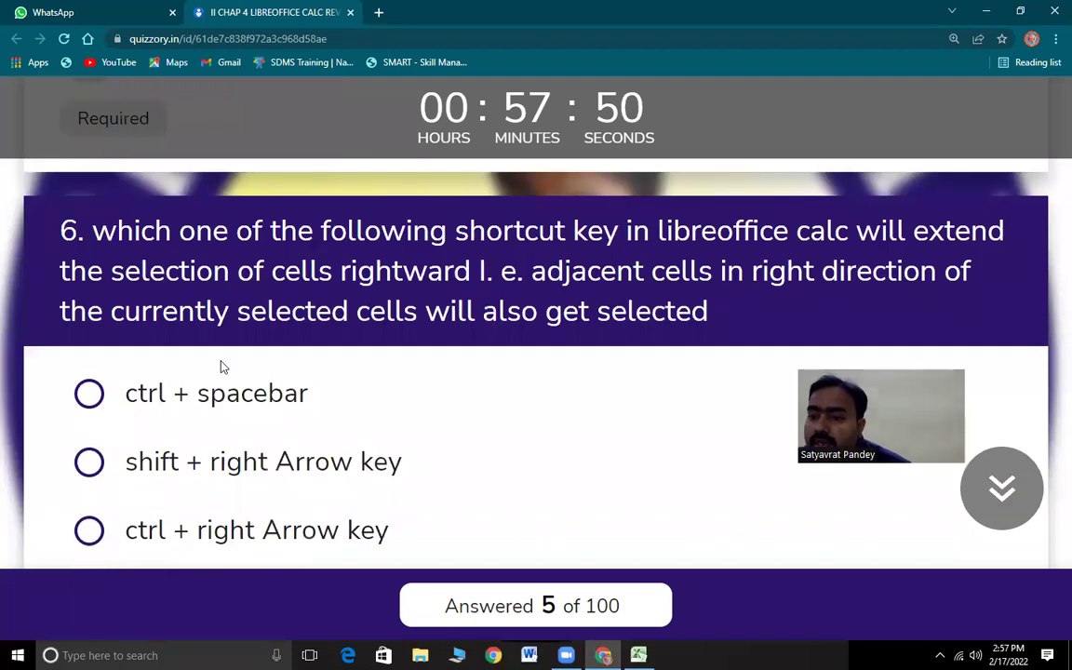
{"action": "left_click_drag", "start_coordinate": [102, 230], "coordinate": [674, 343]}
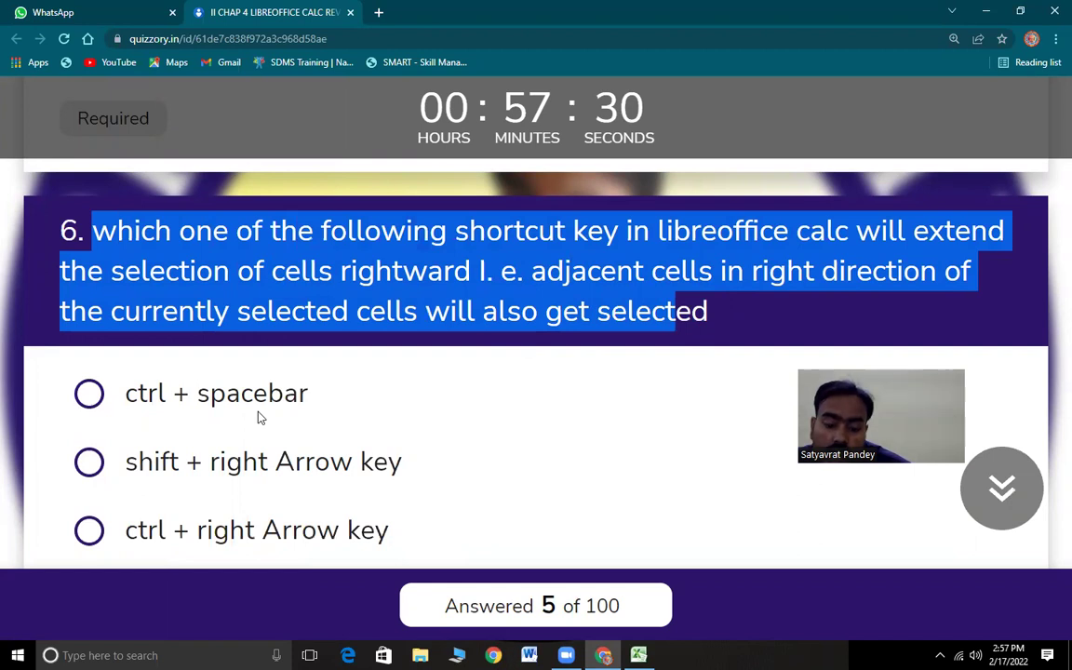
{"action": "scroll", "coordinate": [251, 451], "scroll_direction": "down", "scroll_amount": 2}
{"action": "left_click", "coordinate": [89, 313]}
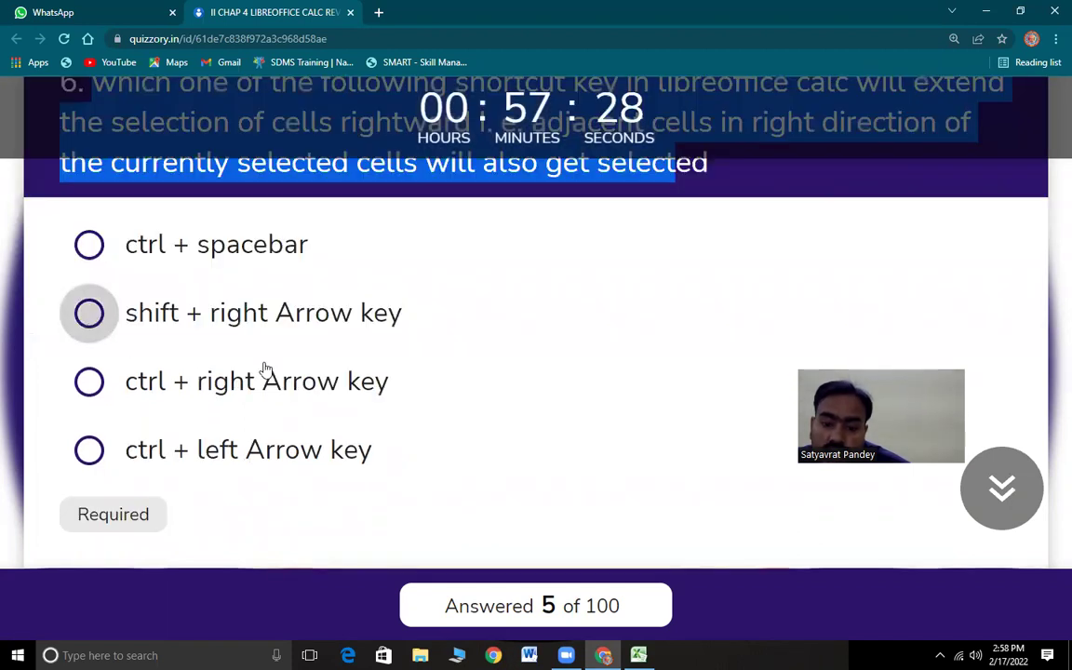
{"action": "scroll", "coordinate": [446, 426], "scroll_direction": "up", "scroll_amount": 2}
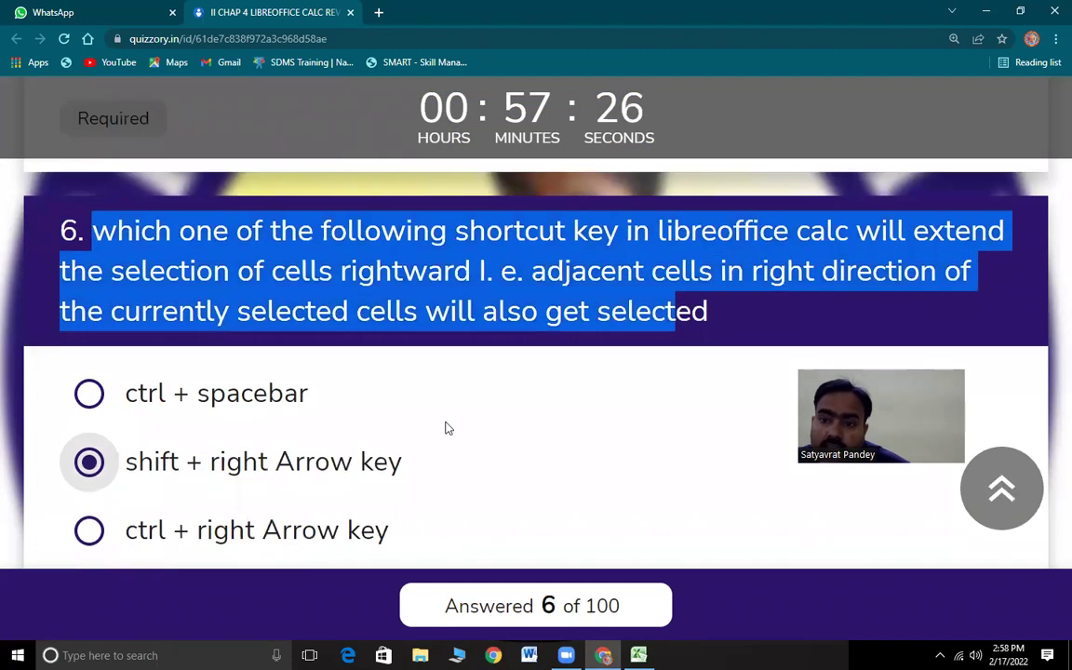
Highlight only the phrase "will extend the selection of cells rightward" in question 6
{"action": "left_click", "coordinate": [446, 423]}
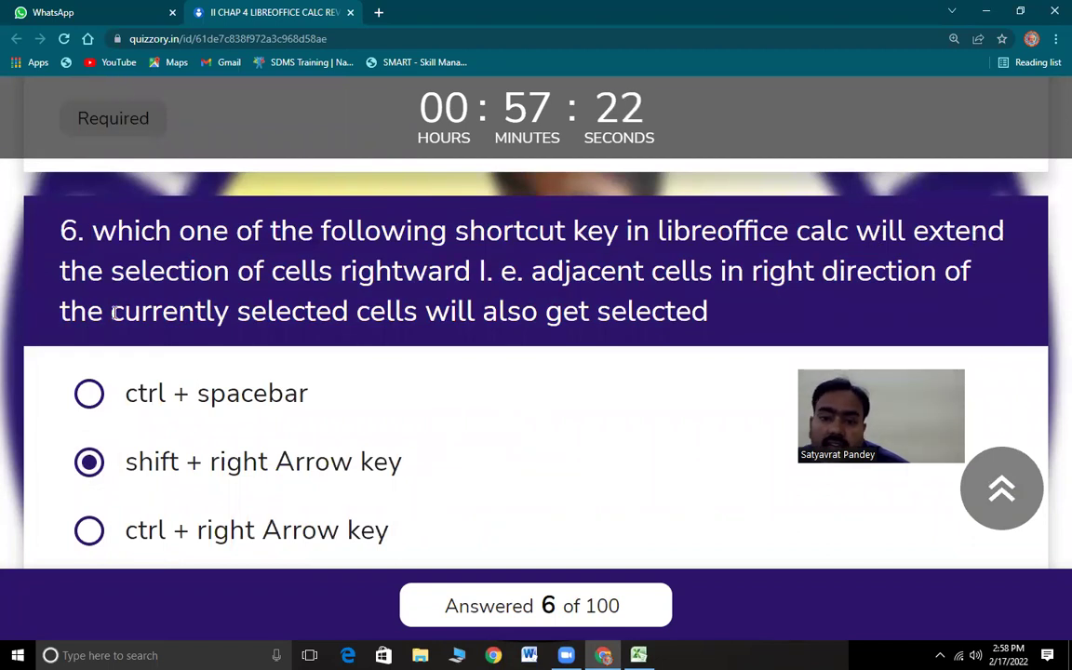
{"action": "left_click_drag", "start_coordinate": [108, 270], "coordinate": [432, 287]}
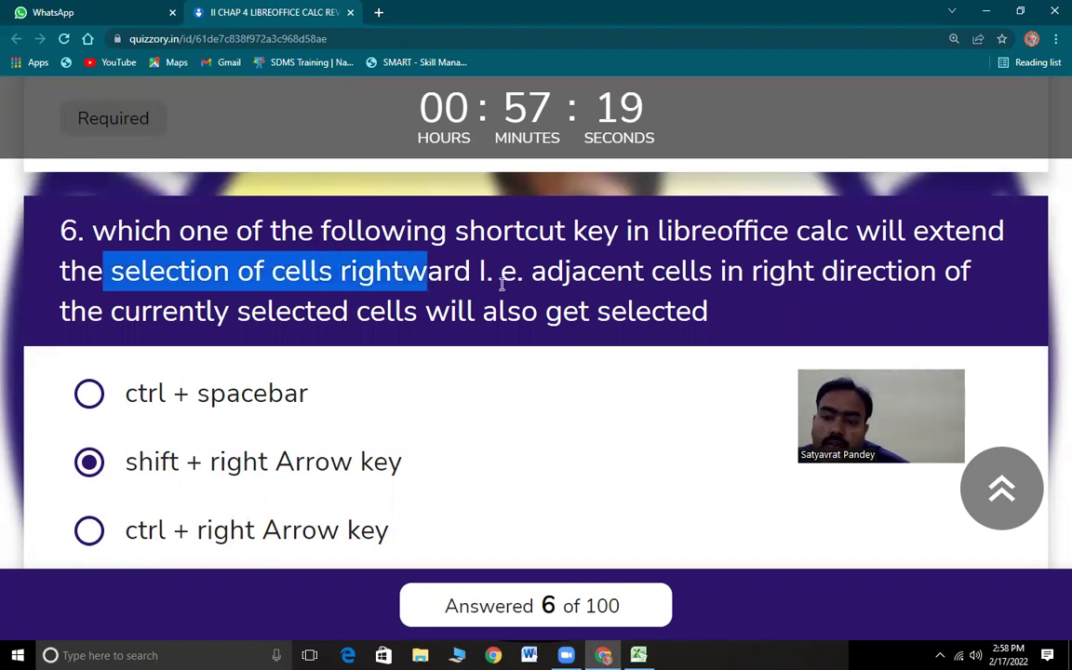
{"action": "left_click_drag", "start_coordinate": [502, 284], "coordinate": [503, 285]}
{"action": "left_click_drag", "start_coordinate": [855, 233], "coordinate": [485, 288]}
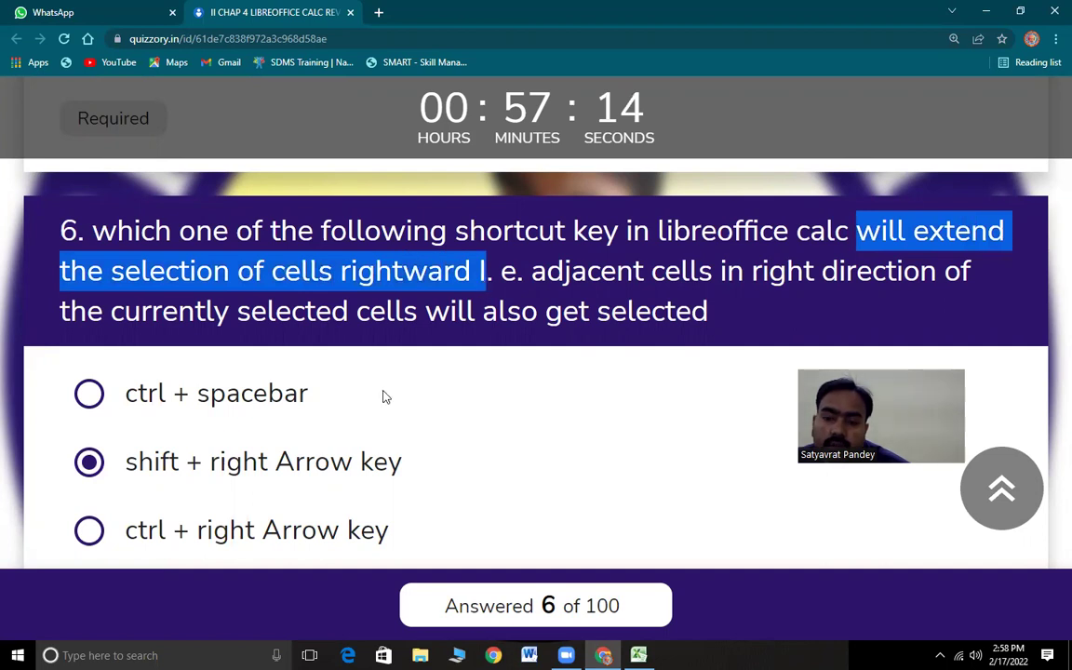
Highlight question 7 about the full name of OSI and answer it with "open software initiative"
{"action": "scroll", "coordinate": [359, 474], "scroll_direction": "down", "scroll_amount": 5}
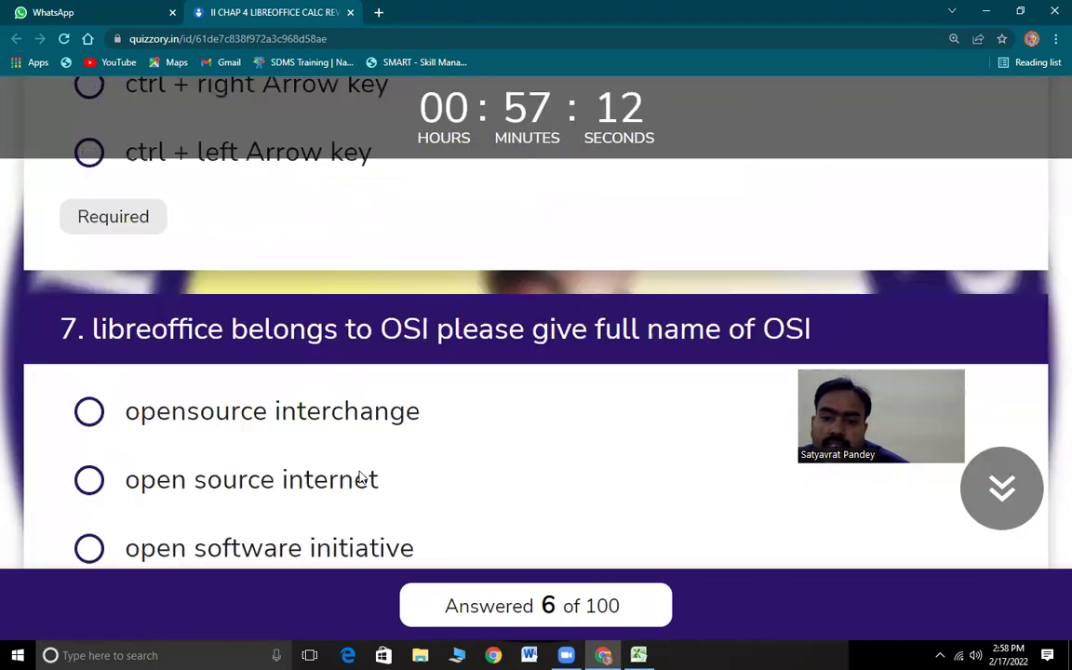
{"action": "scroll", "coordinate": [362, 476], "scroll_direction": "down", "scroll_amount": 2}
{"action": "left_click_drag", "start_coordinate": [125, 182], "coordinate": [807, 190]}
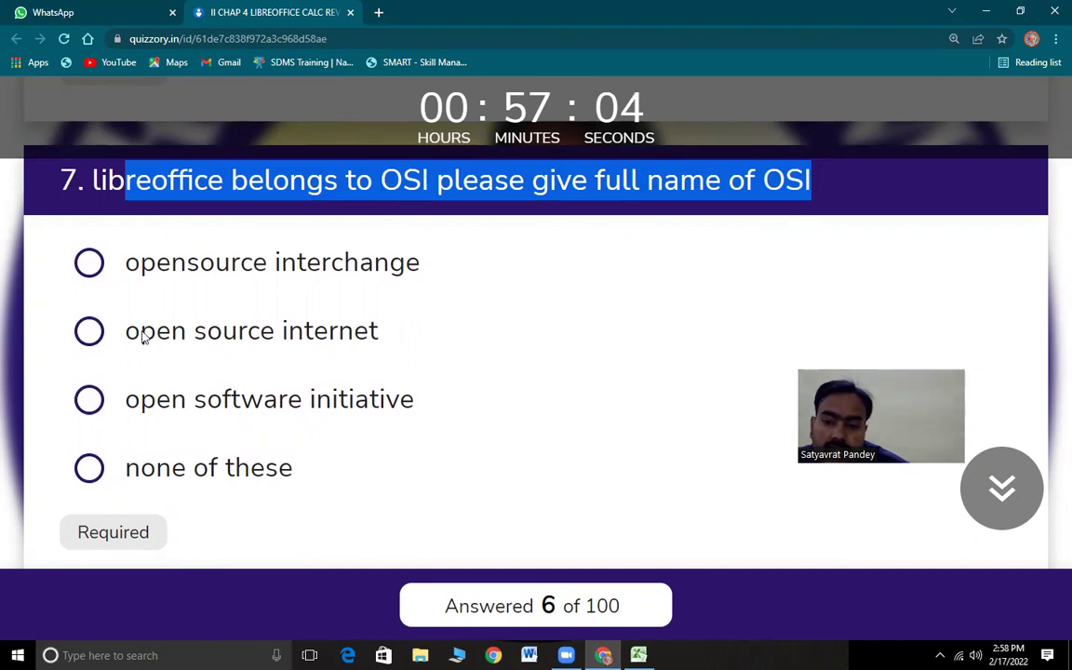
{"action": "left_click", "coordinate": [89, 400]}
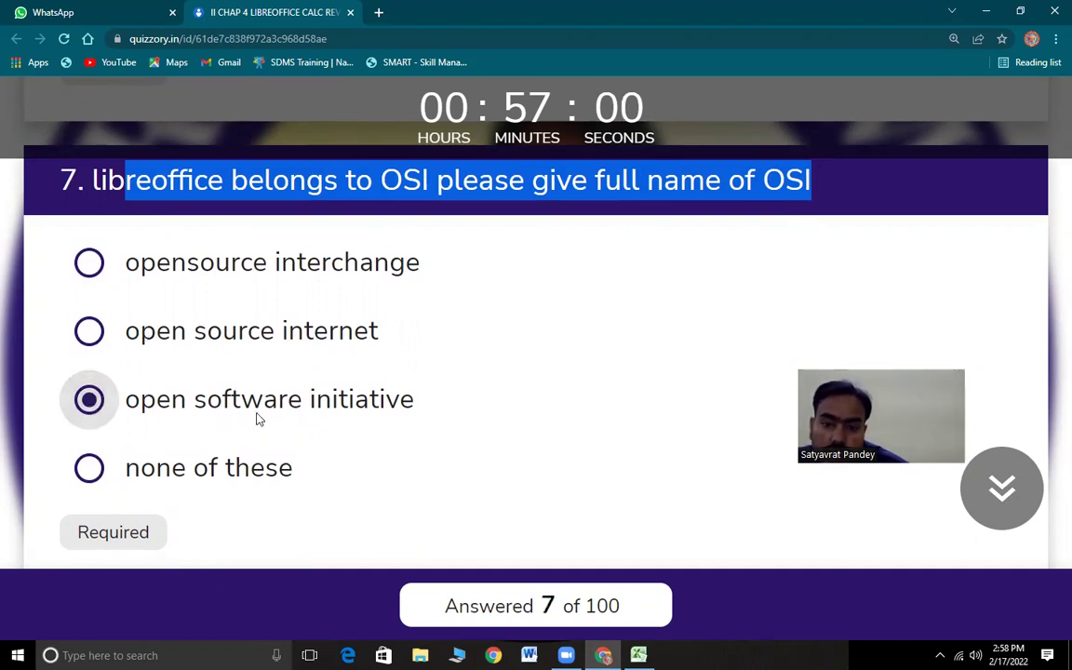
Highlight the text of question 8 about the value of =10*20/4*8
{"action": "scroll", "coordinate": [234, 419], "scroll_direction": "down", "scroll_amount": 4}
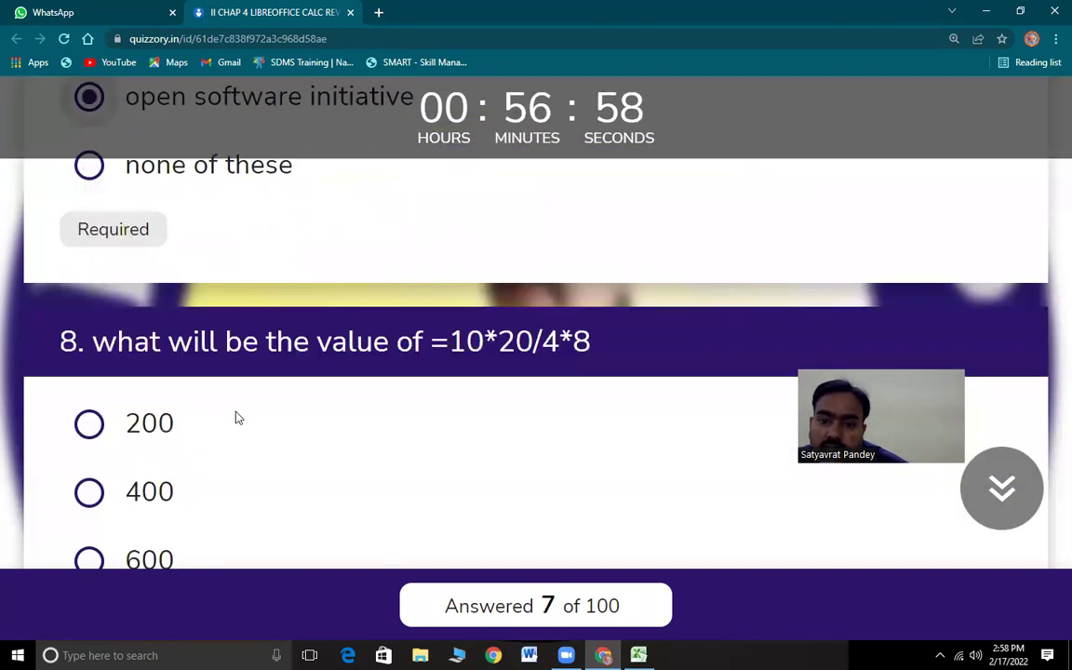
{"action": "left_click_drag", "start_coordinate": [117, 279], "coordinate": [606, 286]}
{"action": "scroll", "coordinate": [472, 362], "scroll_direction": "down", "scroll_amount": 1}
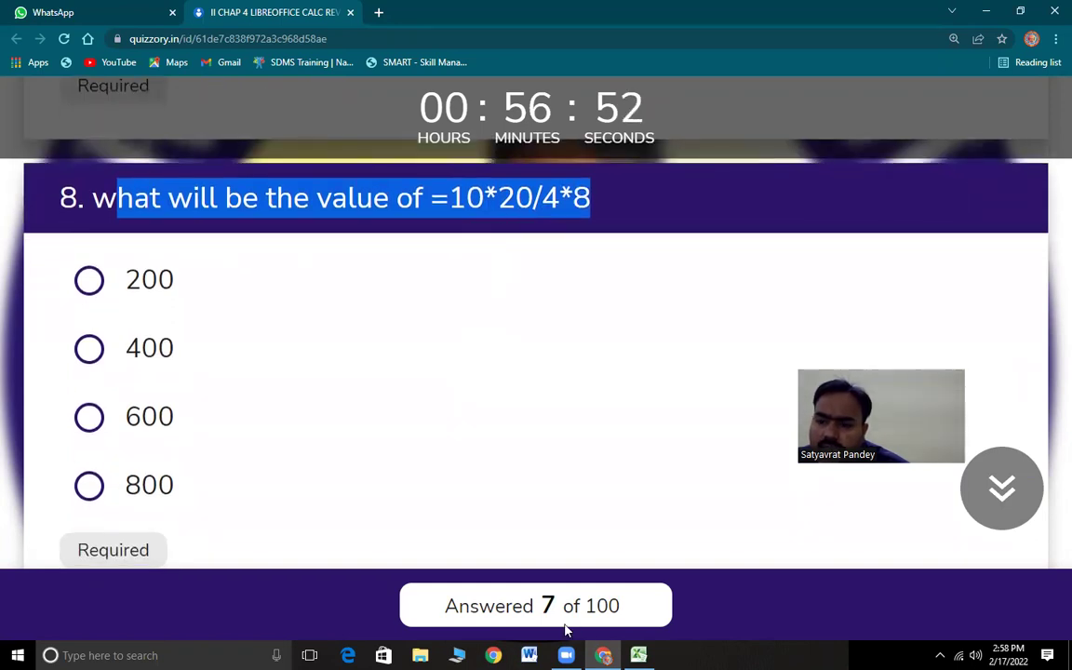
Switch to Excel, dismiss the activation wizard, and enter the formula =10*20/4*8 in cell G15
{"action": "left_click", "coordinate": [638, 655]}
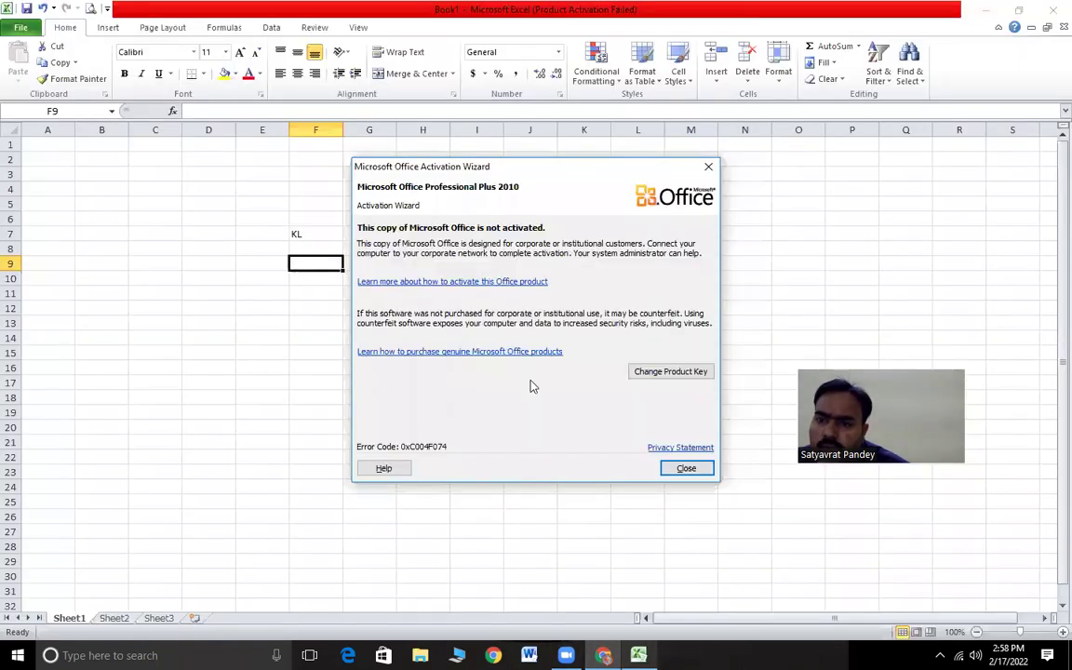
{"action": "left_click", "coordinate": [701, 472]}
{"action": "left_click", "coordinate": [348, 355]}
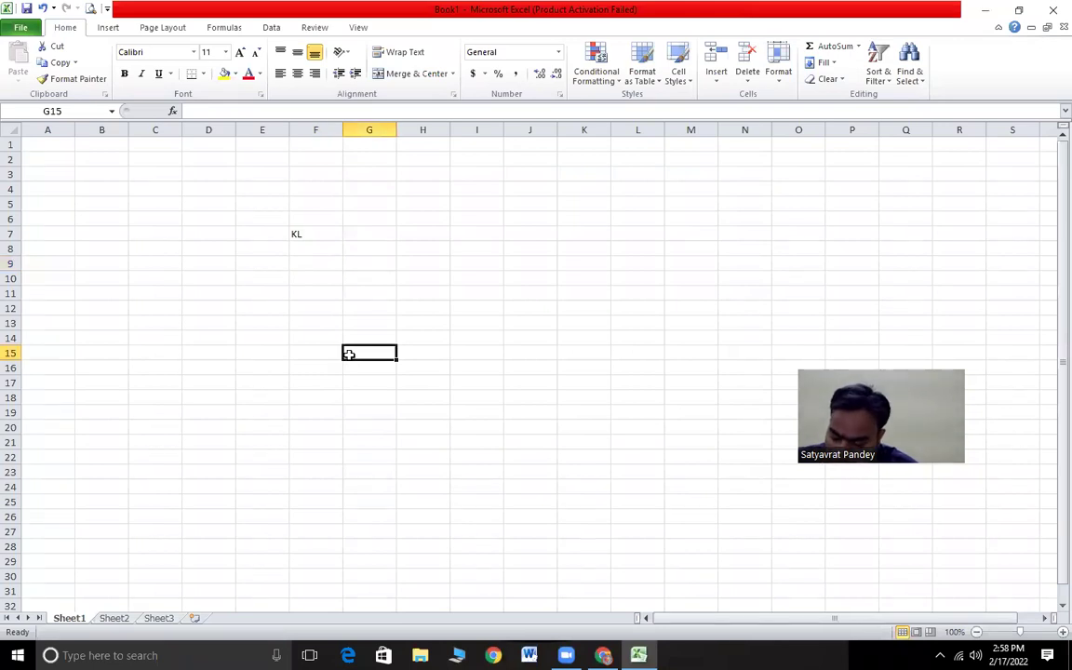
{"action": "type", "text": "="}
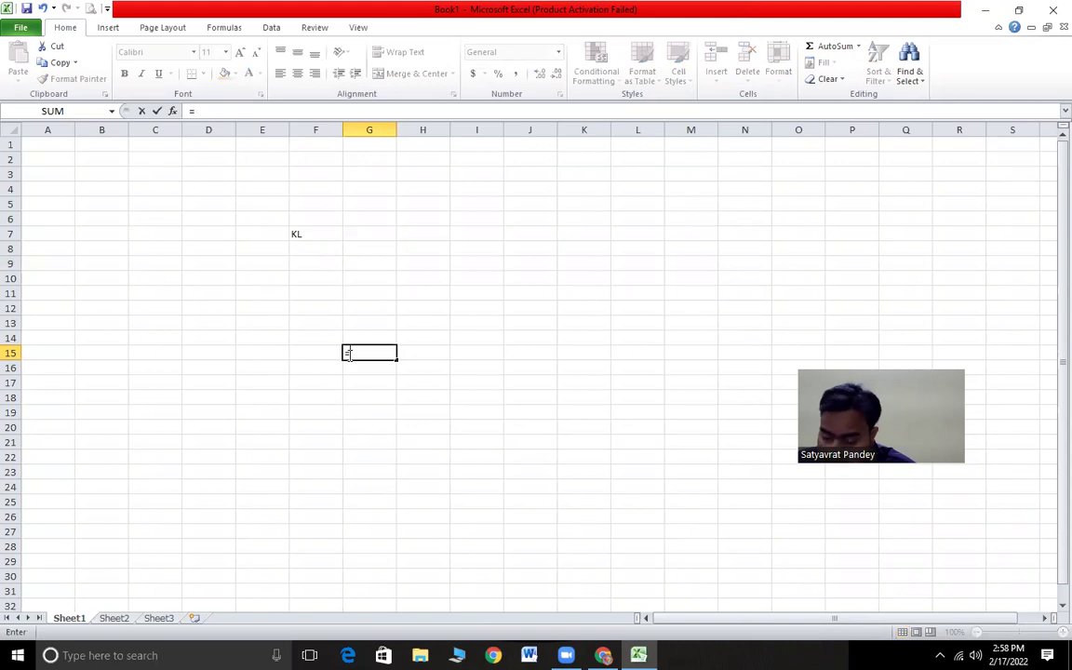
{"action": "type", "text": "10"}
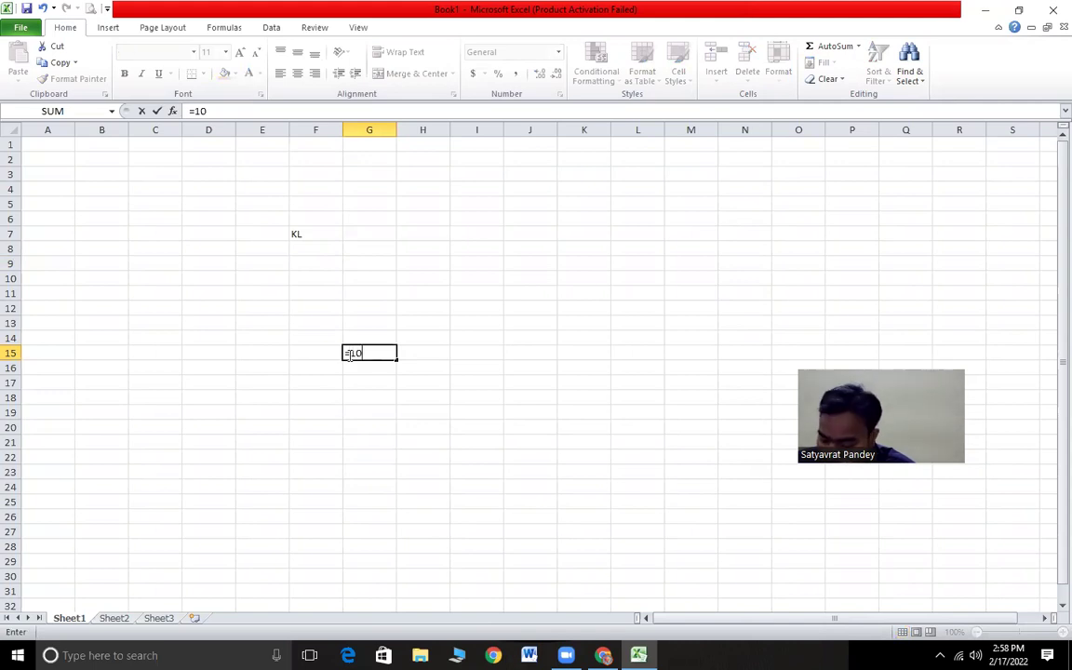
{"action": "type", "text": "*20/4*8"}
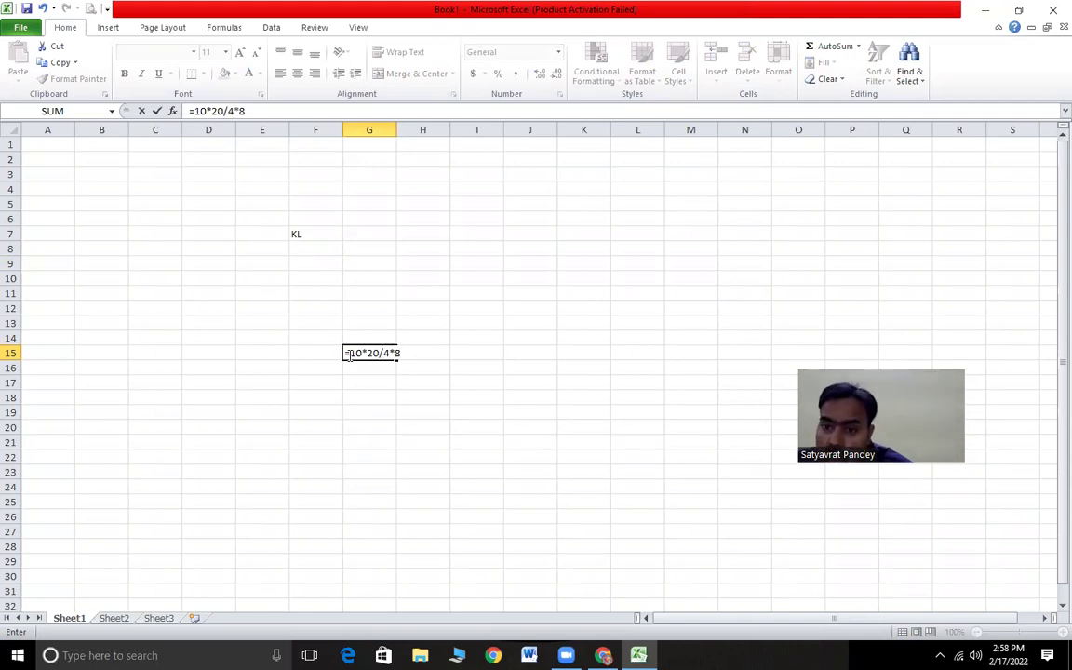
{"action": "key", "text": "Return"}
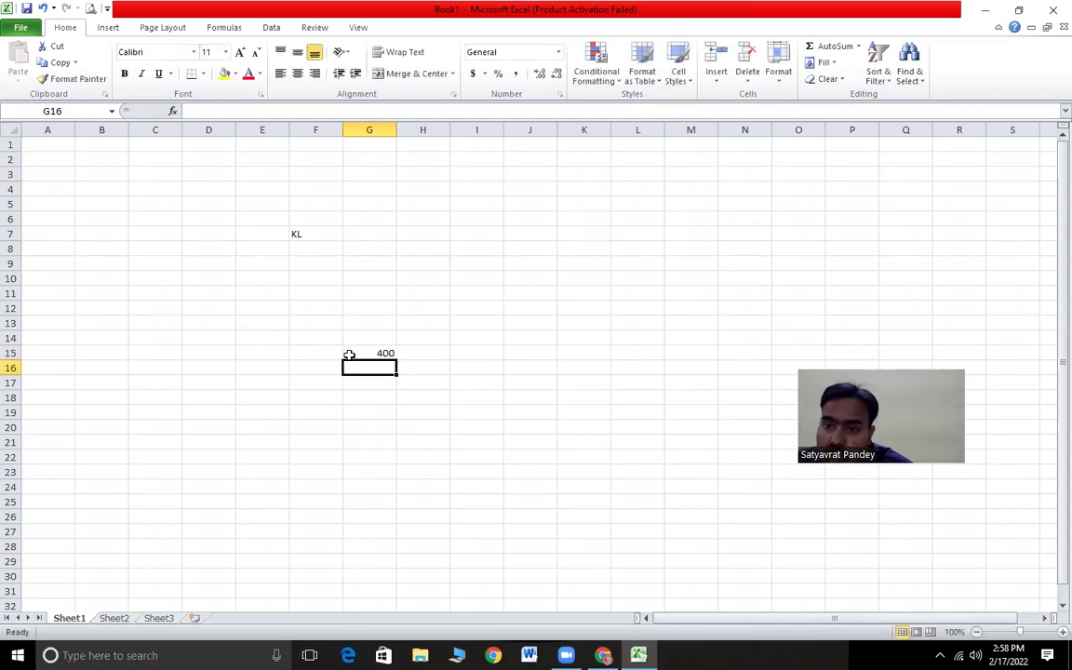
Select cell G15 to check its result, and return to the quiz in Chrome to answer question 8 with 400
{"action": "left_click", "coordinate": [363, 353]}
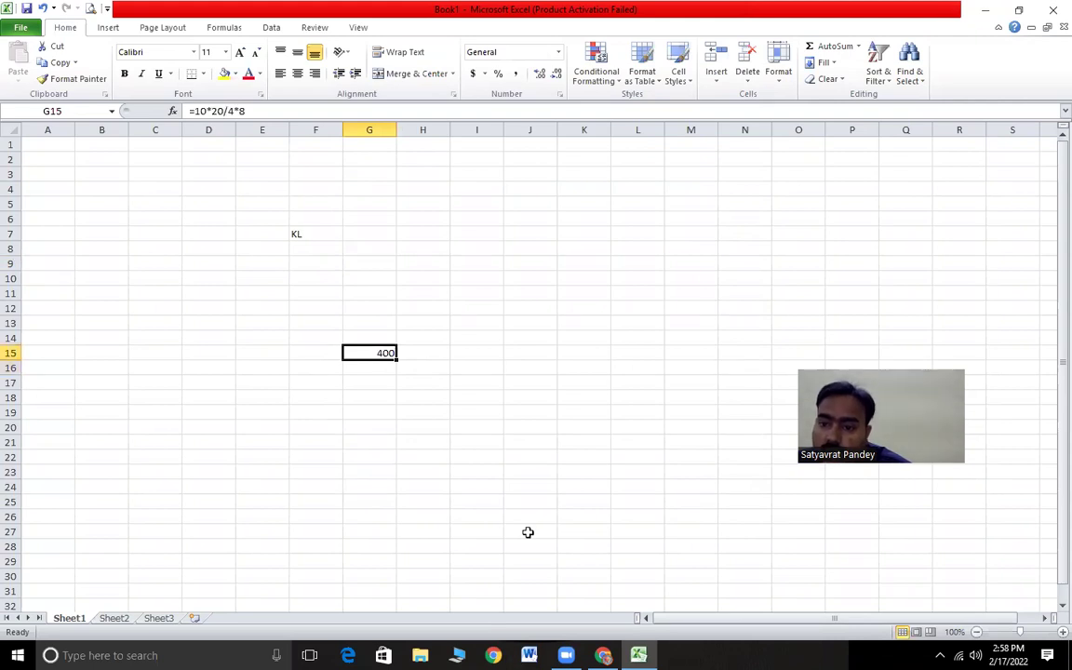
{"action": "key", "text": "alt+Tab"}
{"action": "left_click", "coordinate": [90, 348]}
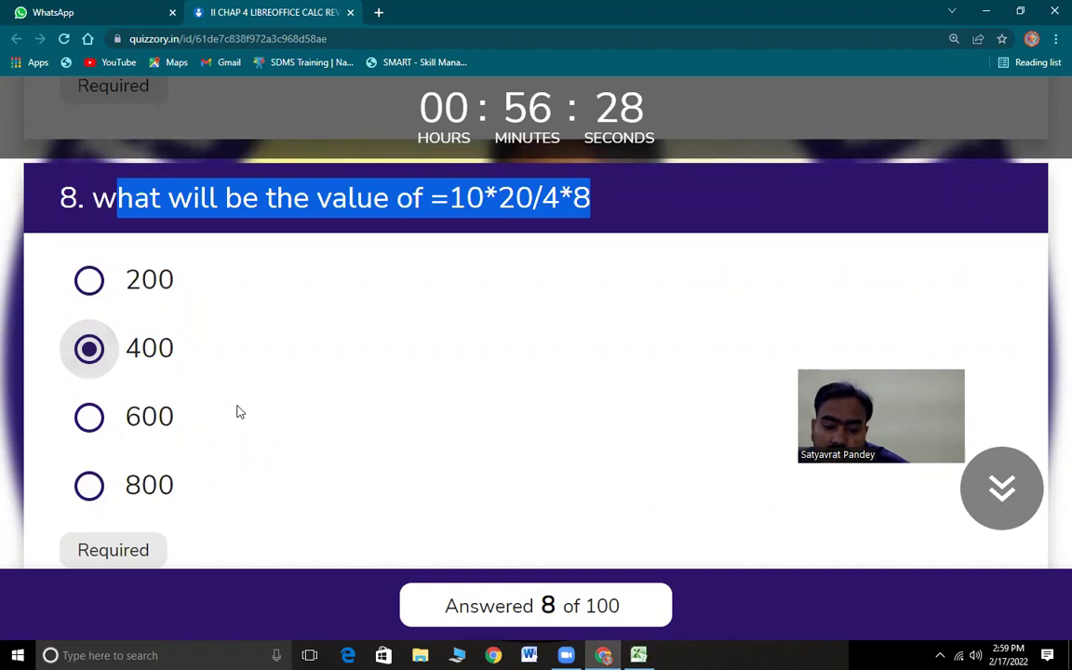
Highlight question 9 and its phrase about going to the left of the cell, and answer it with "shift+tab"
{"action": "scroll", "coordinate": [270, 440], "scroll_direction": "down", "scroll_amount": 4}
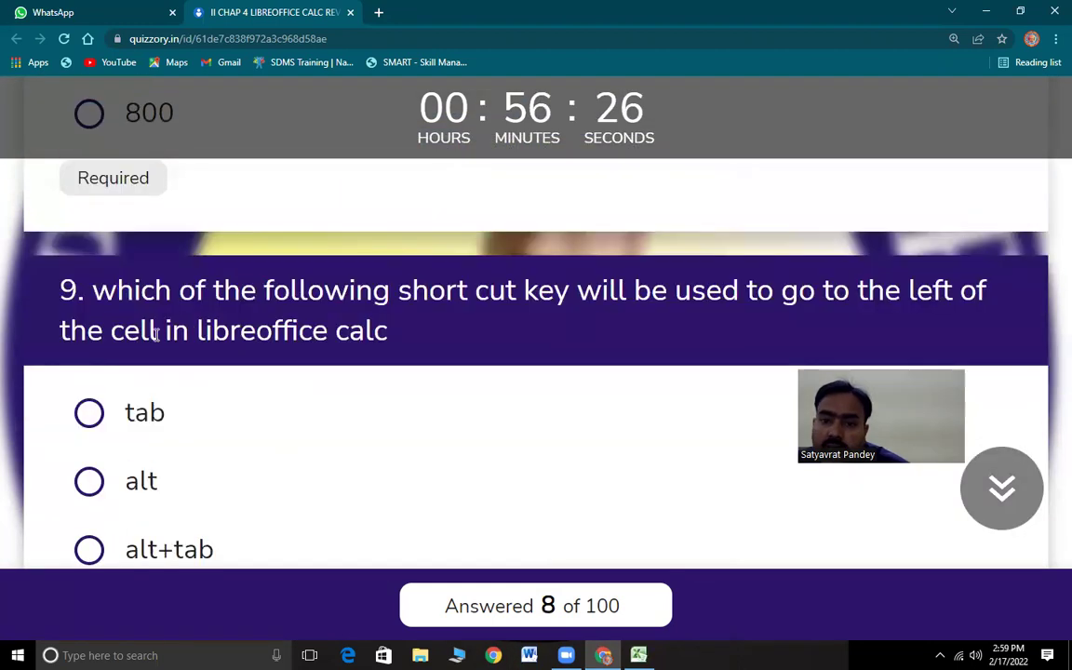
{"action": "left_click_drag", "start_coordinate": [117, 290], "coordinate": [638, 319]}
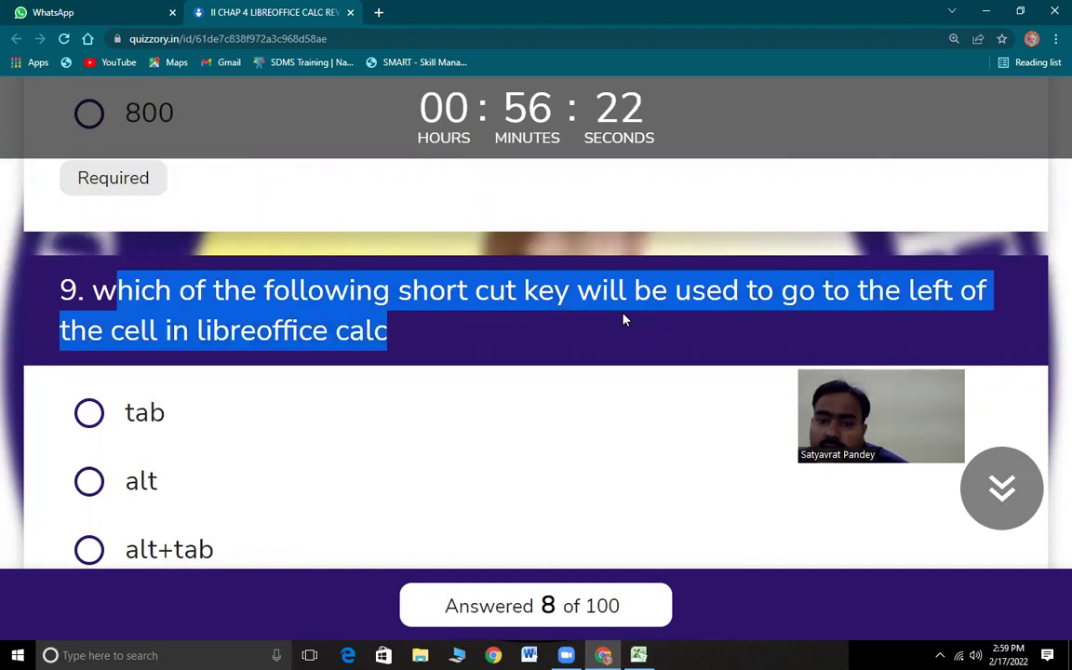
{"action": "scroll", "coordinate": [677, 426], "scroll_direction": "down", "scroll_amount": 1}
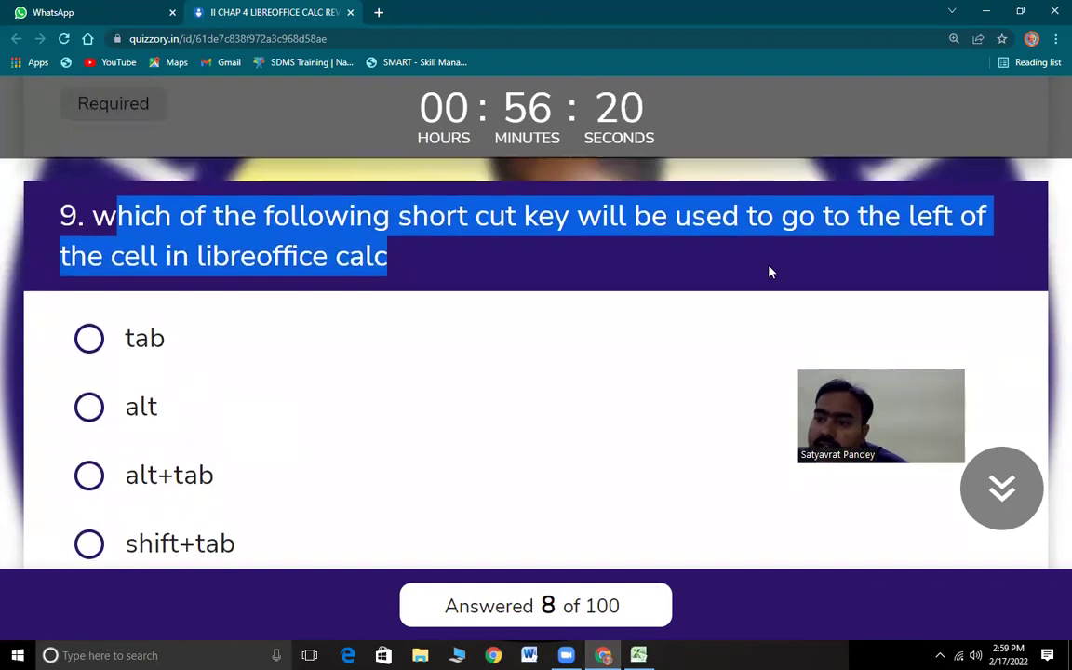
{"action": "left_click", "coordinate": [769, 272]}
{"action": "left_click_drag", "start_coordinate": [798, 216], "coordinate": [187, 263]}
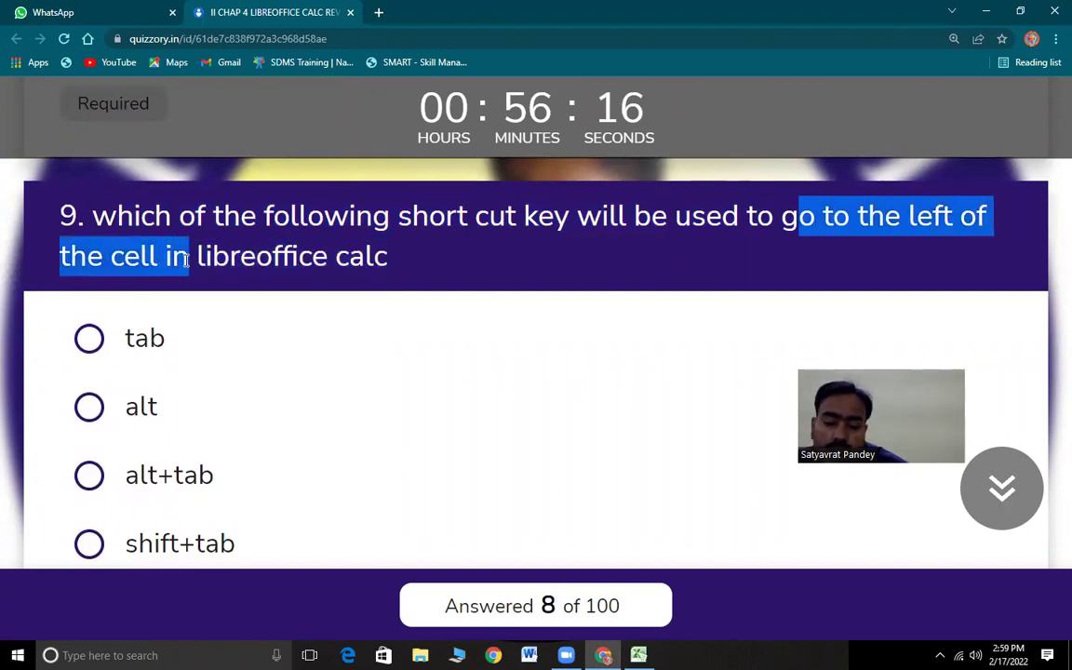
{"action": "left_click", "coordinate": [89, 544]}
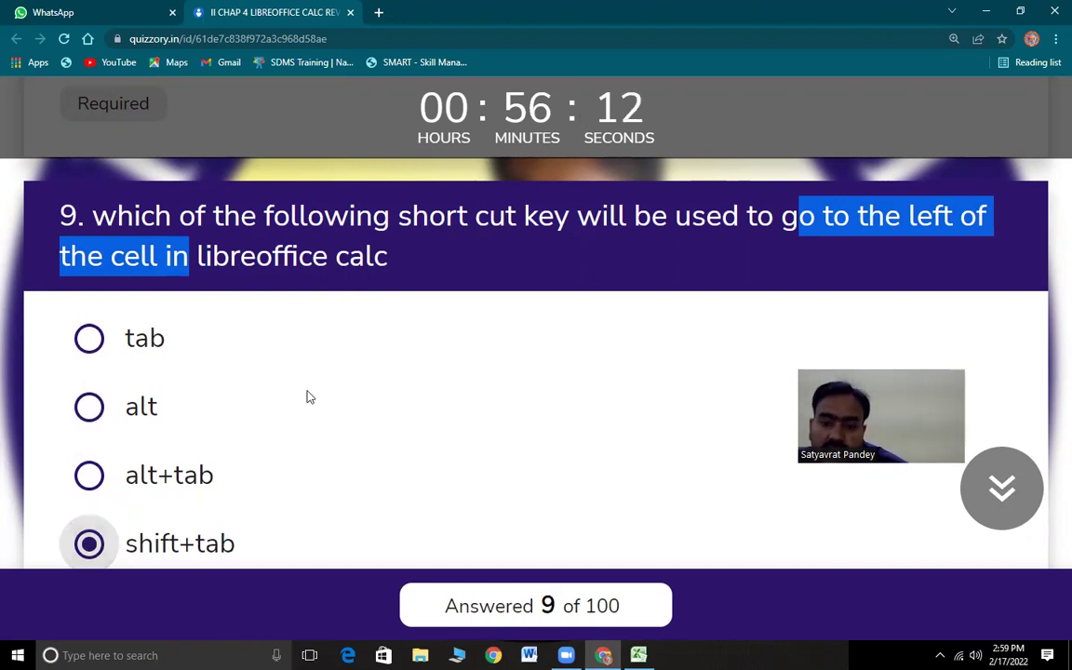
Highlight question 10 about number and alphabet alignment in Calc and answer it with False
{"action": "scroll", "coordinate": [301, 381], "scroll_direction": "down", "scroll_amount": 5}
{"action": "scroll", "coordinate": [302, 385], "scroll_direction": "down", "scroll_amount": 1}
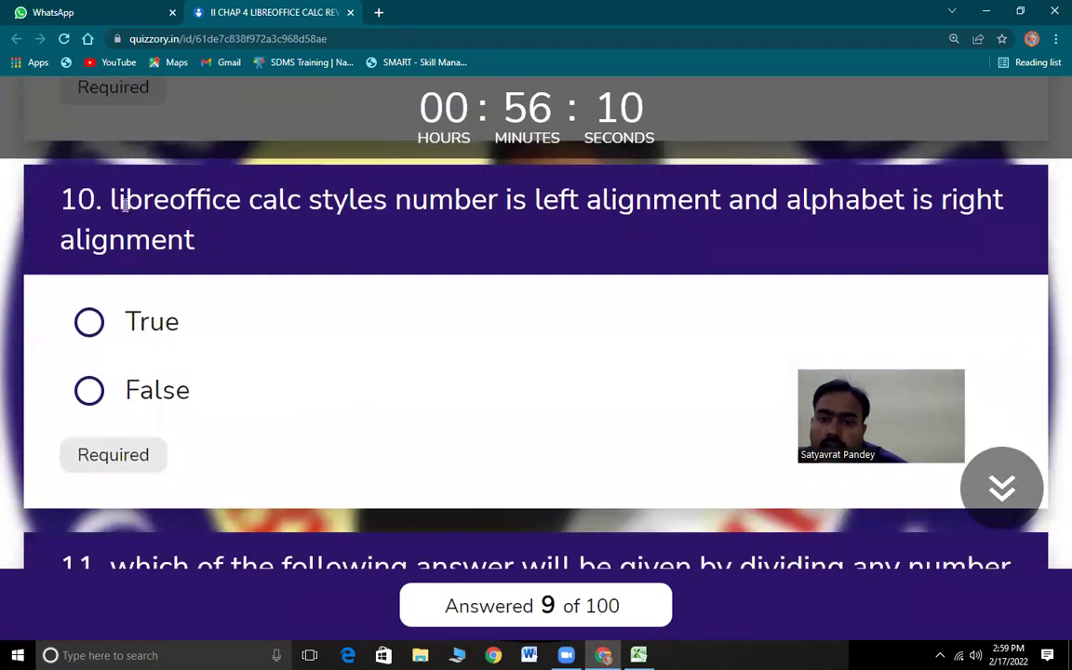
{"action": "left_click_drag", "start_coordinate": [113, 200], "coordinate": [352, 232]}
{"action": "left_click_drag", "start_coordinate": [430, 216], "coordinate": [665, 219]}
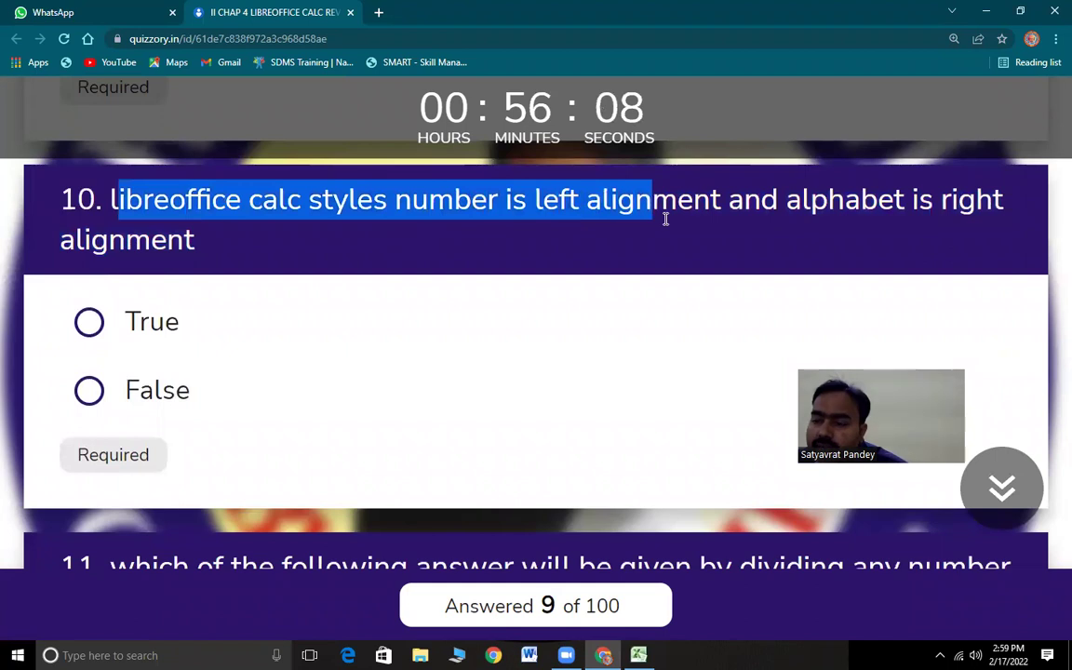
{"action": "left_click_drag", "start_coordinate": [889, 232], "coordinate": [294, 234]}
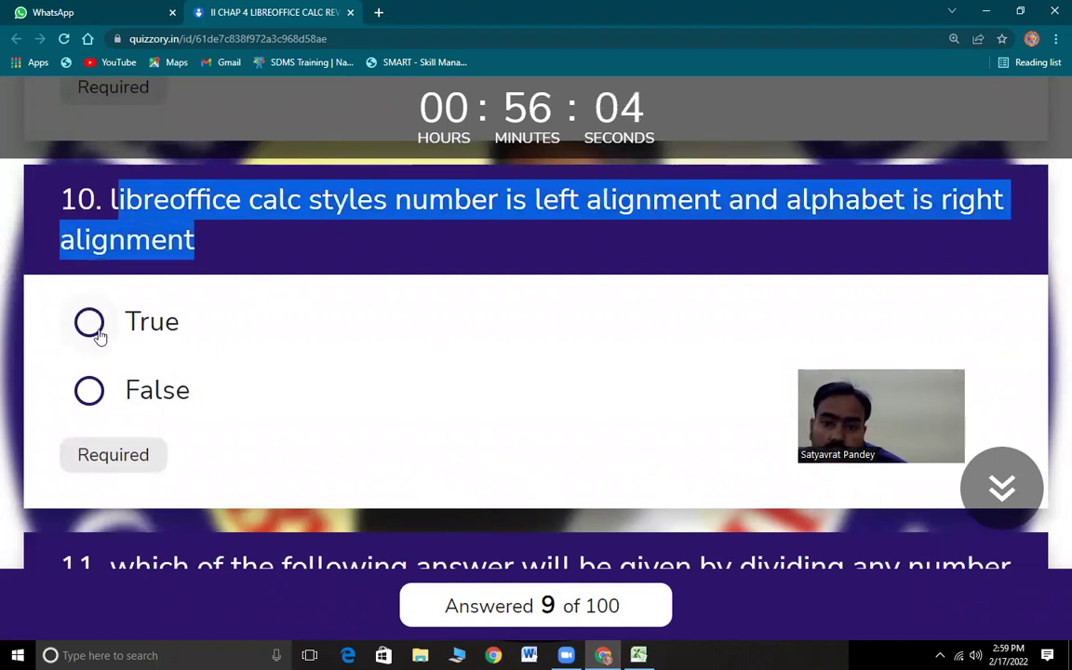
{"action": "left_click", "coordinate": [89, 398]}
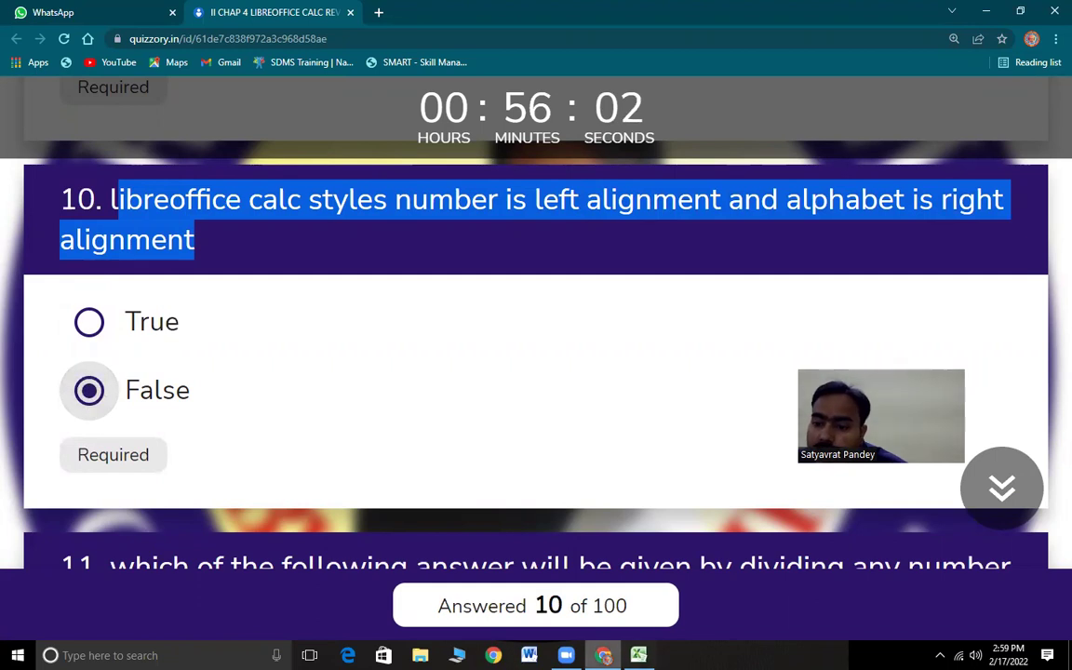
Switch to Excel and enter the number 85 in cell I10 and a sample name in cell I11
{"action": "key", "text": "alt+Tab"}
{"action": "left_click", "coordinate": [481, 283]}
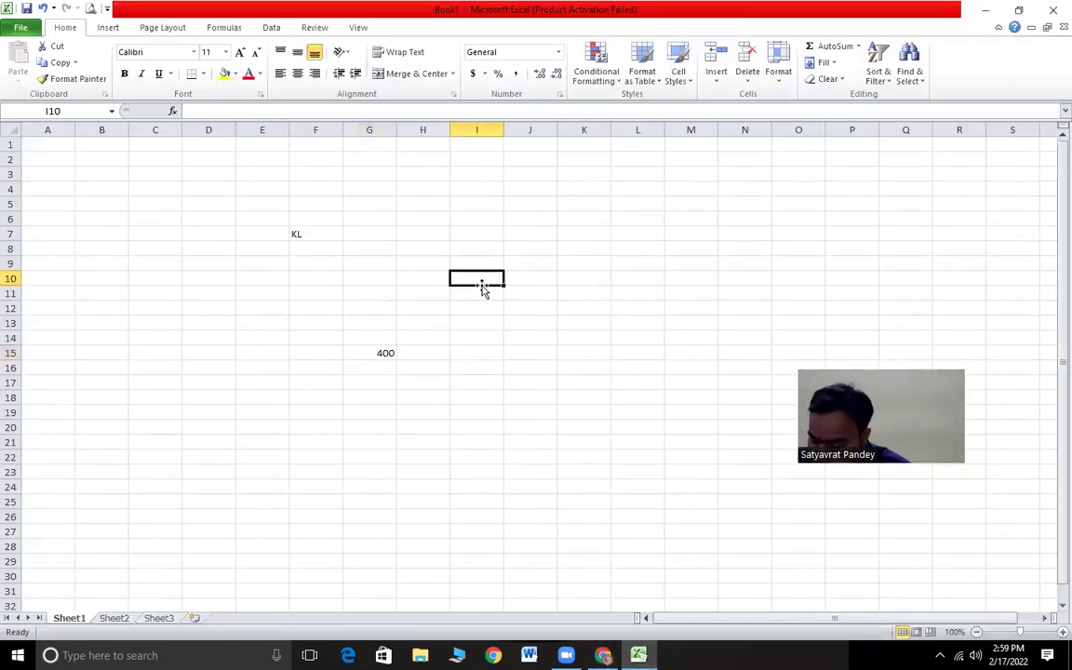
{"action": "type", "text": "85"}
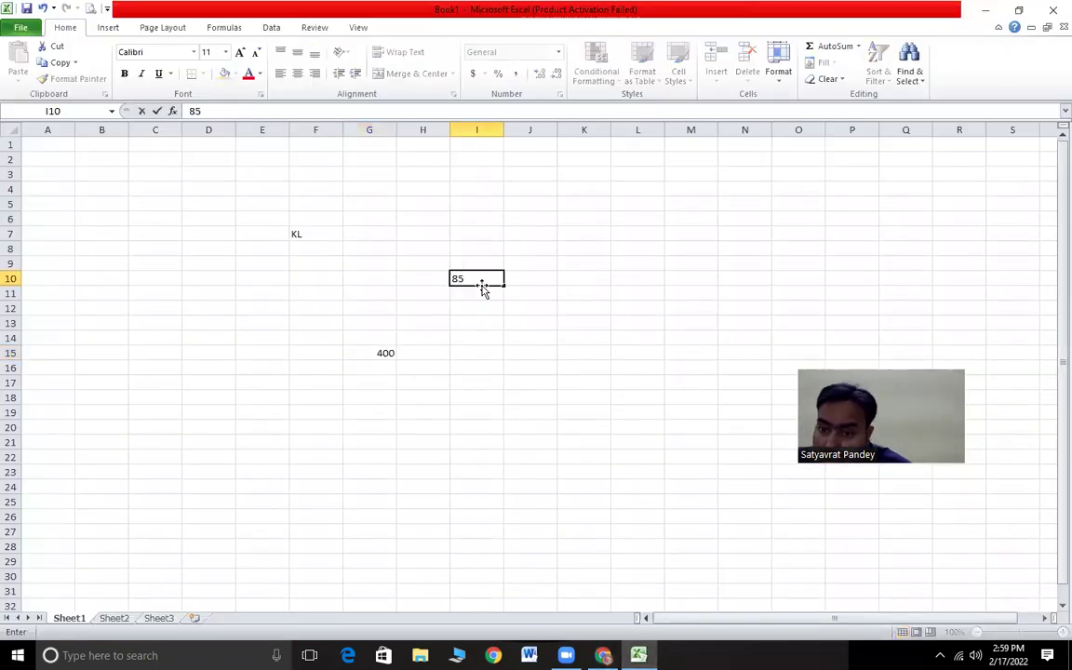
{"action": "key", "text": "Return"}
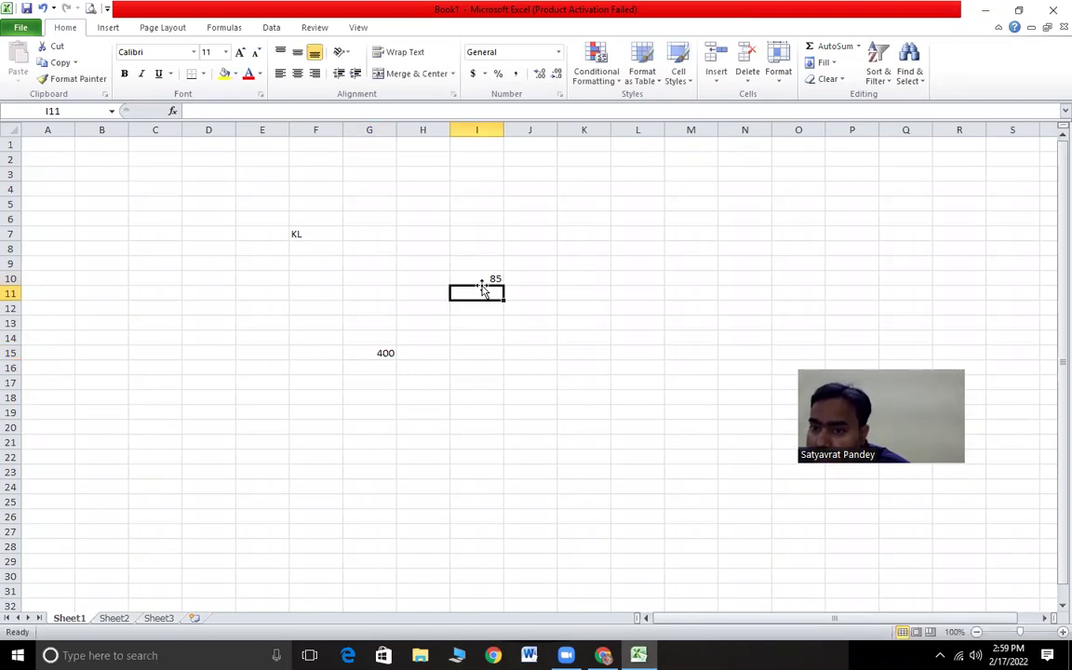
{"action": "type", "text": "SATY"}
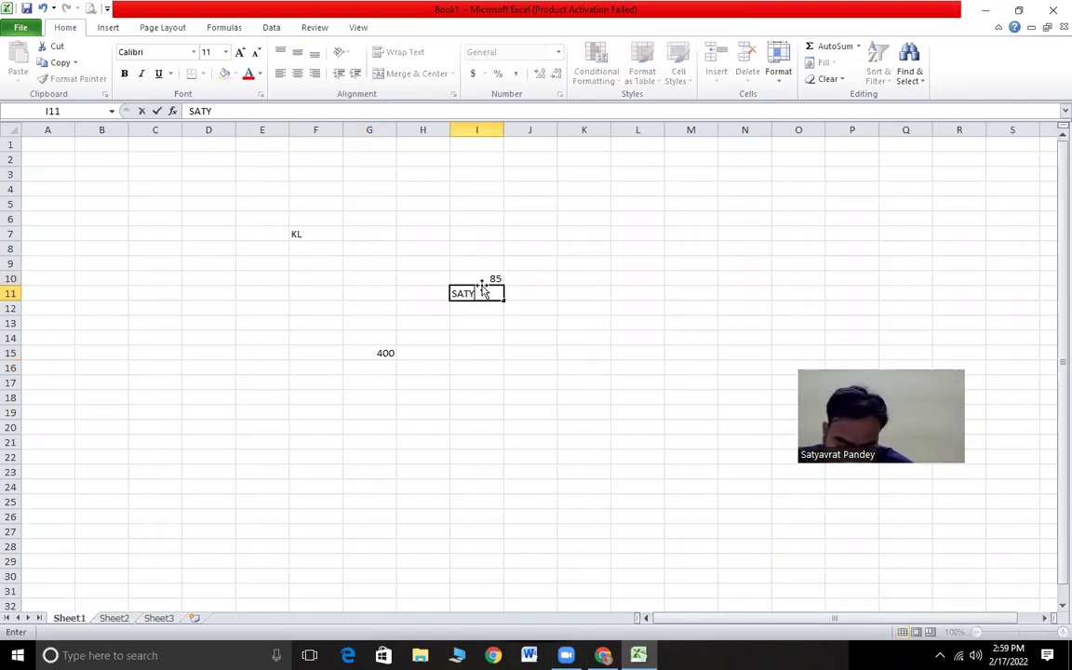
{"action": "type", "text": "A"}
{"action": "key", "text": "Return"}
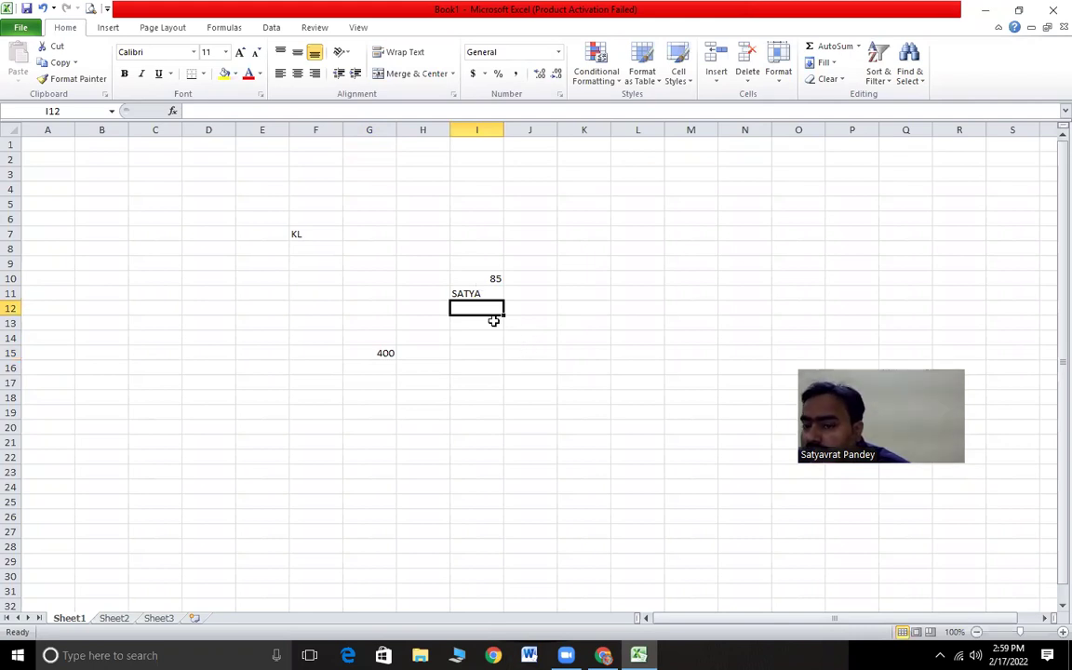
Compare the alignment of the text in I11 with the number in I10, checking it against question 10 in Chrome
{"action": "left_click", "coordinate": [476, 342]}
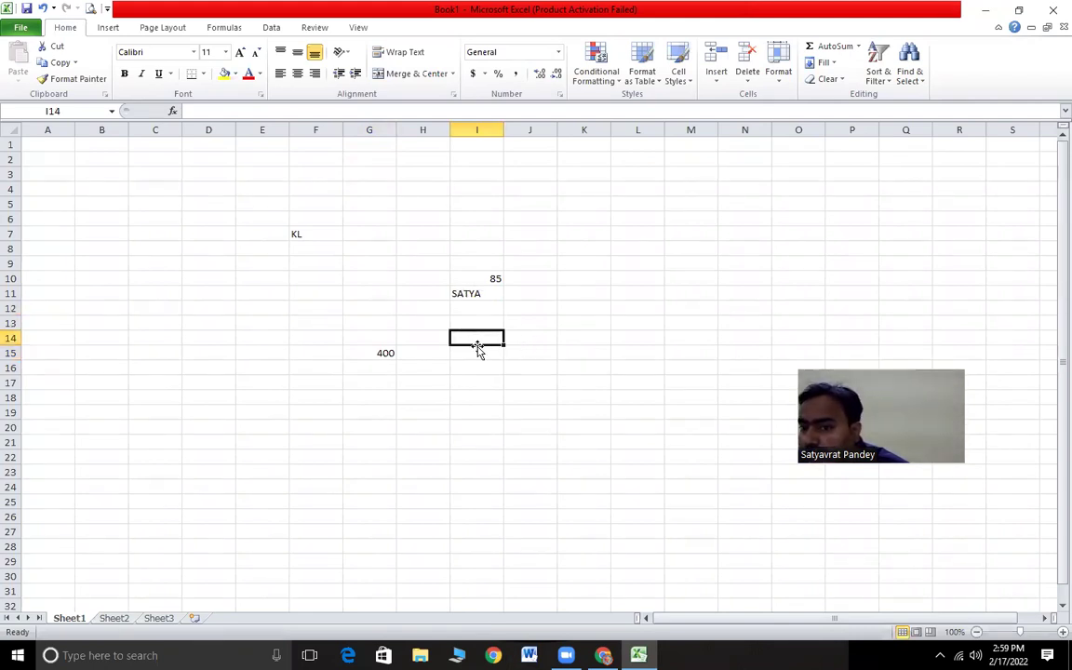
{"action": "left_click", "coordinate": [474, 293]}
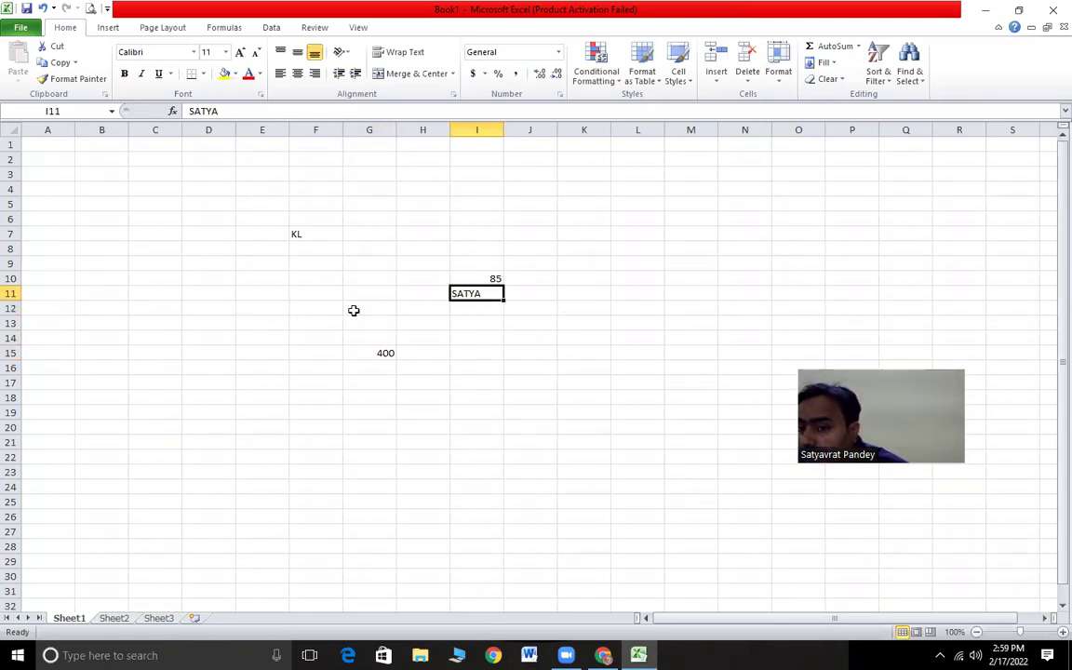
{"action": "left_click", "coordinate": [481, 310]}
{"action": "left_click", "coordinate": [495, 280]}
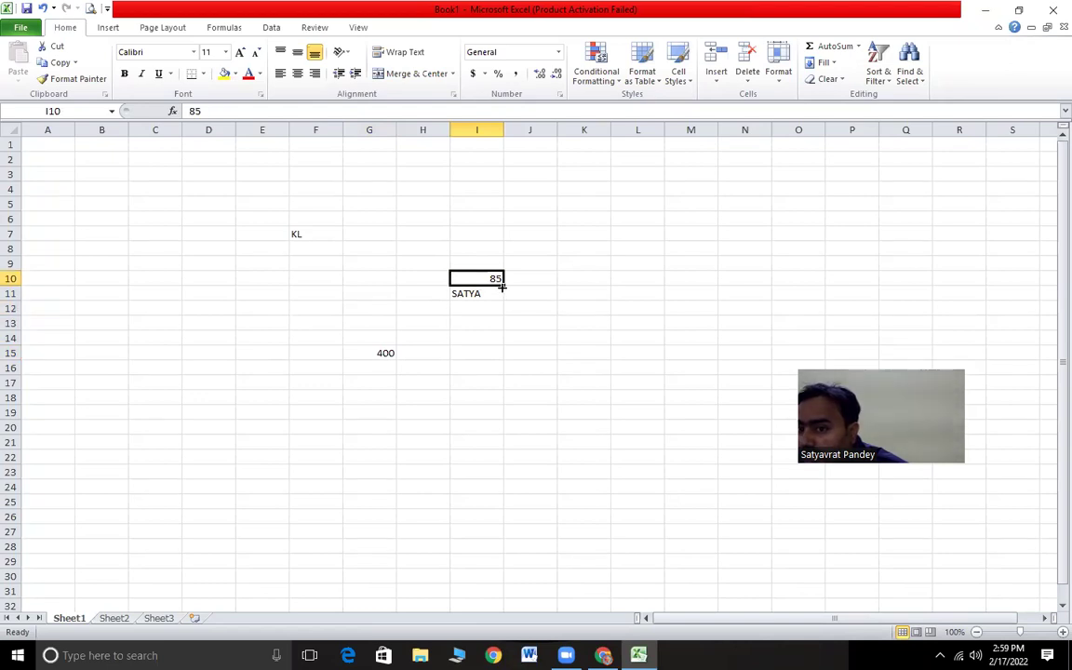
{"action": "left_click", "coordinate": [603, 655]}
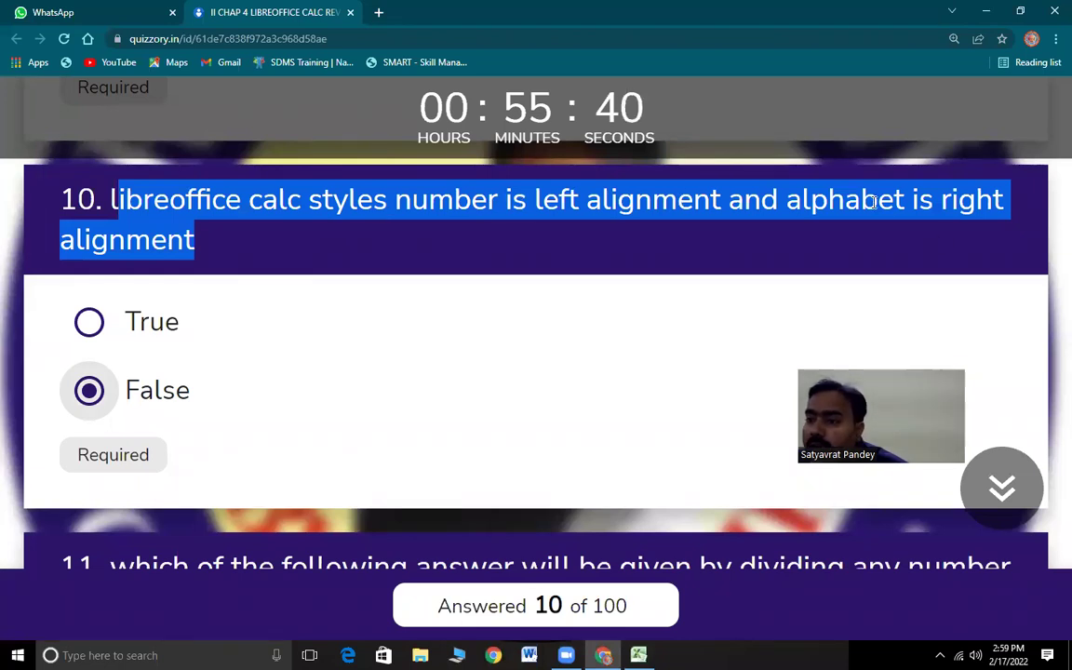
{"action": "key", "text": "alt+Tab"}
{"action": "left_click", "coordinate": [461, 294]}
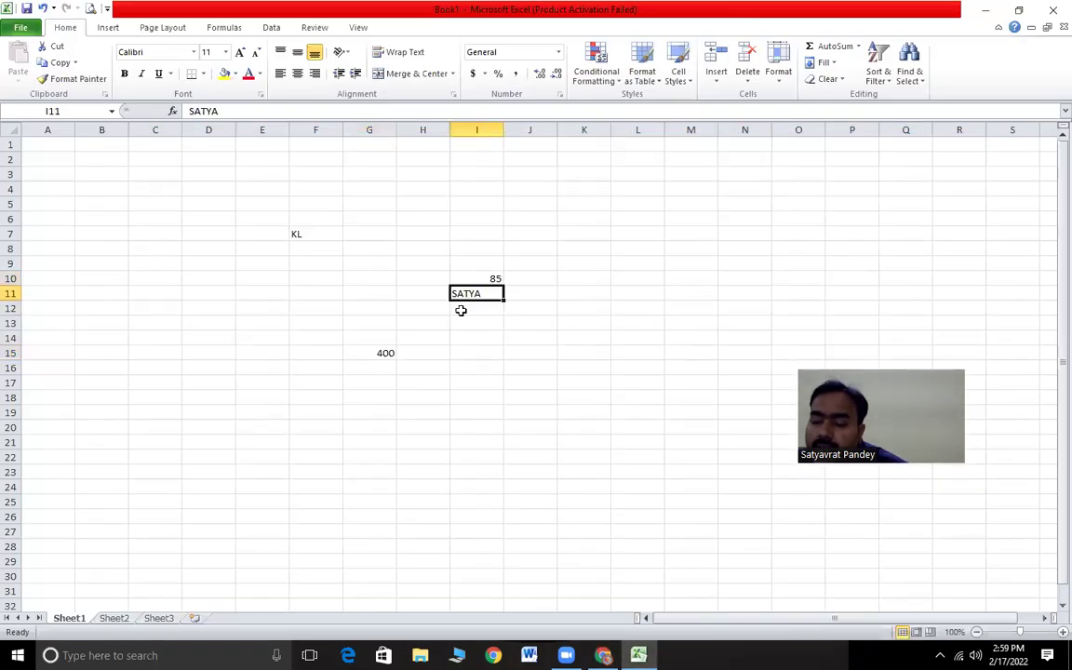
{"action": "left_click", "coordinate": [496, 280]}
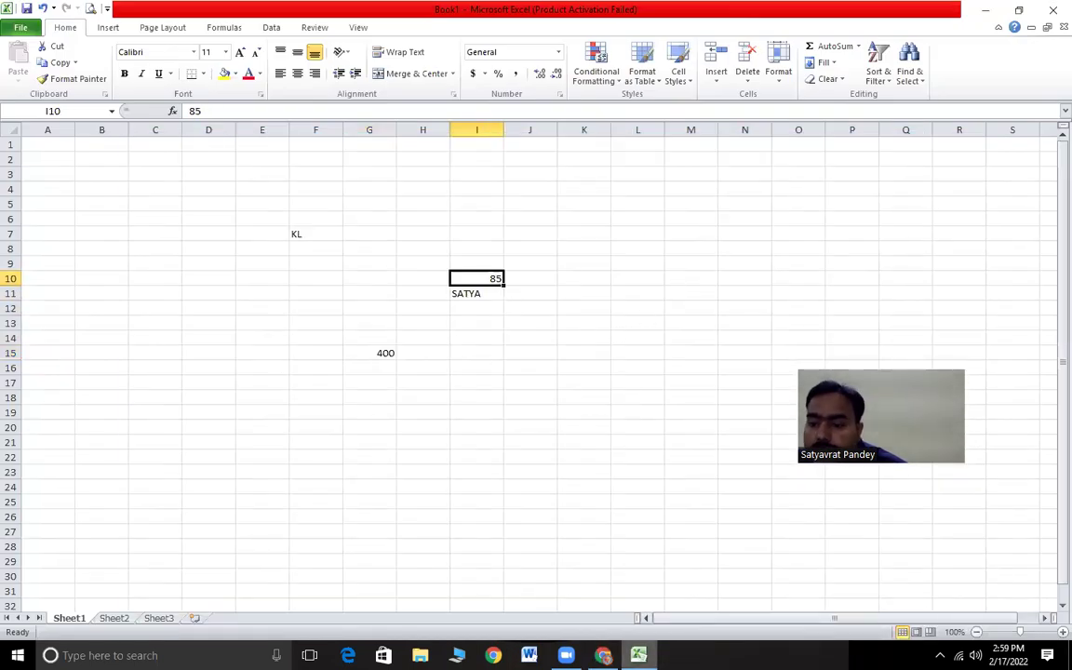
{"action": "key", "text": "alt+Tab"}
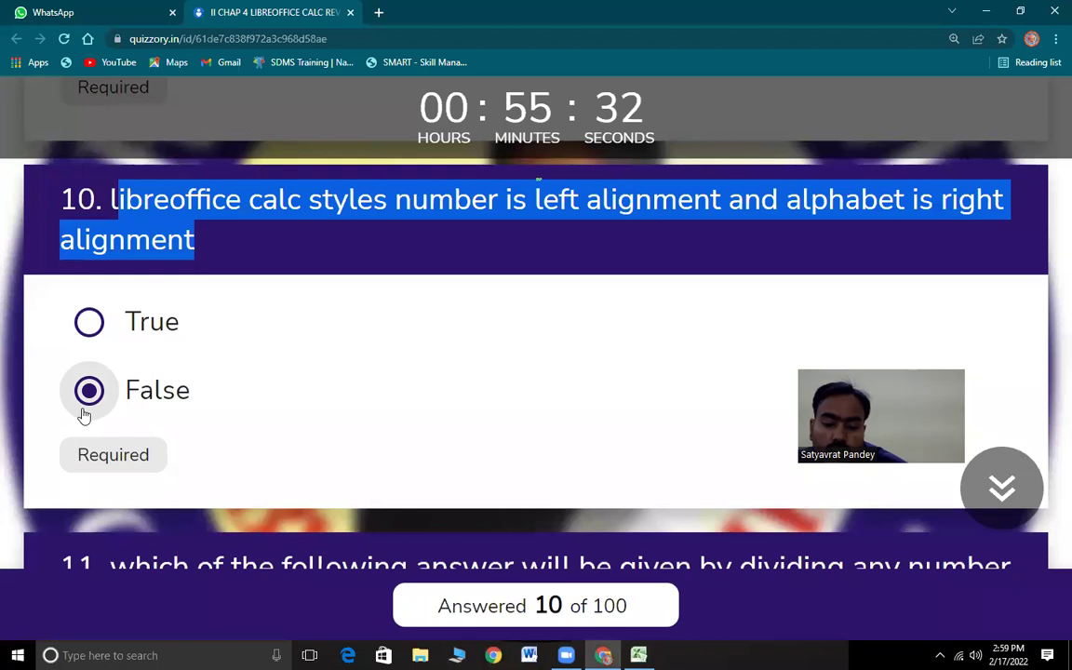
Highlight question 11 about dividing any number by zero and answer it with "#div/0"
{"action": "scroll", "coordinate": [93, 415], "scroll_direction": "down", "scroll_amount": 3}
{"action": "left_click_drag", "start_coordinate": [110, 269], "coordinate": [196, 319]}
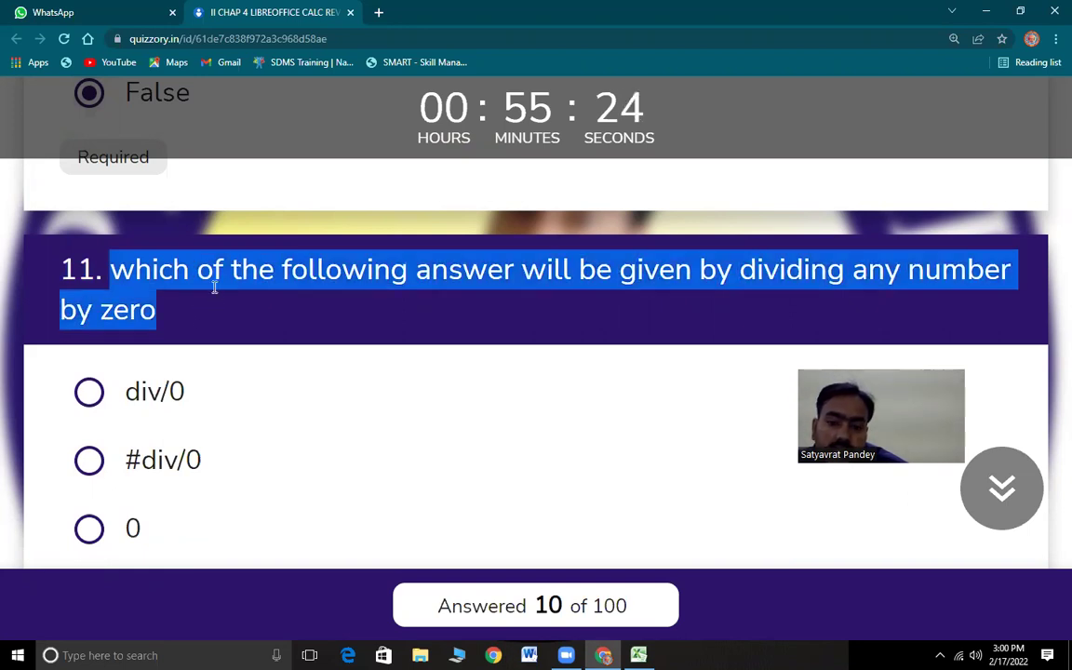
{"action": "scroll", "coordinate": [233, 523], "scroll_direction": "down", "scroll_amount": 1}
{"action": "left_click", "coordinate": [88, 385]}
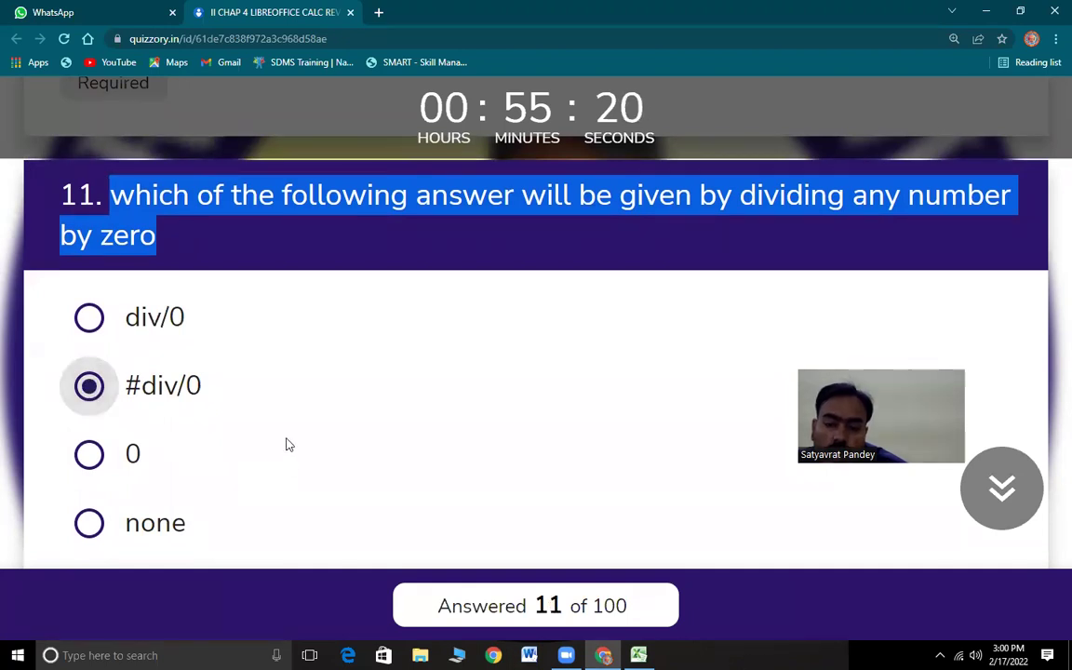
Highlight questions 12 and 13, answering the minimum cell height with 0.01 and the format LibreOffice cannot add with exml
{"action": "scroll", "coordinate": [232, 475], "scroll_direction": "down", "scroll_amount": 3}
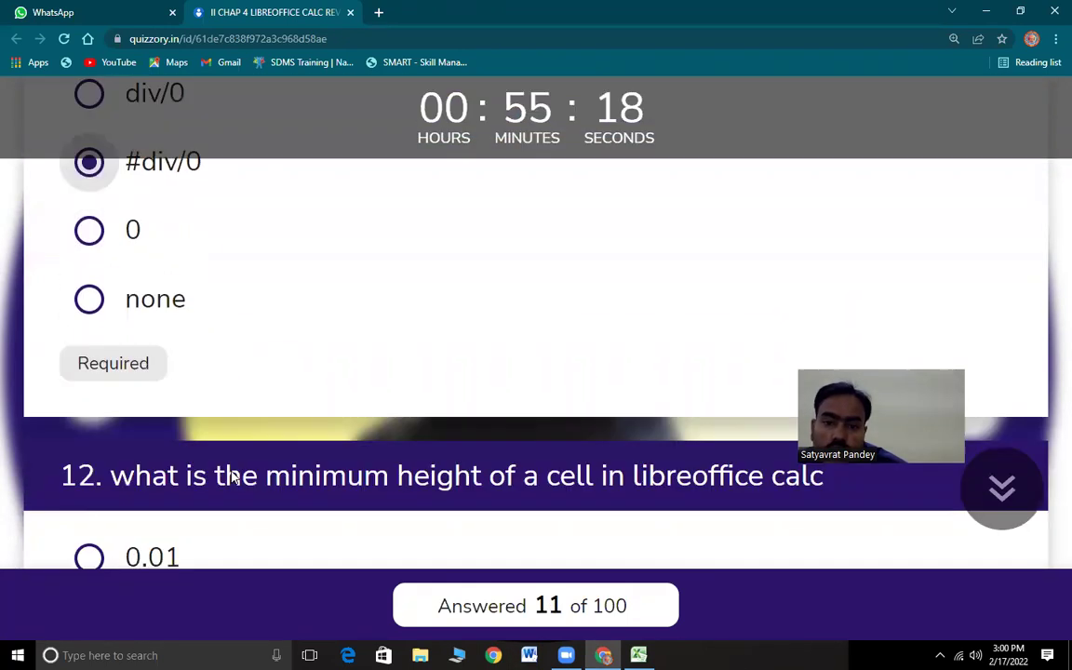
{"action": "scroll", "coordinate": [233, 477], "scroll_direction": "down", "scroll_amount": 4}
{"action": "left_click_drag", "start_coordinate": [135, 176], "coordinate": [845, 209]}
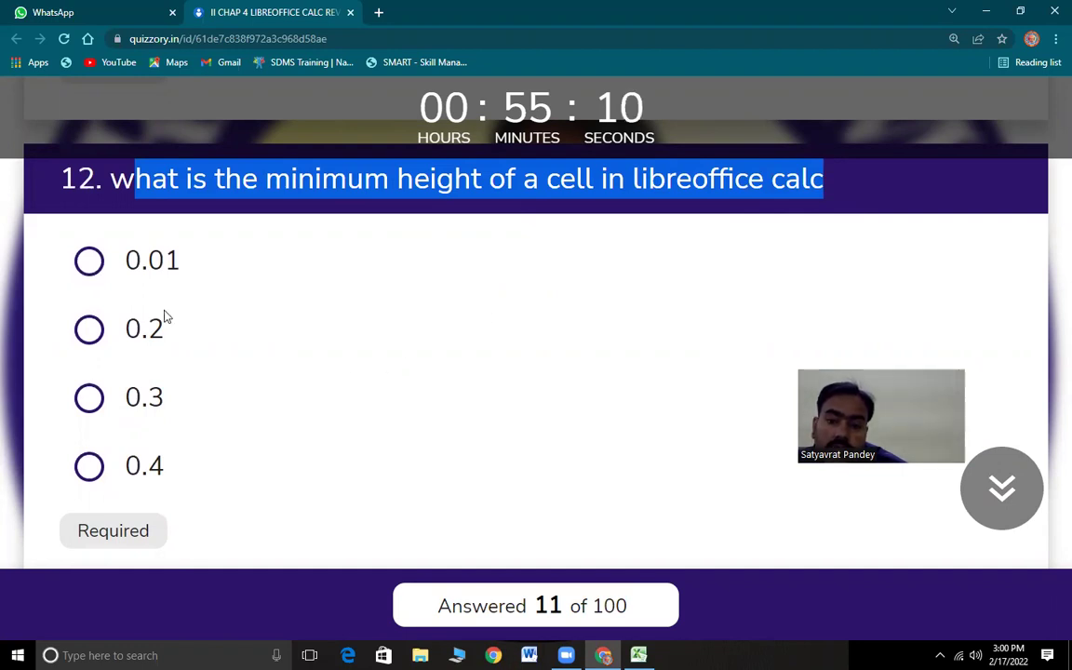
{"action": "left_click", "coordinate": [88, 261]}
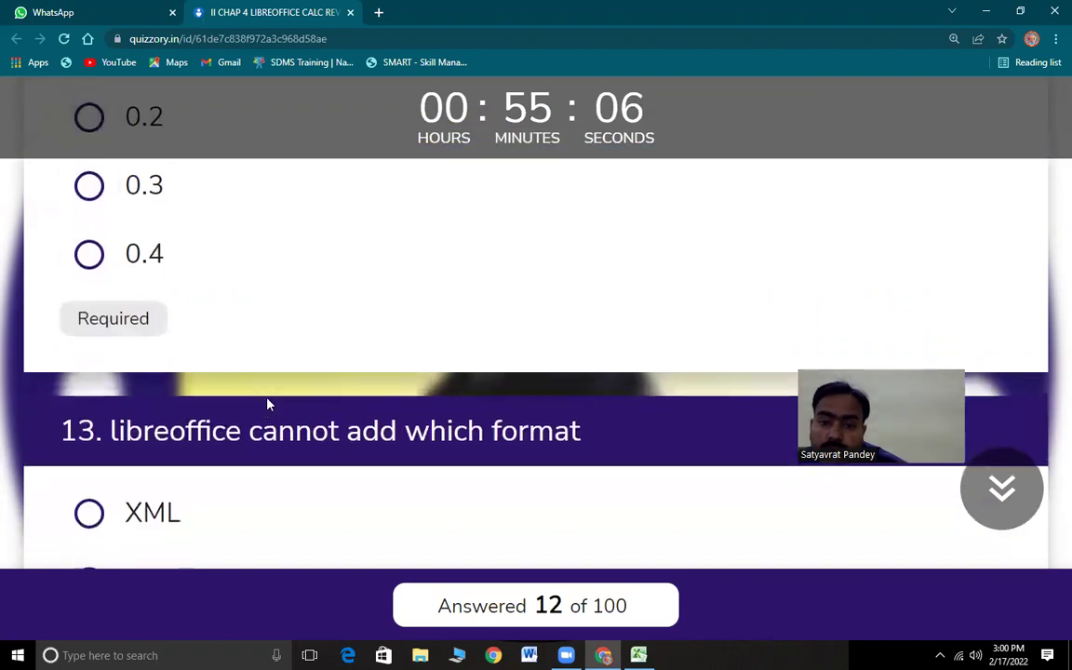
{"action": "left_click_drag", "start_coordinate": [113, 193], "coordinate": [596, 218]}
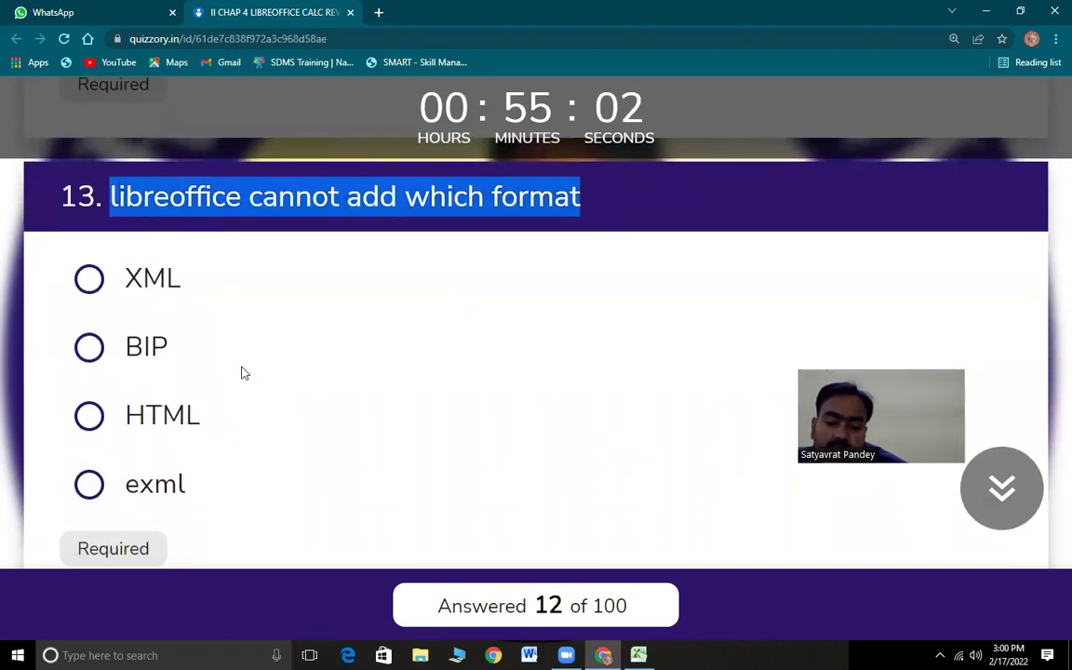
{"action": "left_click", "coordinate": [169, 500]}
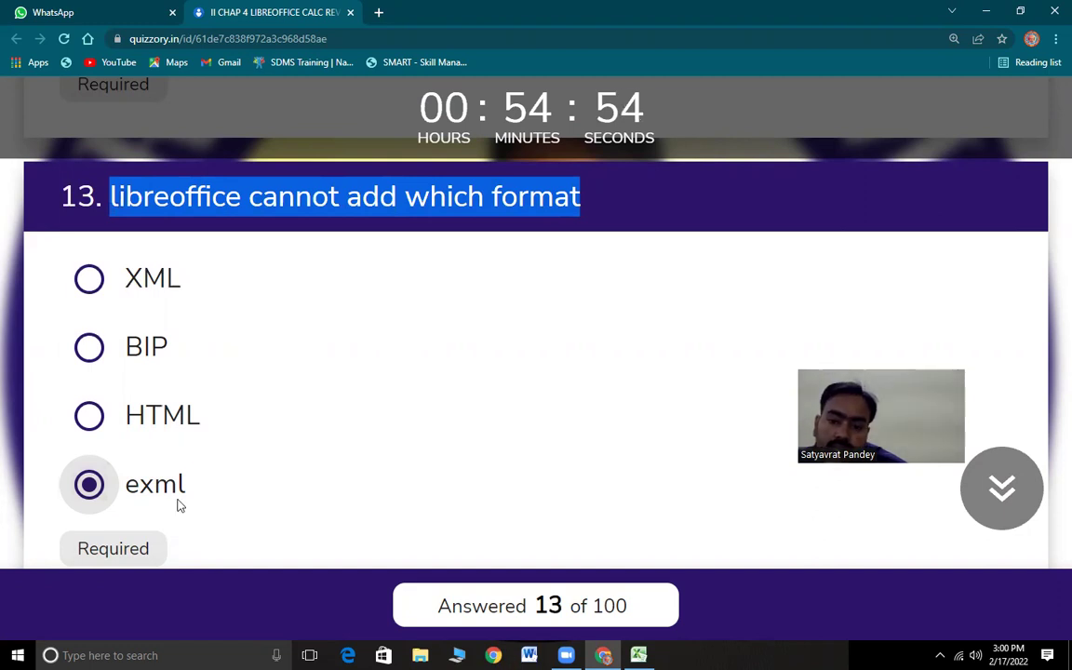
Highlight question 14 about Calc's floating and fix toolbars and answer it with True
{"action": "scroll", "coordinate": [254, 502], "scroll_direction": "down", "scroll_amount": 4}
{"action": "scroll", "coordinate": [257, 503], "scroll_direction": "down", "scroll_amount": 1}
{"action": "left_click_drag", "start_coordinate": [122, 214], "coordinate": [836, 235]}
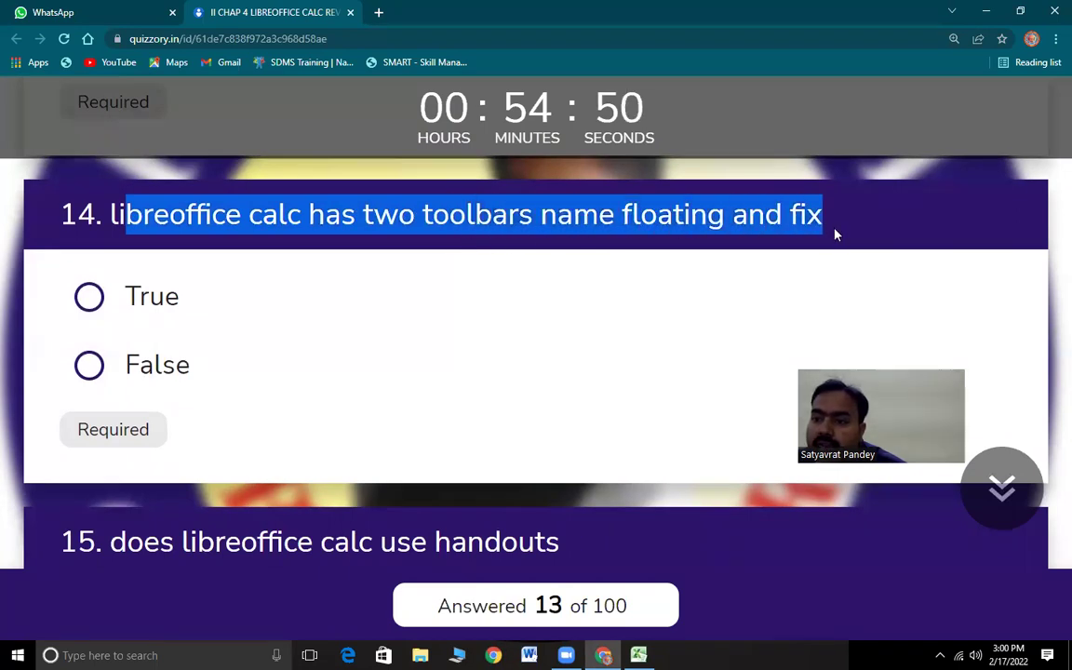
{"action": "left_click", "coordinate": [106, 303]}
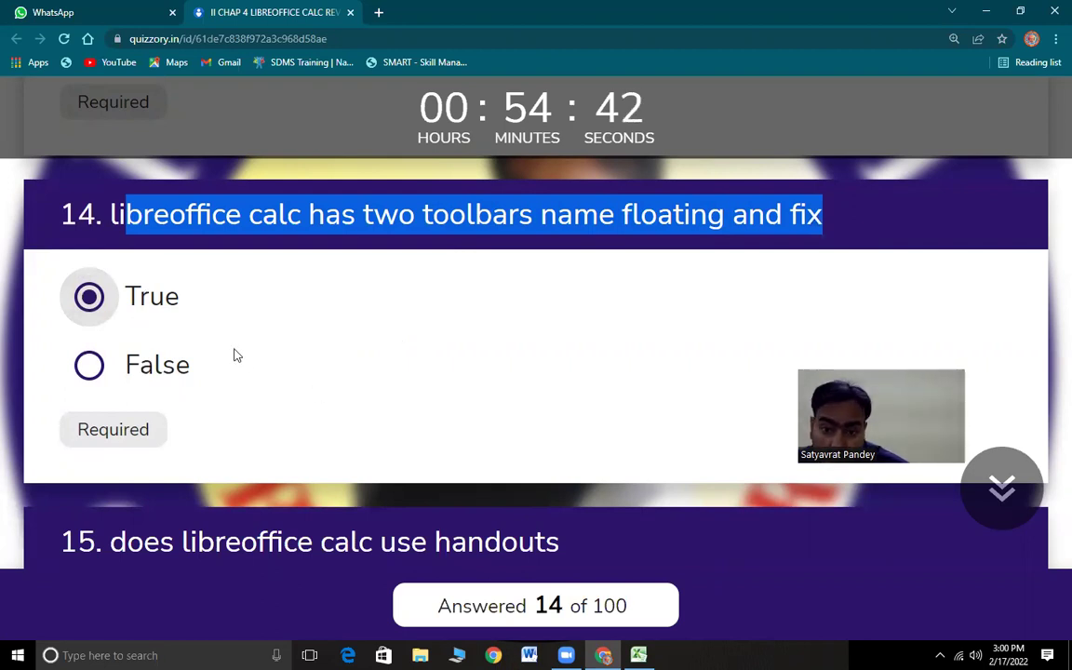
Highlight question 15 about whether LibreOffice Calc uses handouts and answer it with False
{"action": "scroll", "coordinate": [235, 354], "scroll_direction": "down", "scroll_amount": 3}
{"action": "left_click_drag", "start_coordinate": [112, 244], "coordinate": [600, 270]}
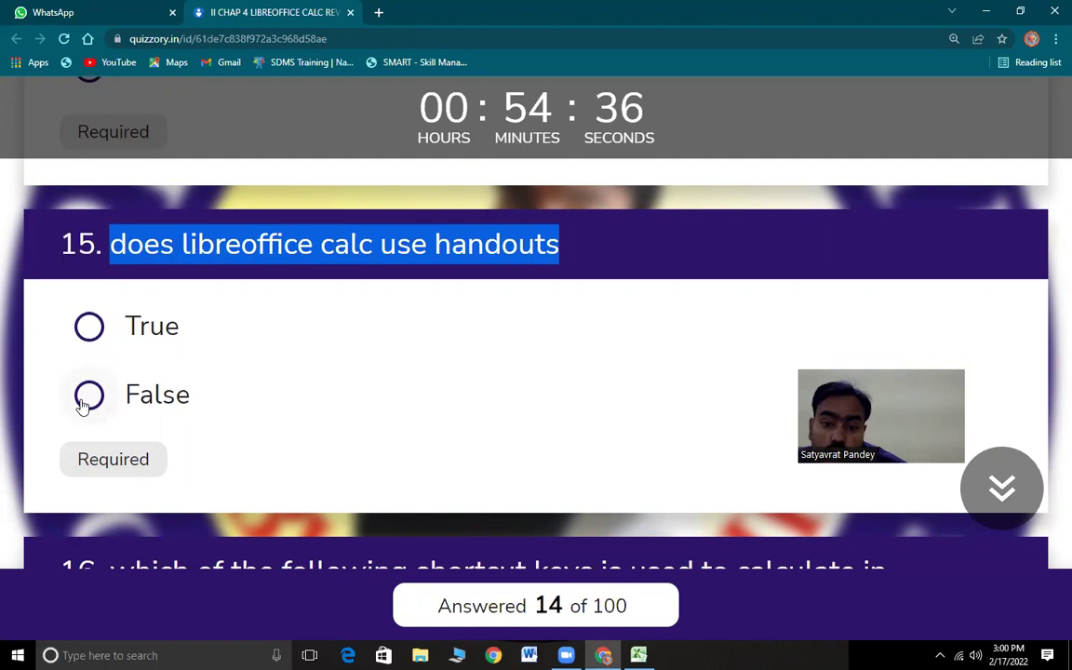
{"action": "left_click", "coordinate": [268, 405]}
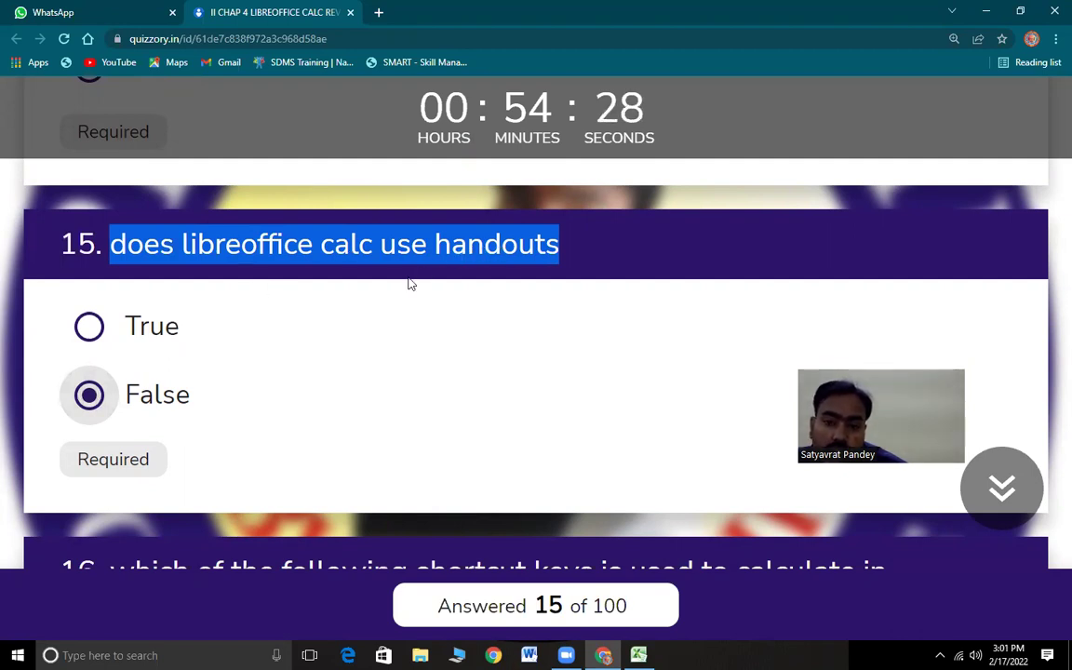
Highlight question 16 about the shortcut key used to calculate in LibreOffice Calc and answer it with F9
{"action": "scroll", "coordinate": [225, 445], "scroll_direction": "down", "scroll_amount": 3}
{"action": "triple_click", "coordinate": [501, 309]}
{"action": "left_click_drag", "start_coordinate": [111, 274], "coordinate": [458, 349]}
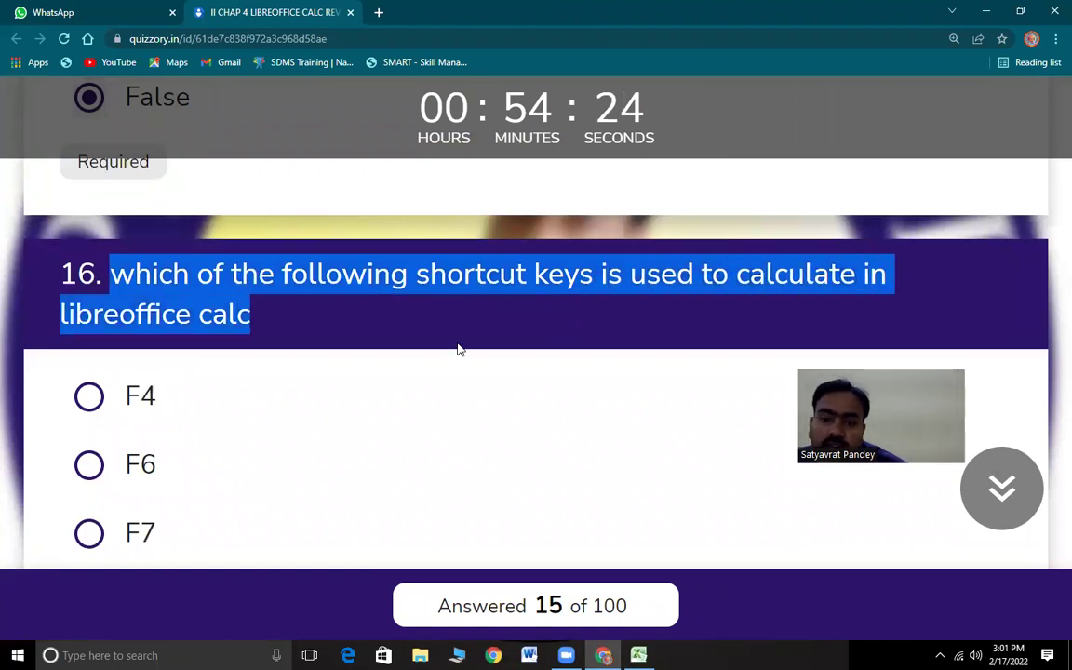
{"action": "scroll", "coordinate": [262, 449], "scroll_direction": "down", "scroll_amount": 1}
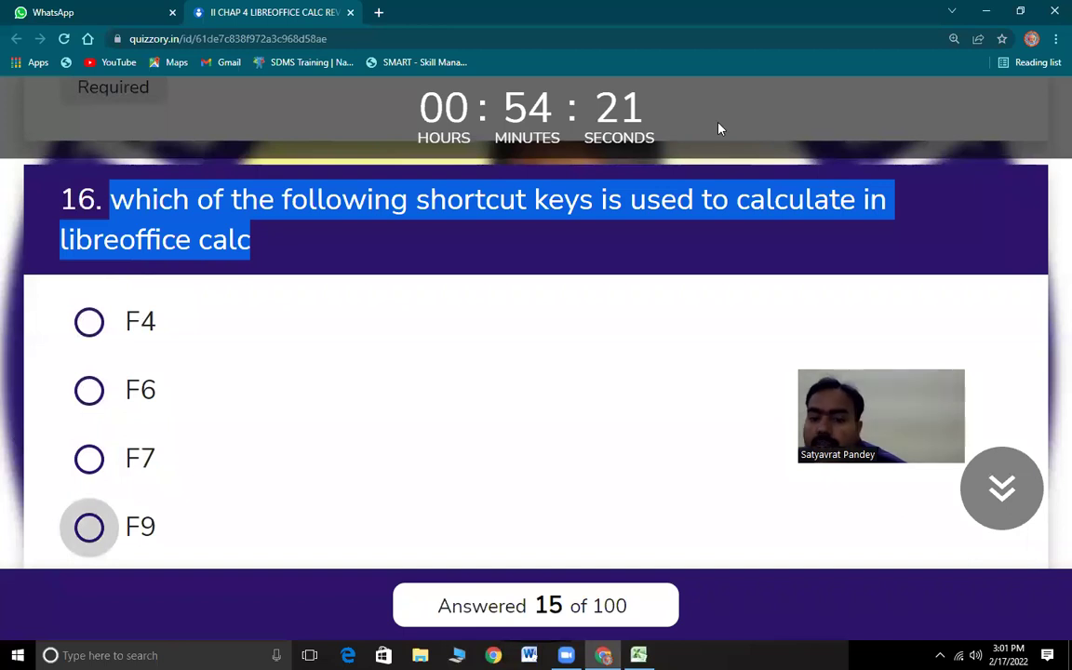
{"action": "left_click", "coordinate": [384, 500]}
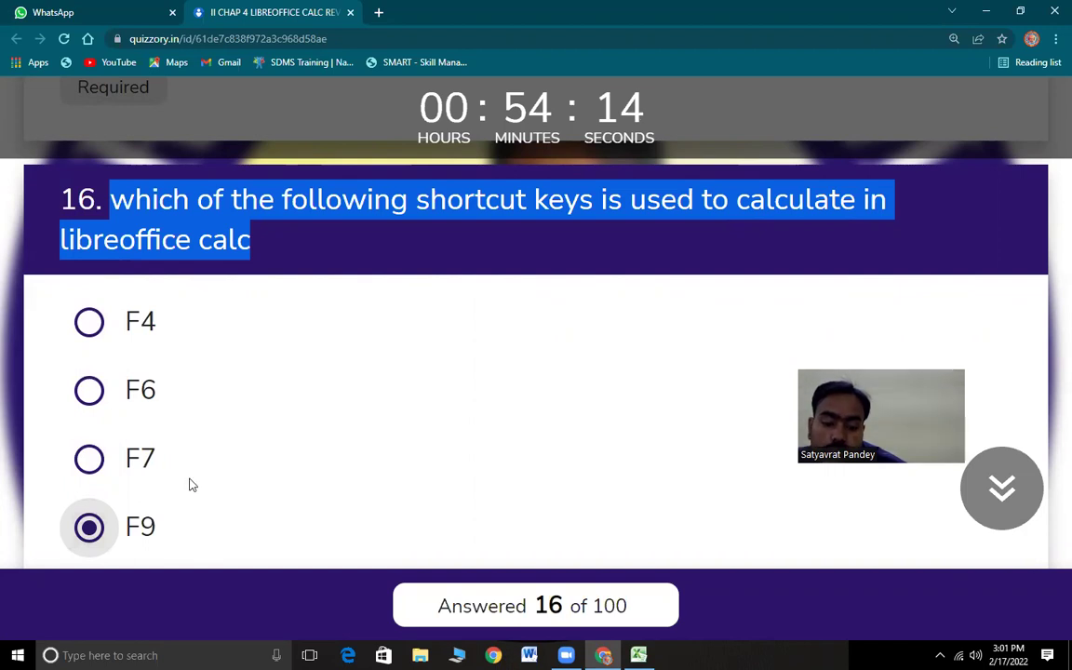
Highlight the text of question 17 about the value of =quotient(5, 2)
{"action": "scroll", "coordinate": [256, 480], "scroll_direction": "down", "scroll_amount": 2}
{"action": "scroll", "coordinate": [260, 488], "scroll_direction": "down", "scroll_amount": 2}
{"action": "left_click_drag", "start_coordinate": [110, 259], "coordinate": [653, 281]}
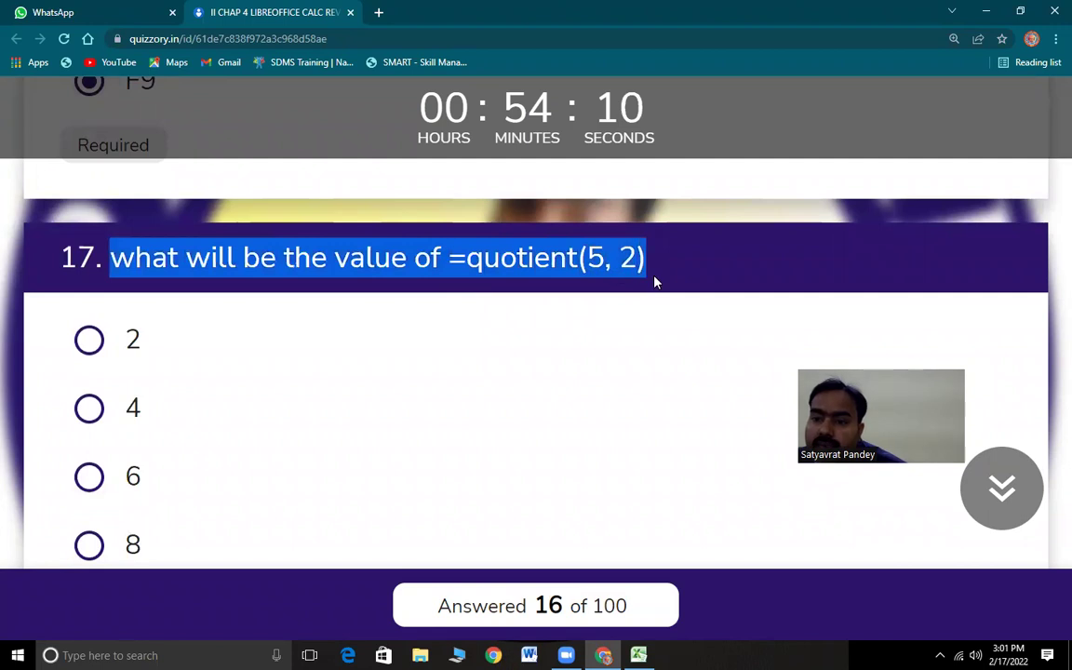
Switch to Excel and enter the formula =QUOTIENT(5,2) in cell J16
{"action": "key", "text": "alt+Tab"}
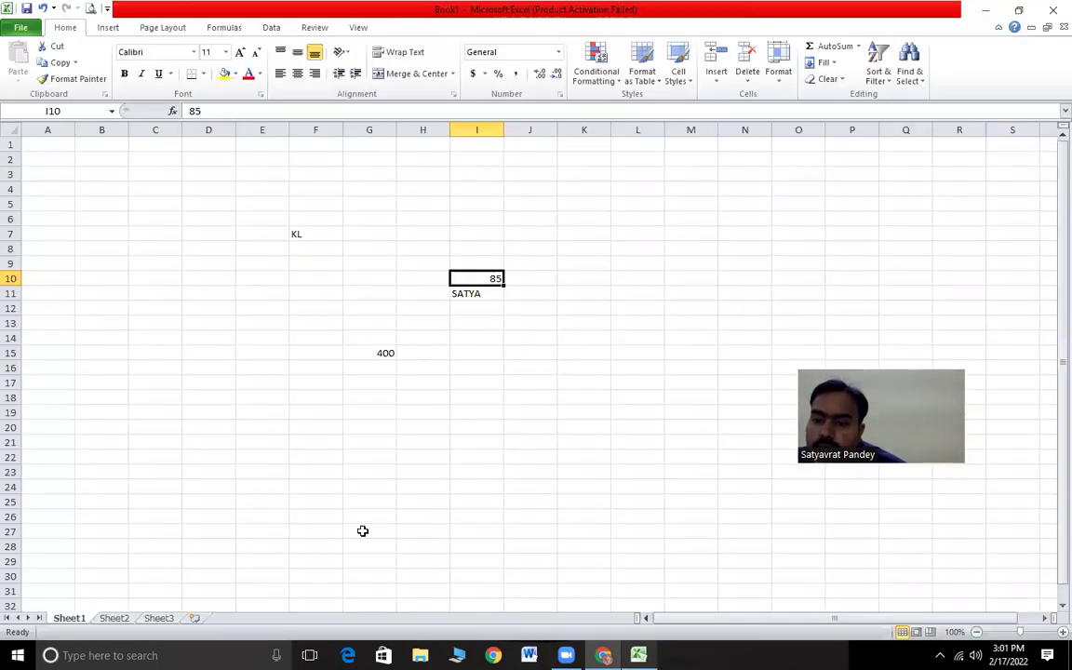
{"action": "left_click", "coordinate": [505, 366]}
{"action": "type", "text": "=Q"}
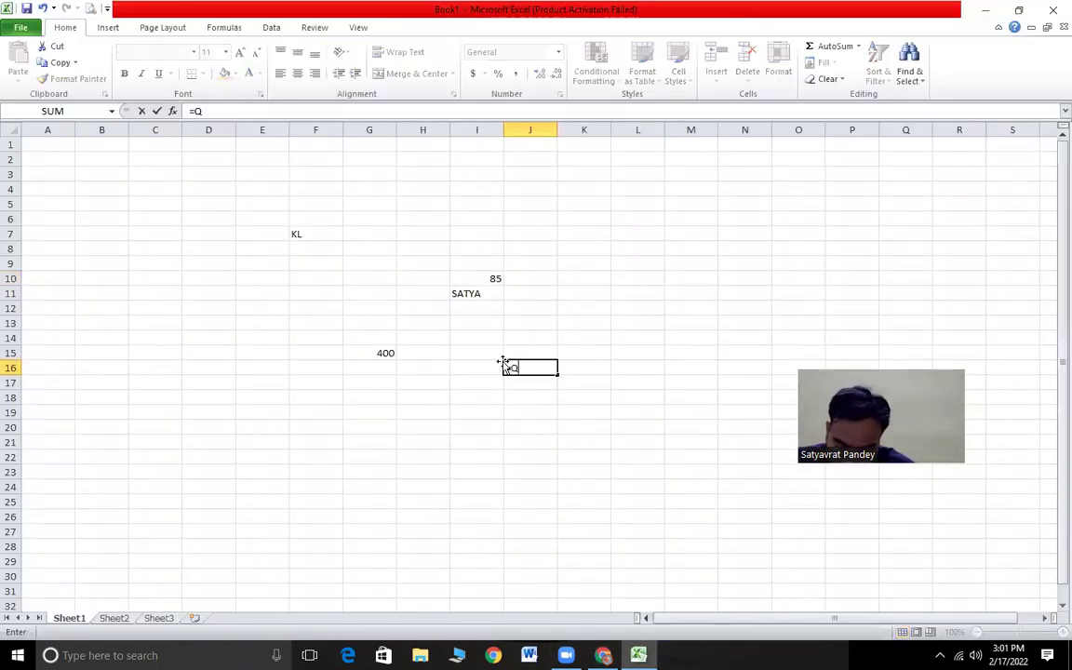
{"action": "type", "text": "UOTIE"}
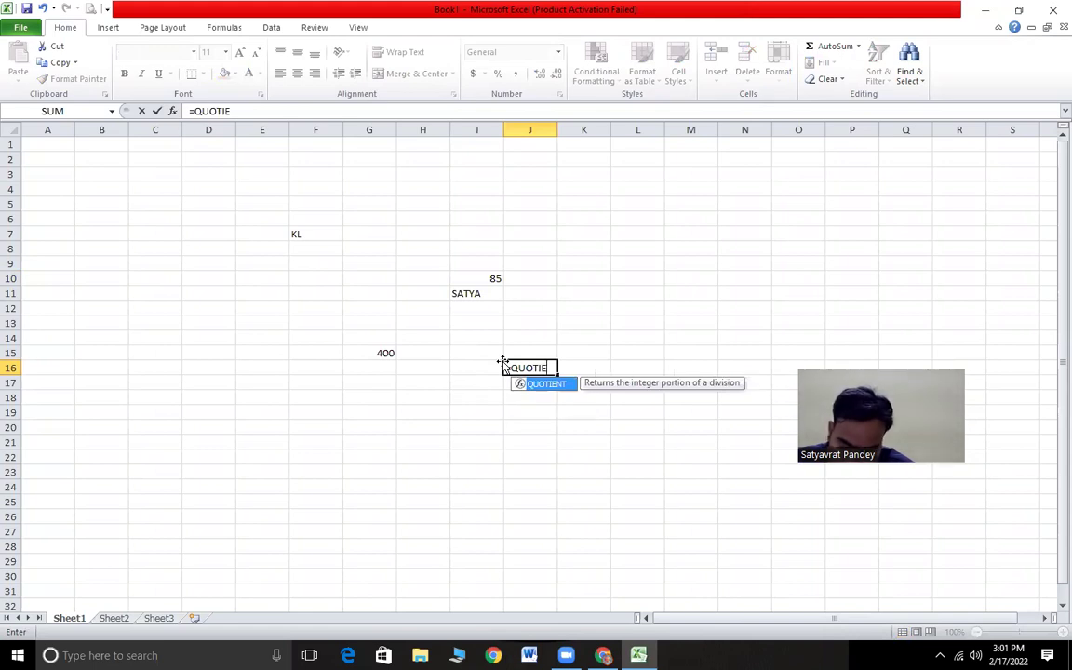
{"action": "type", "text": "NT(5,2"}
{"action": "right_click", "coordinate": [504, 365]}
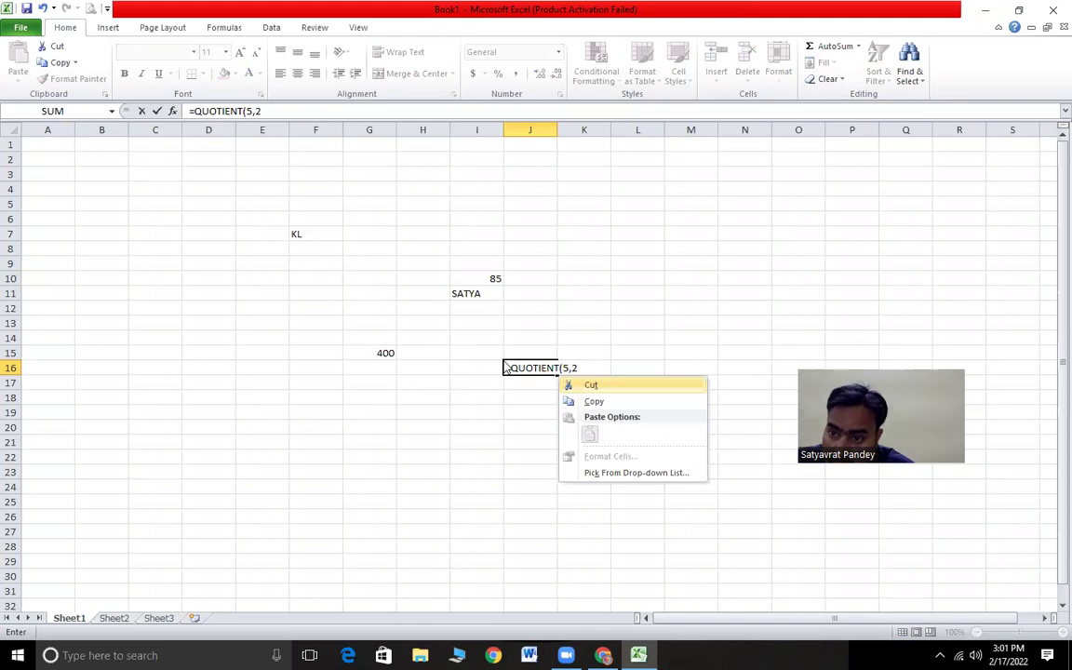
{"action": "left_click", "coordinate": [502, 361]}
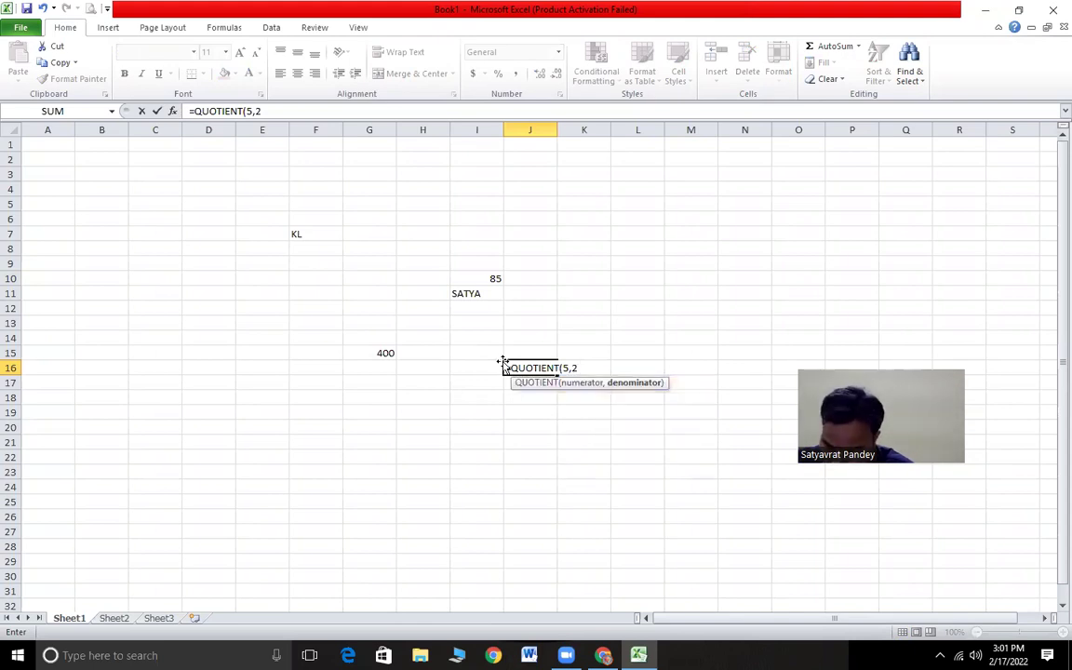
{"action": "type", "text": ")"}
{"action": "key", "text": "Return"}
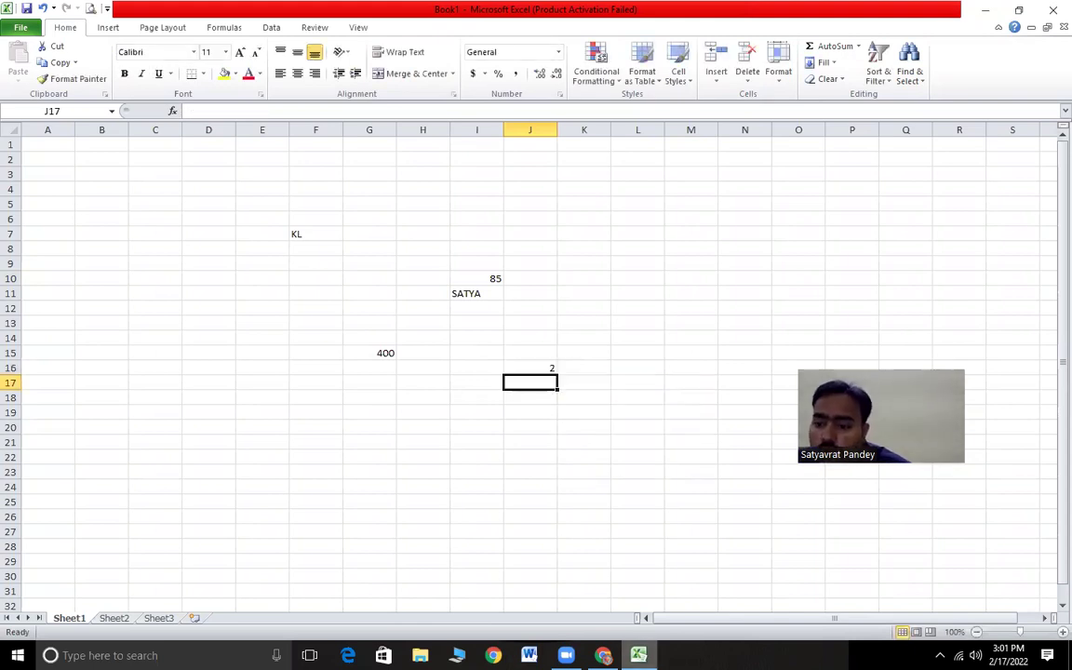
Return to the quiz in Chrome and answer question 17 with 2 and question 18 about the default cell height with 0.45 CM
{"action": "left_click", "coordinate": [603, 655]}
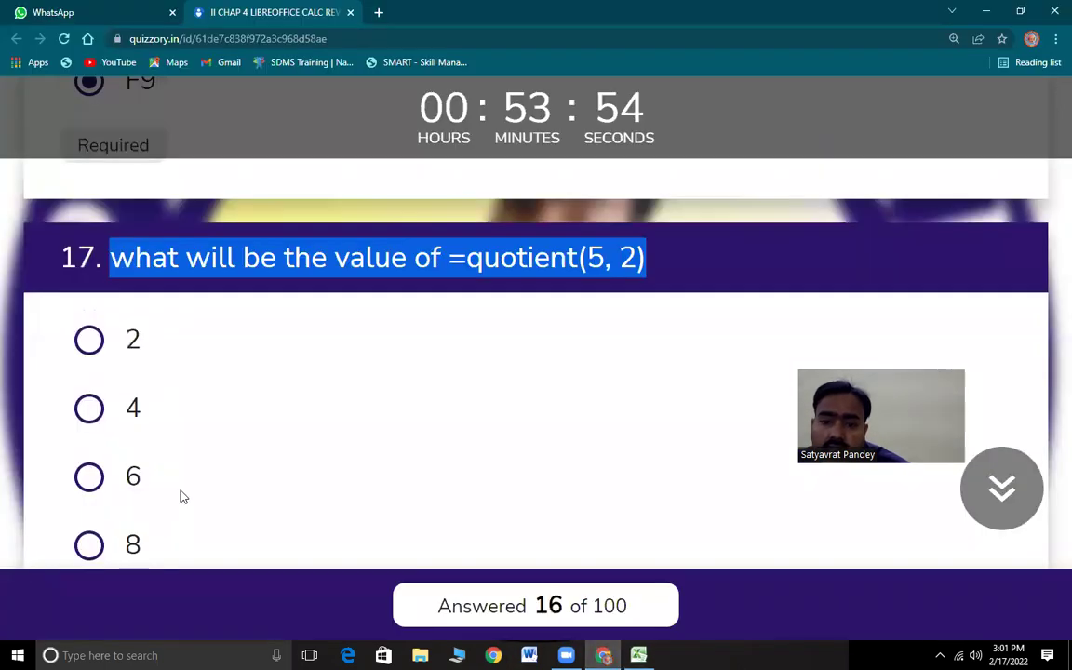
{"action": "left_click", "coordinate": [89, 339]}
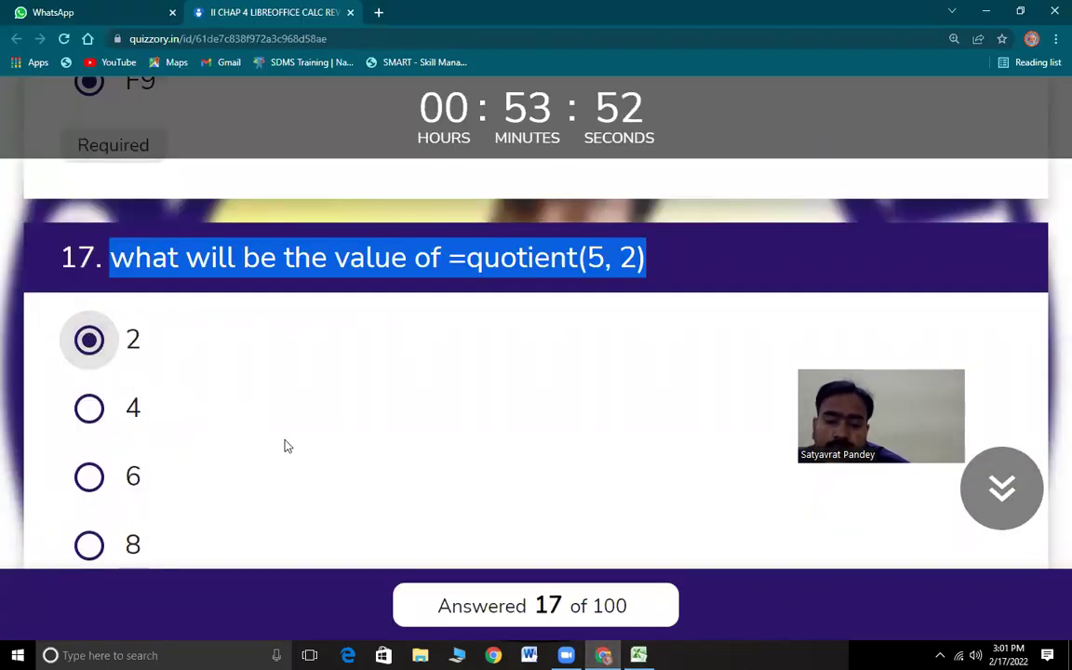
{"action": "scroll", "coordinate": [227, 437], "scroll_direction": "down", "scroll_amount": 1}
{"action": "left_click_drag", "start_coordinate": [134, 275], "coordinate": [814, 282]}
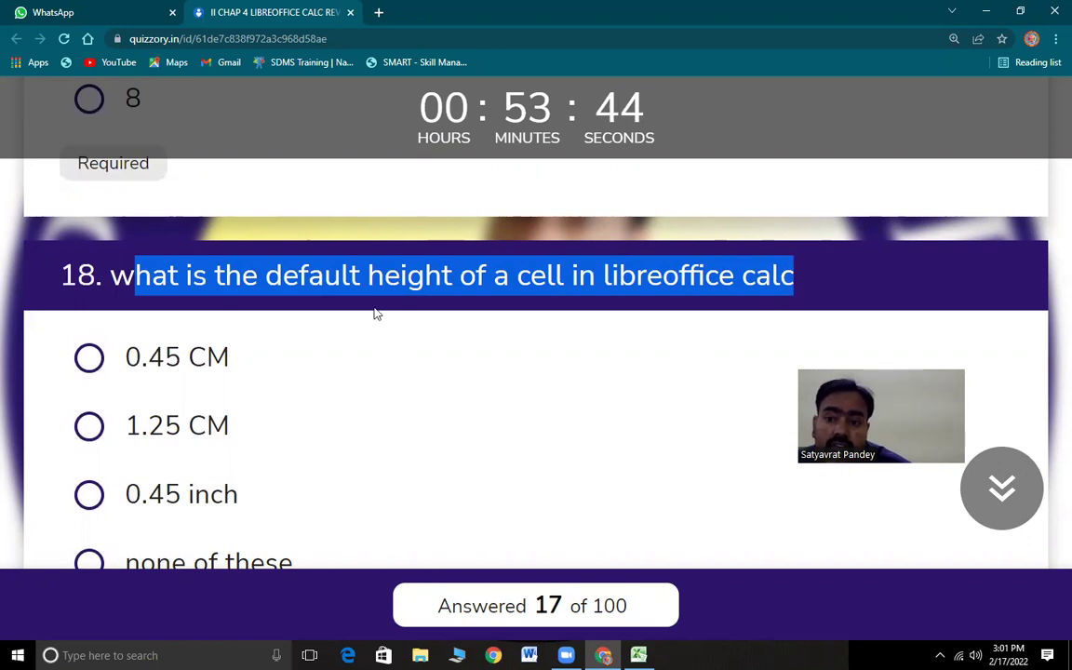
{"action": "left_click", "coordinate": [88, 359]}
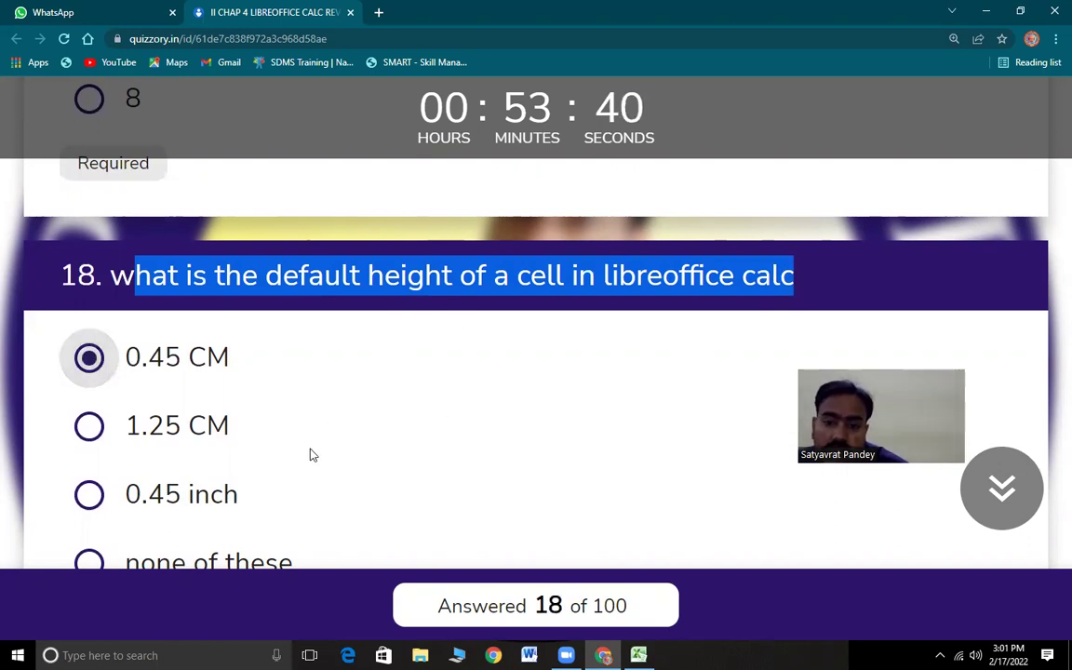
Highlight the expression ceiling (-96, 7) in question 19
{"action": "scroll", "coordinate": [311, 453], "scroll_direction": "down", "scroll_amount": 2}
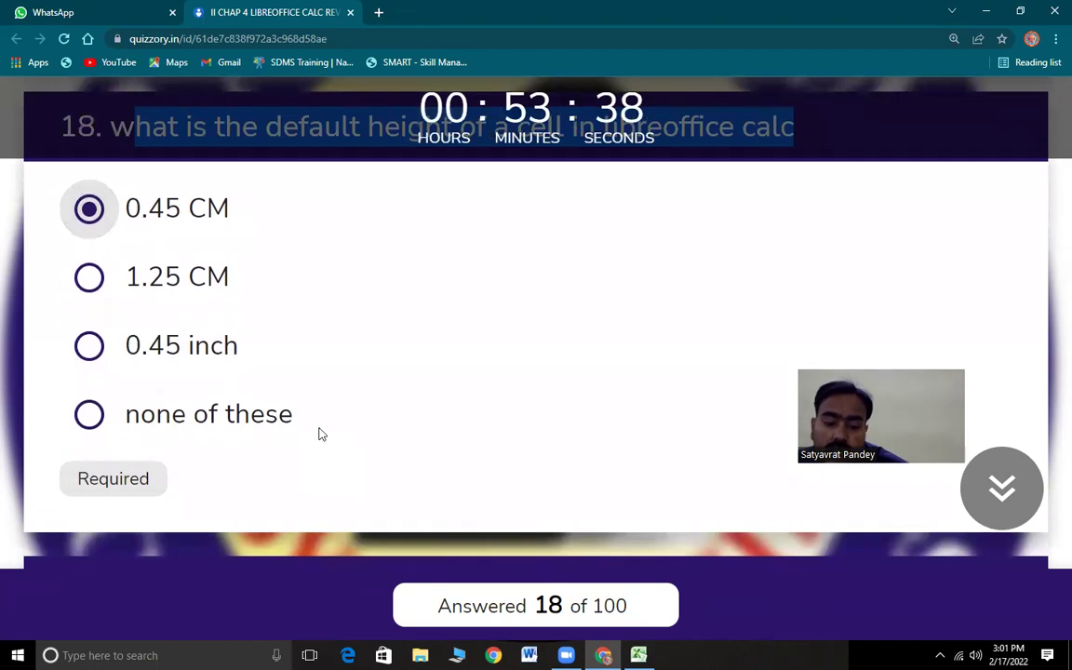
{"action": "scroll", "coordinate": [318, 437], "scroll_direction": "down", "scroll_amount": 4}
{"action": "left_click_drag", "start_coordinate": [135, 219], "coordinate": [604, 241]}
{"action": "left_click", "coordinate": [400, 218]}
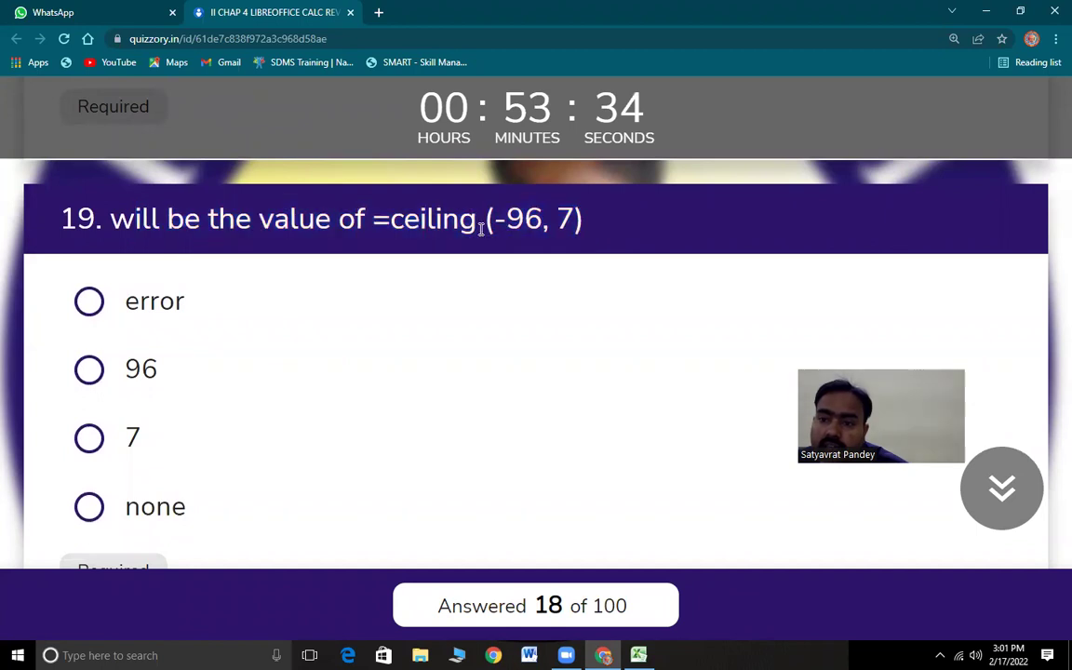
{"action": "left_click_drag", "start_coordinate": [398, 218], "coordinate": [610, 229]}
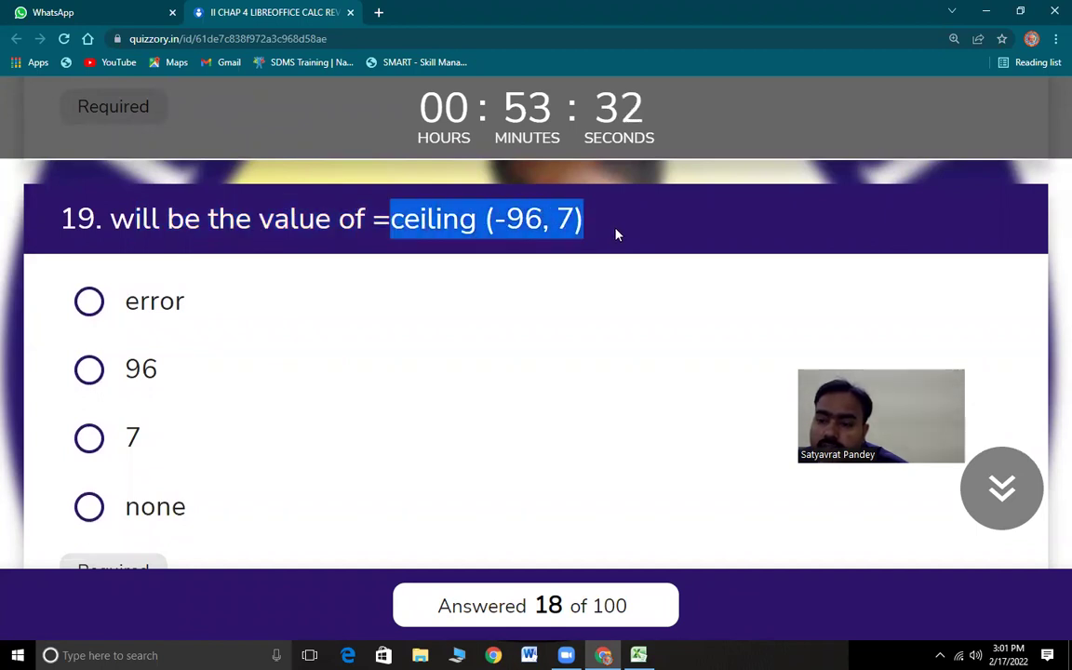
Switch to Excel and enter the formula =CEILING(96,7) in cell L12
{"action": "key", "text": "alt+Tab"}
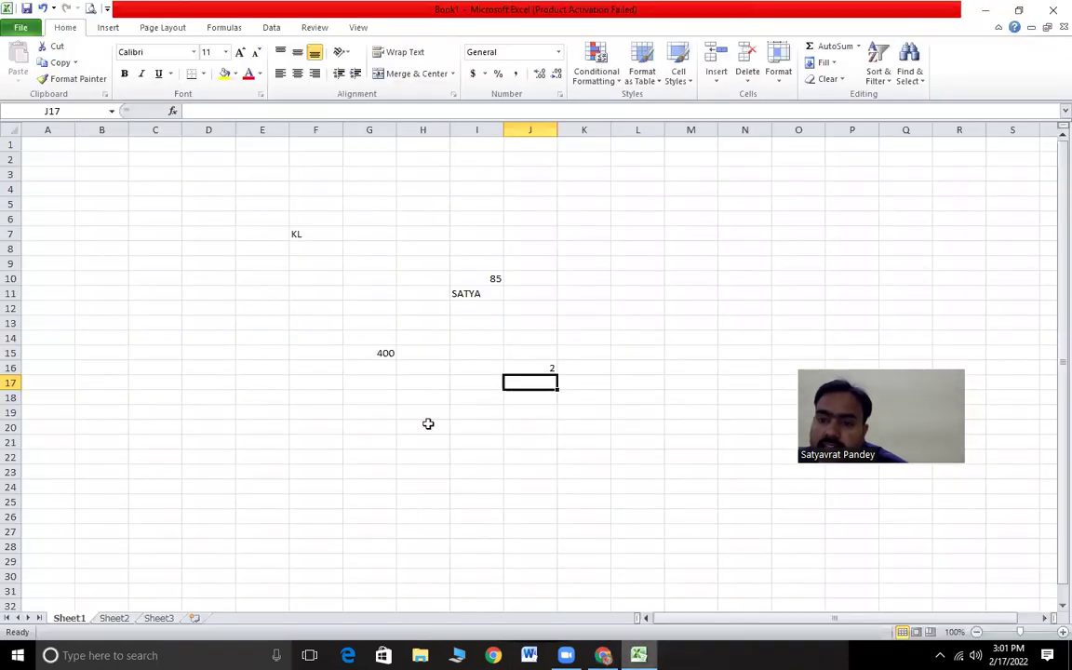
{"action": "left_click", "coordinate": [626, 309]}
{"action": "type", "text": "=C"}
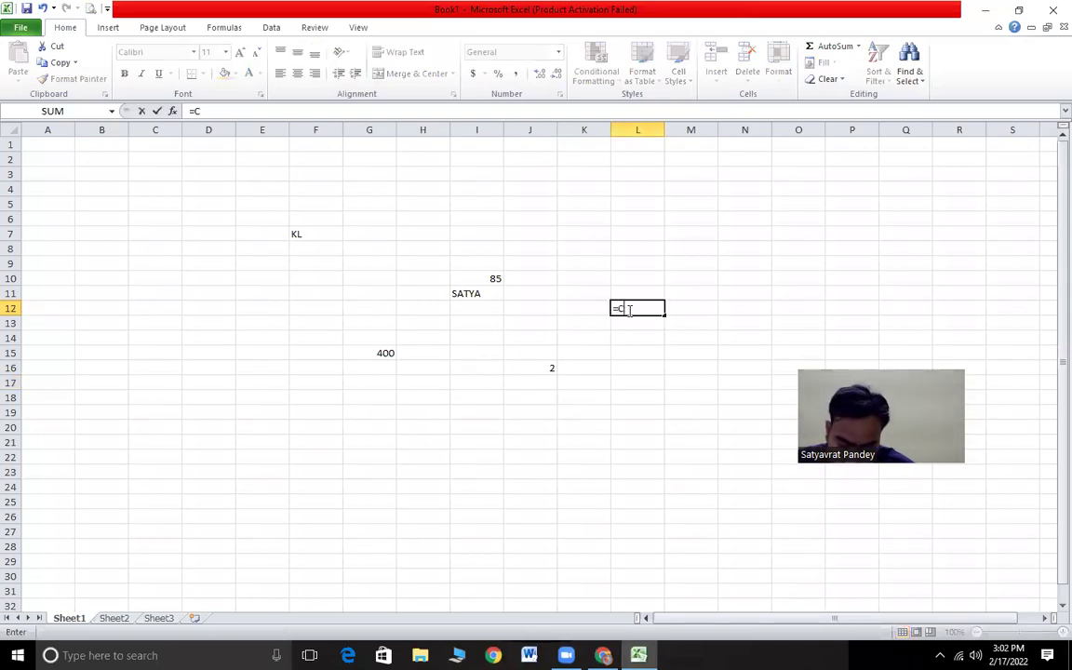
{"action": "type", "text": "EIL"}
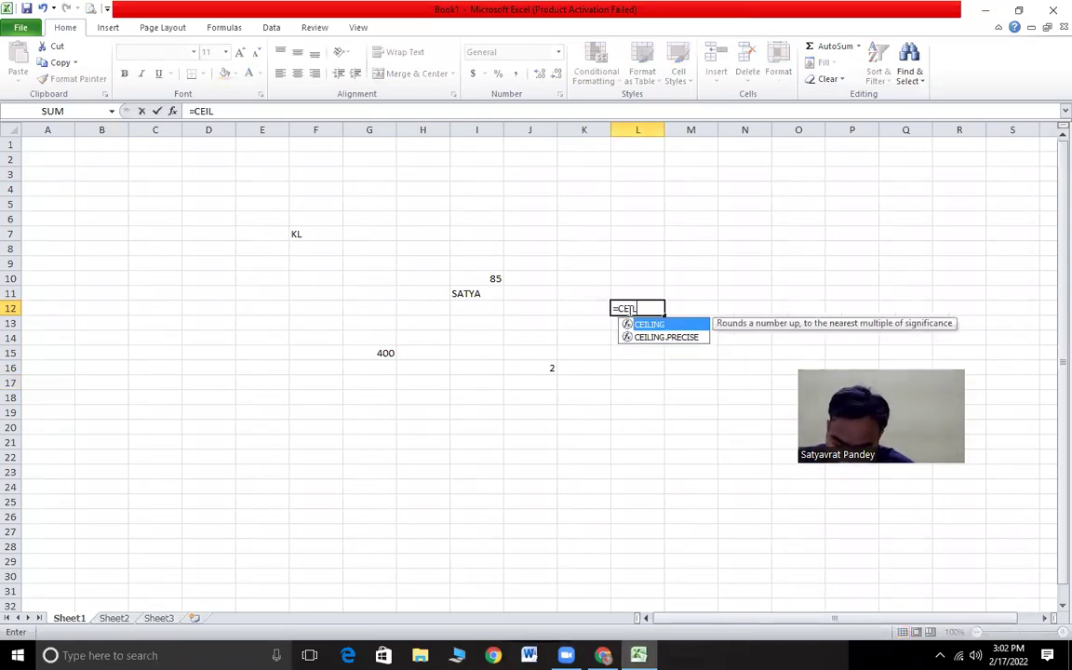
{"action": "type", "text": "ING("}
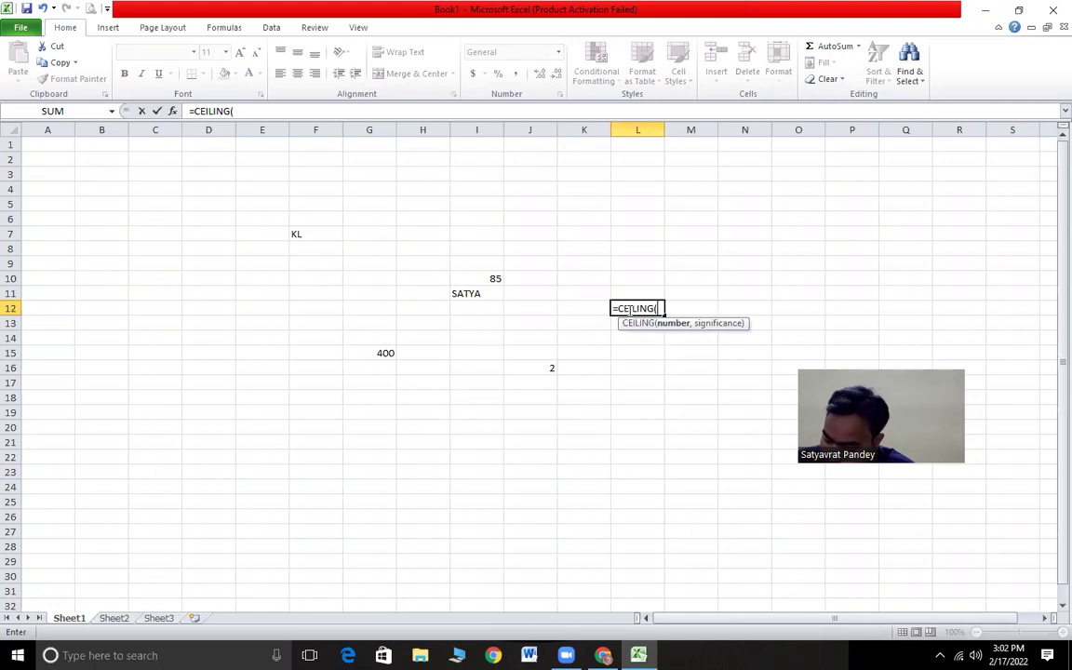
{"action": "type", "text": "96,7"}
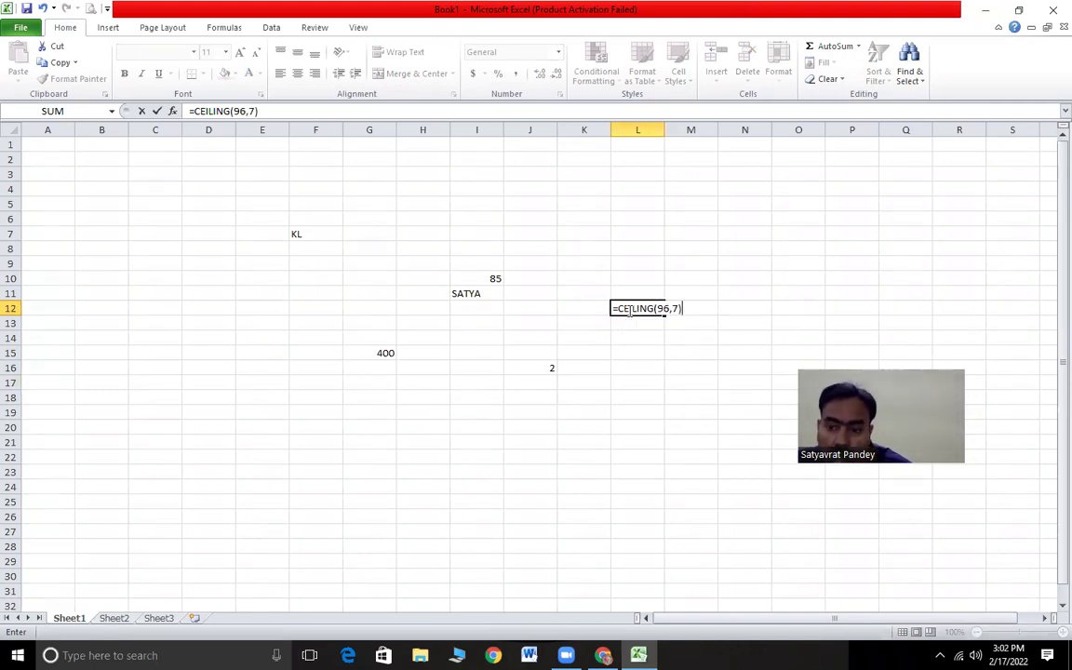
{"action": "key", "text": "Return"}
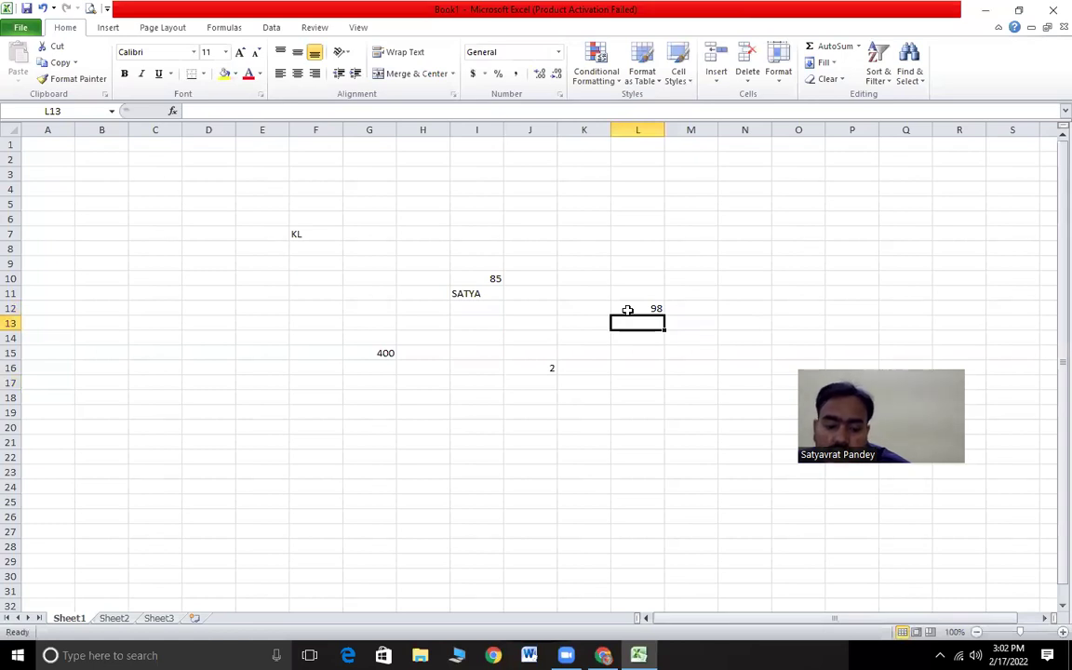
Change the first argument of the CEILING formula in cell L12 to -96
{"action": "left_click", "coordinate": [648, 308]}
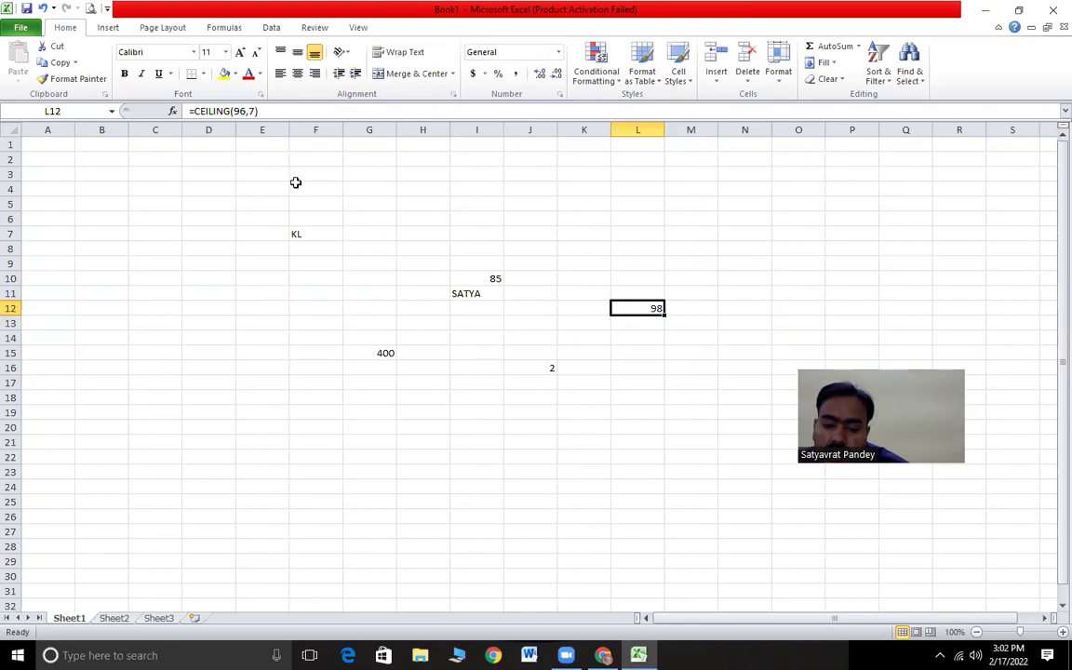
{"action": "left_click", "coordinate": [232, 110]}
{"action": "type", "text": "-"}
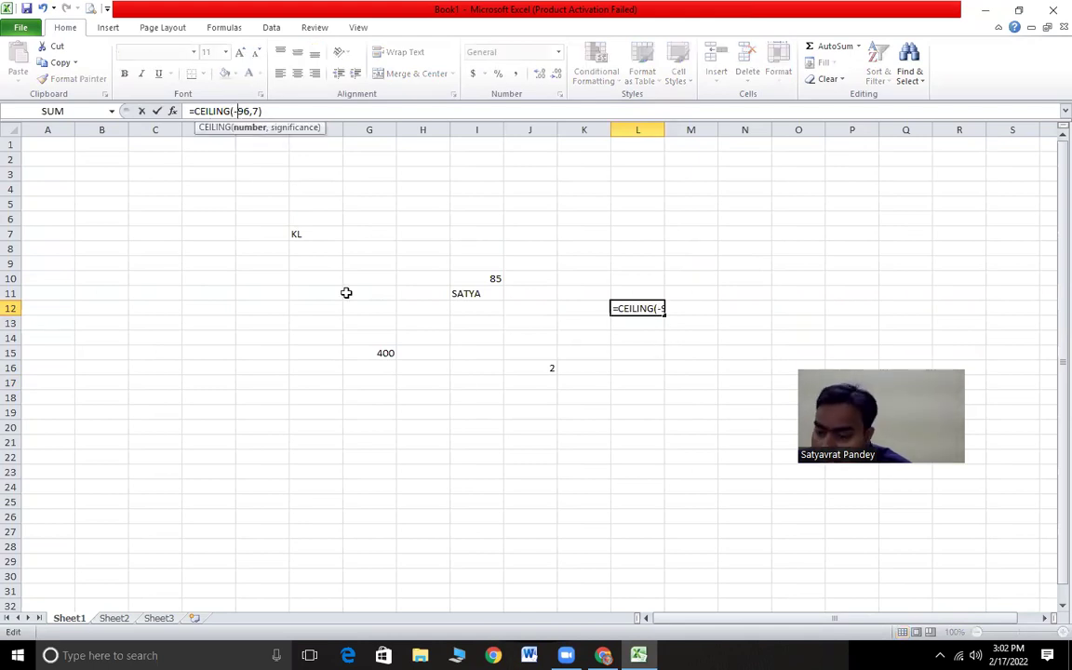
{"action": "key", "text": "Return"}
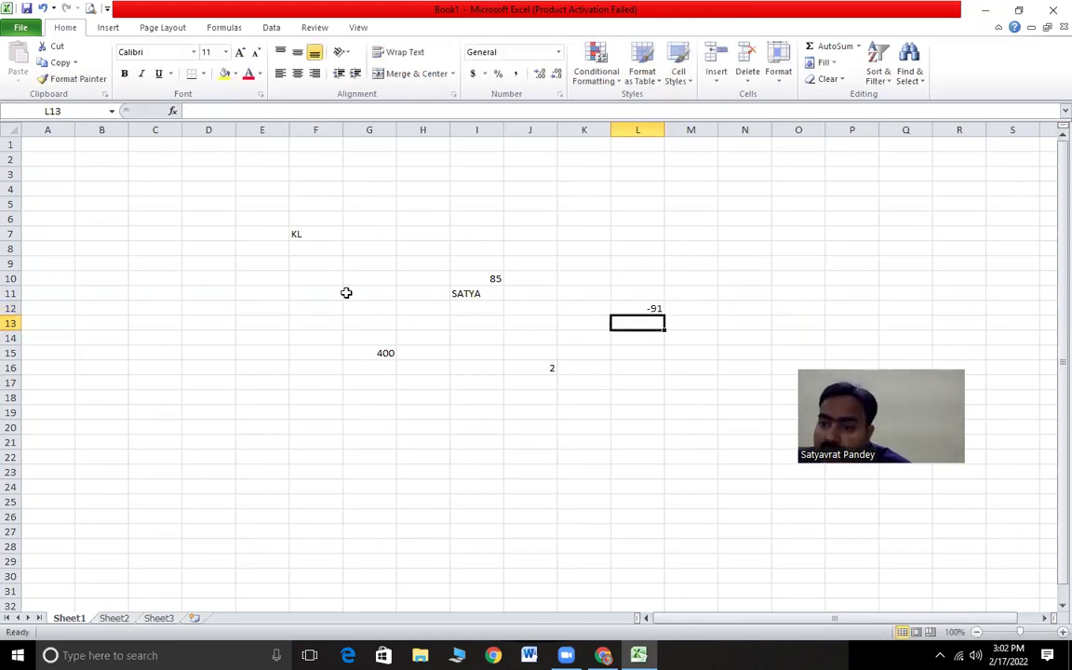
Compare the CEILING formula and its result in cell L12 in Excel with question 19 and its answer options in Chrome
{"action": "left_click", "coordinate": [651, 308]}
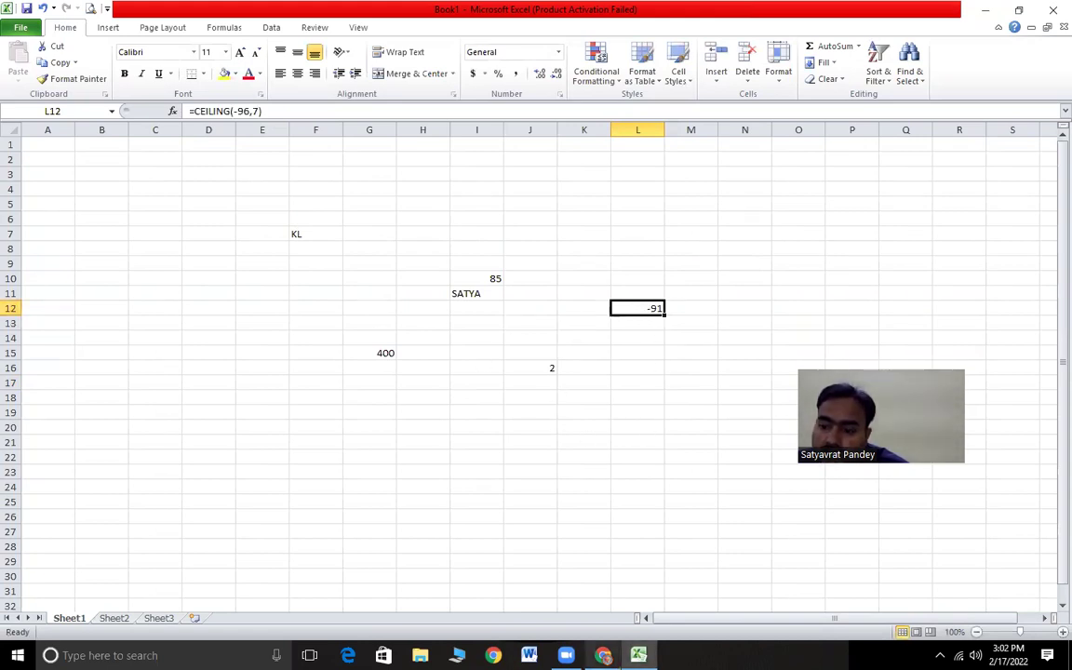
{"action": "key", "text": "alt+Tab"}
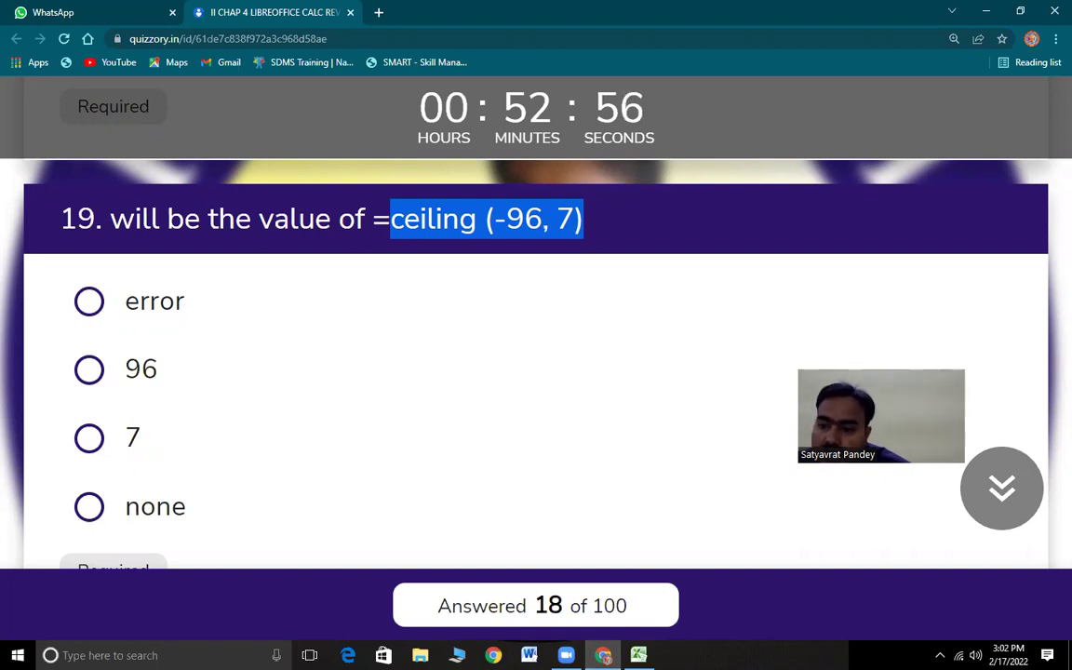
{"action": "key", "text": "alt+Tab"}
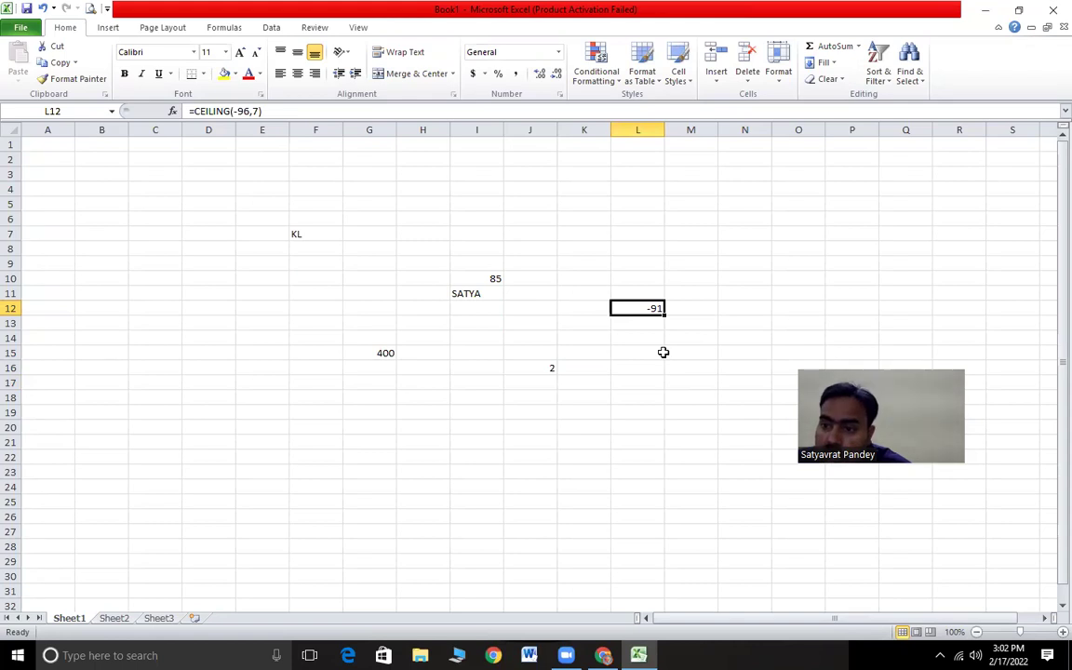
{"action": "key", "text": "Return"}
{"action": "key", "text": "Up"}
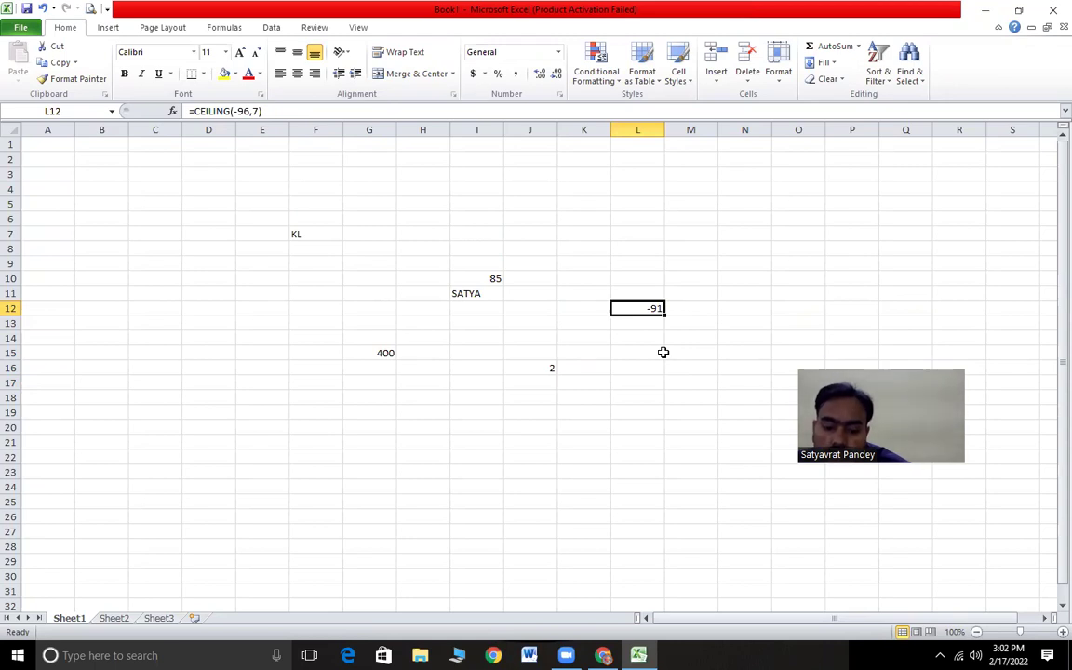
{"action": "key", "text": "alt+Tab"}
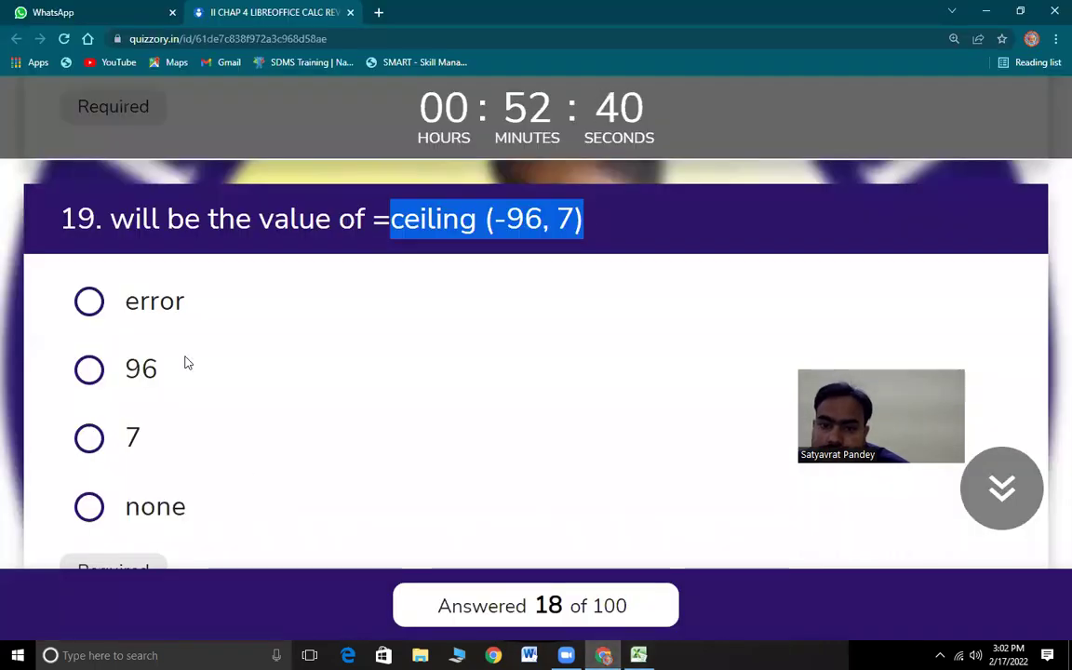
{"action": "scroll", "coordinate": [252, 415], "scroll_direction": "down", "scroll_amount": 1}
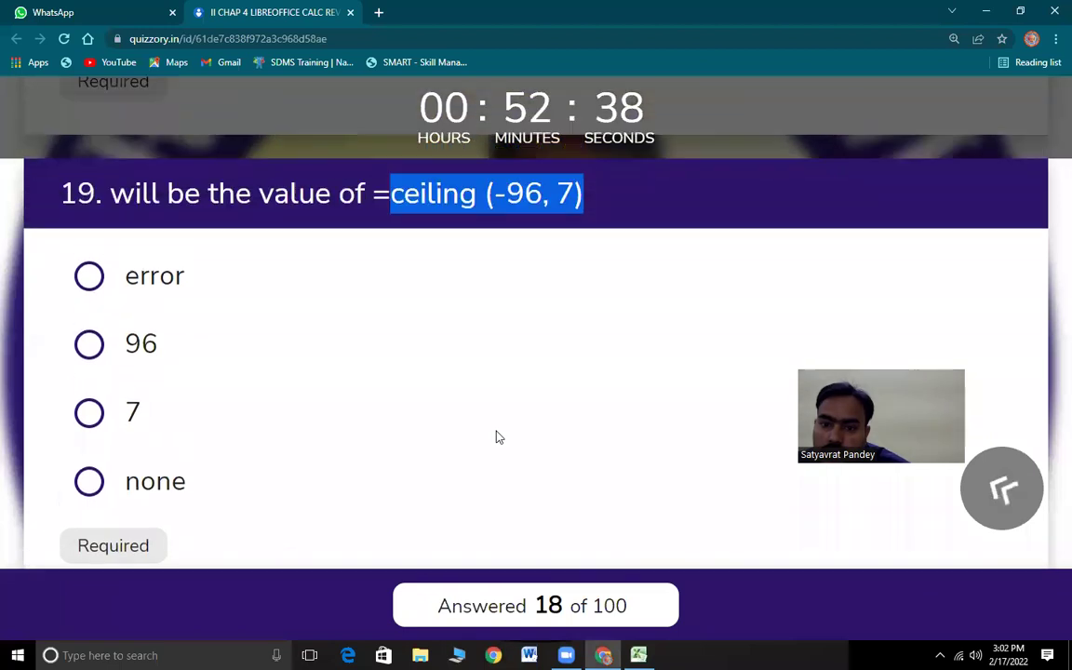
{"action": "scroll", "coordinate": [498, 437], "scroll_direction": "up", "scroll_amount": 1}
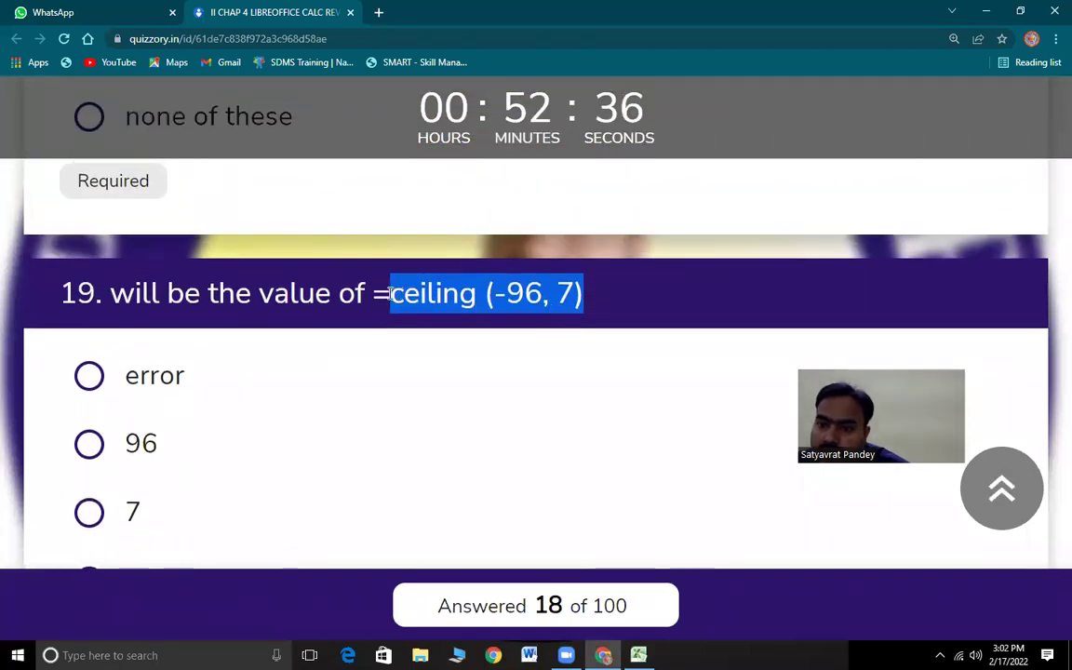
Switch to Excel, enter the formula =CEILING(-96, 7) in cell L14 and select that cell to check it
{"action": "key", "text": "alt+Tab"}
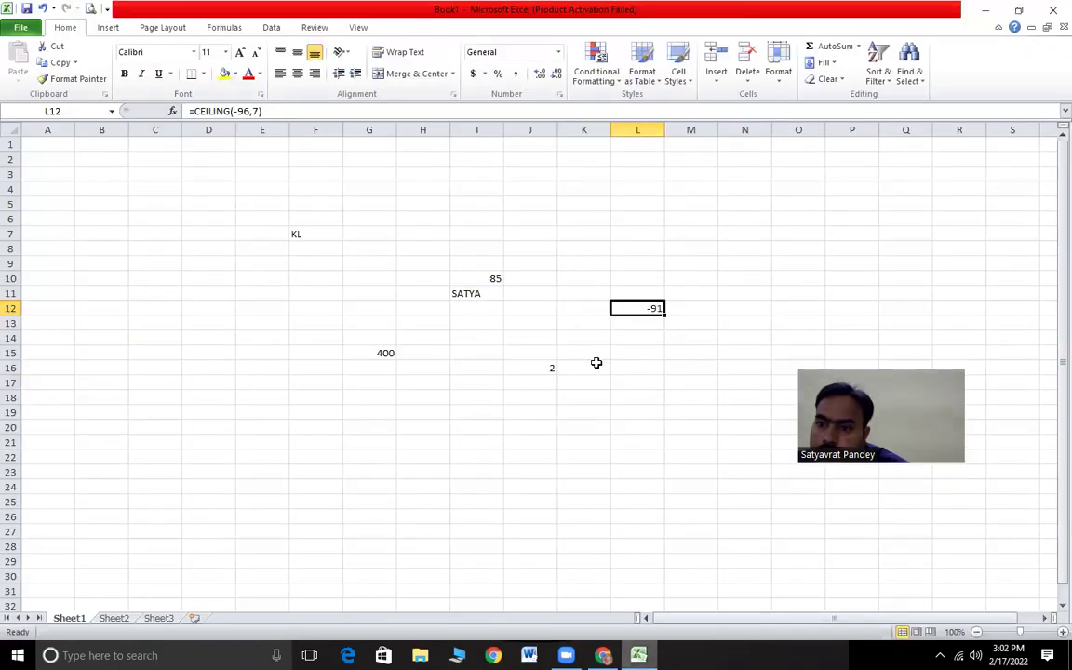
{"action": "left_click", "coordinate": [645, 335]}
{"action": "type", "text": "=C"}
{"action": "type", "text": "EILING"}
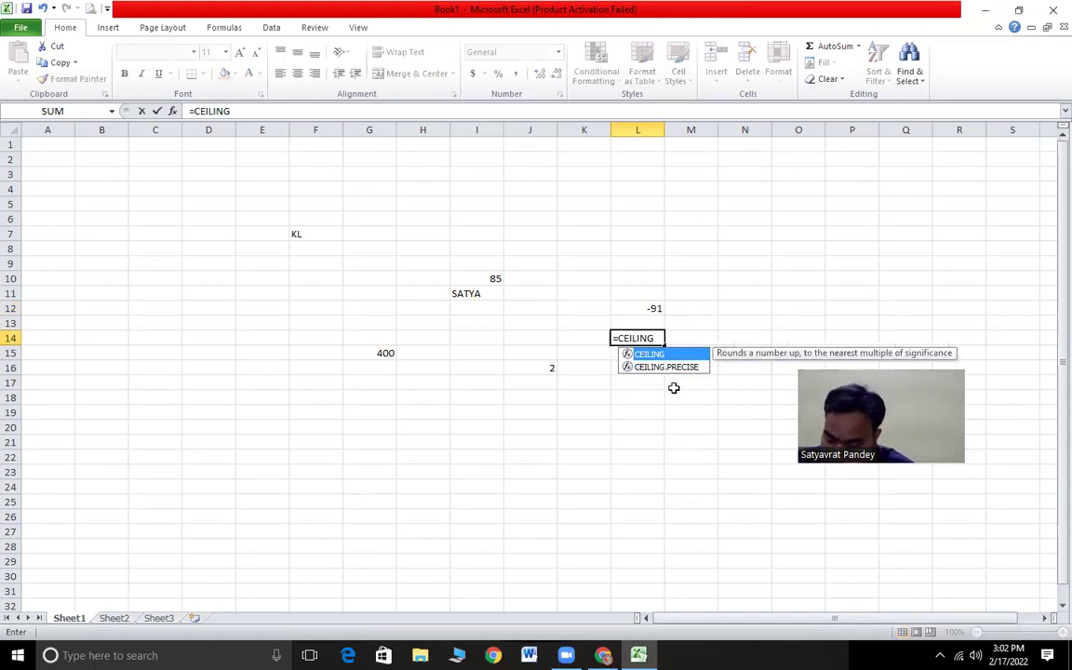
{"action": "type", "text": "("}
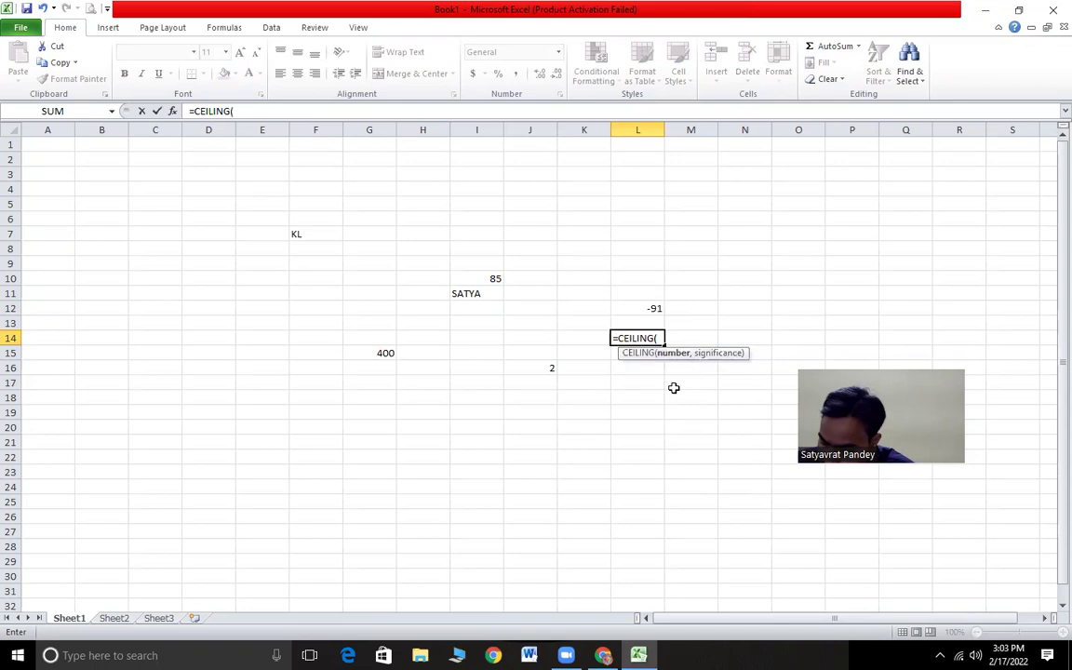
{"action": "type", "text": "-96, 7)"}
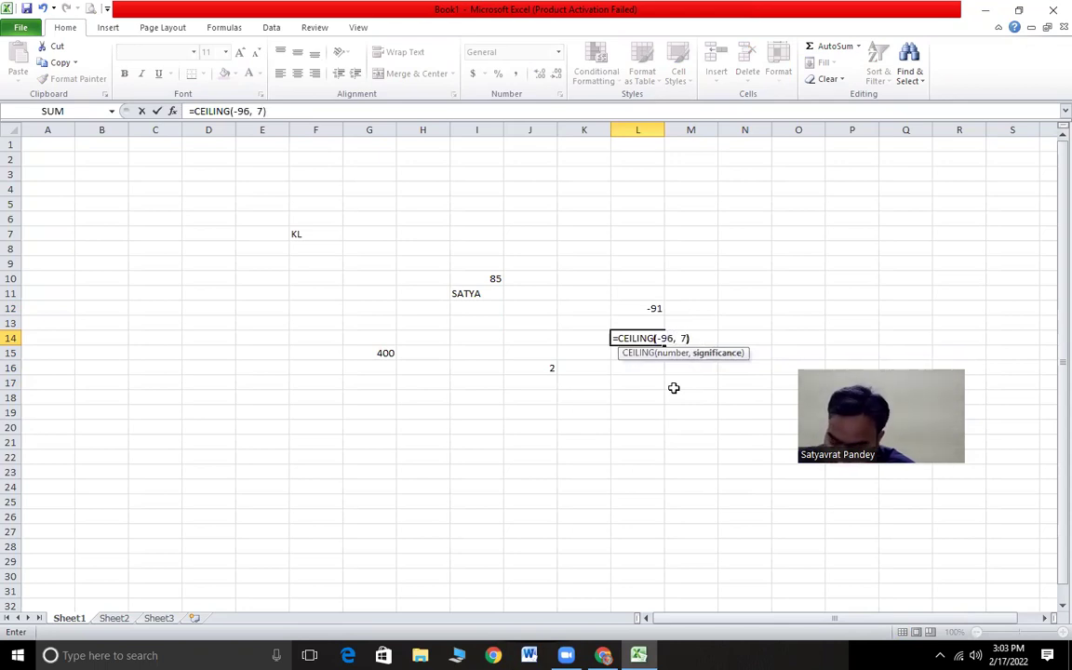
{"action": "key", "text": "Return"}
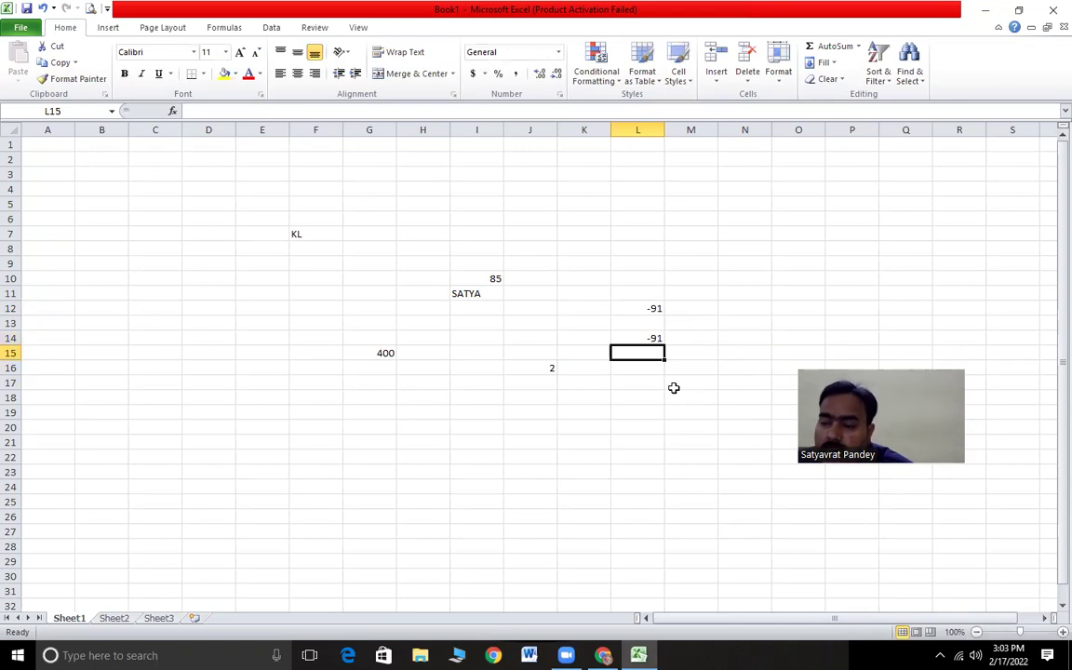
{"action": "left_click", "coordinate": [629, 338]}
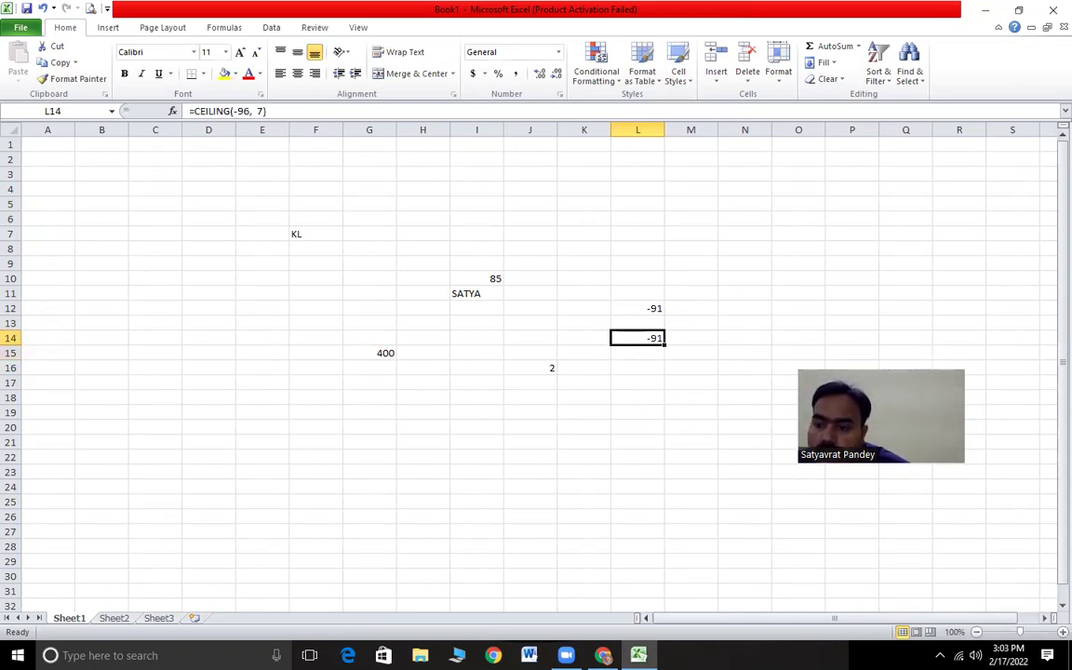
Return to the quiz in Chrome and answer question 19 about the ceiling value with error
{"action": "left_click", "coordinate": [639, 655]}
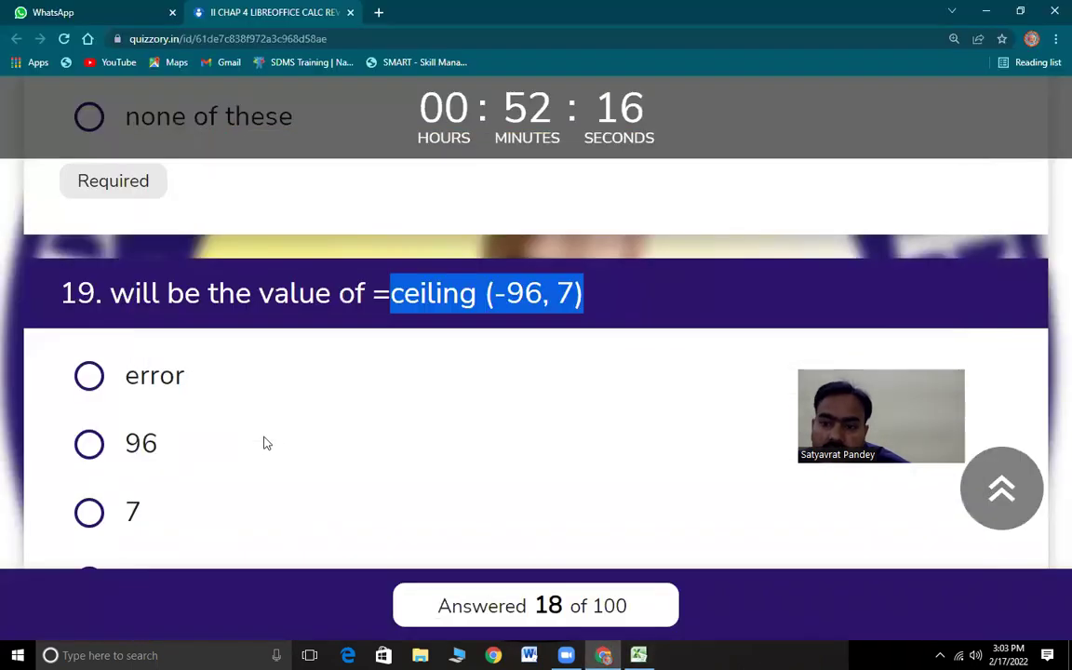
{"action": "scroll", "coordinate": [309, 440], "scroll_direction": "down", "scroll_amount": 2}
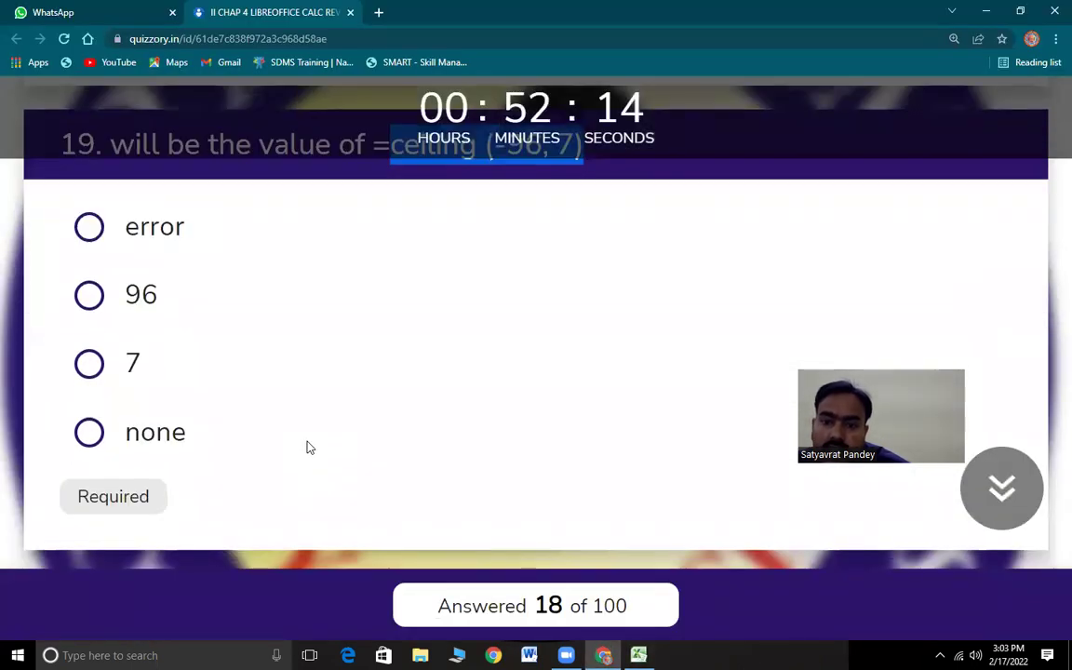
{"action": "scroll", "coordinate": [310, 448], "scroll_direction": "up", "scroll_amount": 1}
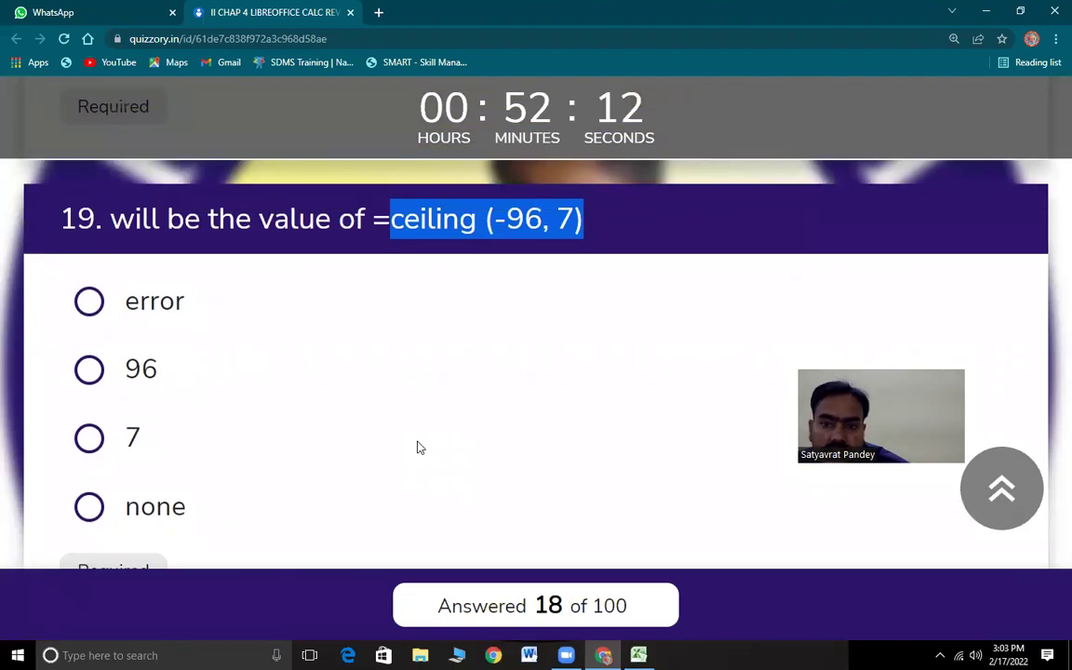
{"action": "left_click", "coordinate": [88, 301]}
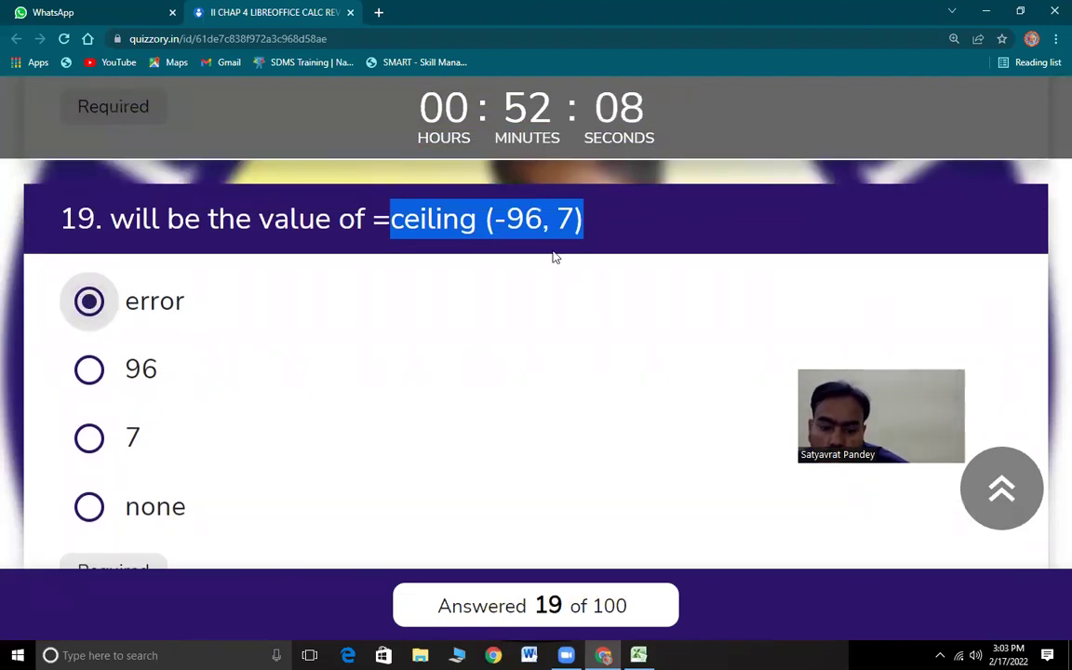
Highlight the text of question 20 about the unavailable chart line option and answer it with curve
{"action": "scroll", "coordinate": [536, 422], "scroll_direction": "down", "scroll_amount": 4}
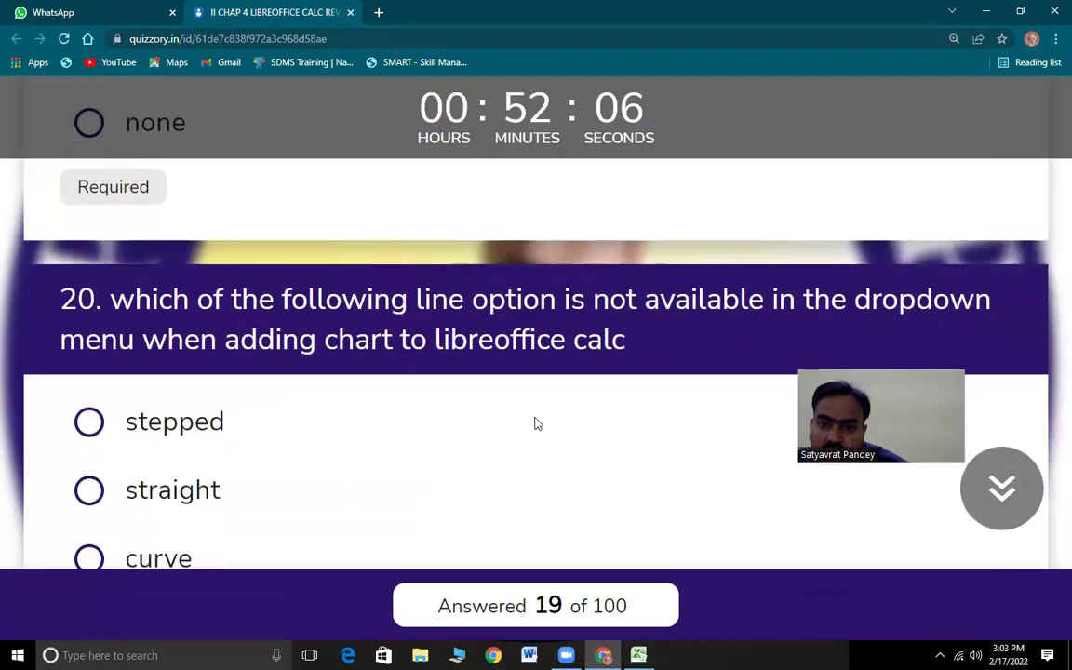
{"action": "scroll", "coordinate": [535, 423], "scroll_direction": "down", "scroll_amount": 1}
{"action": "left_click_drag", "start_coordinate": [109, 237], "coordinate": [477, 244]}
{"action": "left_click_drag", "start_coordinate": [592, 254], "coordinate": [728, 314]}
{"action": "scroll", "coordinate": [294, 419], "scroll_direction": "down", "scroll_amount": 1}
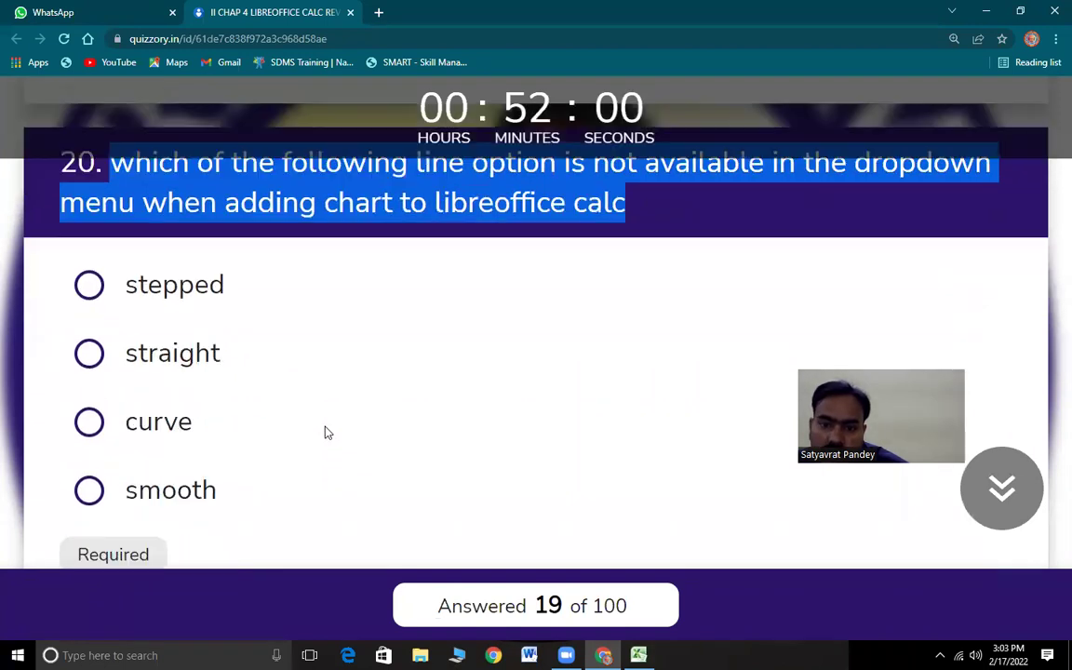
{"action": "left_click", "coordinate": [89, 422]}
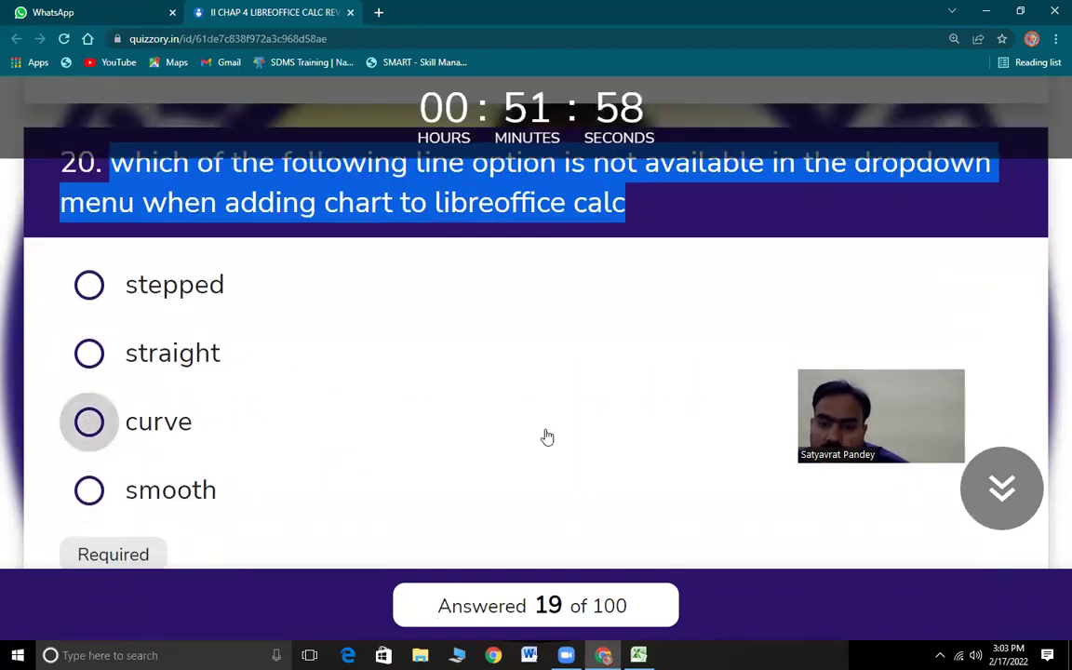
{"action": "scroll", "coordinate": [516, 428], "scroll_direction": "up", "scroll_amount": 1}
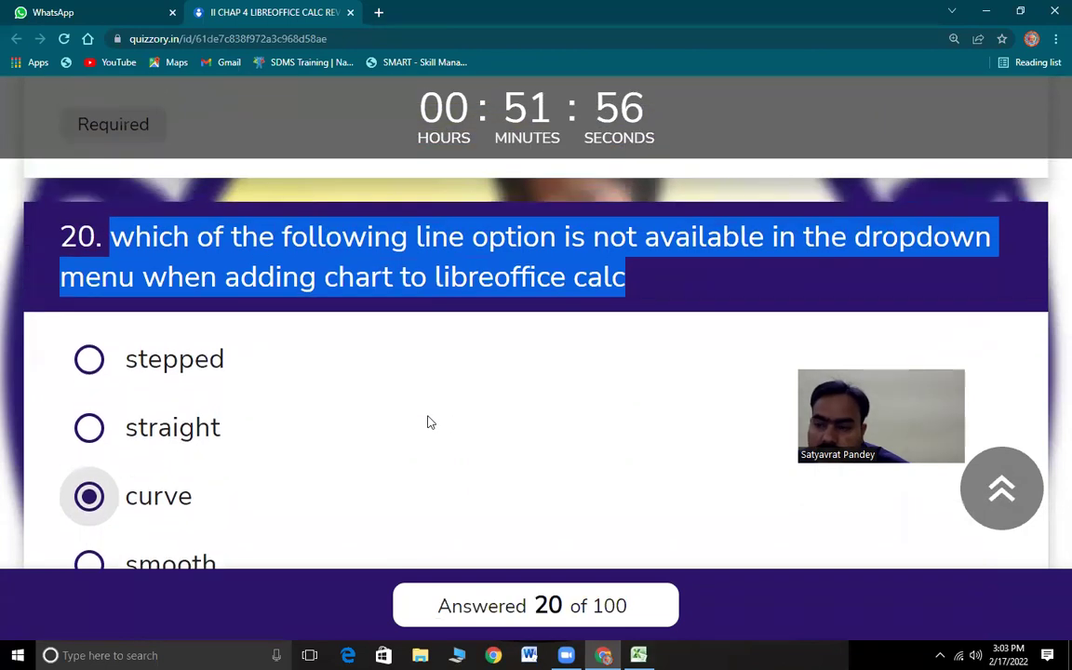
Highlight the text of question 21 about the shortcut key to edit a cell and answer it with F2
{"action": "scroll", "coordinate": [370, 466], "scroll_direction": "down", "scroll_amount": 5}
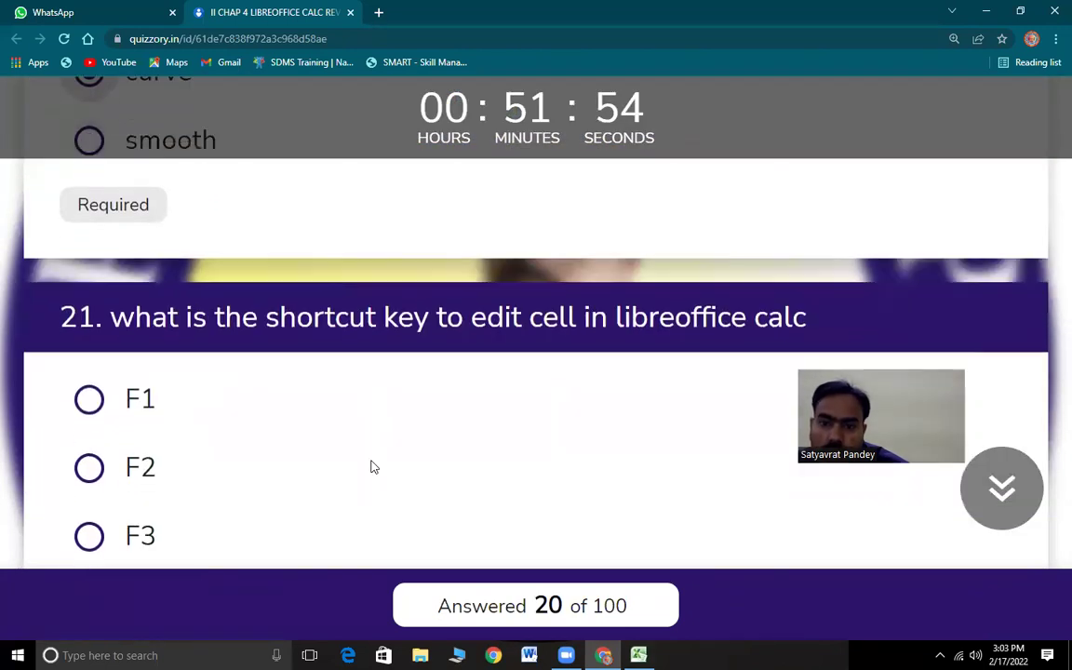
{"action": "scroll", "coordinate": [370, 466], "scroll_direction": "down", "scroll_amount": 1}
{"action": "left_click_drag", "start_coordinate": [135, 220], "coordinate": [897, 229]}
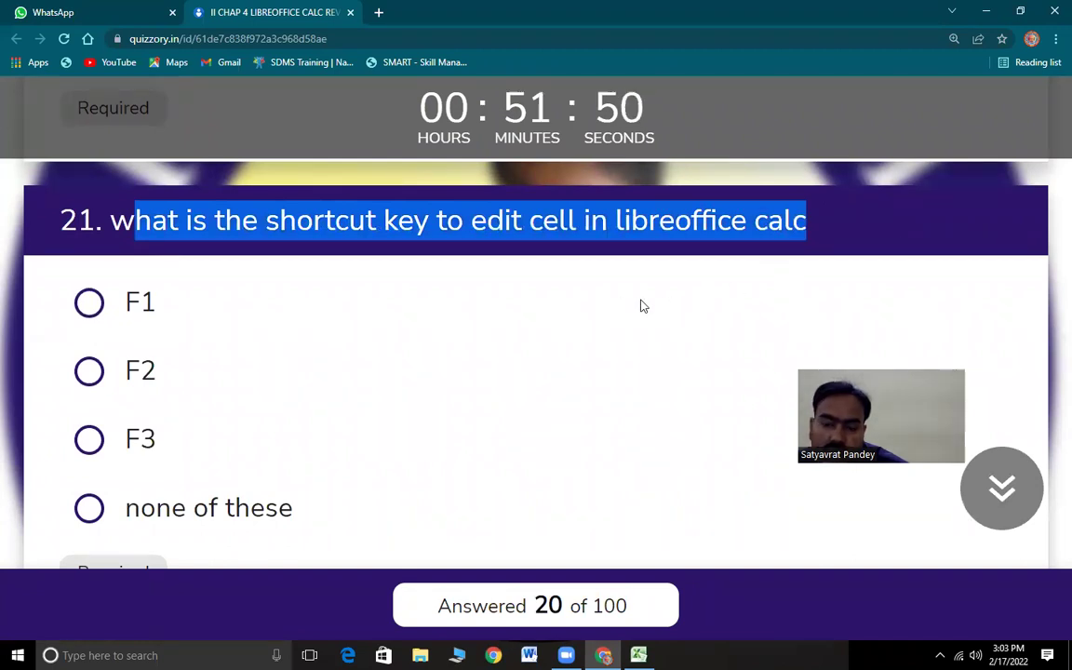
{"action": "left_click_drag", "start_coordinate": [106, 216], "coordinate": [833, 234]}
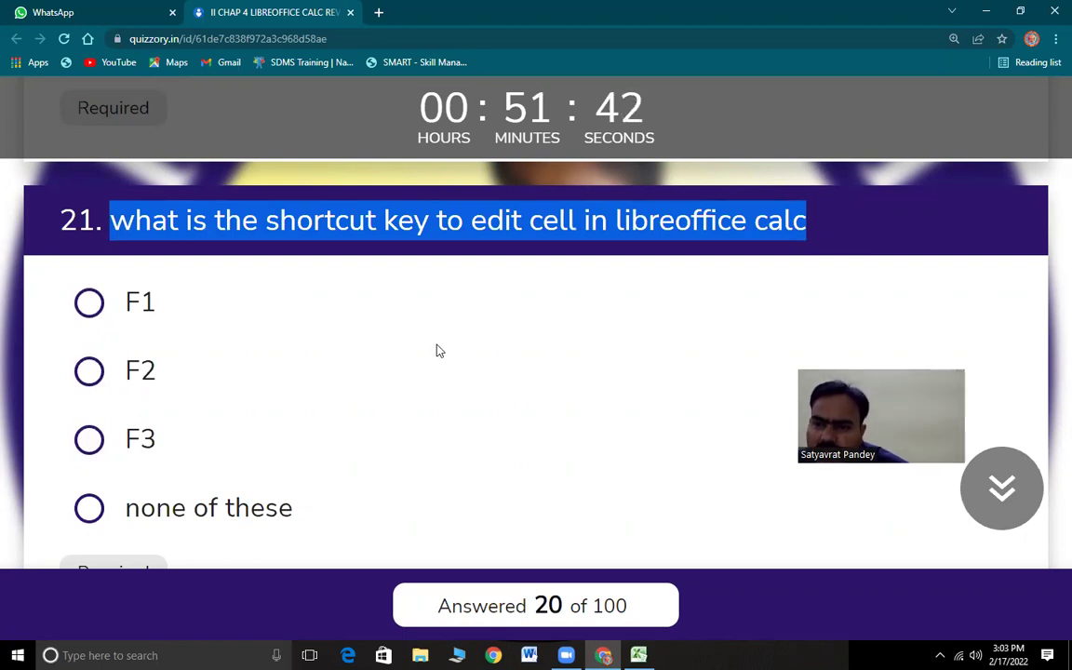
{"action": "left_click", "coordinate": [84, 382]}
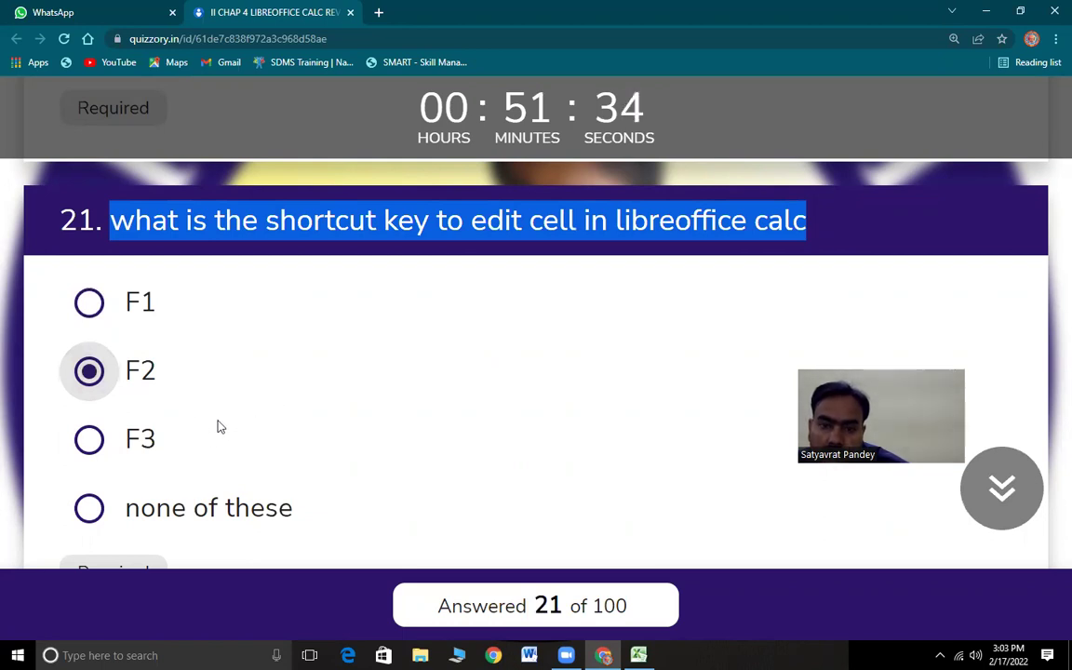
Highlight the text of question 22 about the maximum column width and answer it with 100
{"action": "scroll", "coordinate": [231, 431], "scroll_direction": "down", "scroll_amount": 5}
{"action": "left_click_drag", "start_coordinate": [135, 238], "coordinate": [730, 284]}
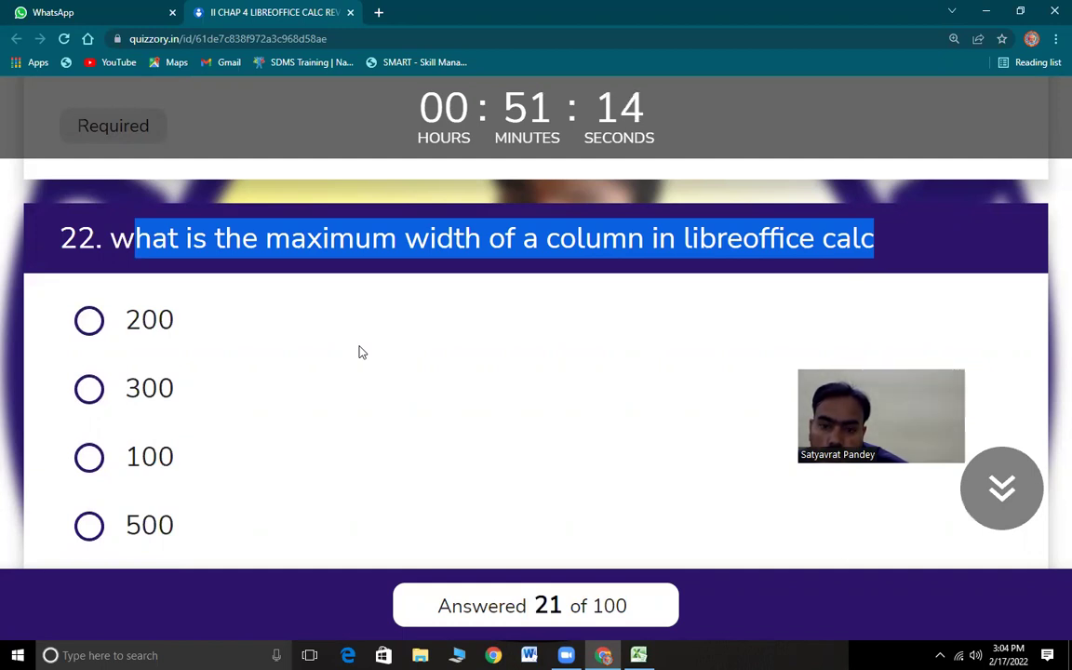
{"action": "left_click", "coordinate": [90, 457]}
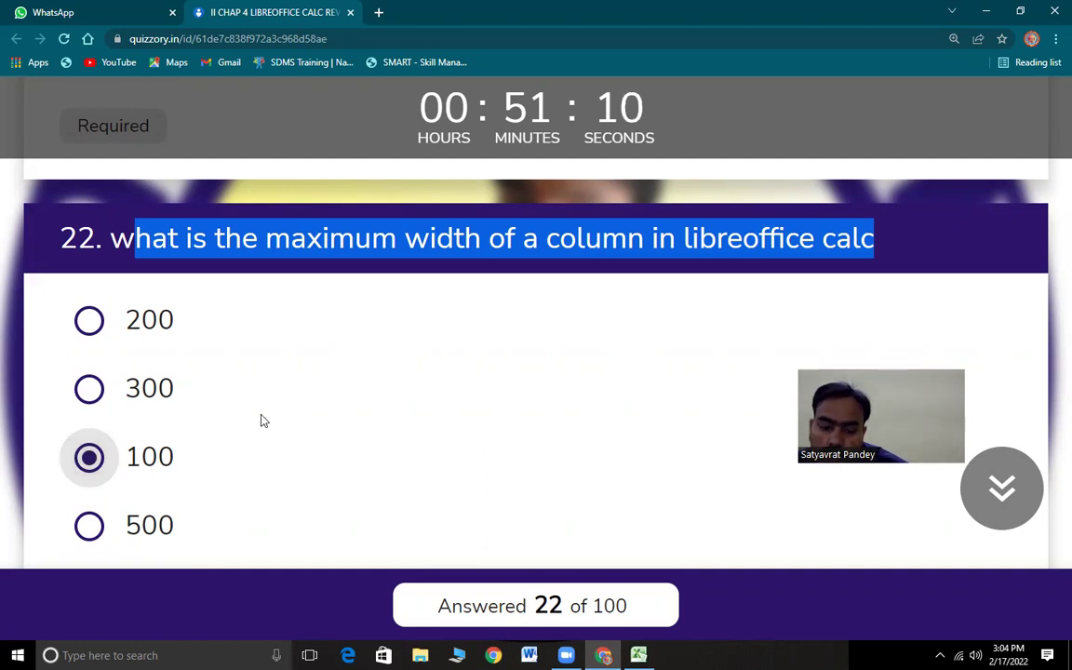
Highlight and answer question 23 about changing the document before printing with True and question 24 about Microsoft Office with False
{"action": "scroll", "coordinate": [311, 430], "scroll_direction": "down", "scroll_amount": 5}
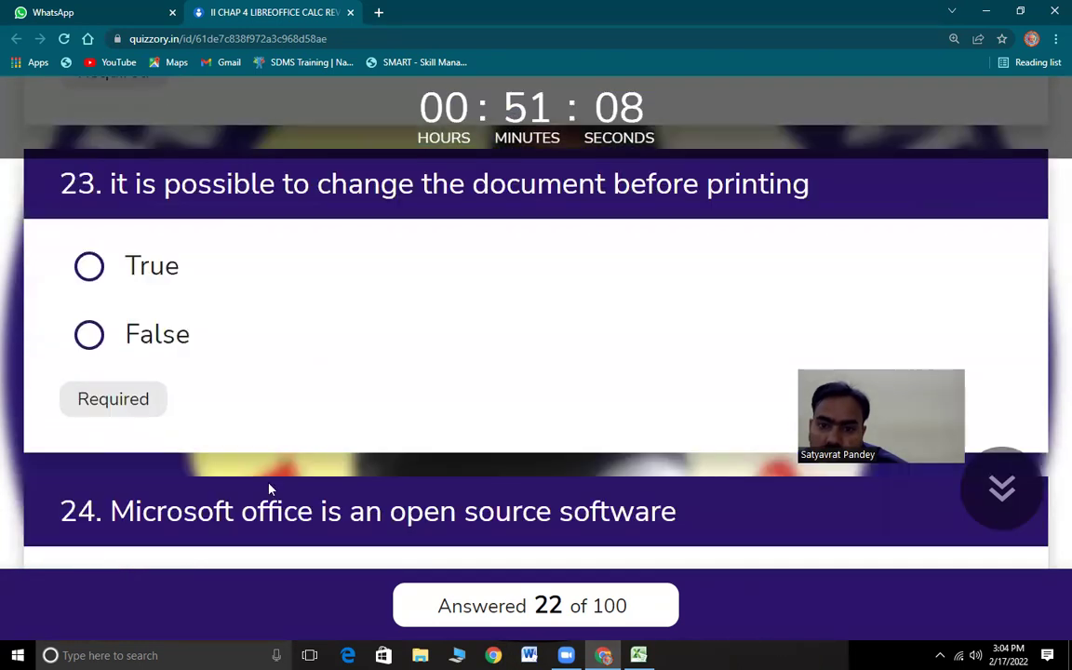
{"action": "left_click_drag", "start_coordinate": [107, 182], "coordinate": [828, 213]}
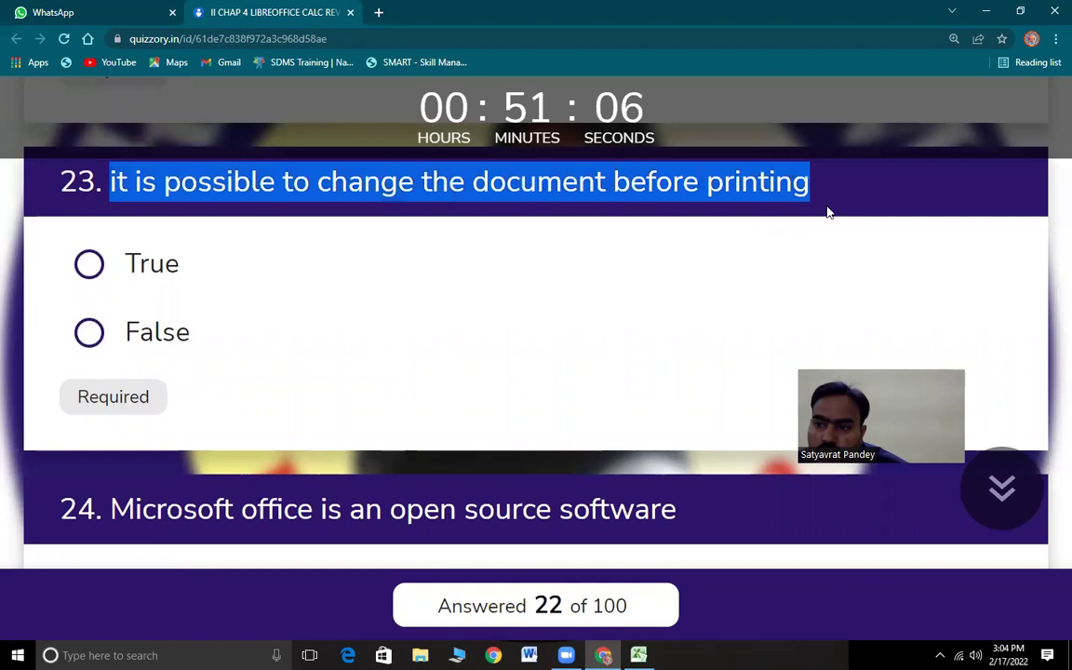
{"action": "left_click", "coordinate": [90, 264]}
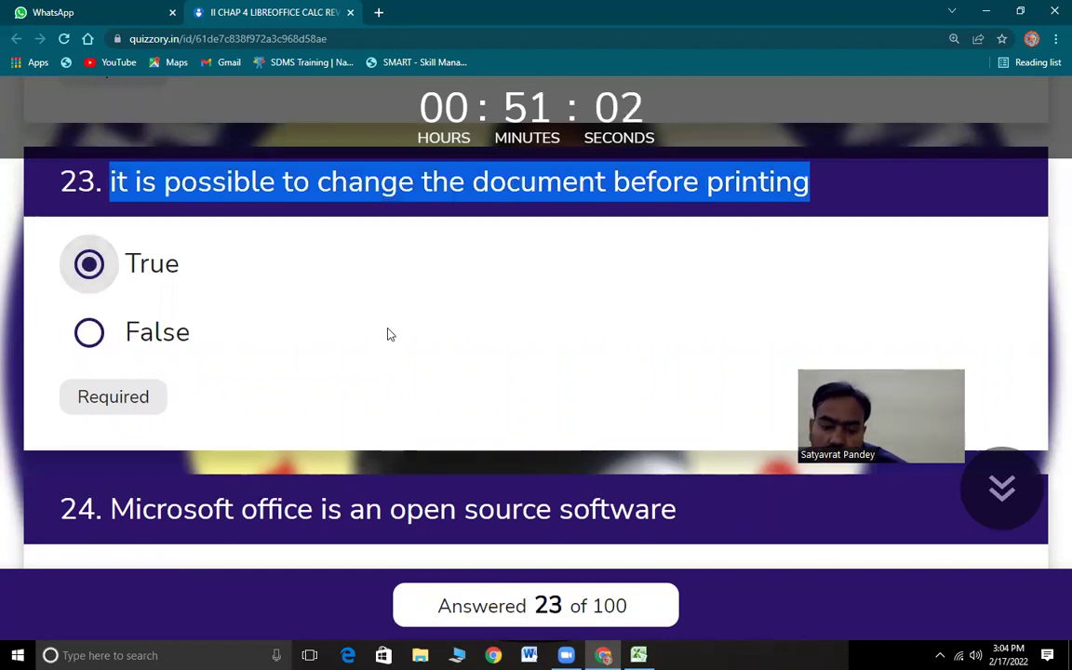
{"action": "scroll", "coordinate": [391, 335], "scroll_direction": "down", "scroll_amount": 3}
{"action": "left_click_drag", "start_coordinate": [135, 212], "coordinate": [676, 228]}
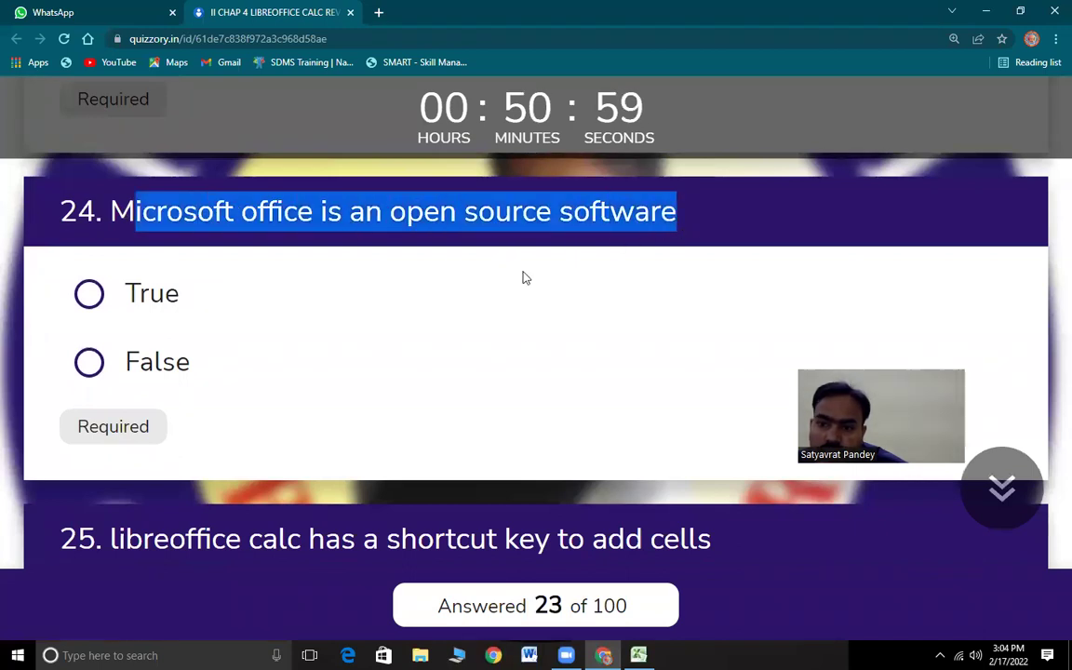
{"action": "left_click", "coordinate": [353, 364]}
Highlight the text of question 25 about the shortcut key to add cells and answer it with ctrl + +
{"action": "scroll", "coordinate": [347, 414], "scroll_direction": "down", "scroll_amount": 3}
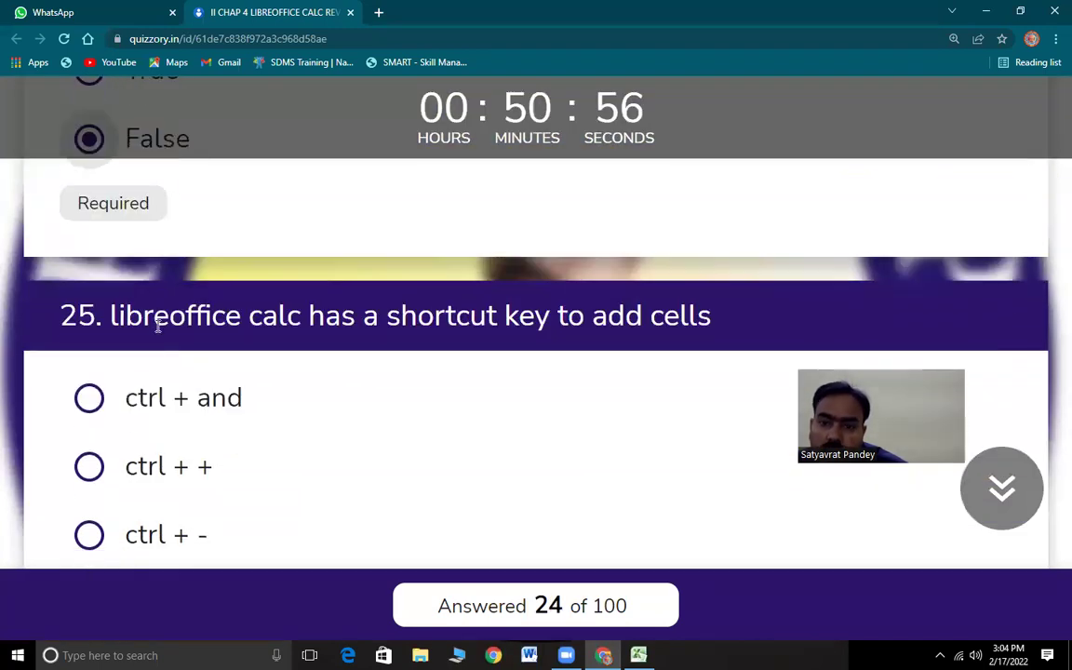
{"action": "left_click_drag", "start_coordinate": [125, 317], "coordinate": [731, 331]}
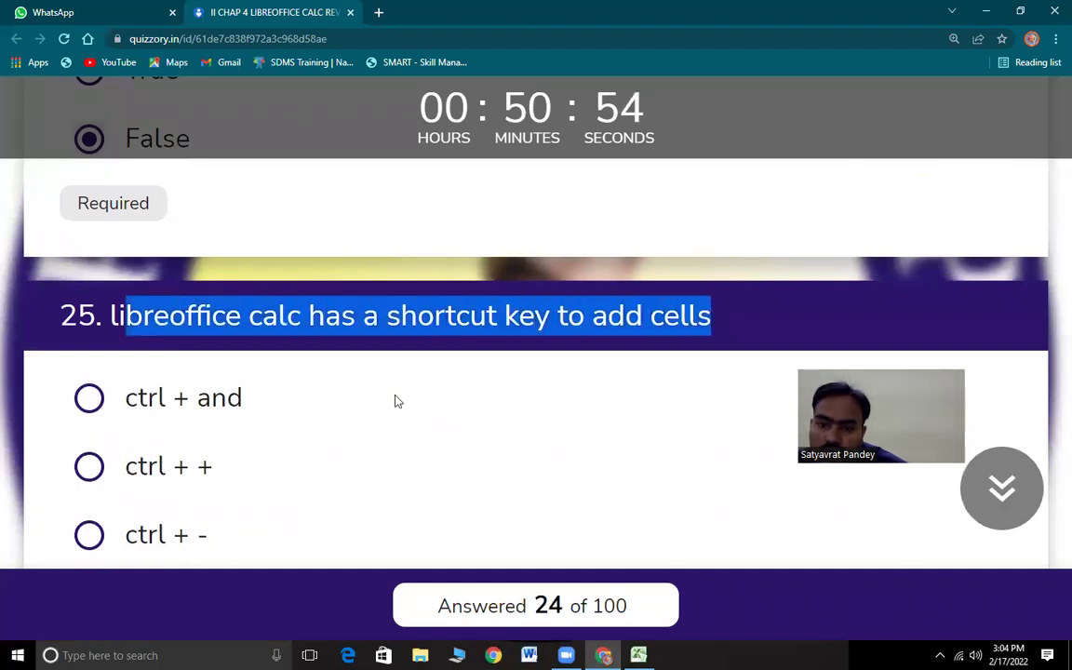
{"action": "scroll", "coordinate": [394, 401], "scroll_direction": "down", "scroll_amount": 2}
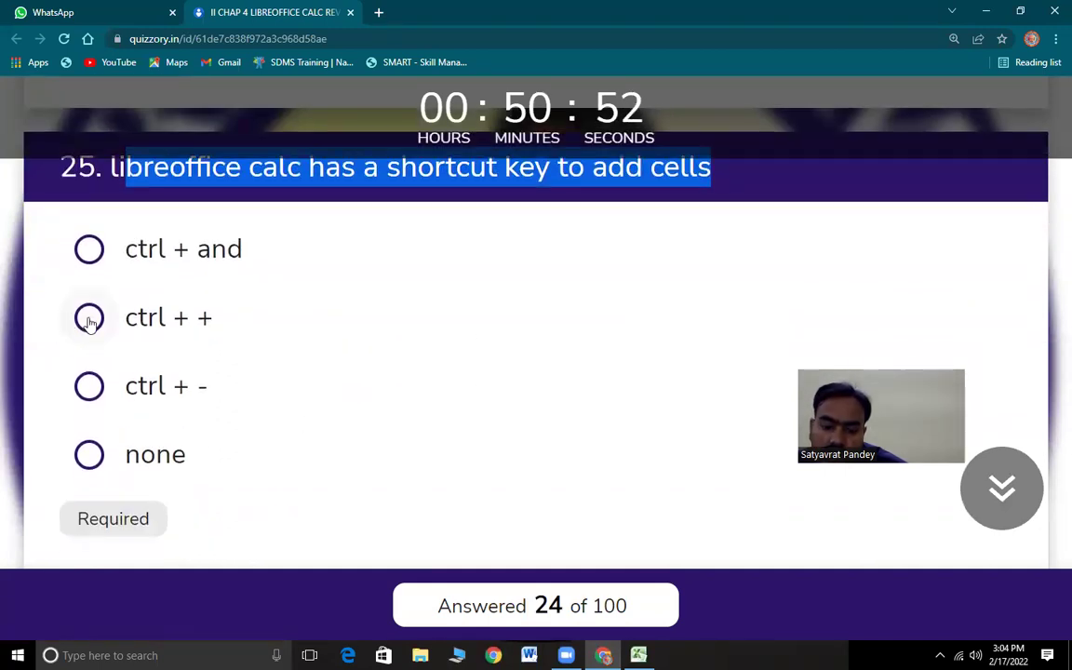
{"action": "left_click", "coordinate": [89, 318]}
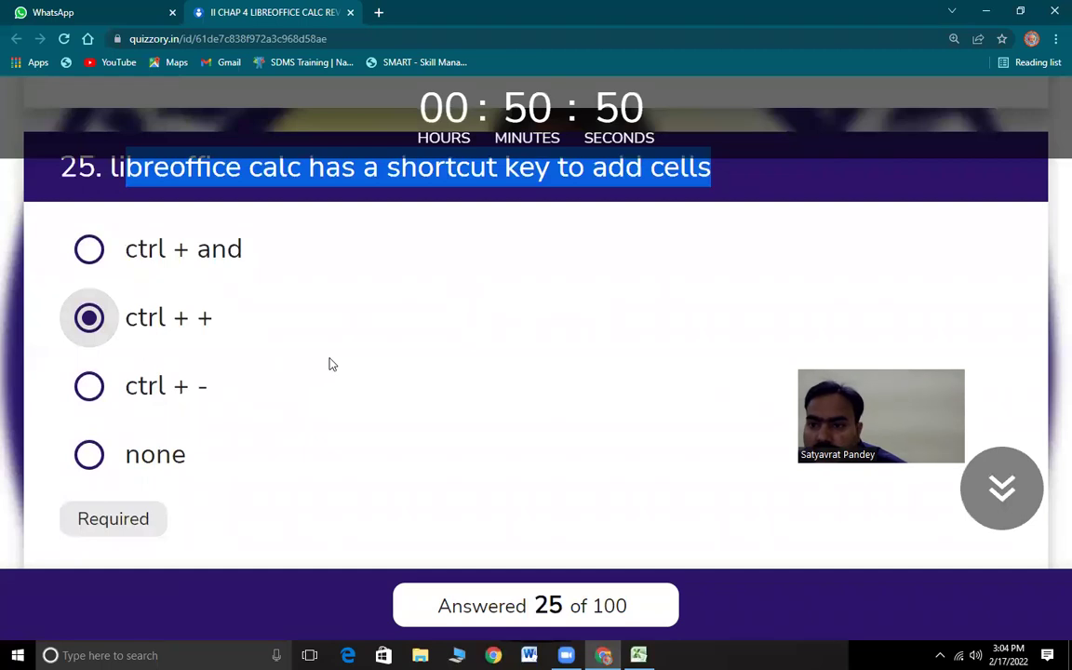
Highlight the text of question 26 about the SUM of A1, B1, C1 and D1 and answer it with 10
{"action": "scroll", "coordinate": [326, 381], "scroll_direction": "up", "scroll_amount": 1}
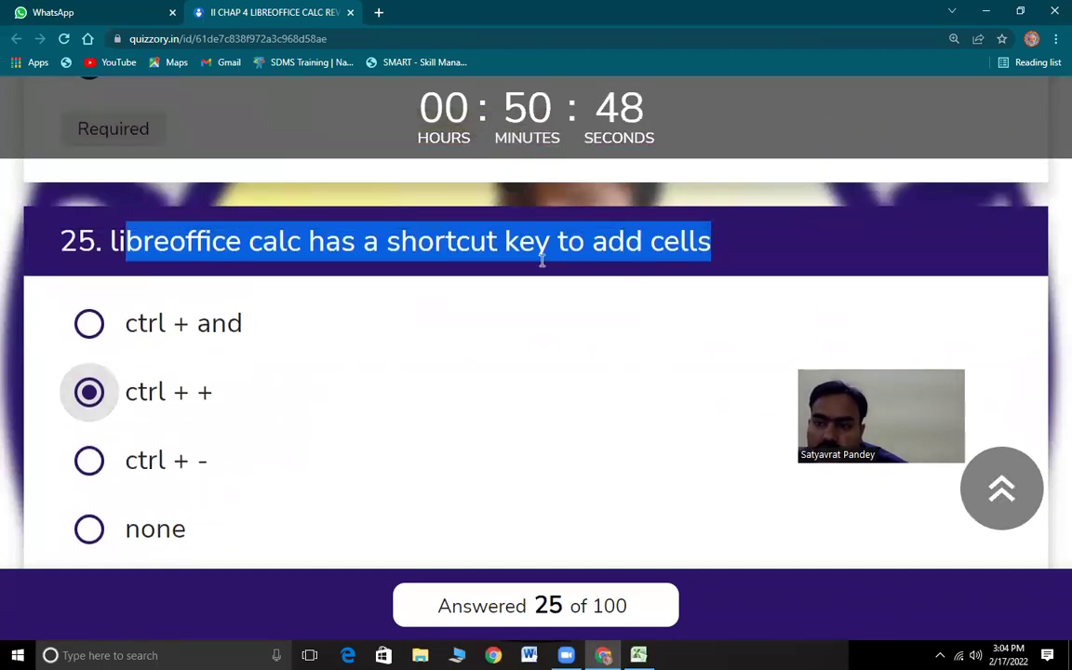
{"action": "scroll", "coordinate": [297, 445], "scroll_direction": "down", "scroll_amount": 5}
{"action": "left_click_drag", "start_coordinate": [136, 261], "coordinate": [784, 275]}
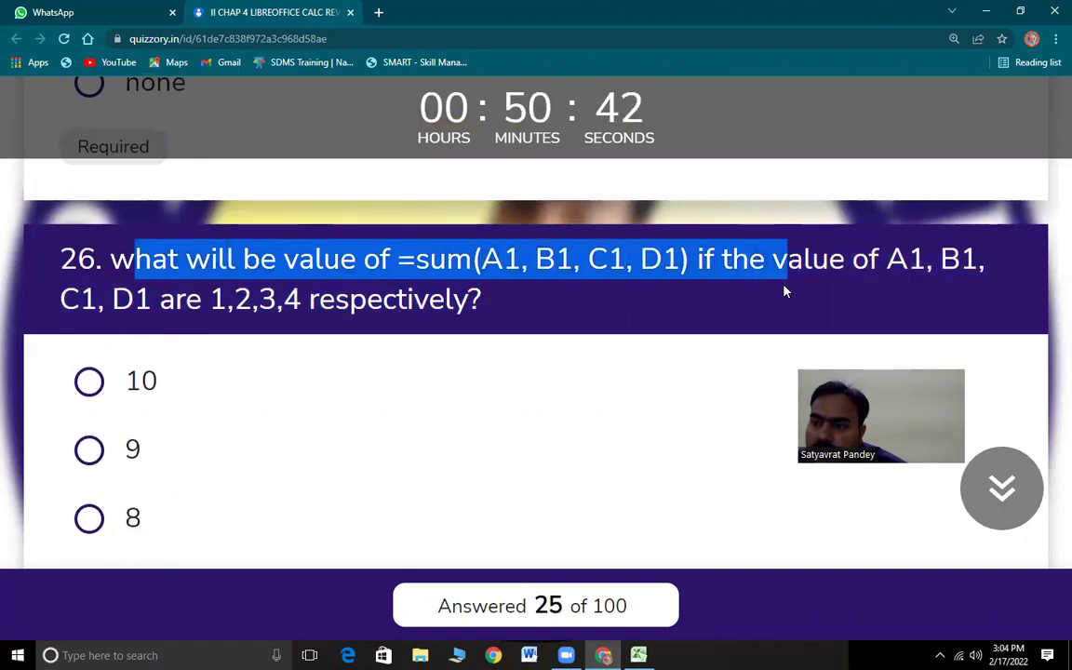
{"action": "left_click_drag", "start_coordinate": [98, 299], "coordinate": [521, 313]}
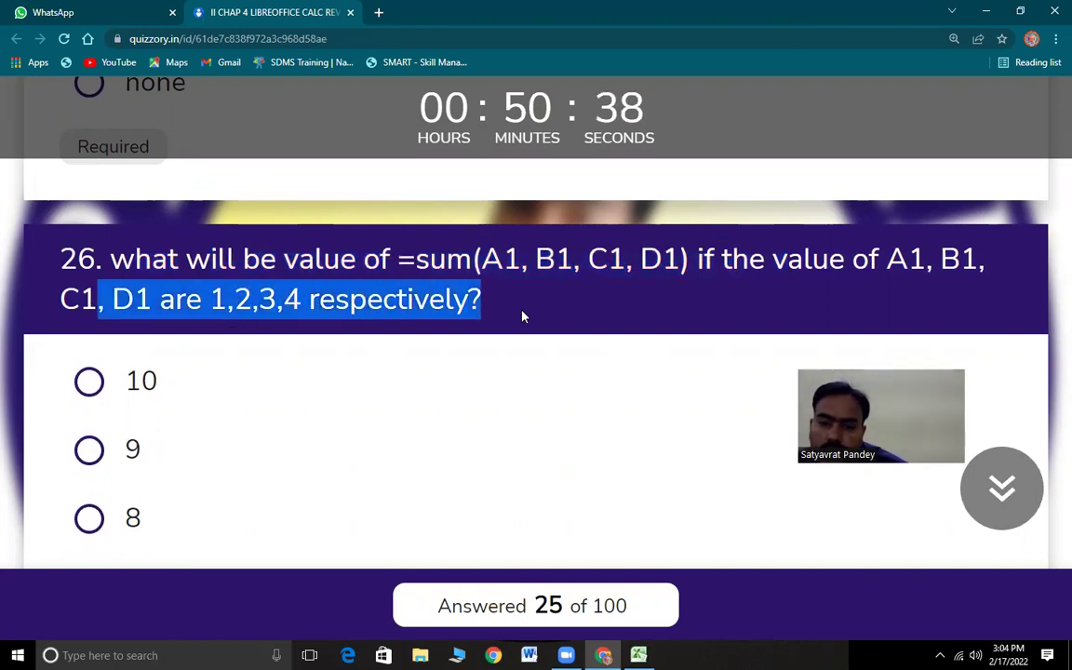
{"action": "scroll", "coordinate": [351, 429], "scroll_direction": "down", "scroll_amount": 1}
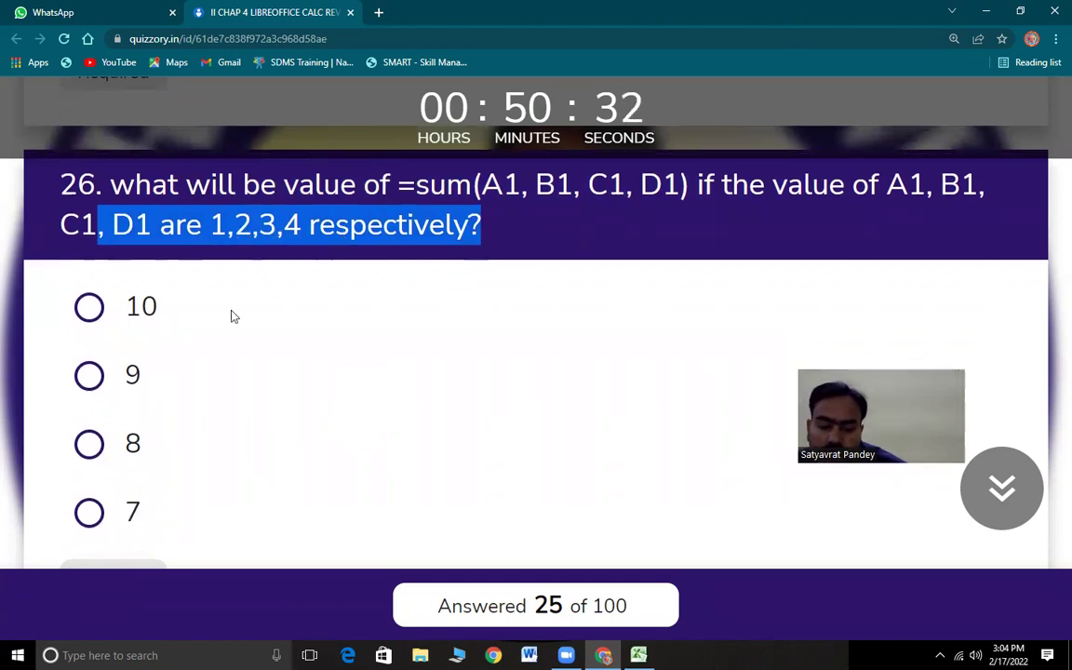
{"action": "left_click", "coordinate": [93, 307]}
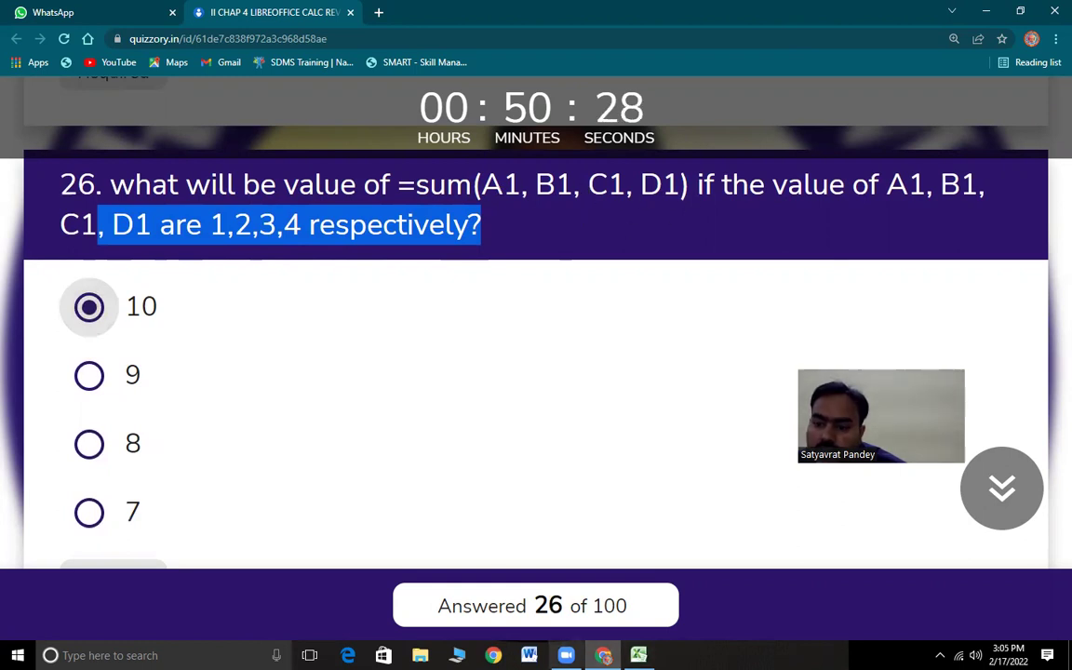
Switch to Excel and enter the values 1, 2, 3 and 4 in cells A1 to D1
{"action": "key", "text": "alt+Tab"}
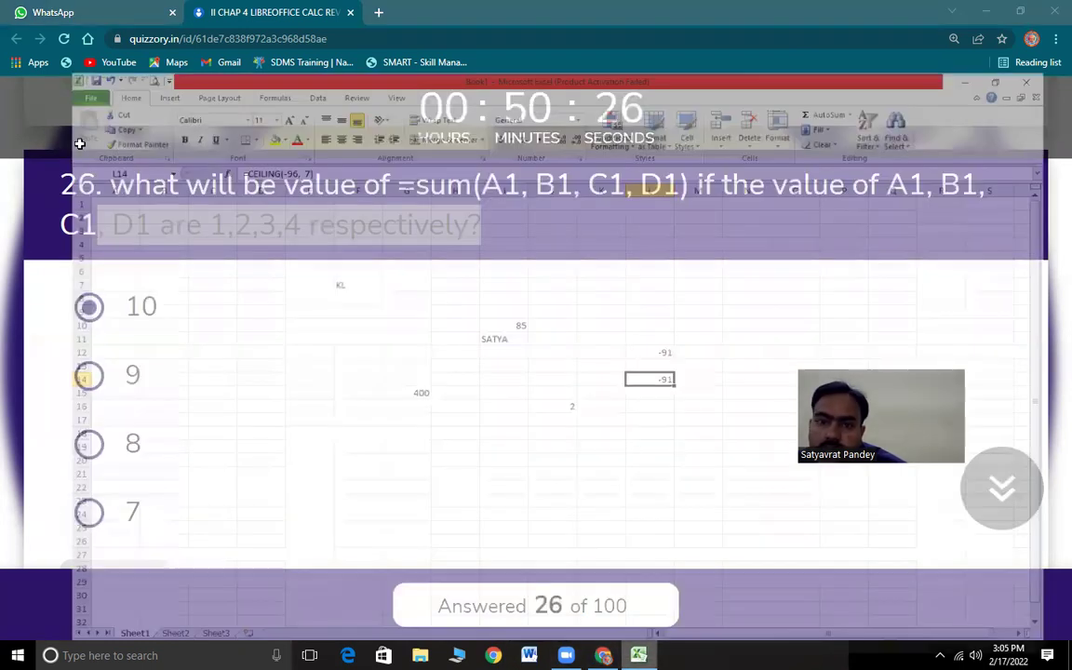
{"action": "type", "text": "1"}
{"action": "key", "text": "Tab"}
{"action": "type", "text": "2"}
{"action": "key", "text": "Tab"}
{"action": "type", "text": "3"}
{"action": "key", "text": "Tab"}
{"action": "type", "text": "4"}
{"action": "key", "text": "Return"}
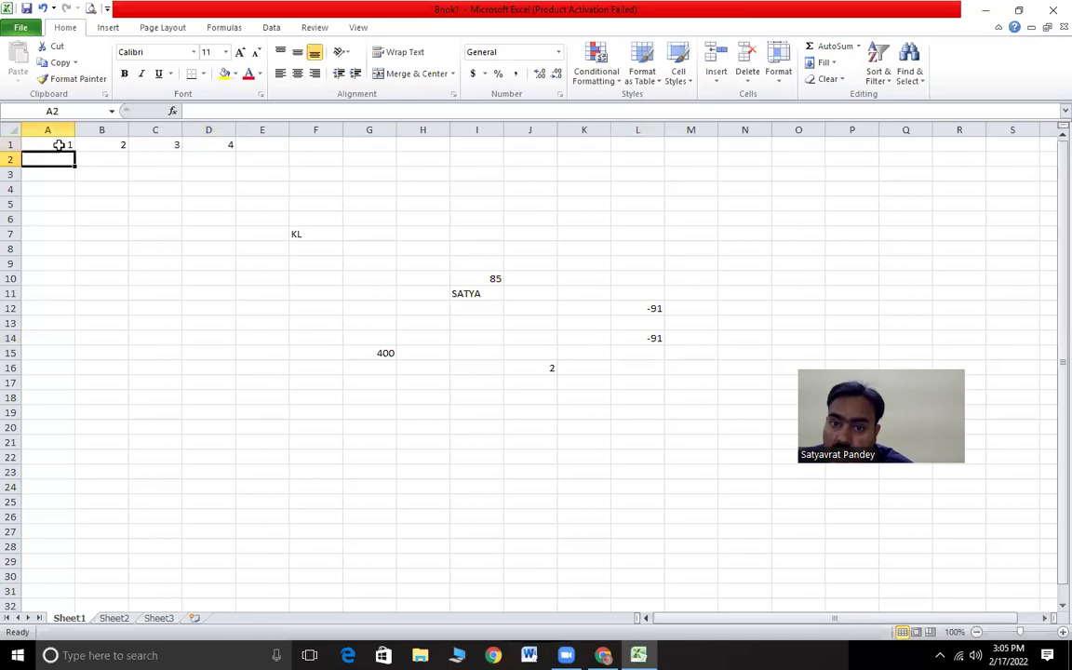
Add up A1 to D1 in cell E1 with AutoSum and select E1 to show its formula
{"action": "left_click_drag", "start_coordinate": [73, 146], "coordinate": [272, 151]}
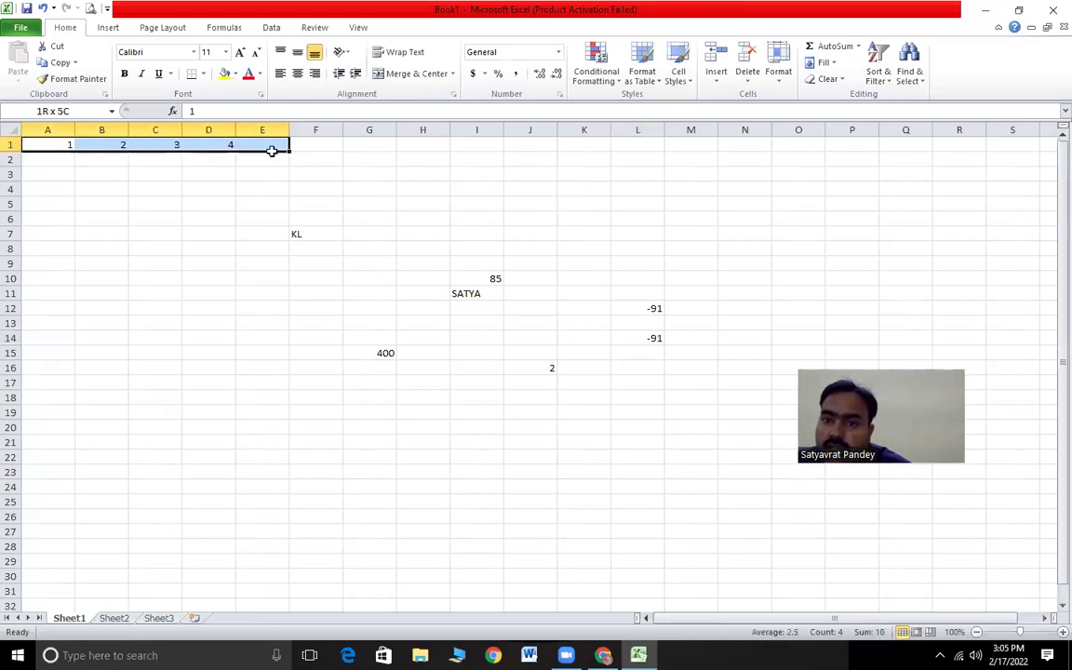
{"action": "left_click", "coordinate": [831, 46]}
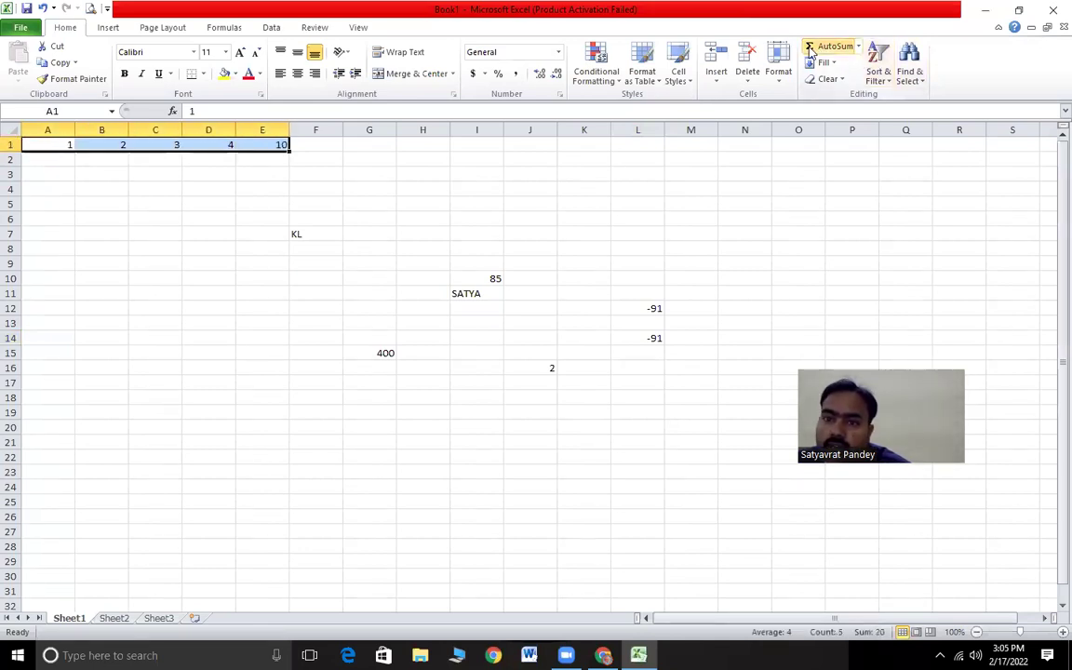
{"action": "left_click", "coordinate": [319, 148]}
{"action": "left_click", "coordinate": [275, 143]}
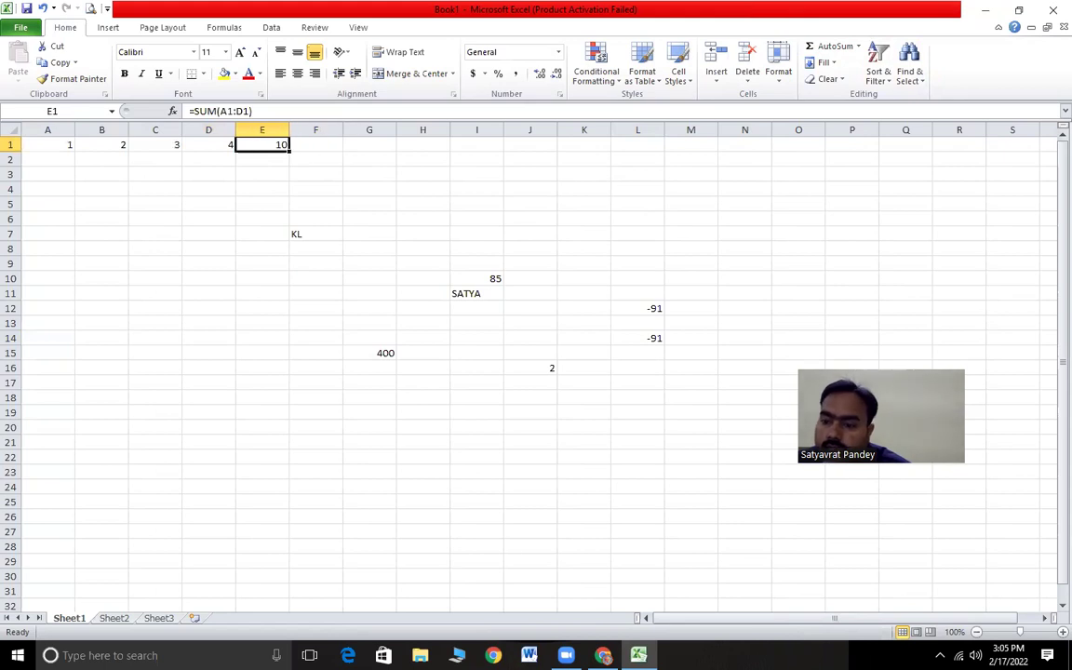
Return to the quiz in the browser and highlight the text of question 27 about the value of =25/(32-16*2)
{"action": "key", "text": "alt+Tab"}
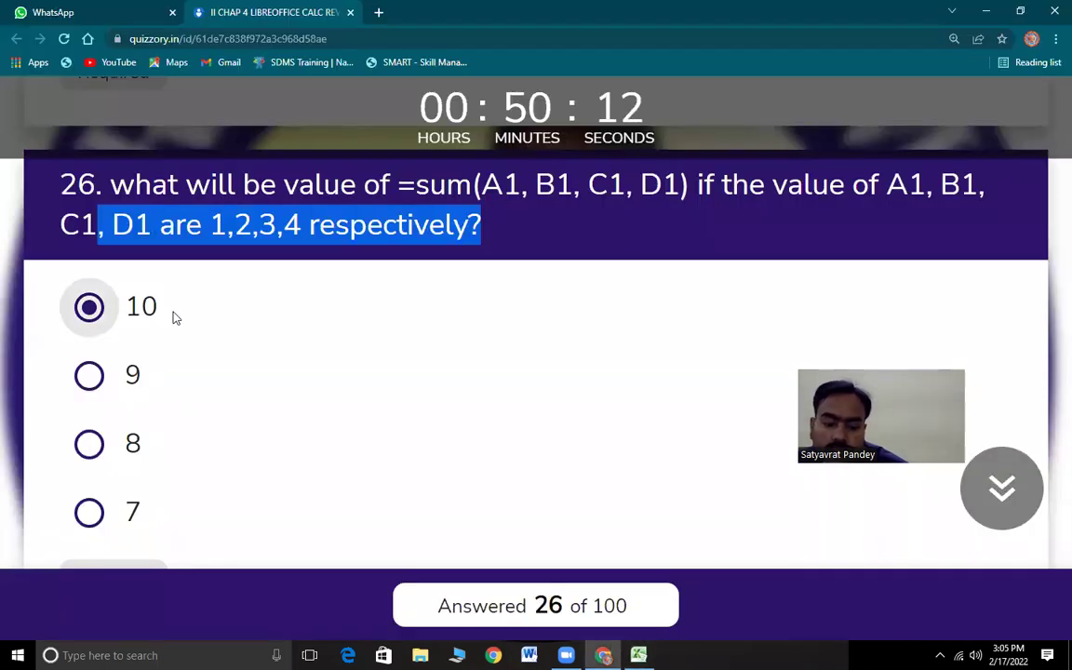
{"action": "scroll", "coordinate": [247, 404], "scroll_direction": "down", "scroll_amount": 5}
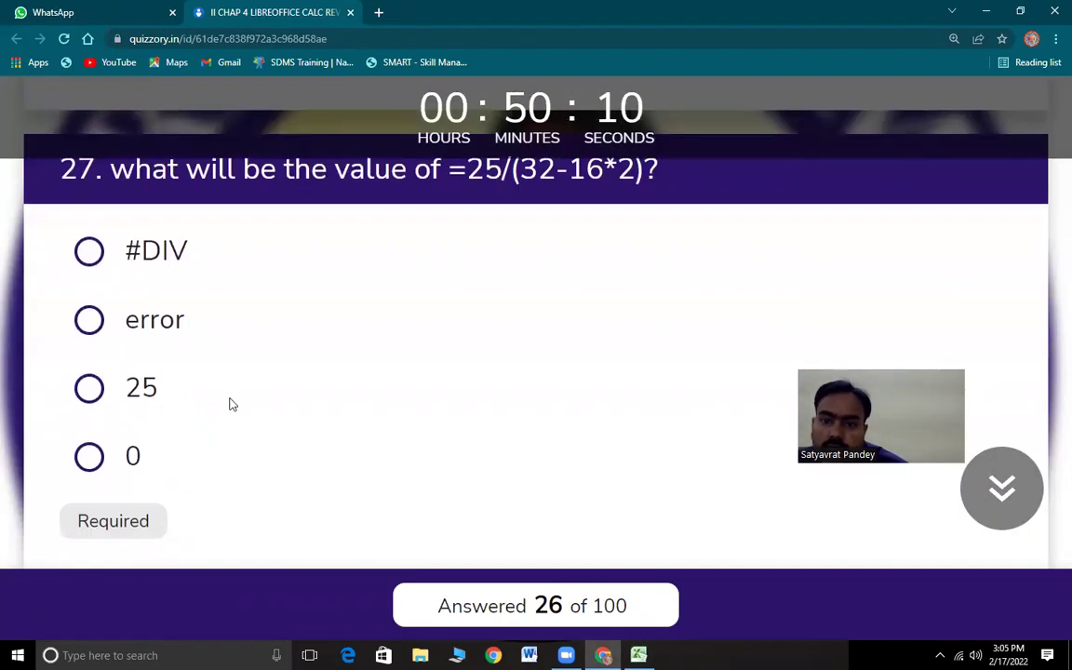
{"action": "scroll", "coordinate": [223, 272], "scroll_direction": "up", "scroll_amount": 1}
{"action": "left_click_drag", "start_coordinate": [142, 244], "coordinate": [682, 264]}
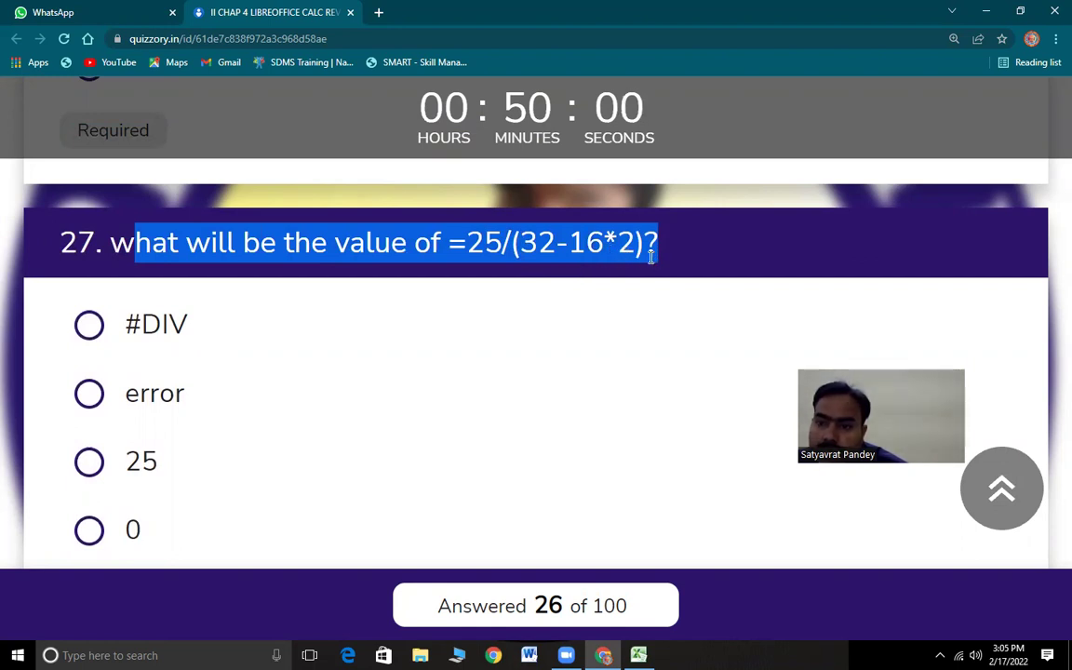
Switch to Excel, enter the formula =25/(32-16*2) in cell G18 and select the cell to check it
{"action": "left_click", "coordinate": [638, 656]}
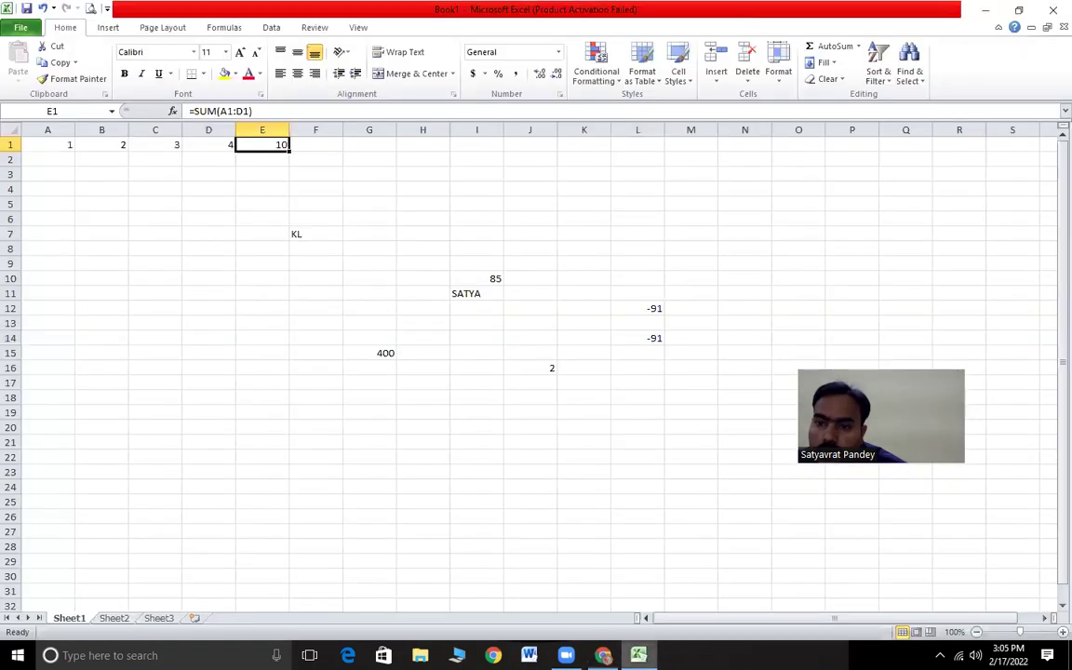
{"action": "left_click", "coordinate": [356, 401]}
{"action": "type", "text": "="}
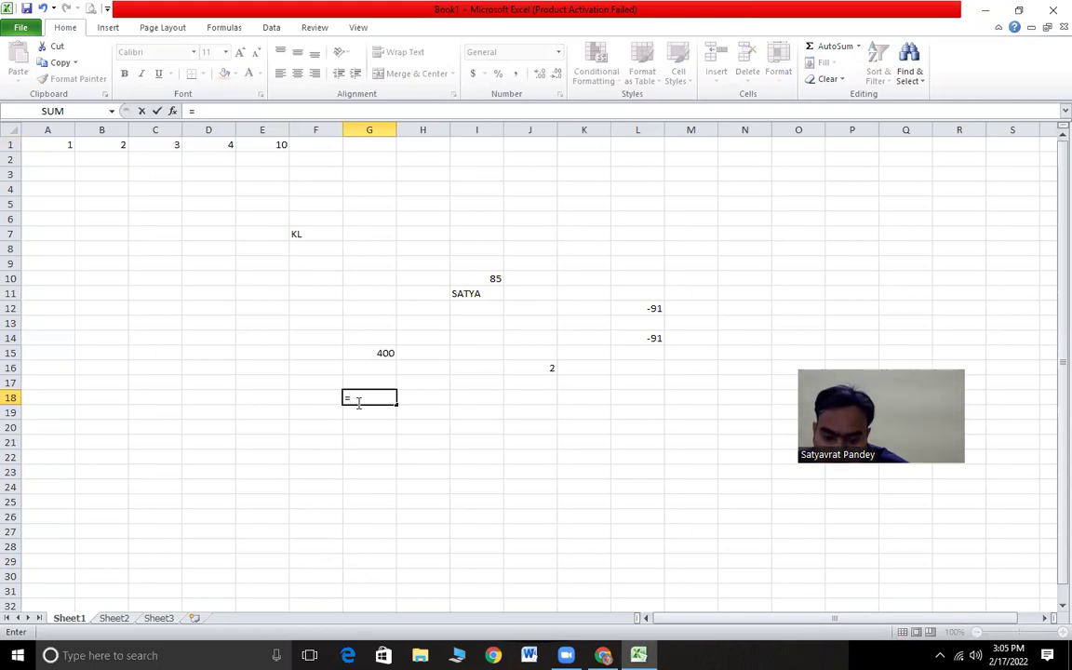
{"action": "type", "text": "25/(32-16*2"}
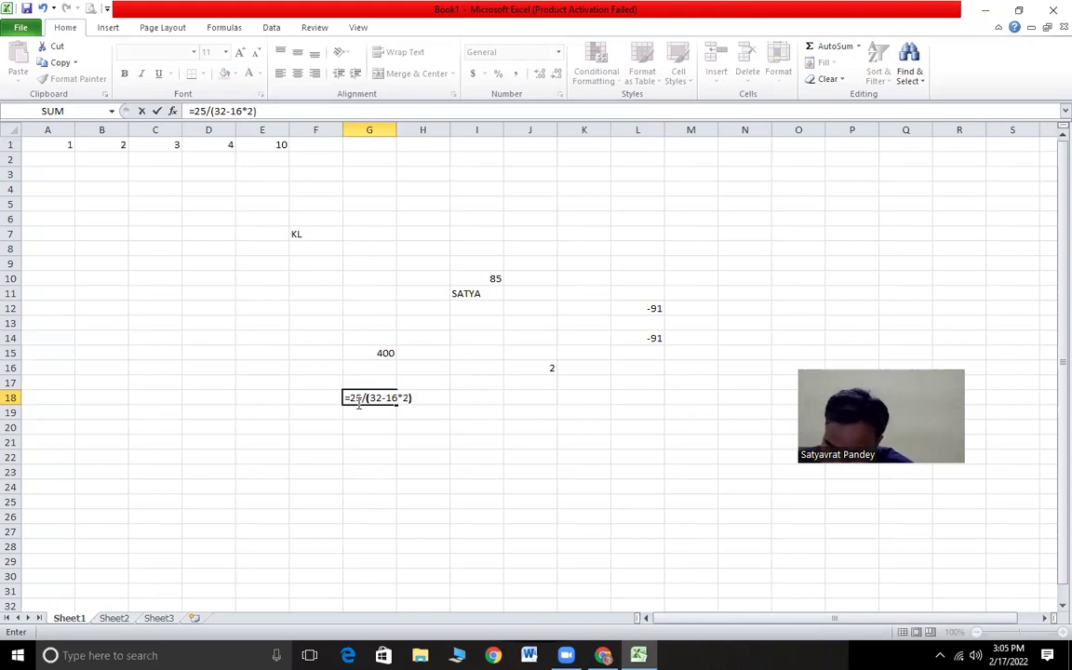
{"action": "key", "text": "Return"}
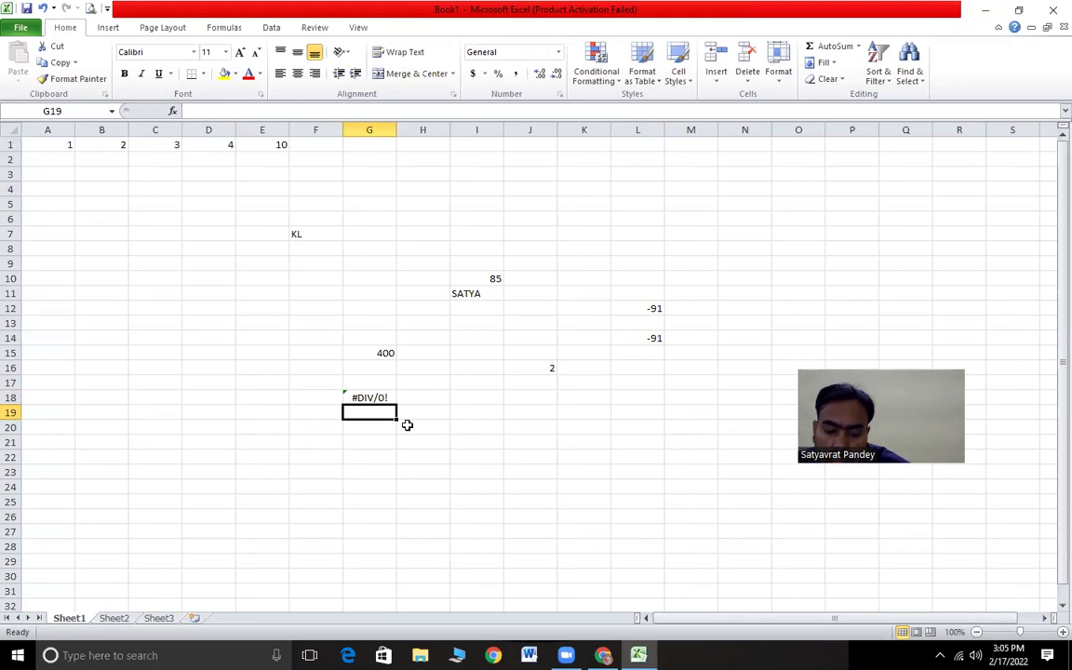
{"action": "left_click", "coordinate": [370, 399]}
Back in the browser quiz, answer question 27 with #DIV and highlight the text of question 28 about =floor(209, 19)
{"action": "key", "text": "alt+Tab"}
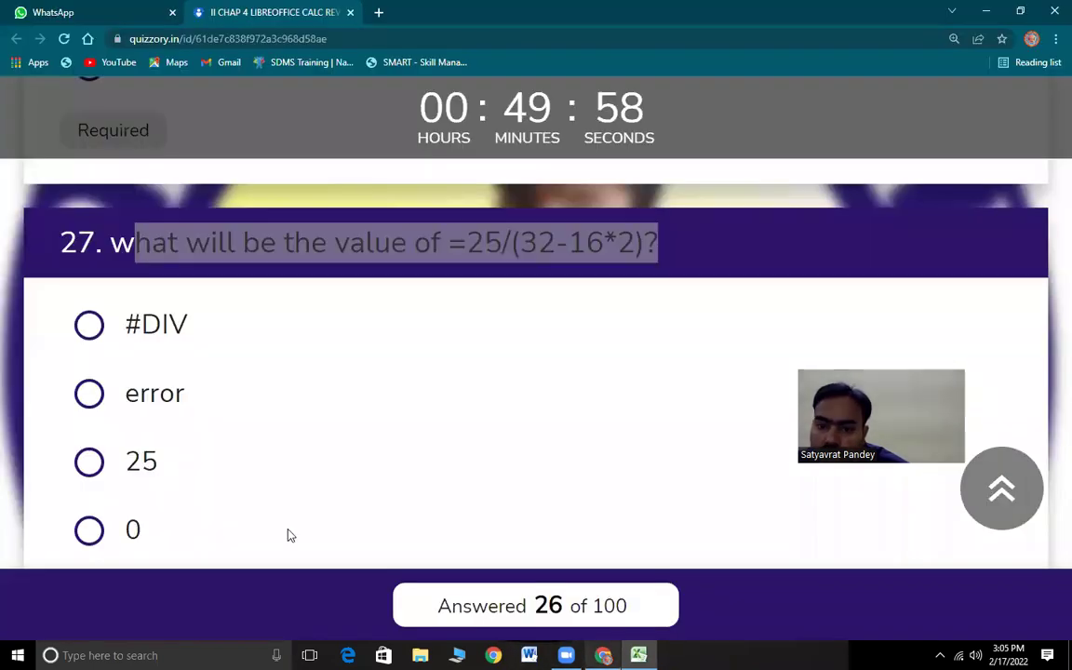
{"action": "left_click", "coordinate": [101, 333]}
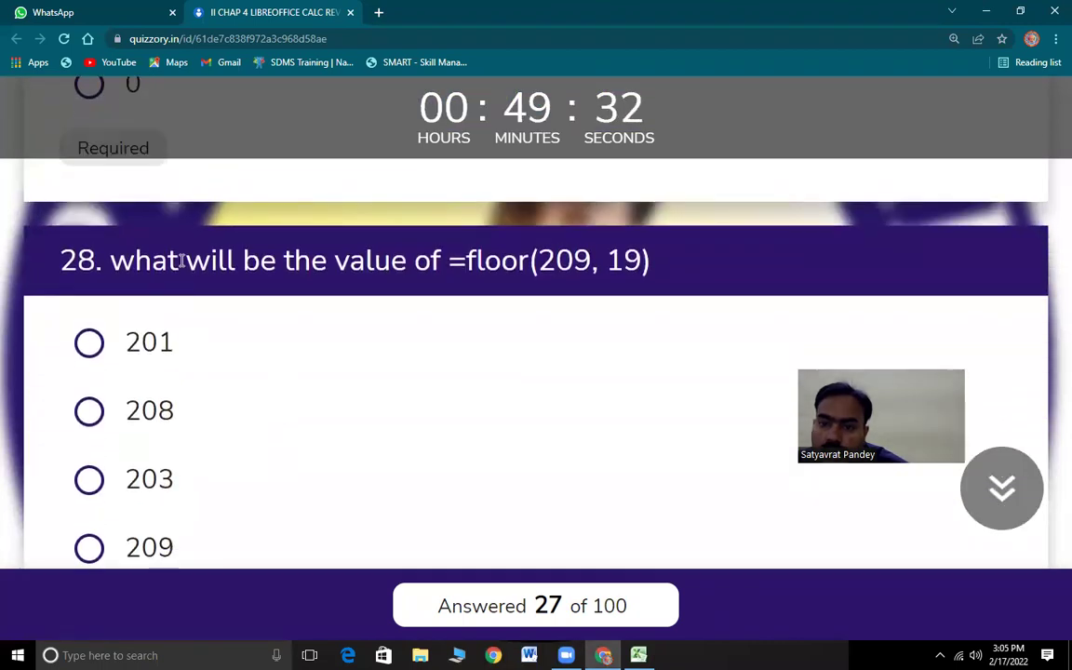
{"action": "left_click_drag", "start_coordinate": [136, 260], "coordinate": [665, 273]}
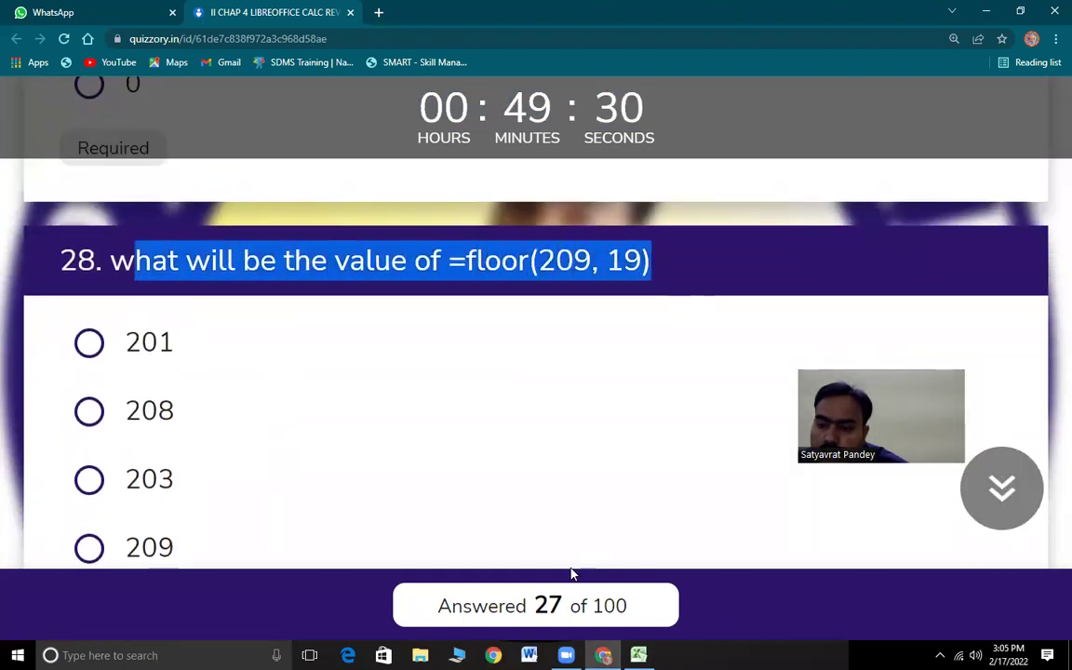
Switch to Excel, enter the formula =FLOOR(2019, 19) in cell K8 and select the cell to check it
{"action": "key", "text": "alt+Tab"}
{"action": "left_click", "coordinate": [588, 251]}
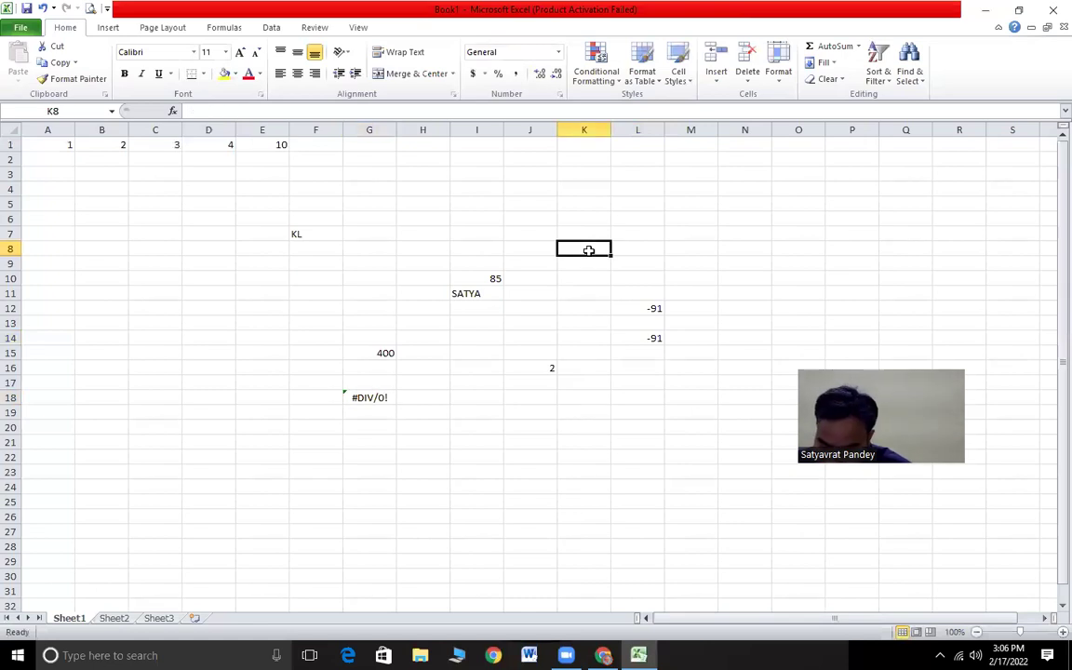
{"action": "type", "text": "=FLOOR(2019, 19"}
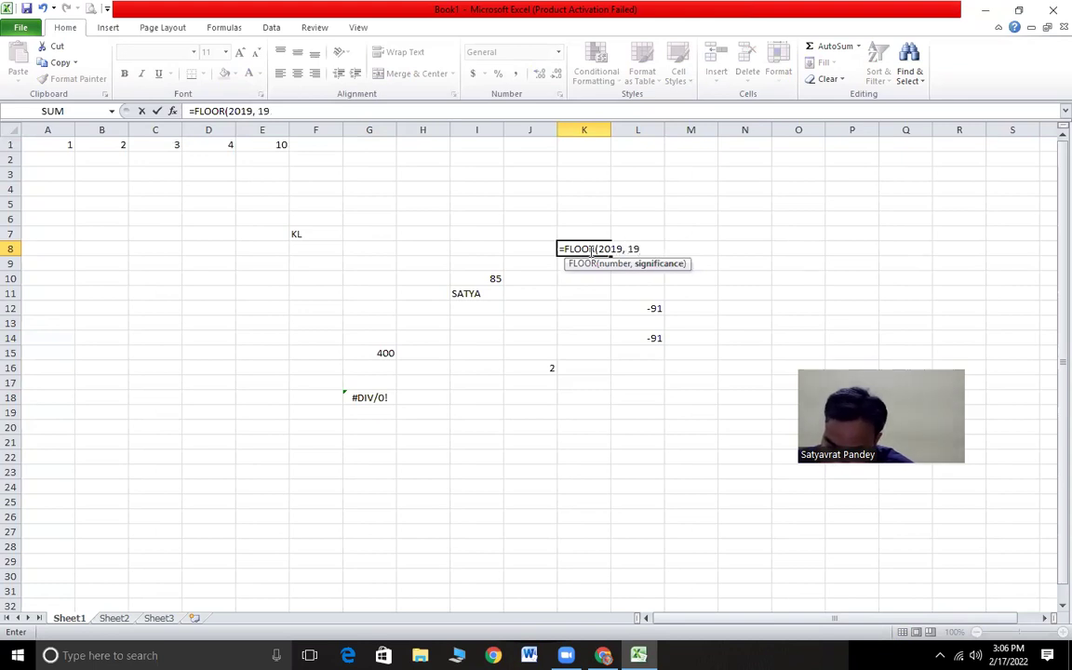
{"action": "type", "text": ")"}
{"action": "key", "text": "Return"}
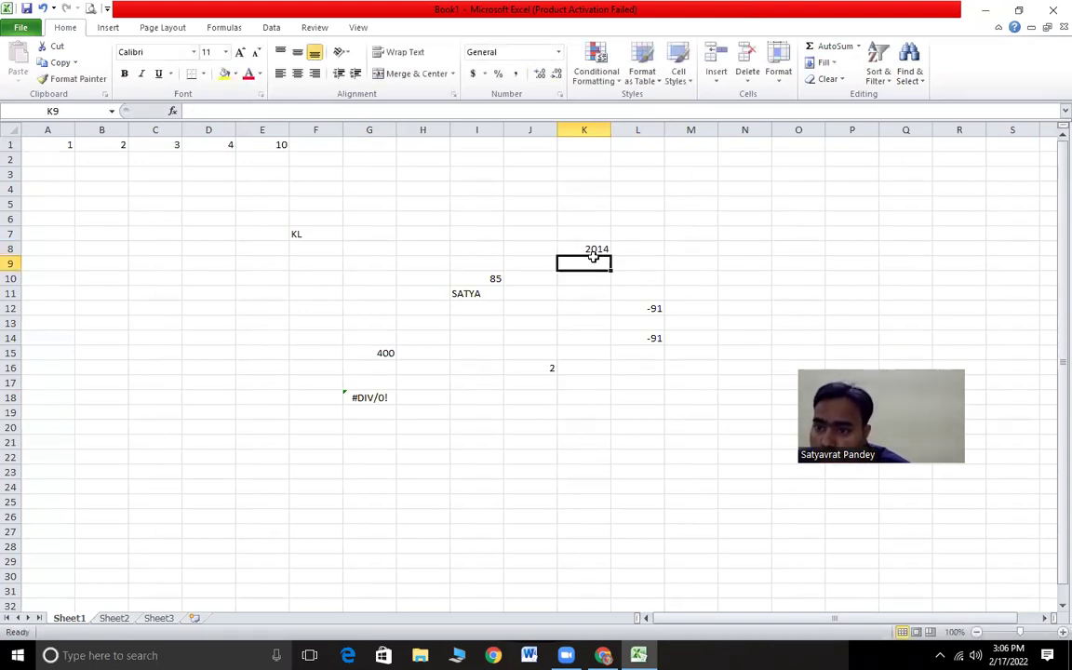
{"action": "left_click", "coordinate": [595, 250]}
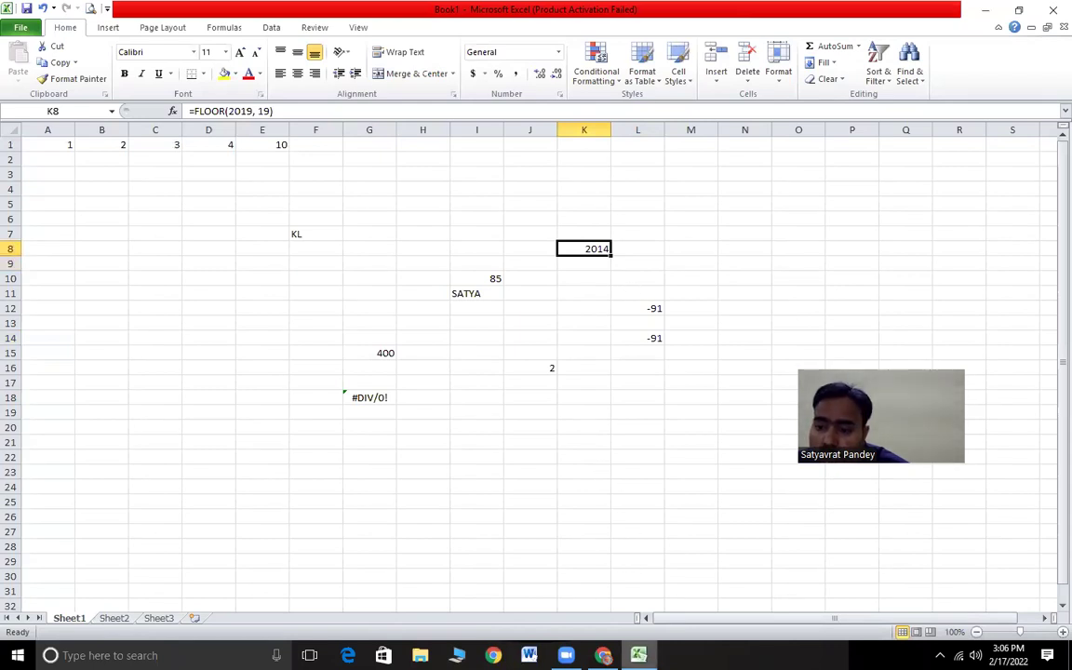
Correct the first argument of the FLOOR formula in K8 to 209 and reselect the cell
{"action": "mouse_move", "coordinate": [639, 655]}
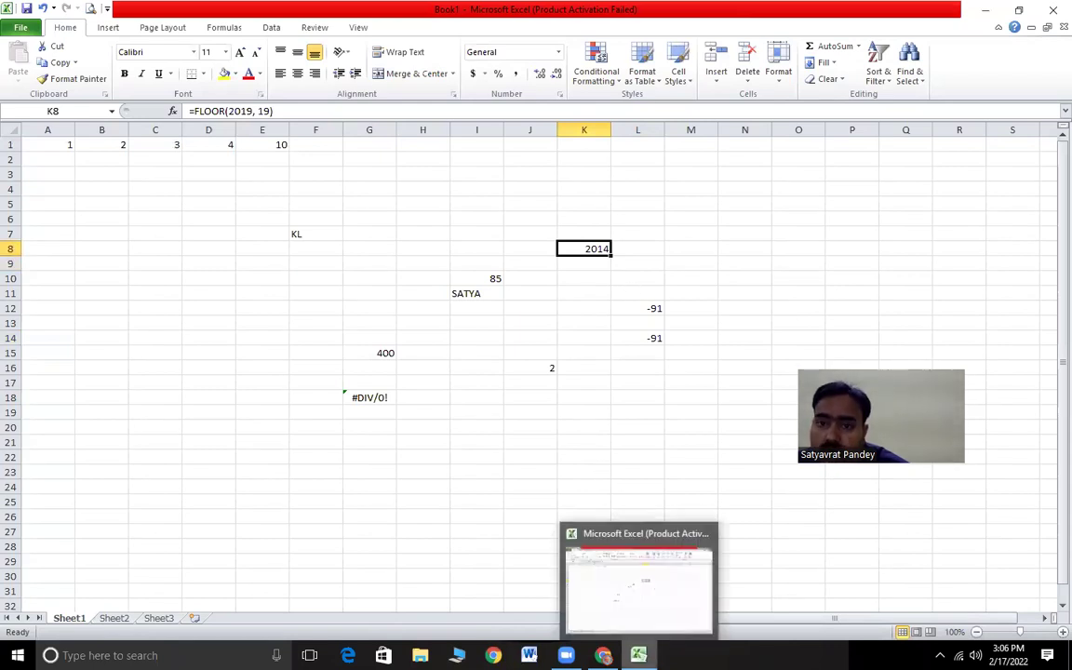
{"action": "left_click", "coordinate": [232, 111]}
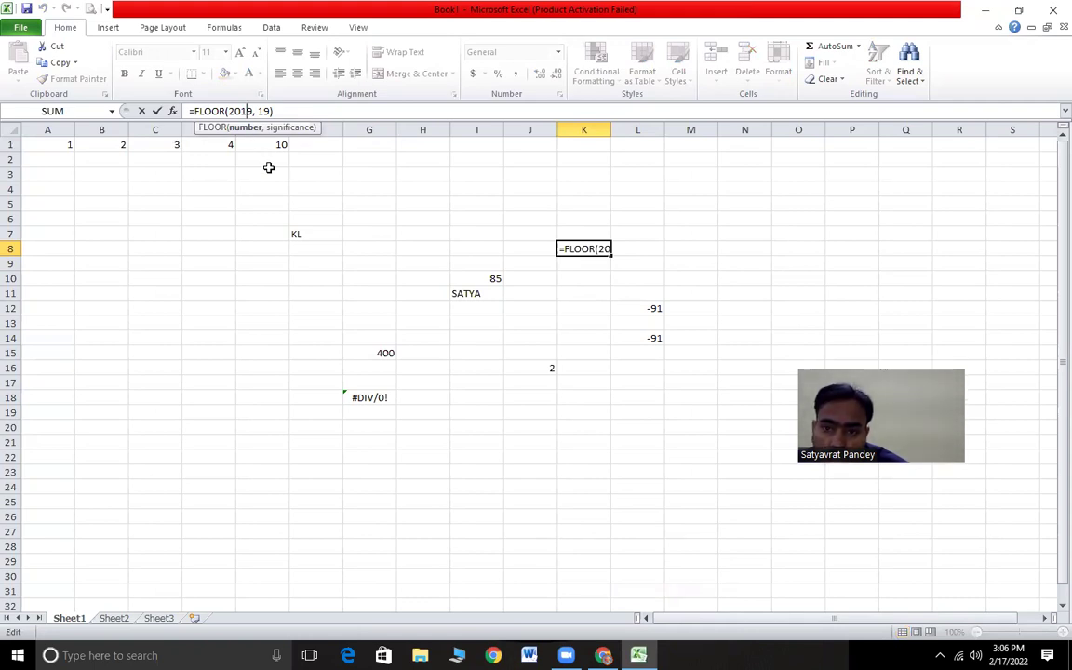
{"action": "key", "text": "BackSpace"}
{"action": "key", "text": "Return"}
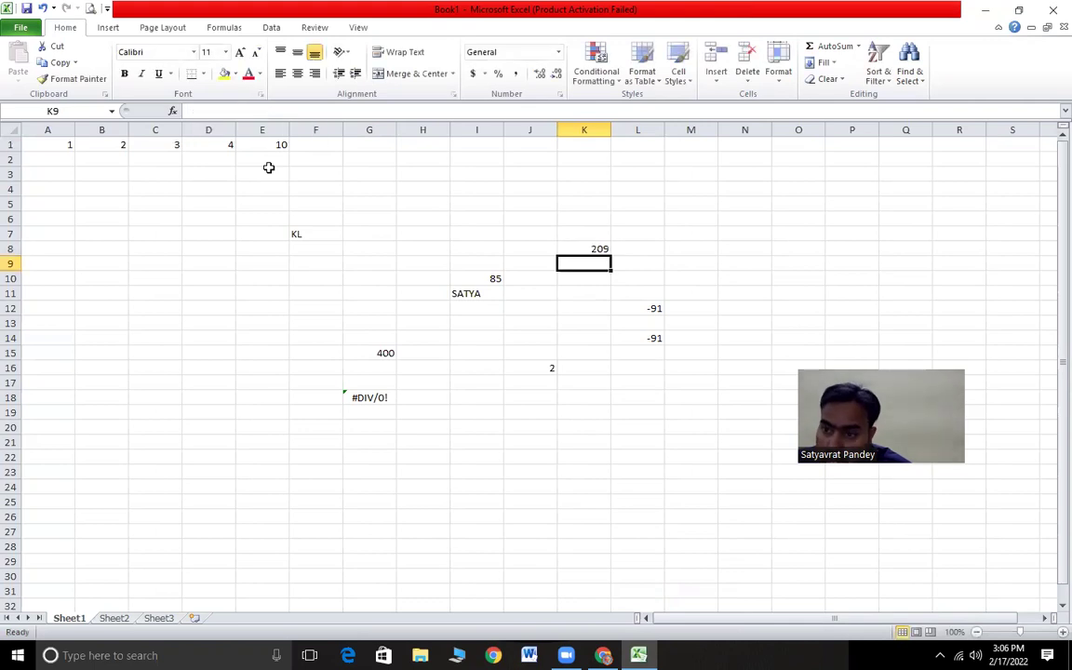
{"action": "left_click", "coordinate": [589, 248]}
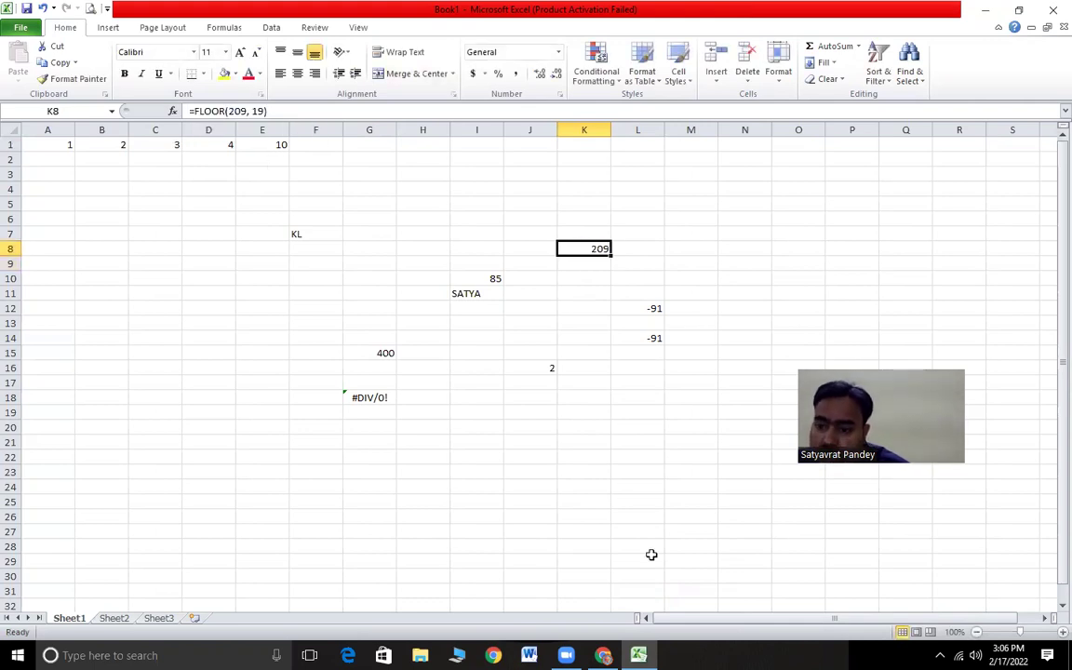
Return to the browser quiz, answer question 28 with 209 and highlight the text of question 29
{"action": "left_click", "coordinate": [603, 655]}
{"action": "left_click", "coordinate": [200, 537]}
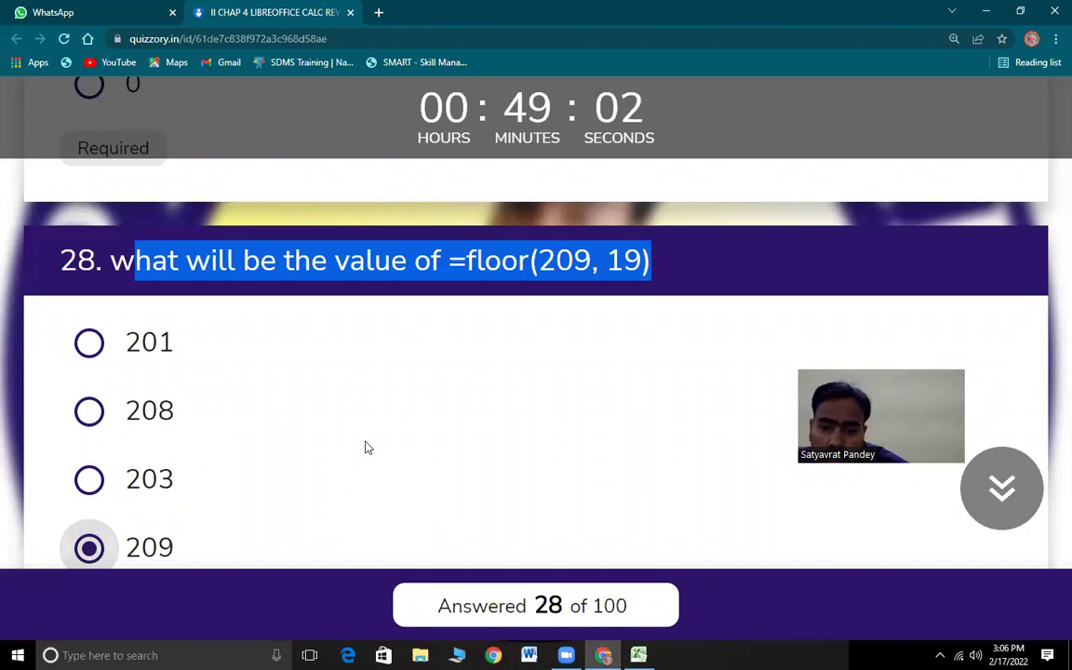
{"action": "scroll", "coordinate": [366, 448], "scroll_direction": "down", "scroll_amount": 5}
{"action": "left_click_drag", "start_coordinate": [116, 207], "coordinate": [690, 219]}
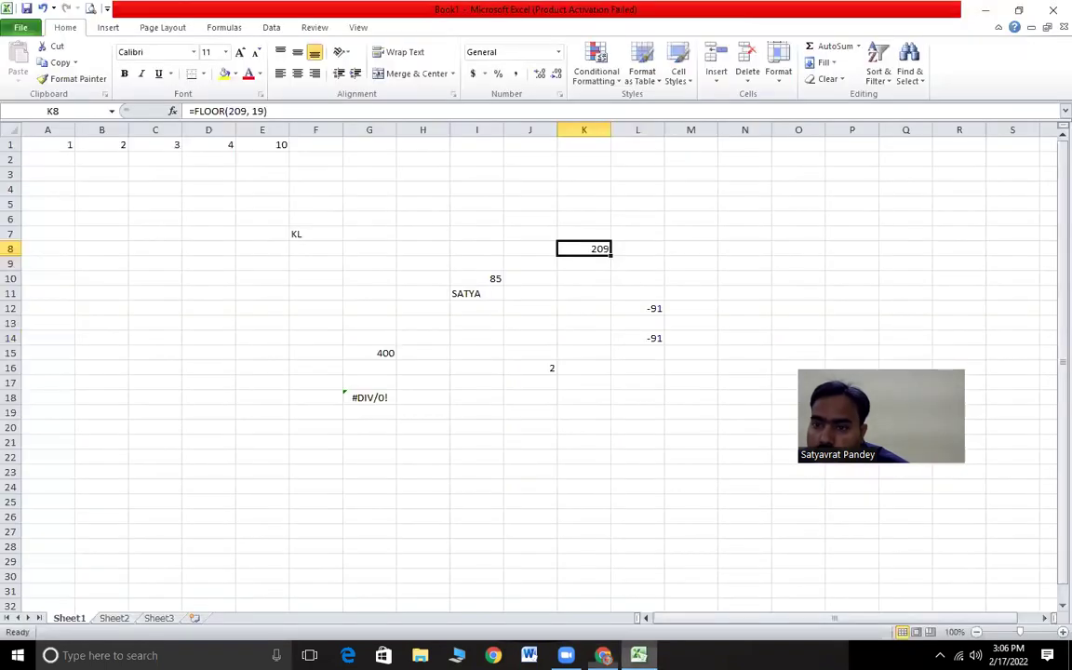
Switch to Excel and try to enter the formula =COUNT(2,3,R,F) in cell I17
{"action": "key", "text": "alt+Tab"}
{"action": "left_click", "coordinate": [476, 381]}
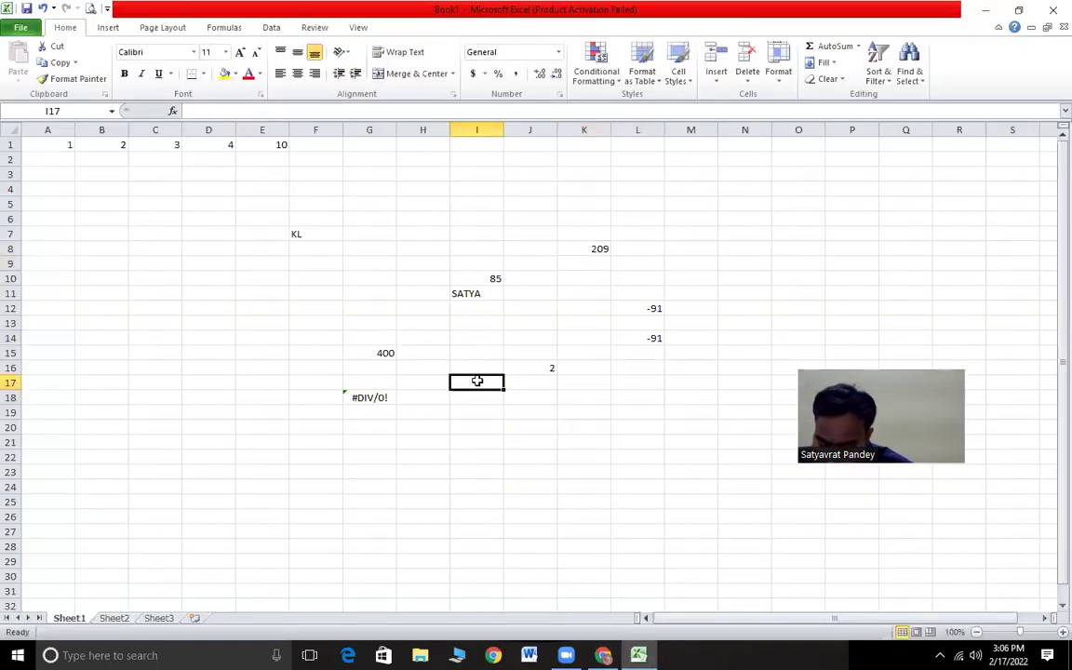
{"action": "type", "text": "=COU"}
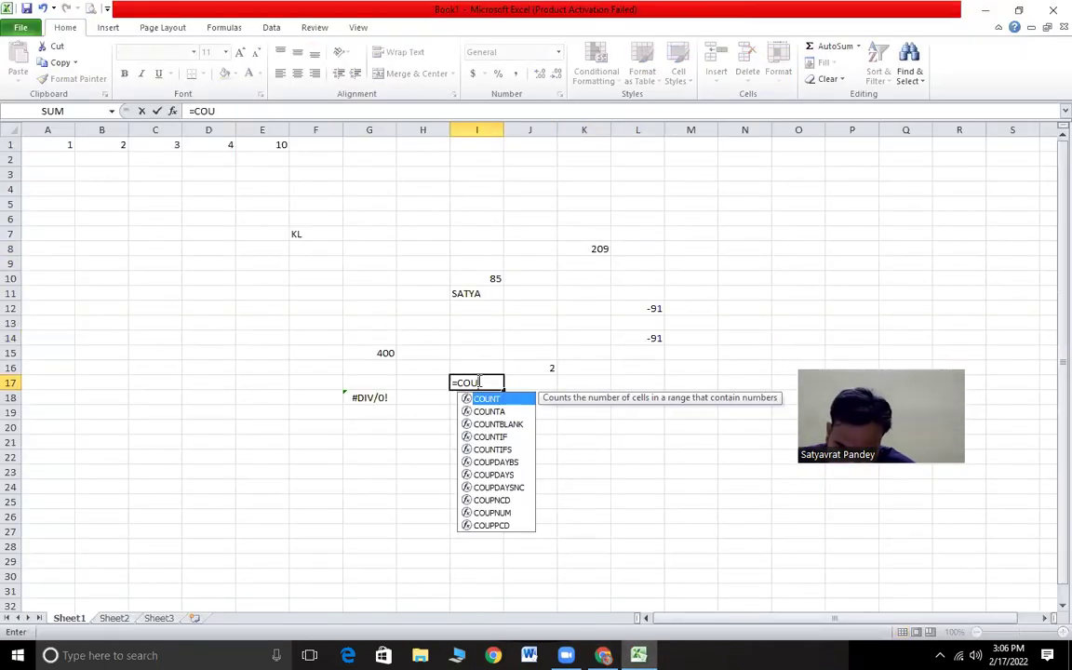
{"action": "type", "text": "NT(2,3,"}
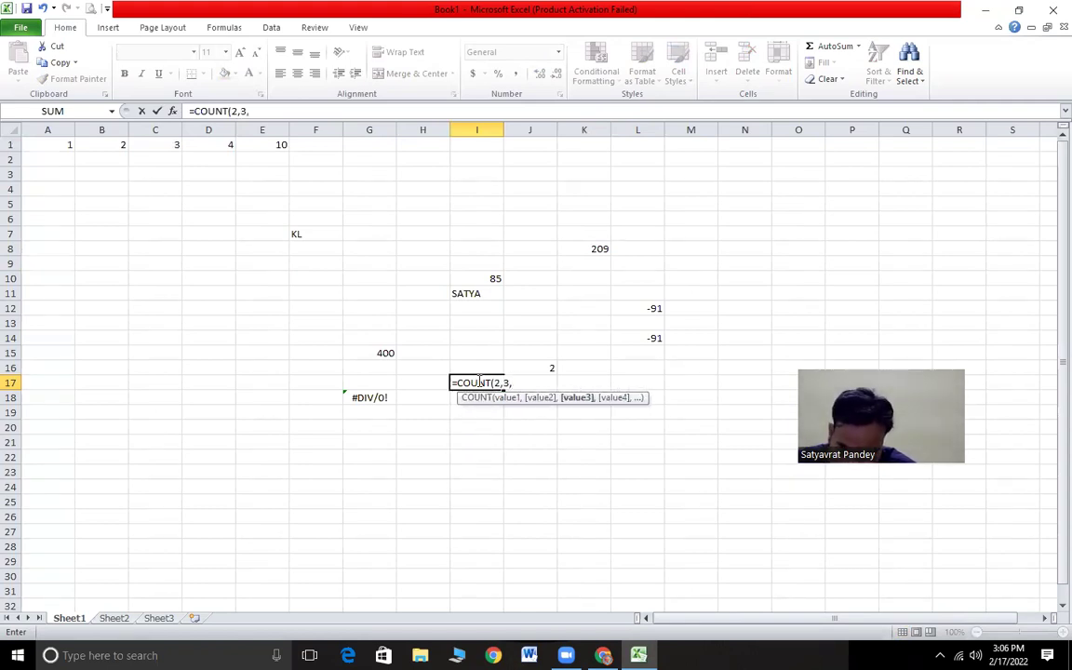
{"action": "type", "text": "R,F)"}
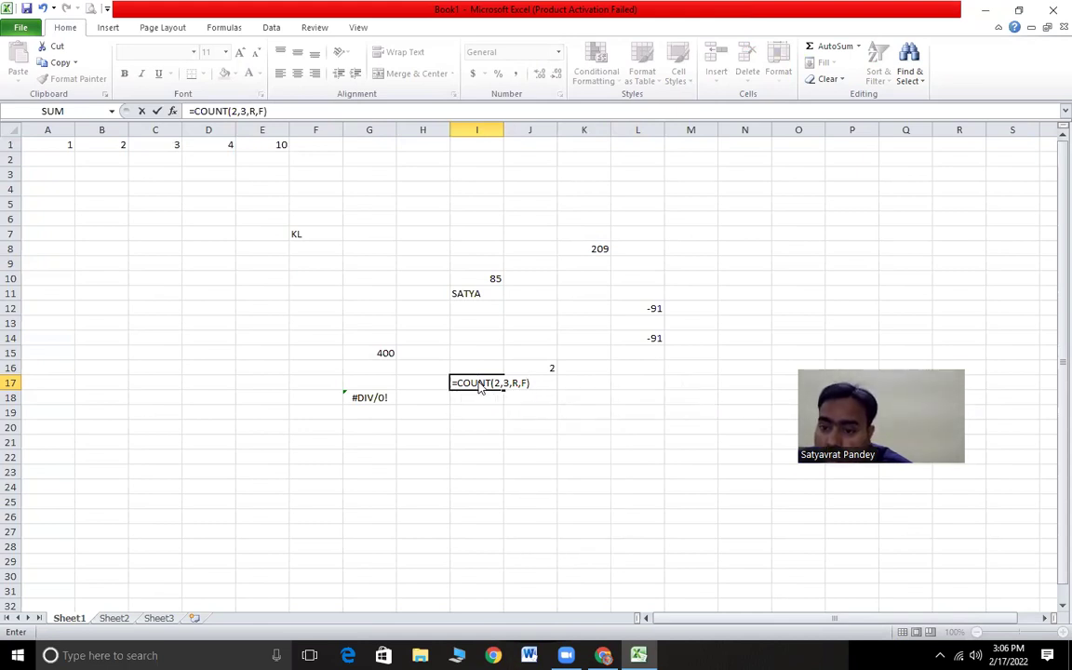
{"action": "key", "text": "Return"}
{"action": "key", "text": "Return"}
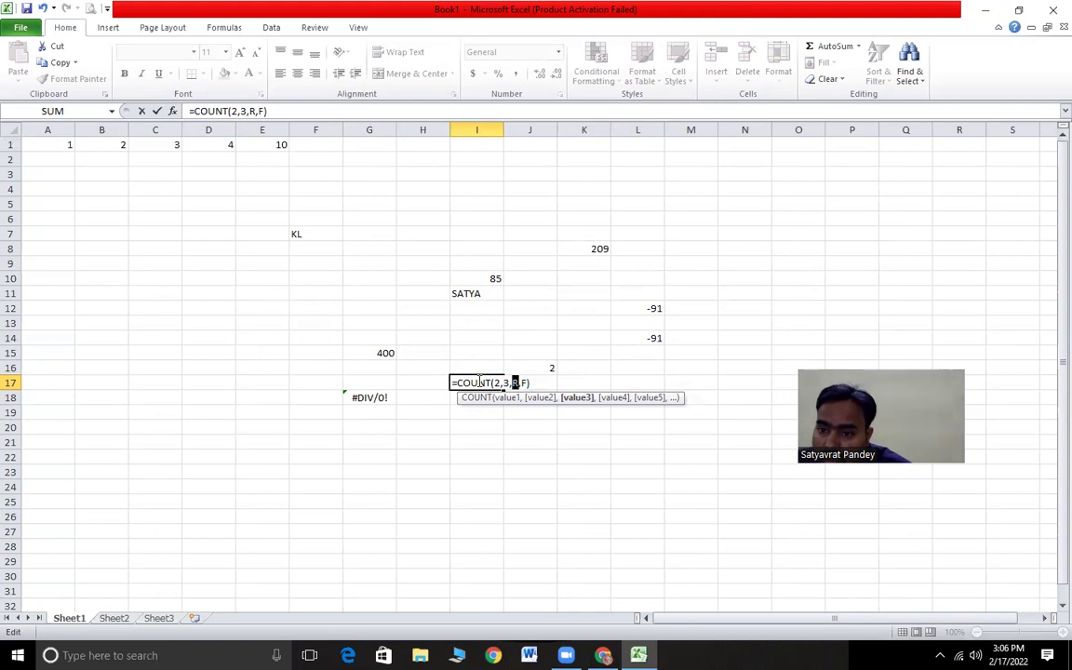
{"action": "key", "text": "Return"}
{"action": "key", "text": "Return"}
{"action": "left_click", "coordinate": [547, 440]}
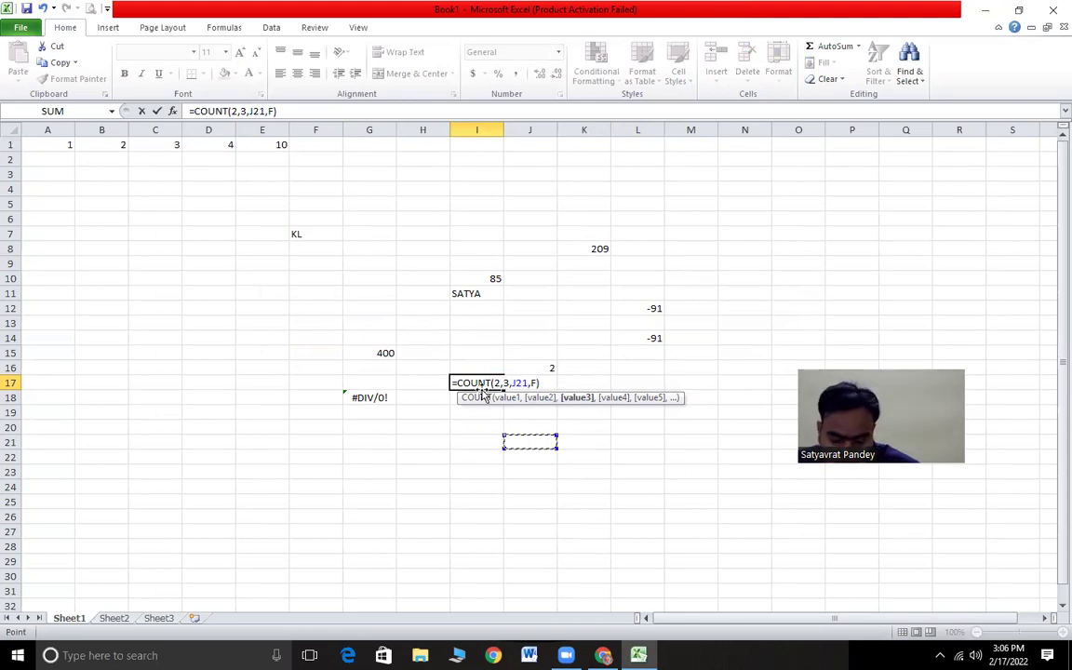
{"action": "key", "text": "Escape"}
Enter the values 2, 3, R and F one below the other in cells I13 to I16
{"action": "left_click", "coordinate": [477, 325]}
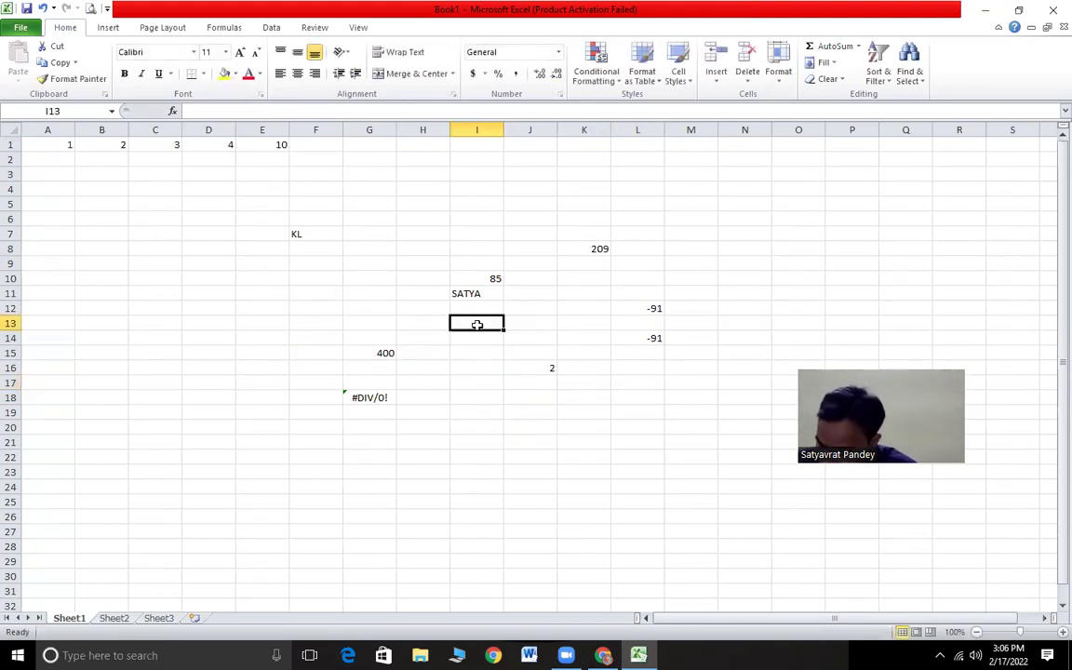
{"action": "type", "text": "2"}
{"action": "key", "text": "Return"}
{"action": "type", "text": "3"}
{"action": "key", "text": "Return"}
{"action": "type", "text": "R"}
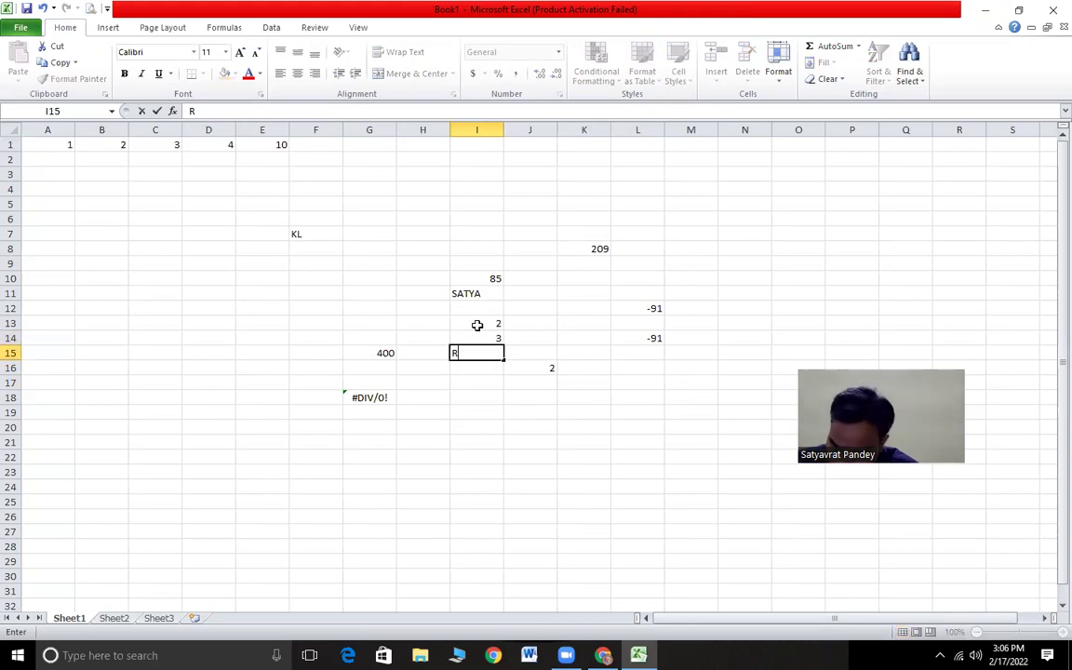
{"action": "key", "text": "Return"}
{"action": "type", "text": "F"}
{"action": "key", "text": "Return"}
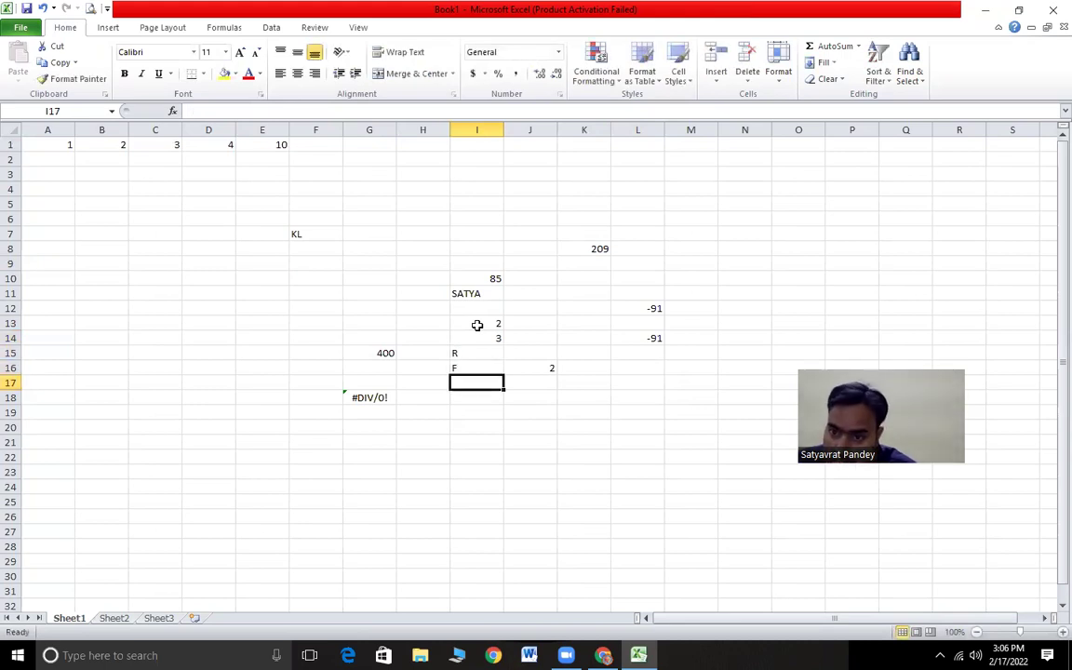
Enter the formula =COUNT(I13:I16) in cell I17, then select I13:I14 and the formula cell to check it
{"action": "type", "text": "=CO"}
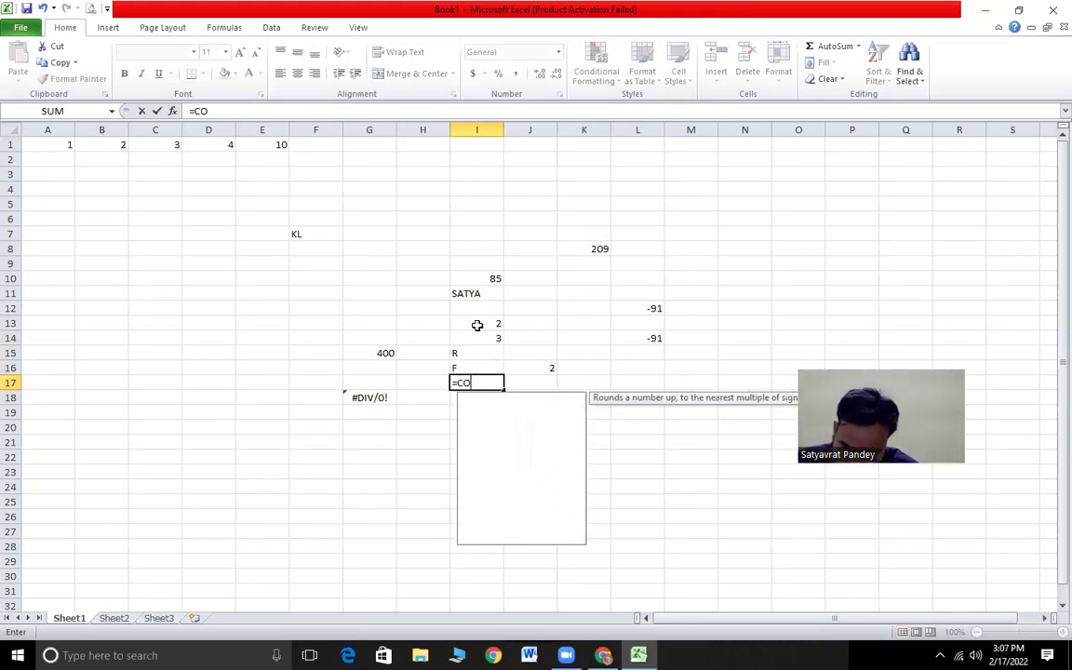
{"action": "type", "text": "UNT("}
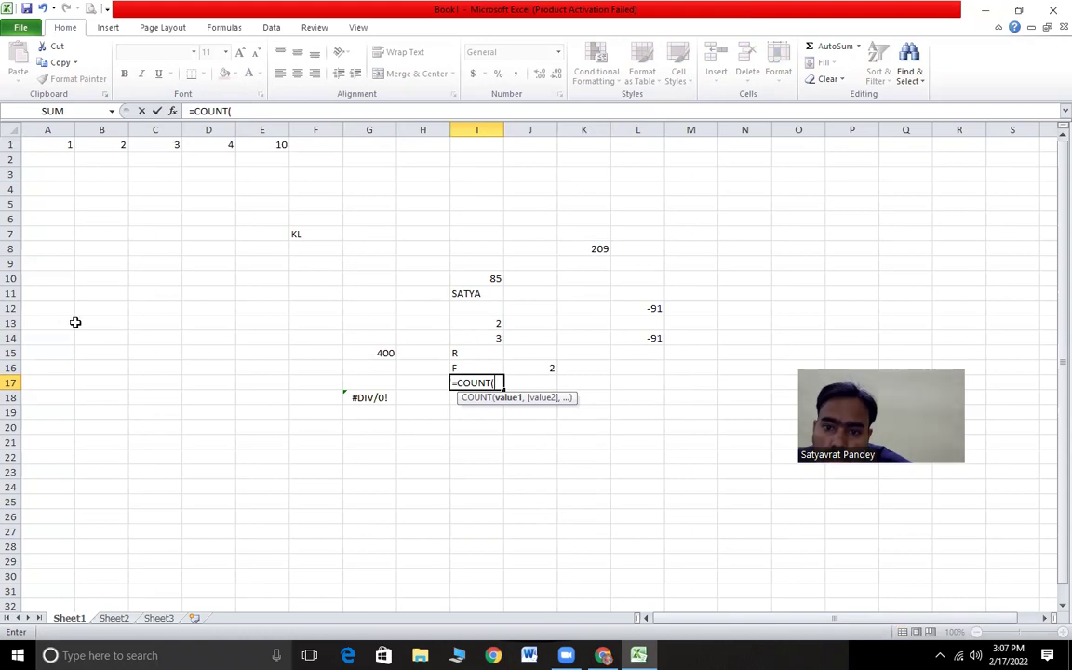
{"action": "left_click_drag", "start_coordinate": [508, 324], "coordinate": [486, 363]}
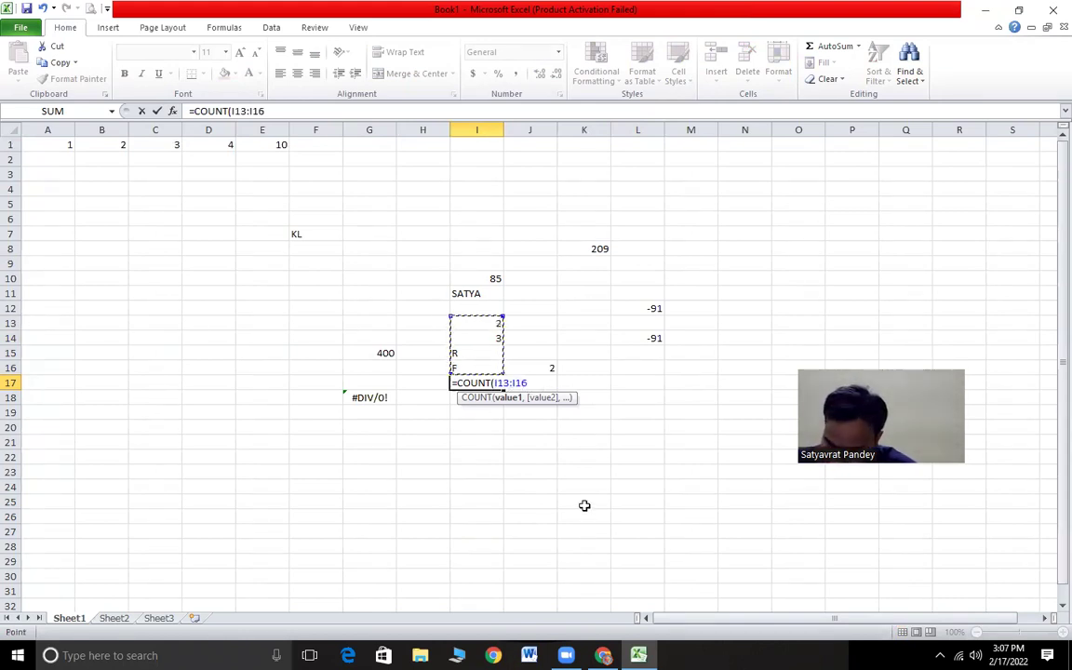
{"action": "type", "text": ")"}
{"action": "key", "text": "Return"}
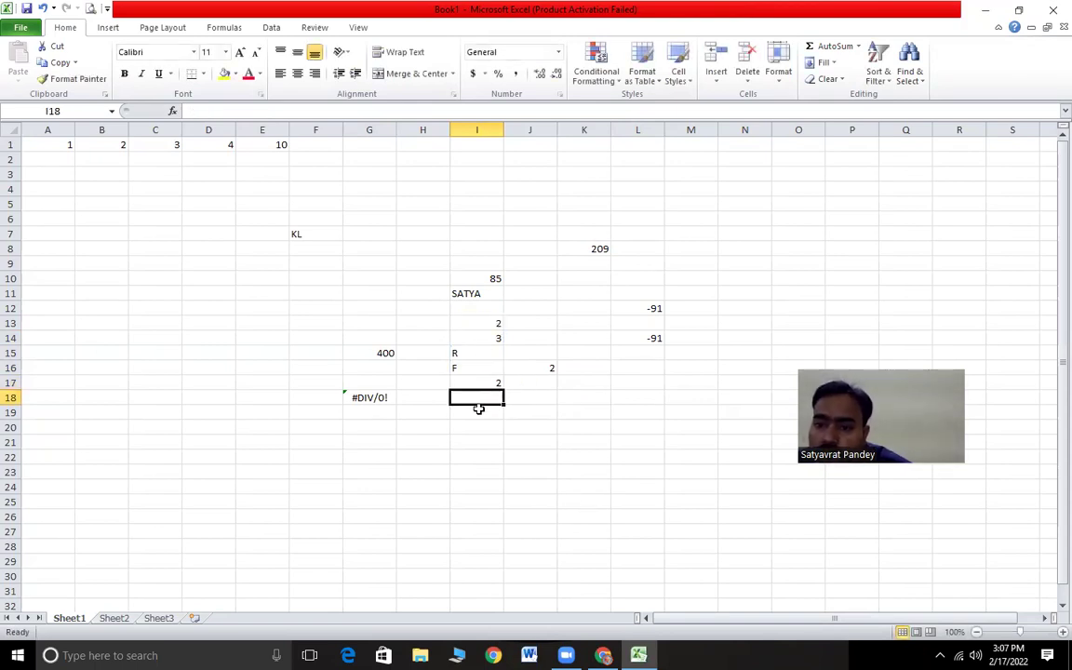
{"action": "left_click_drag", "start_coordinate": [492, 323], "coordinate": [491, 338]}
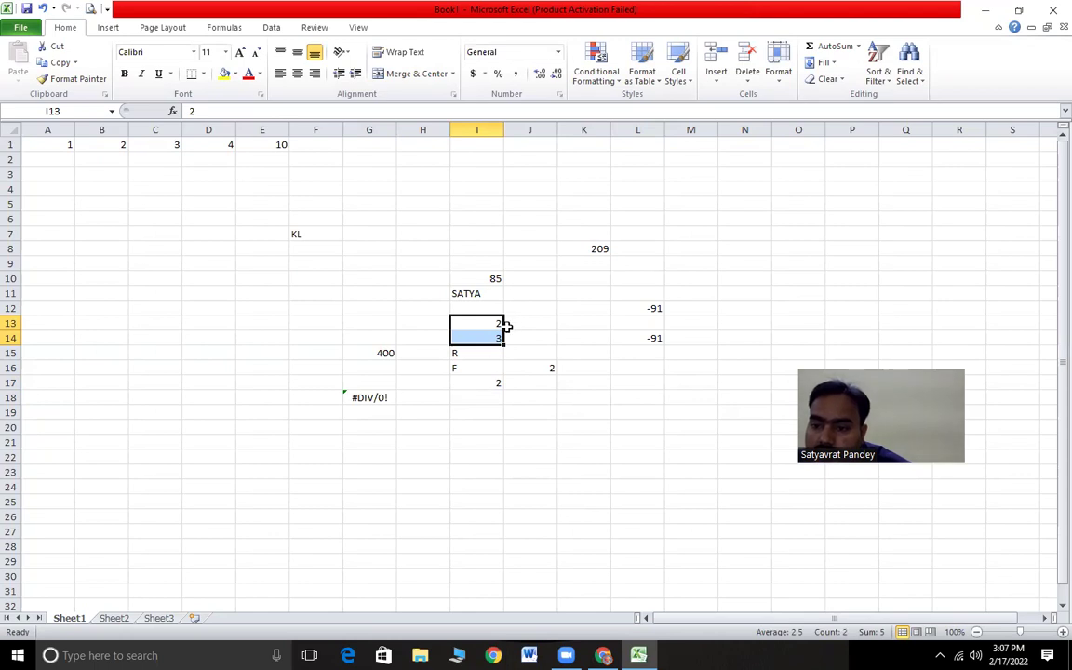
{"action": "left_click", "coordinate": [499, 387]}
Return to the browser quiz and answer question 29 about =count(2, 3,R, F) with 2
{"action": "left_click", "coordinate": [603, 656]}
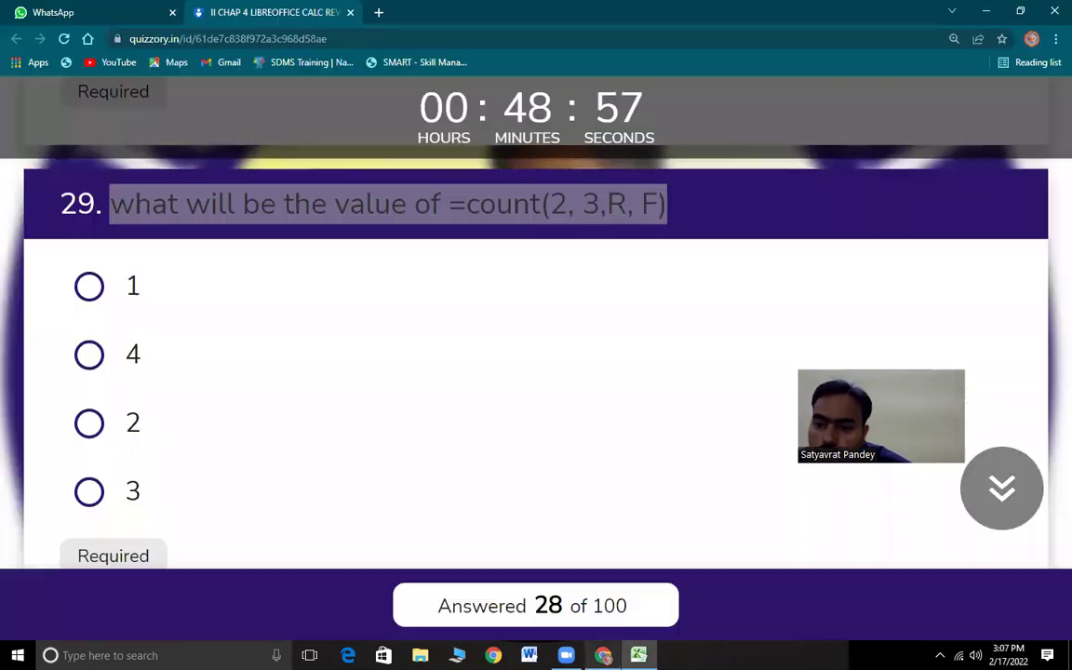
{"action": "left_click", "coordinate": [92, 431]}
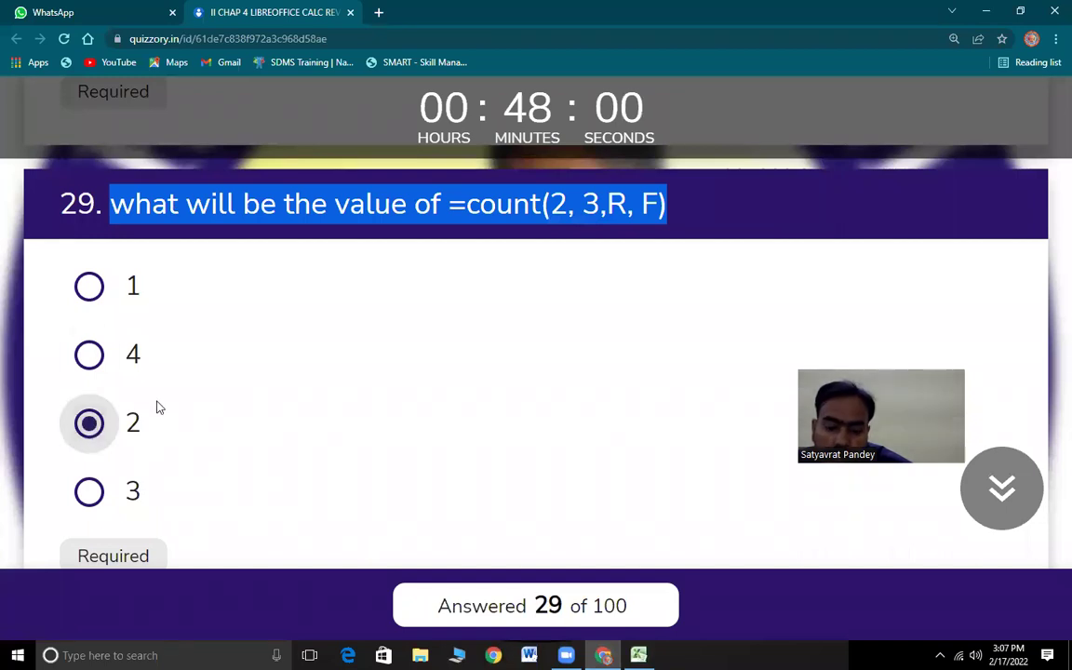
{"action": "scroll", "coordinate": [353, 444], "scroll_direction": "down", "scroll_amount": 4}
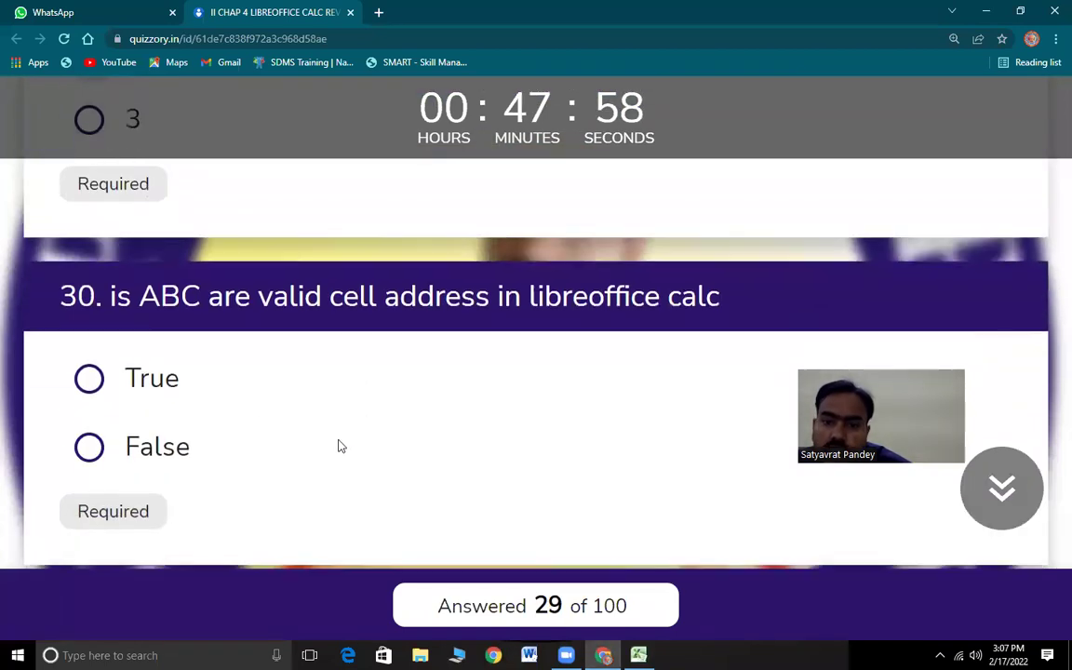
Highlight the text of question 30 and answer it with True, briefly checking the worksheet in Excel
{"action": "left_click_drag", "start_coordinate": [134, 296], "coordinate": [729, 313]}
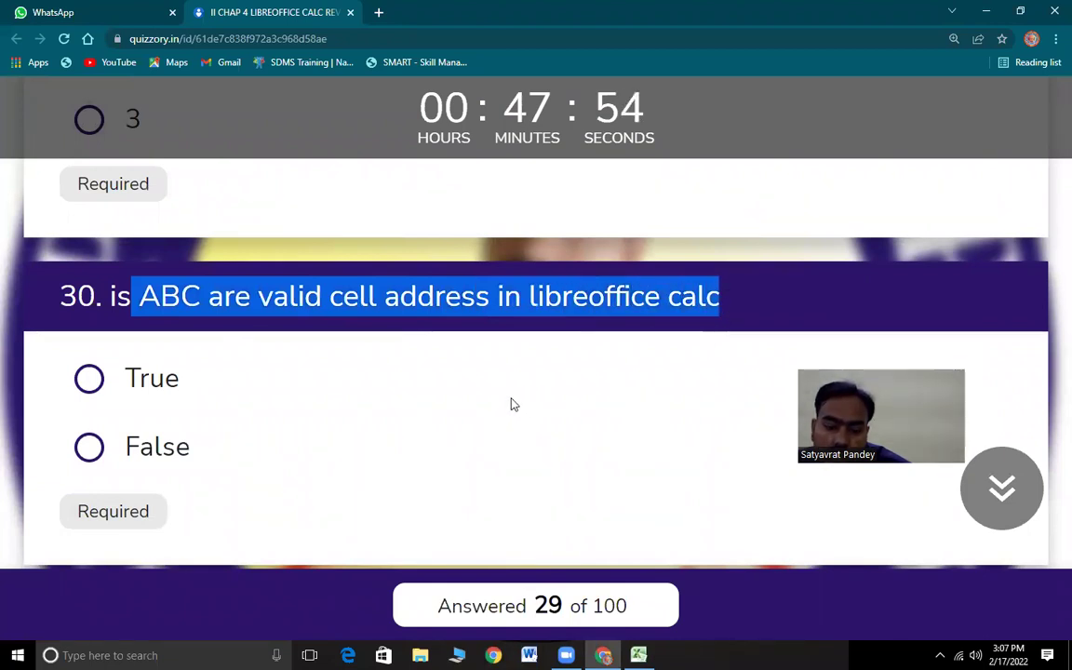
{"action": "left_click", "coordinate": [90, 378]}
{"action": "key", "text": "alt+Tab"}
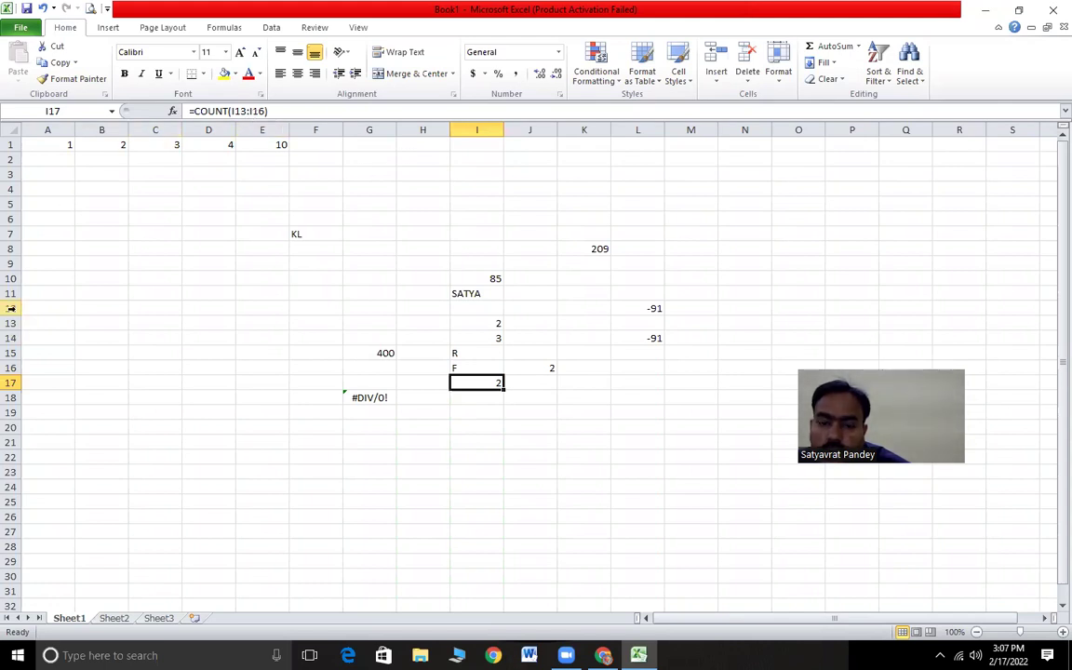
{"action": "key", "text": "alt+Tab"}
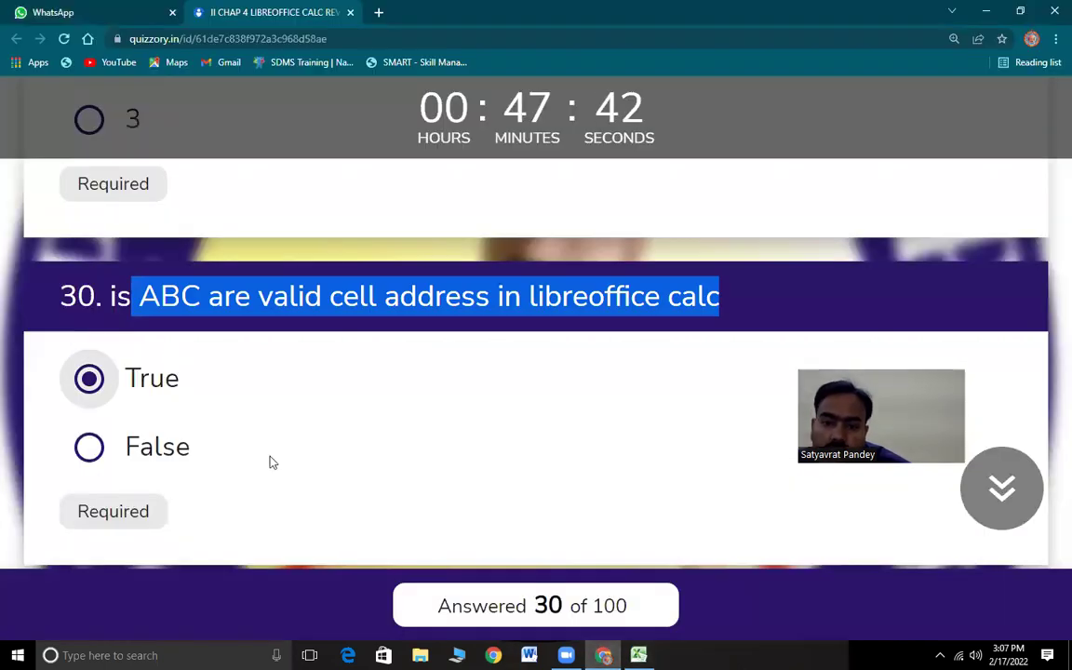
Highlight the text of question 31 about the commenting option and answer it with insert
{"action": "scroll", "coordinate": [273, 463], "scroll_direction": "down", "scroll_amount": 4}
{"action": "left_click_drag", "start_coordinate": [136, 253], "coordinate": [704, 304]}
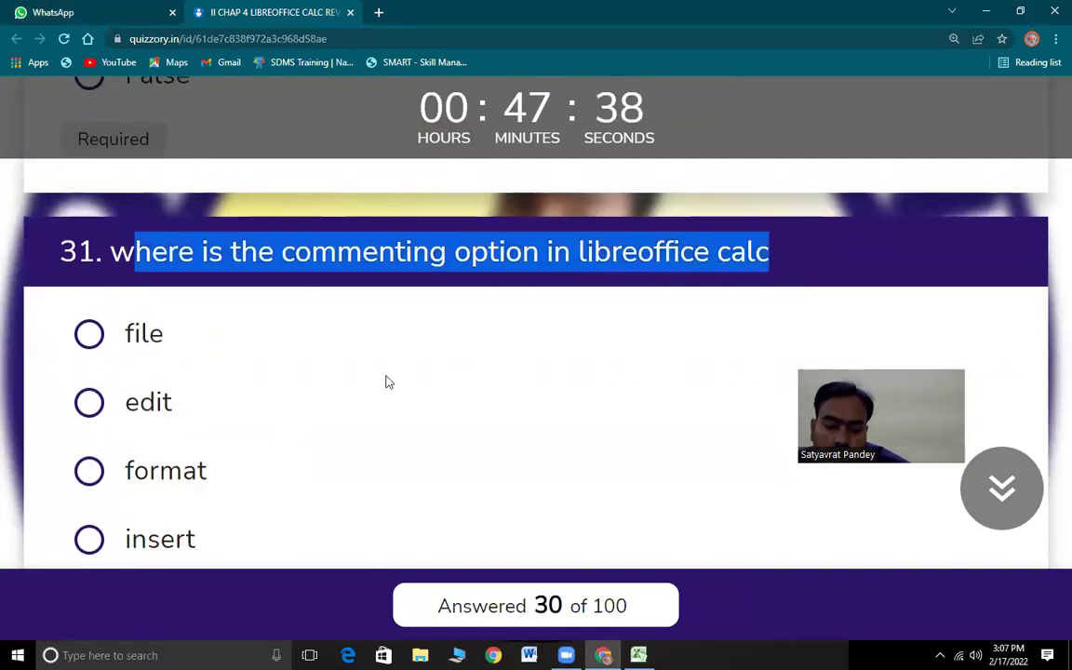
{"action": "left_click", "coordinate": [90, 540]}
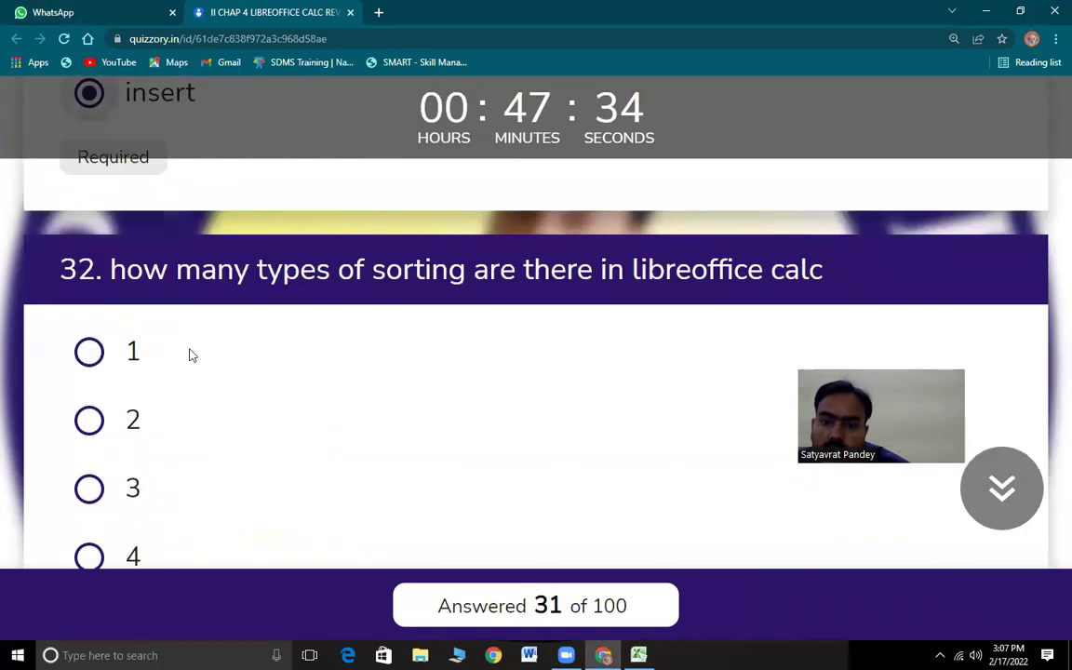
Highlight the text of question 32 about the types of sorting and answer it with 2
{"action": "left_click_drag", "start_coordinate": [125, 269], "coordinate": [857, 292]}
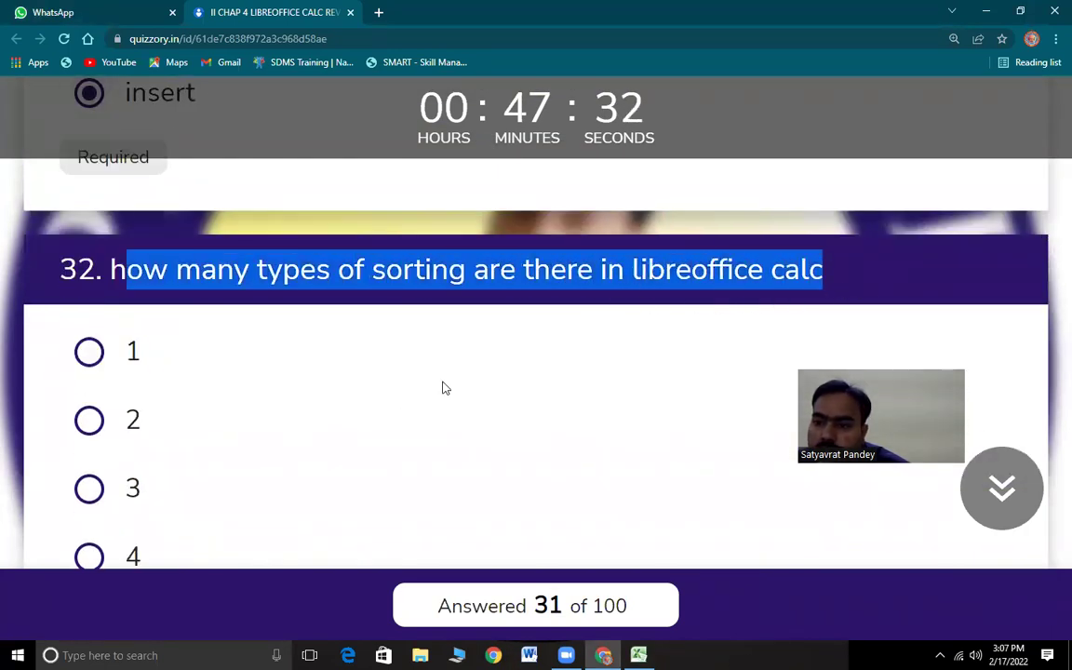
{"action": "scroll", "coordinate": [310, 440], "scroll_direction": "down", "scroll_amount": 1}
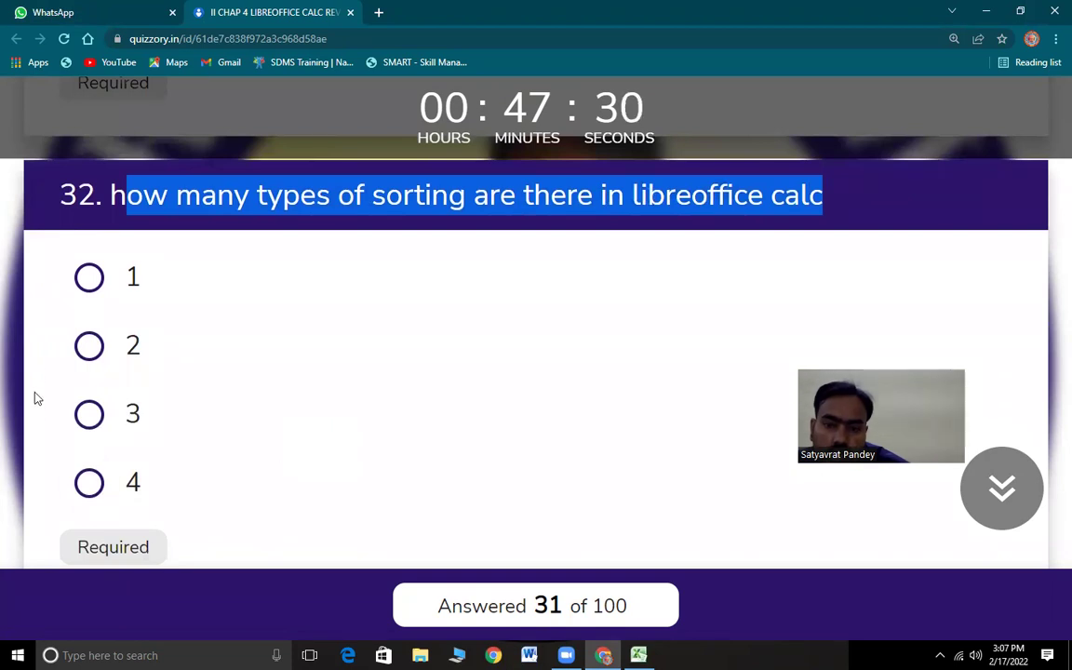
{"action": "left_click", "coordinate": [88, 346]}
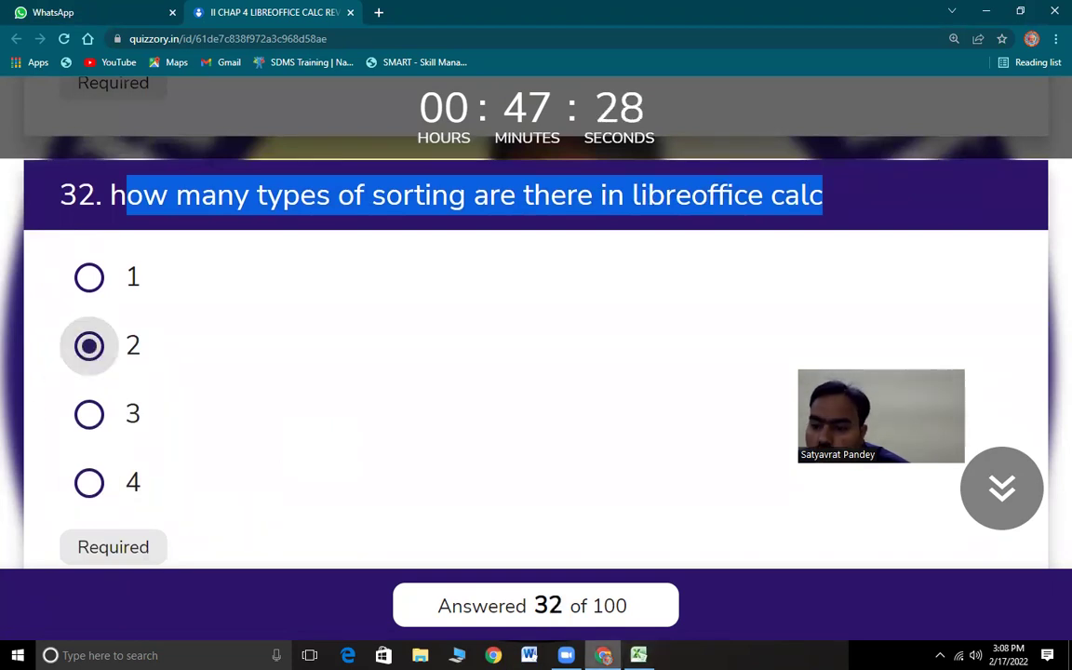
Switch to Excel to view the Sort & Filter options without applying a sort, and return to the browser quiz
{"action": "key", "text": "alt+Tab"}
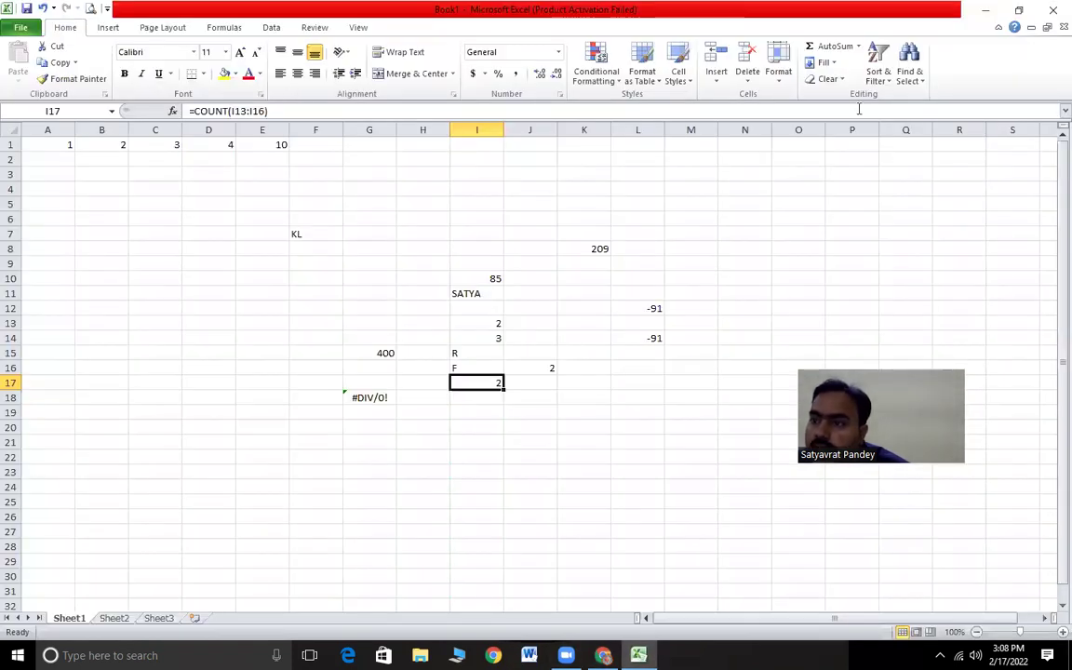
{"action": "left_click", "coordinate": [878, 71]}
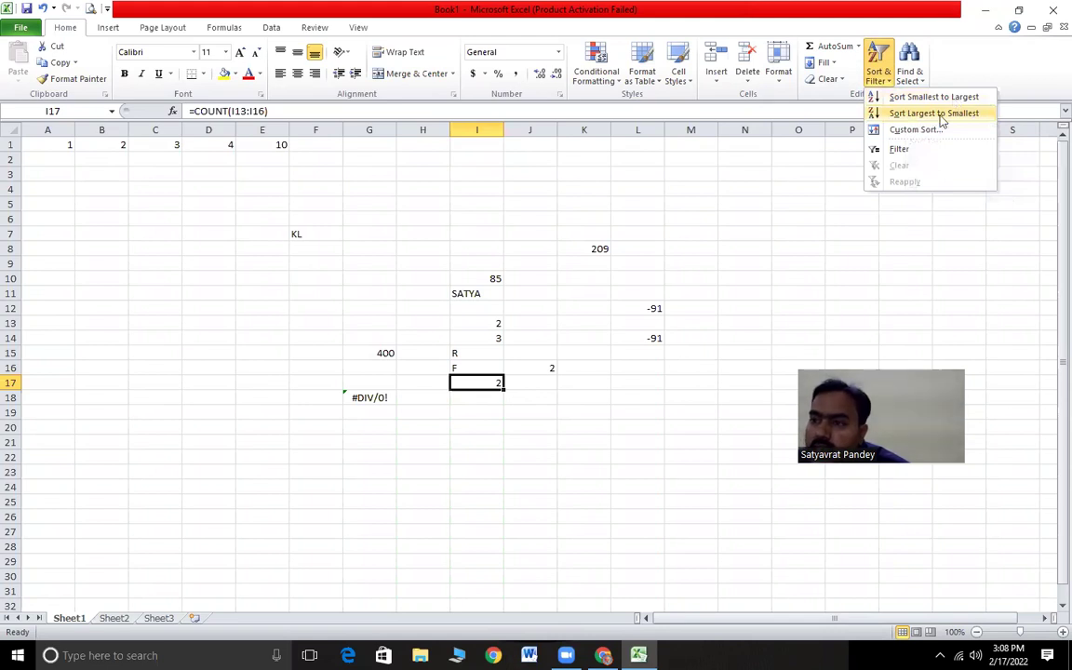
{"action": "key", "text": "alt+Tab"}
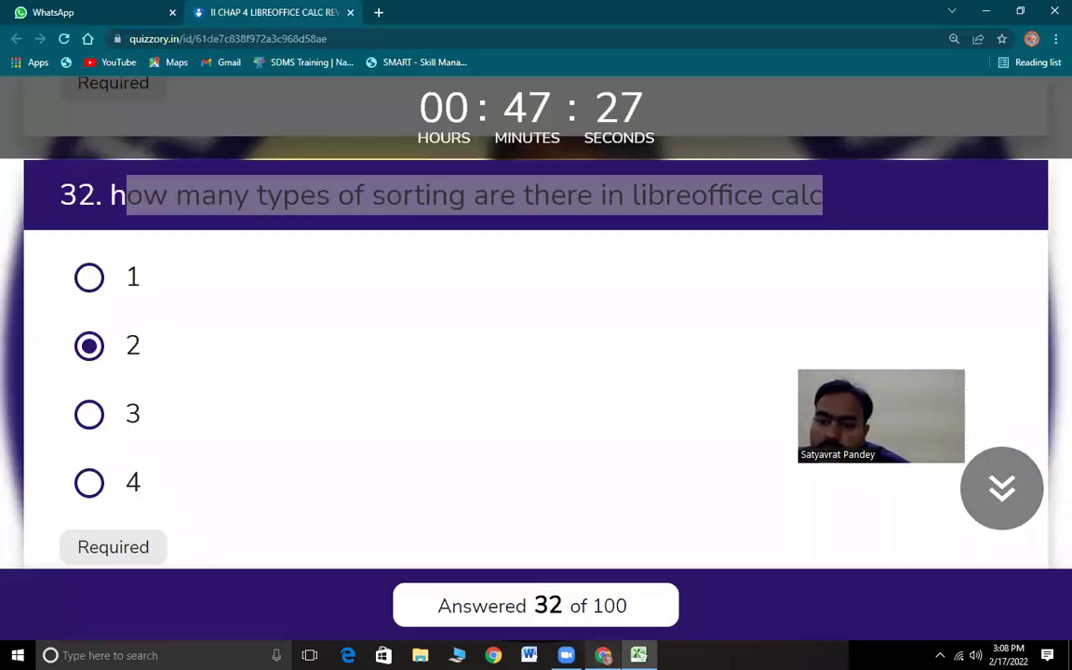
Highlight the text of question 33 about calculation software and answer it with MS Excel
{"action": "scroll", "coordinate": [225, 456], "scroll_direction": "down", "scroll_amount": 5}
{"action": "left_click_drag", "start_coordinate": [110, 212], "coordinate": [272, 269]}
{"action": "scroll", "coordinate": [369, 414], "scroll_direction": "down", "scroll_amount": 1}
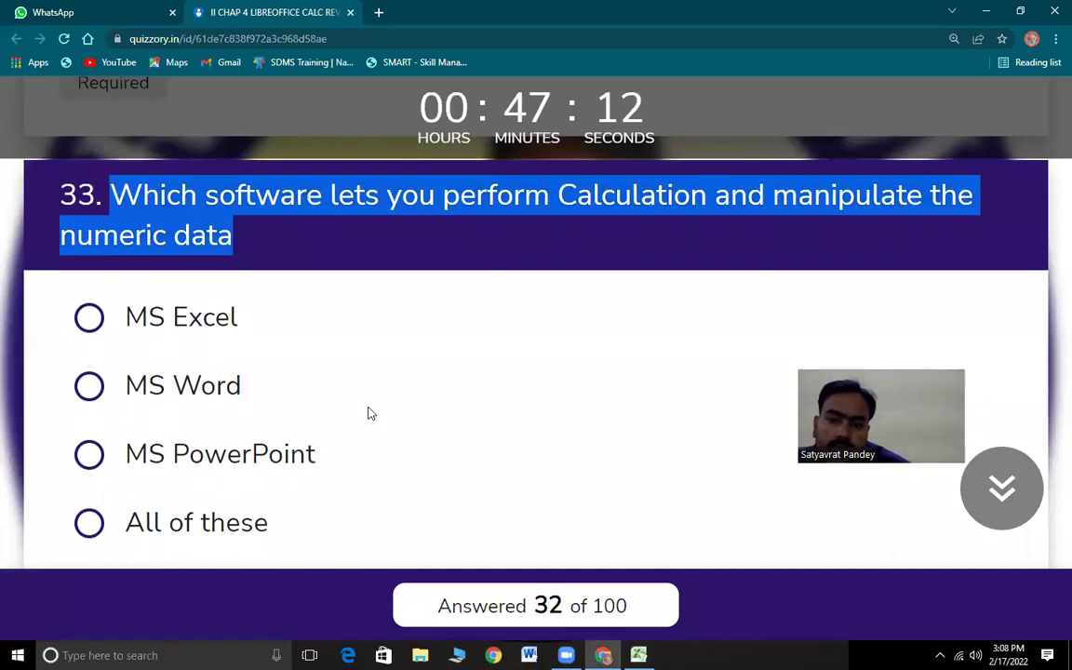
{"action": "left_click", "coordinate": [182, 317]}
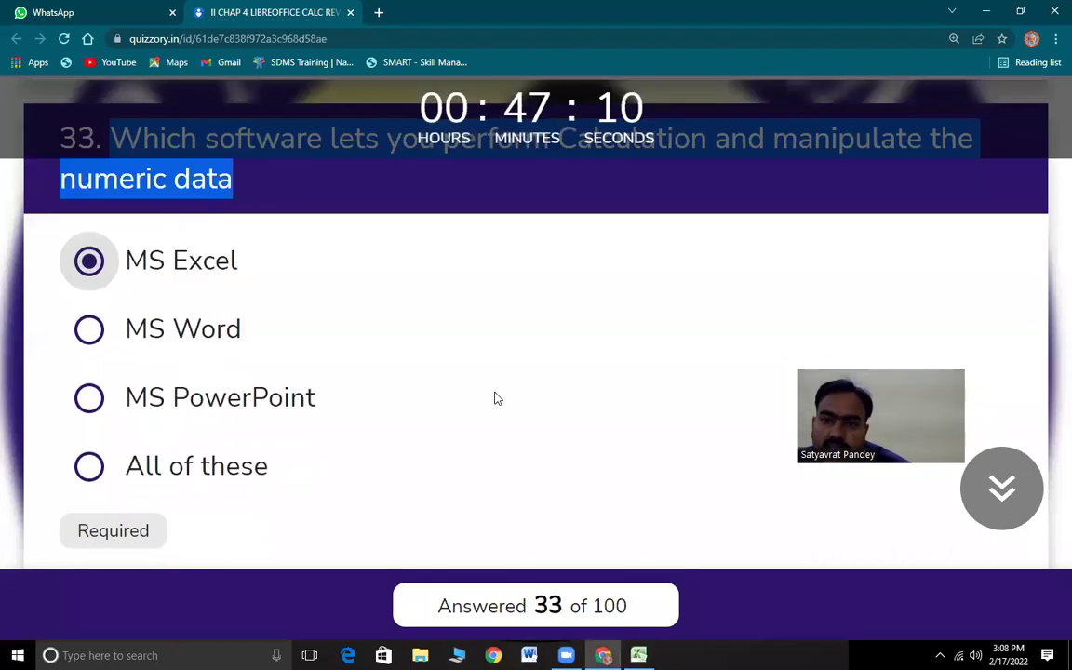
{"action": "scroll", "coordinate": [559, 307], "scroll_direction": "up", "scroll_amount": 2}
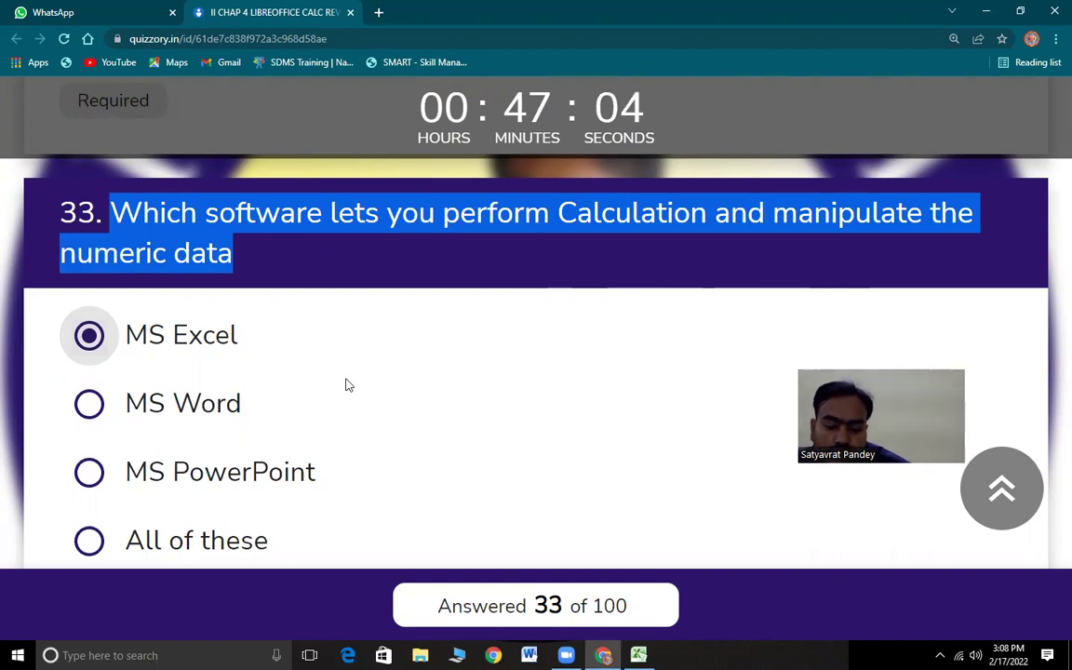
Highlight the text of question 34 about the element with a unique row and column number and answer it with Cell
{"action": "scroll", "coordinate": [383, 437], "scroll_direction": "down", "scroll_amount": 5}
{"action": "left_click_drag", "start_coordinate": [105, 290], "coordinate": [279, 345]}
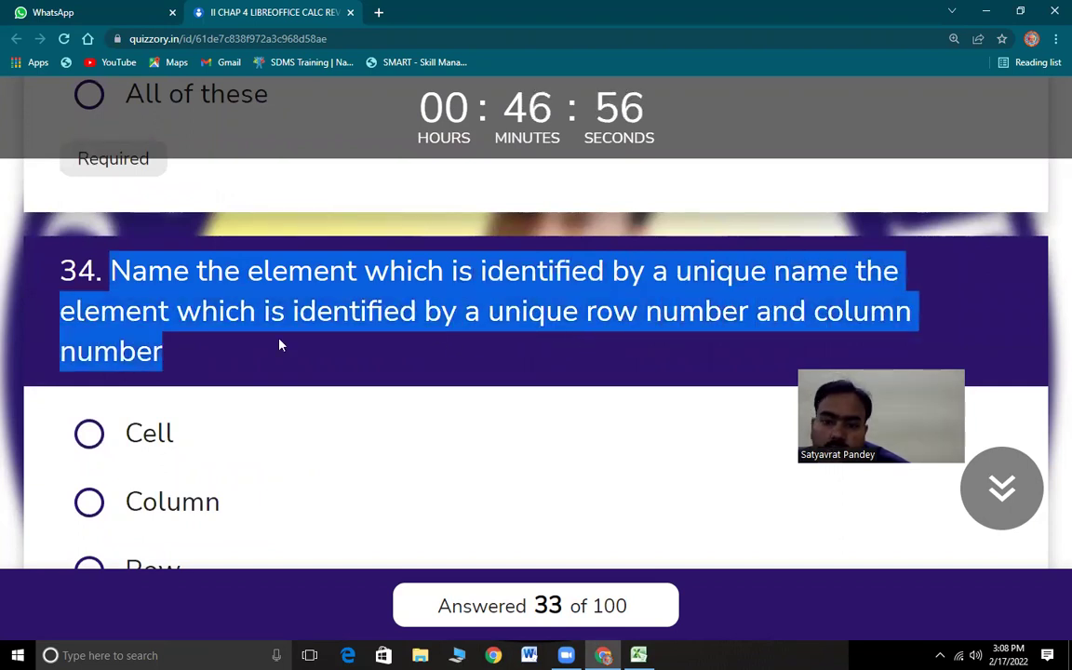
{"action": "scroll", "coordinate": [355, 416], "scroll_direction": "down", "scroll_amount": 1}
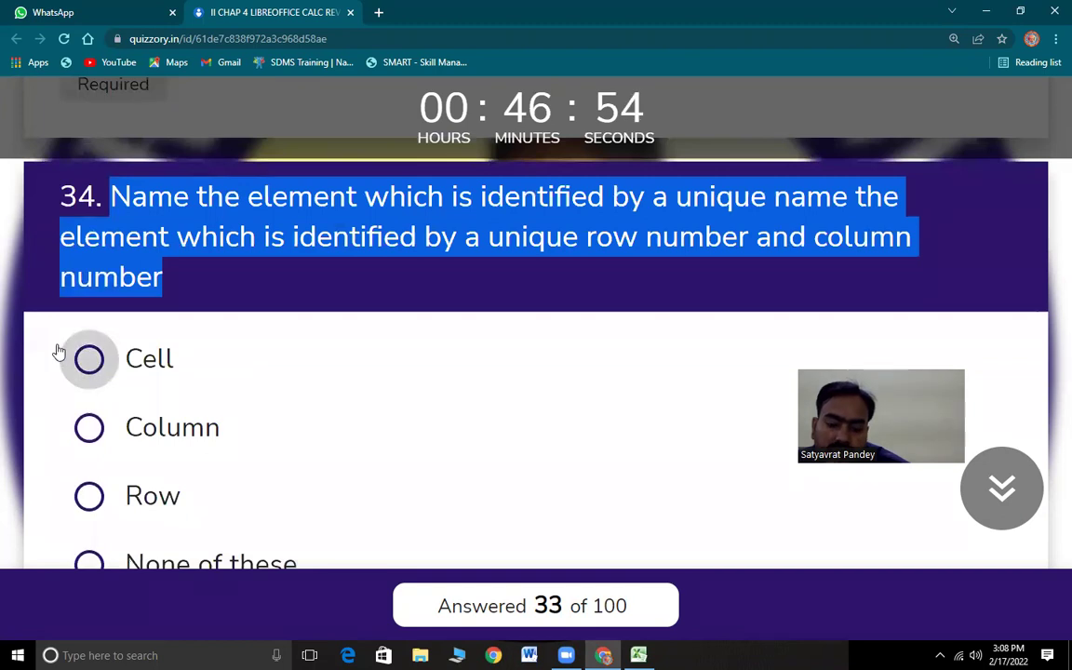
{"action": "left_click", "coordinate": [60, 353]}
Switch to Excel, select cell F7 to demonstrate a cell's row and column, and return to the browser quiz
{"action": "left_click", "coordinate": [639, 655]}
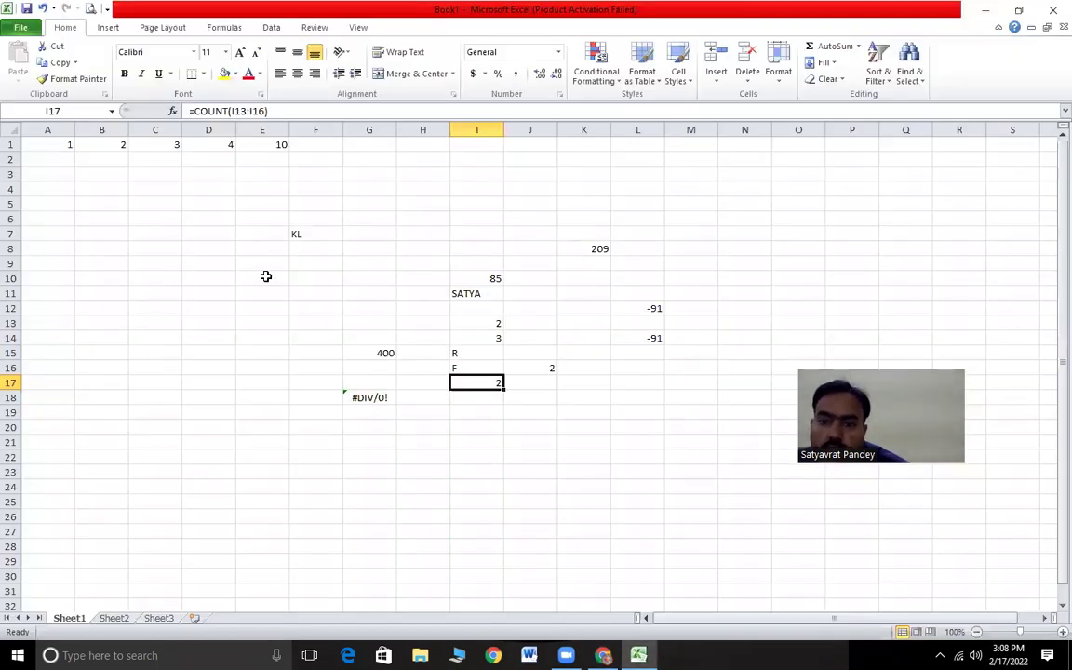
{"action": "left_click", "coordinate": [296, 234]}
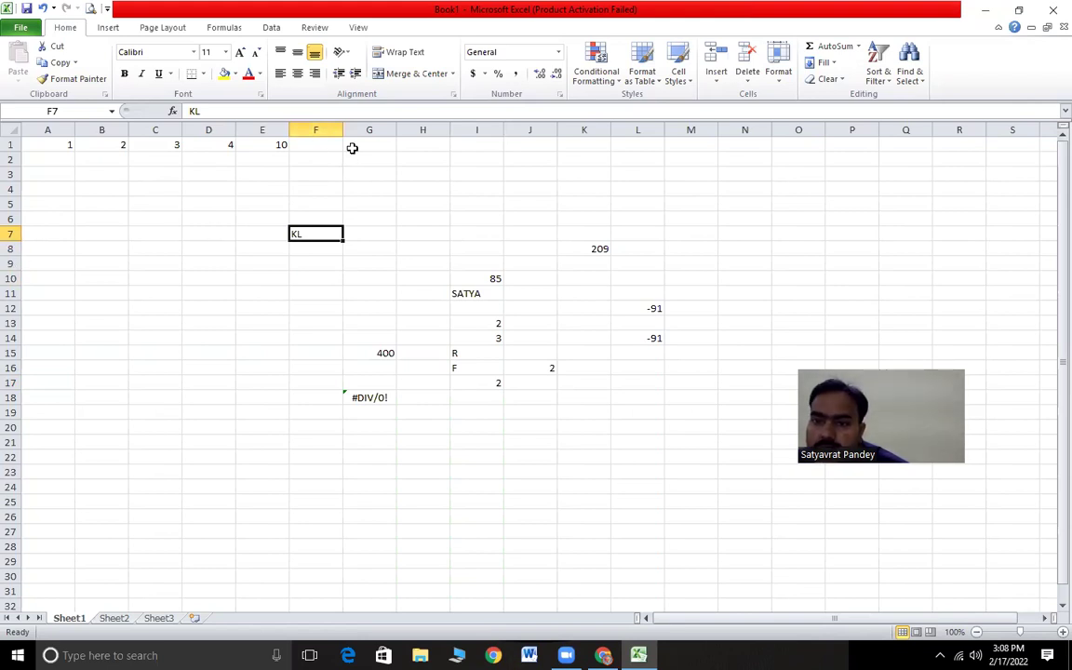
{"action": "key", "text": "alt+Tab"}
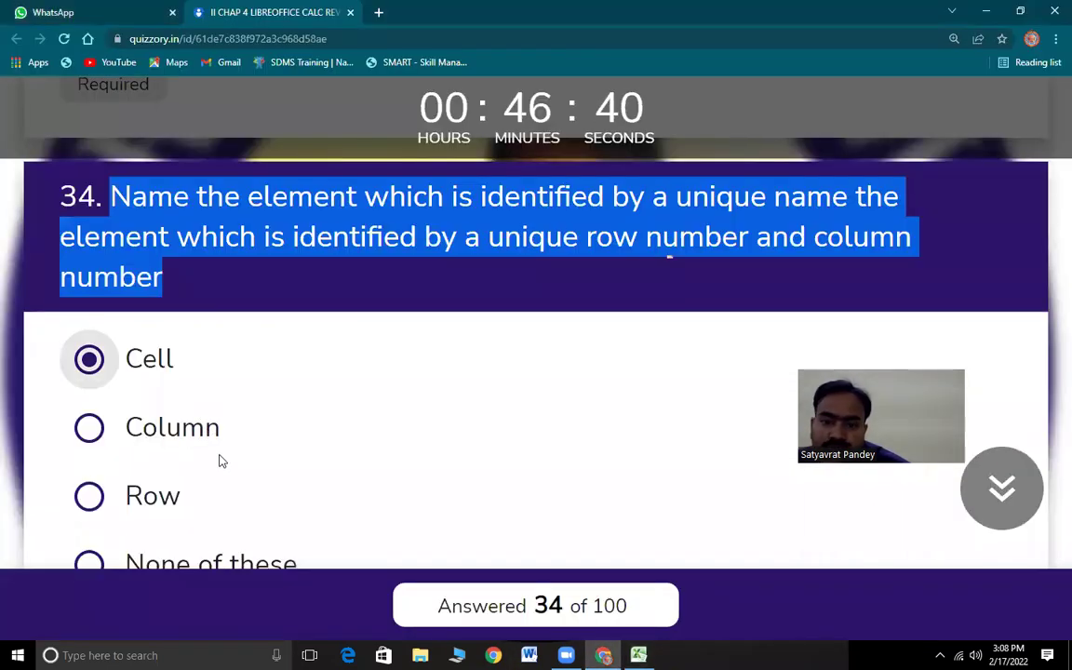
Highlight the text of question 35 about a rectangular group of contiguous cells and answer it with Range
{"action": "scroll", "coordinate": [224, 465], "scroll_direction": "down", "scroll_amount": 5}
{"action": "left_click_drag", "start_coordinate": [110, 222], "coordinate": [624, 252]}
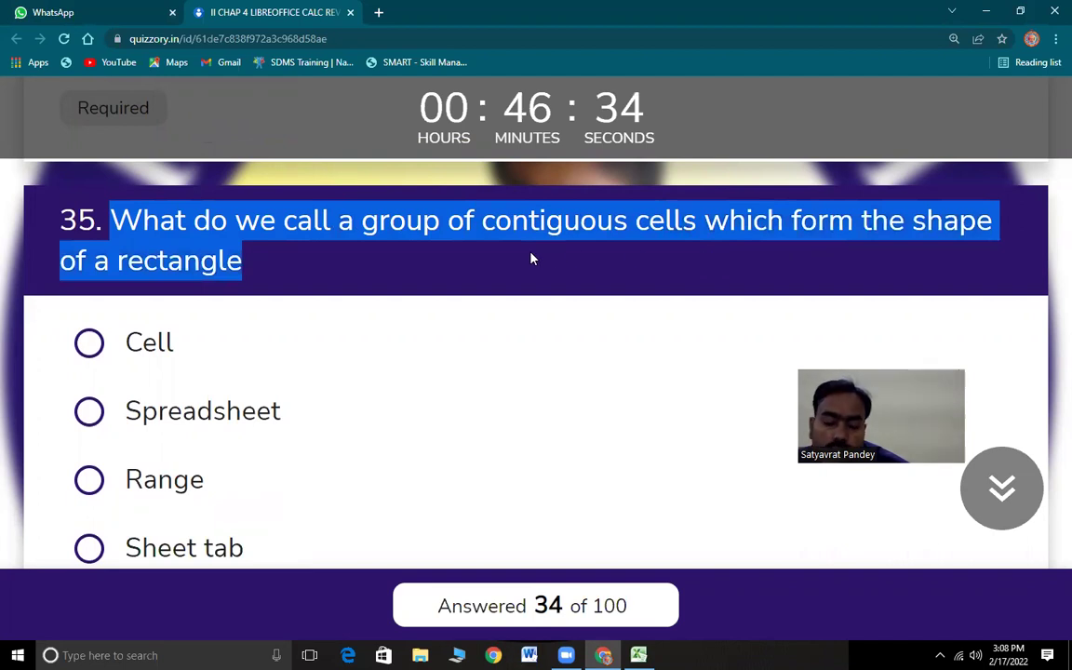
{"action": "left_click", "coordinate": [88, 480]}
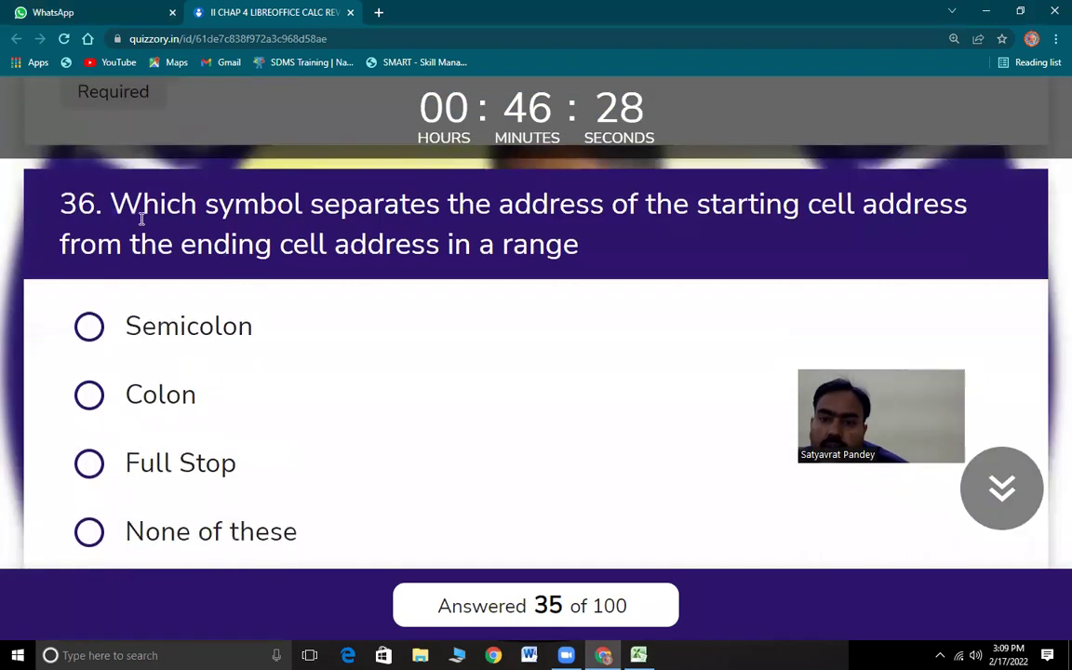
Highlight the text of questions 36 and 37, answering the range separator with Colon and the top window component with Title bar
{"action": "left_click_drag", "start_coordinate": [141, 219], "coordinate": [622, 245]}
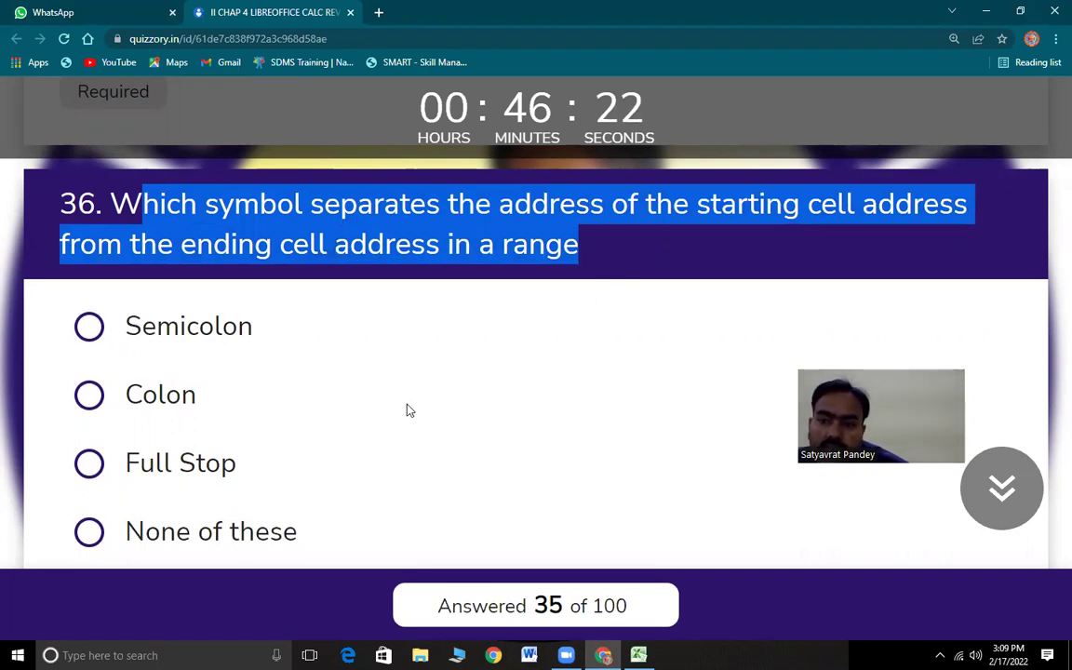
{"action": "left_click", "coordinate": [85, 395]}
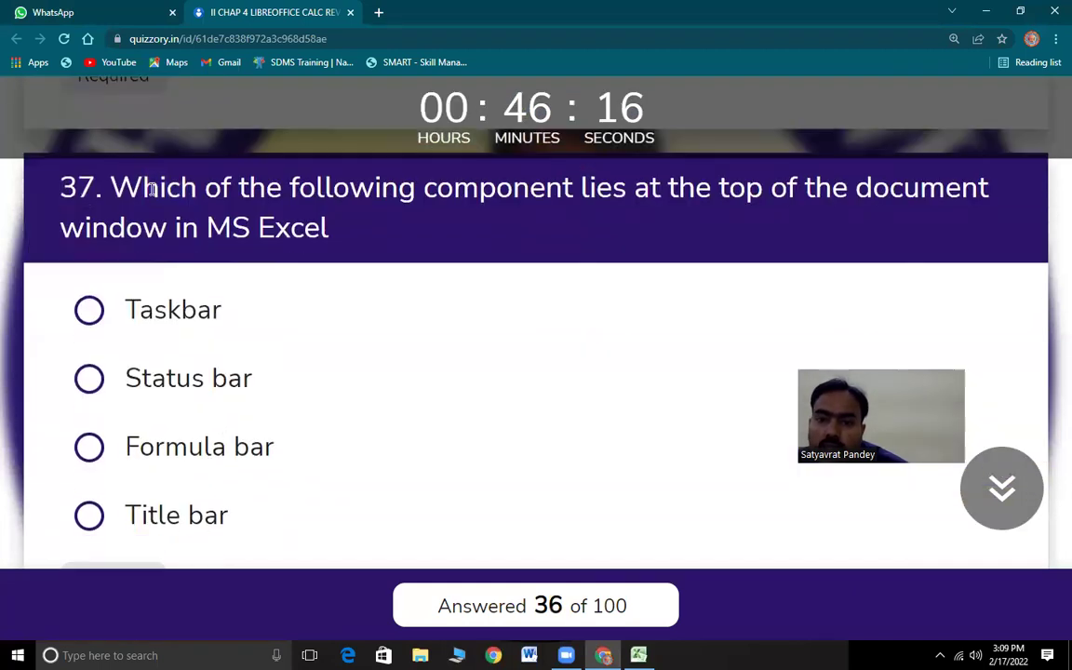
{"action": "left_click_drag", "start_coordinate": [142, 186], "coordinate": [756, 218]}
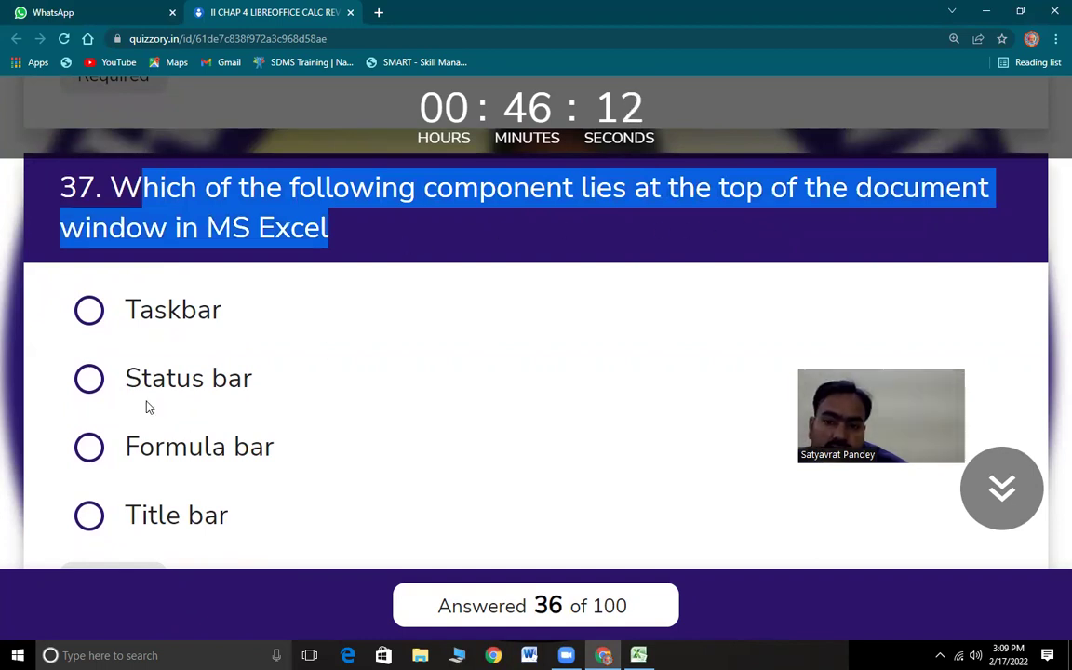
{"action": "left_click", "coordinate": [192, 523]}
Switch to Excel, move its window by the title bar, maximize it again, and return to the browser quiz
{"action": "key", "text": "alt+Tab"}
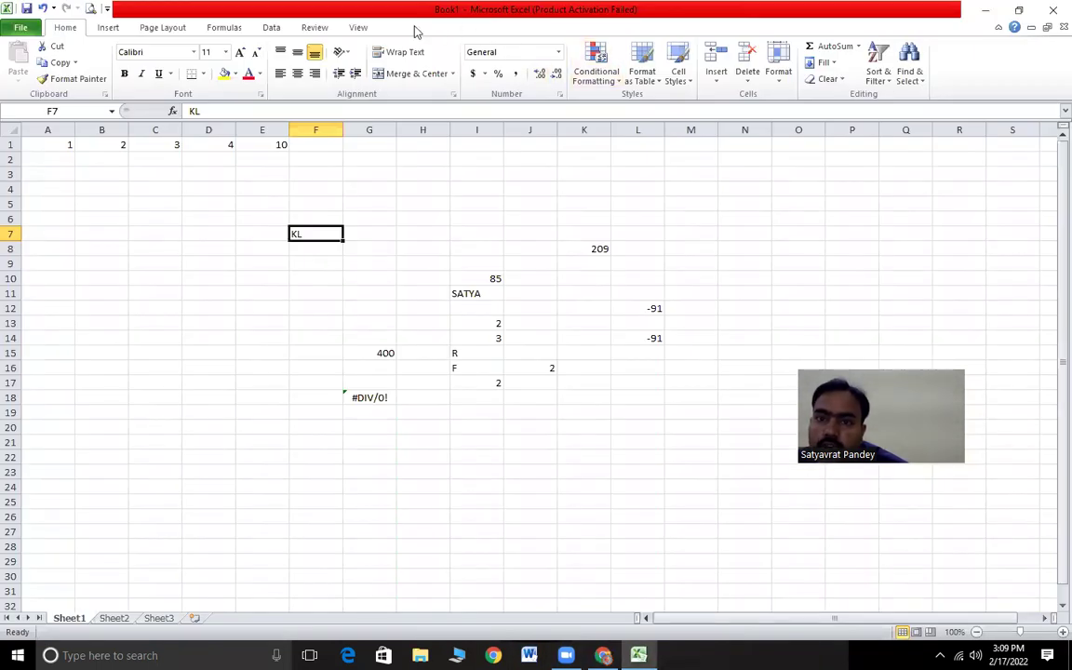
{"action": "left_click_drag", "start_coordinate": [410, 9], "coordinate": [337, 59]}
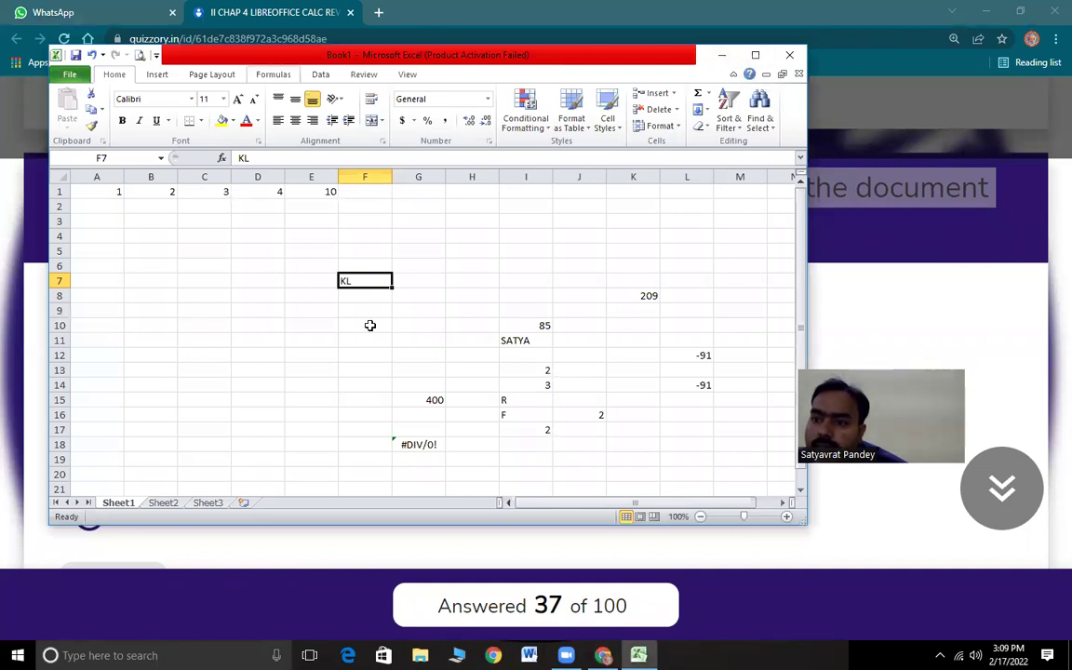
{"action": "key", "text": "super+Up"}
{"action": "key", "text": "alt+Tab"}
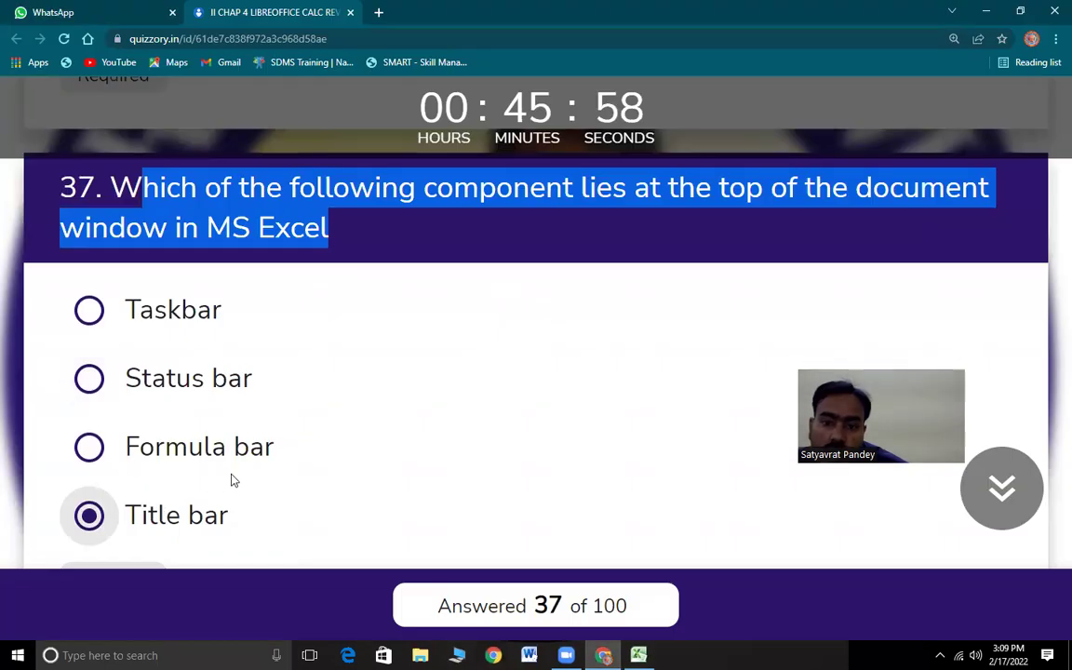
Highlight the text of question 38 about the current cell with a boundary and answer it with Active cell
{"action": "scroll", "coordinate": [233, 481], "scroll_direction": "down", "scroll_amount": 5}
{"action": "left_click_drag", "start_coordinate": [476, 107], "coordinate": [425, 183]}
{"action": "left_click", "coordinate": [524, 263]}
{"action": "scroll", "coordinate": [873, 251], "scroll_direction": "up", "scroll_amount": 1}
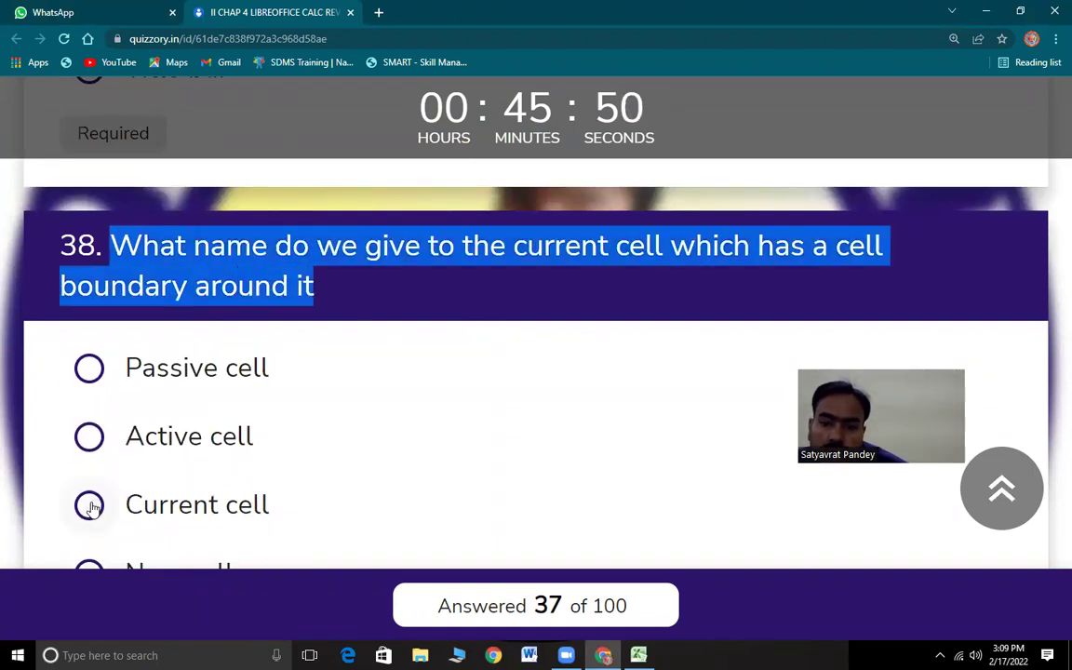
{"action": "left_click", "coordinate": [93, 445]}
Switch to Excel, select cell H6 to demonstrate the active cell, and return to the browser quiz
{"action": "key", "text": "alt+Tab"}
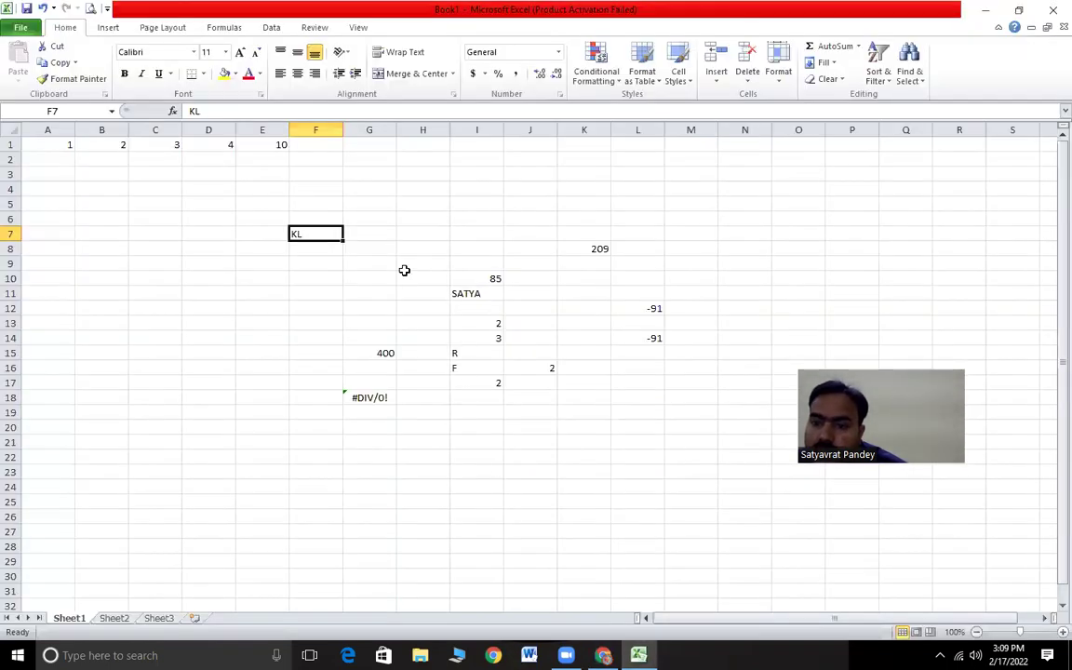
{"action": "left_click", "coordinate": [413, 217]}
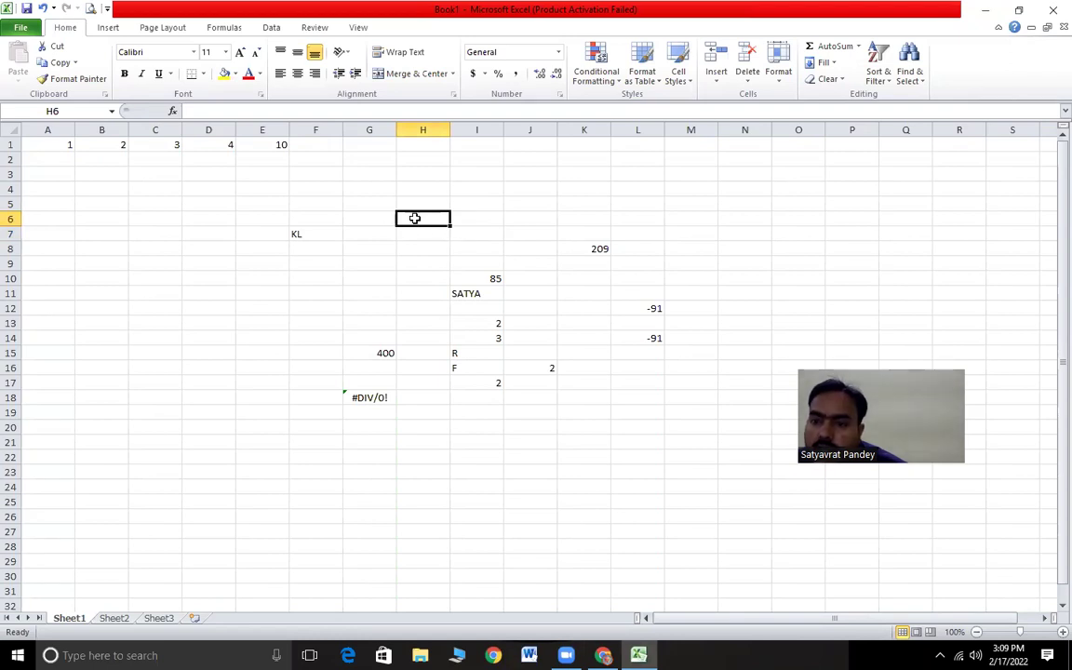
{"action": "key", "text": "alt+Tab"}
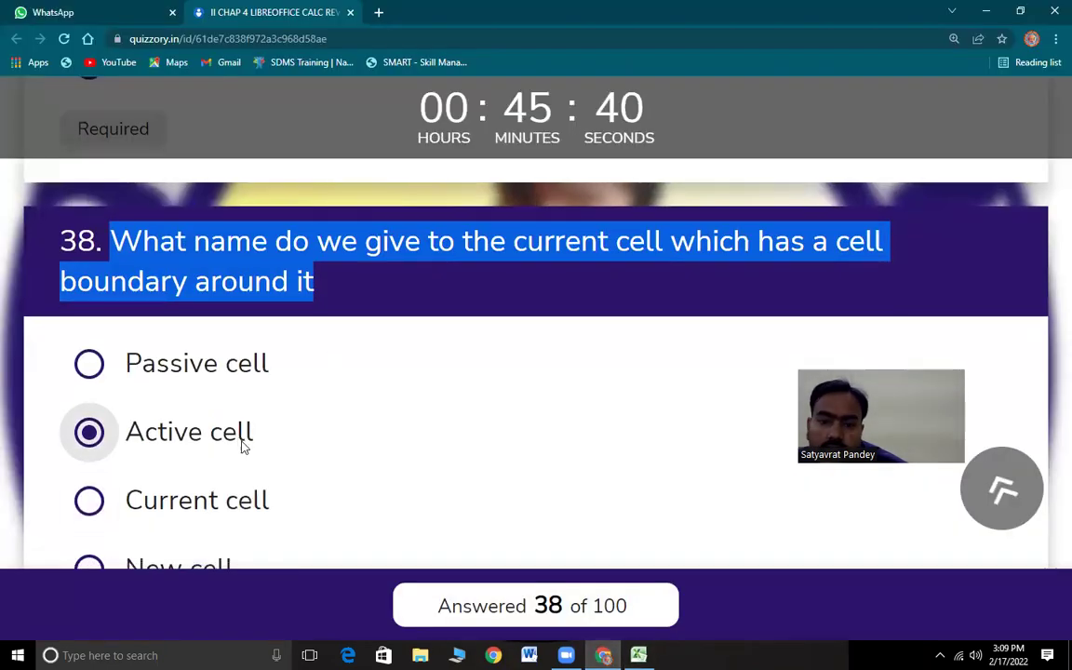
Highlight the text of questions 39 and 40, answering the last column header with XFD and the default workbook name with Book 1
{"action": "scroll", "coordinate": [280, 446], "scroll_direction": "down", "scroll_amount": 3}
{"action": "scroll", "coordinate": [289, 447], "scroll_direction": "down", "scroll_amount": 3}
{"action": "left_click_drag", "start_coordinate": [110, 229], "coordinate": [816, 256]}
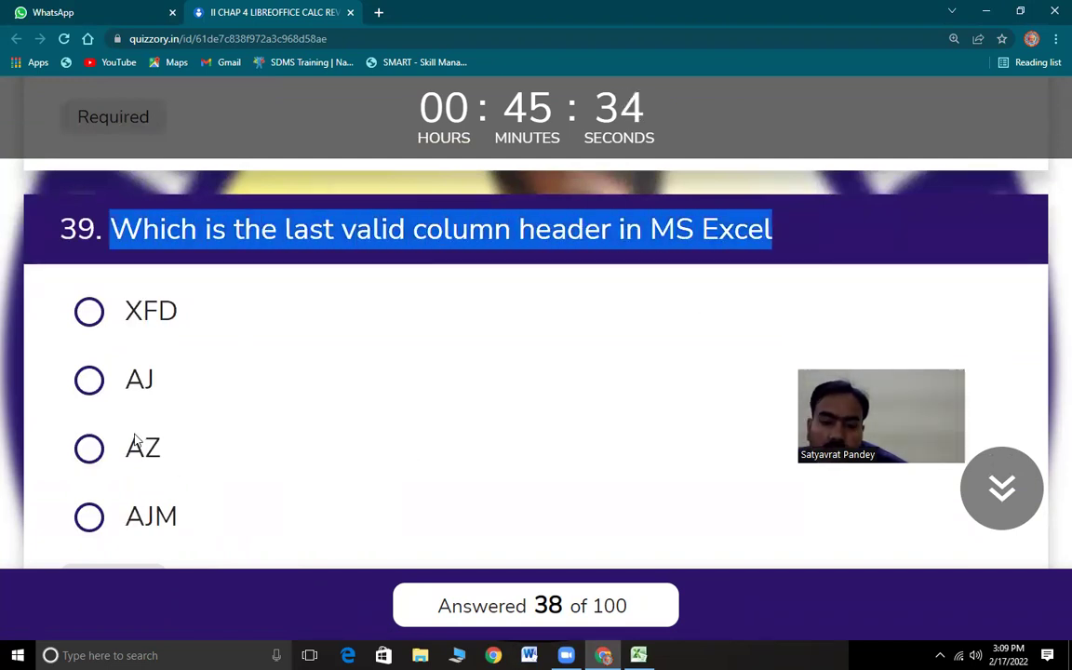
{"action": "left_click", "coordinate": [90, 315]}
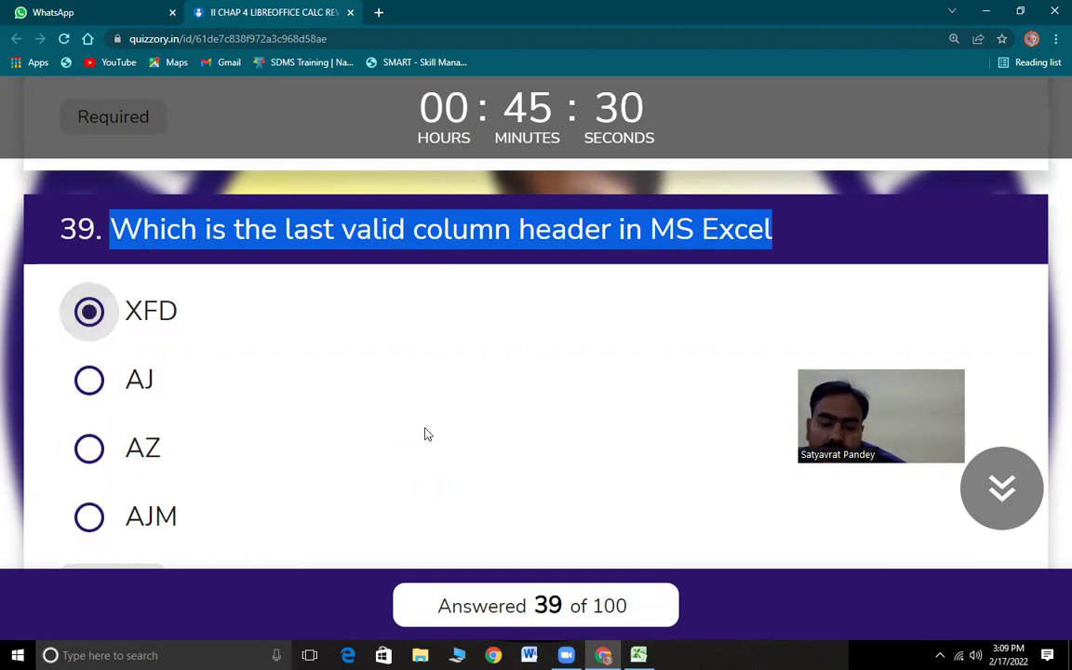
{"action": "scroll", "coordinate": [416, 433], "scroll_direction": "down", "scroll_amount": 6}
{"action": "left_click_drag", "start_coordinate": [121, 166], "coordinate": [809, 216]}
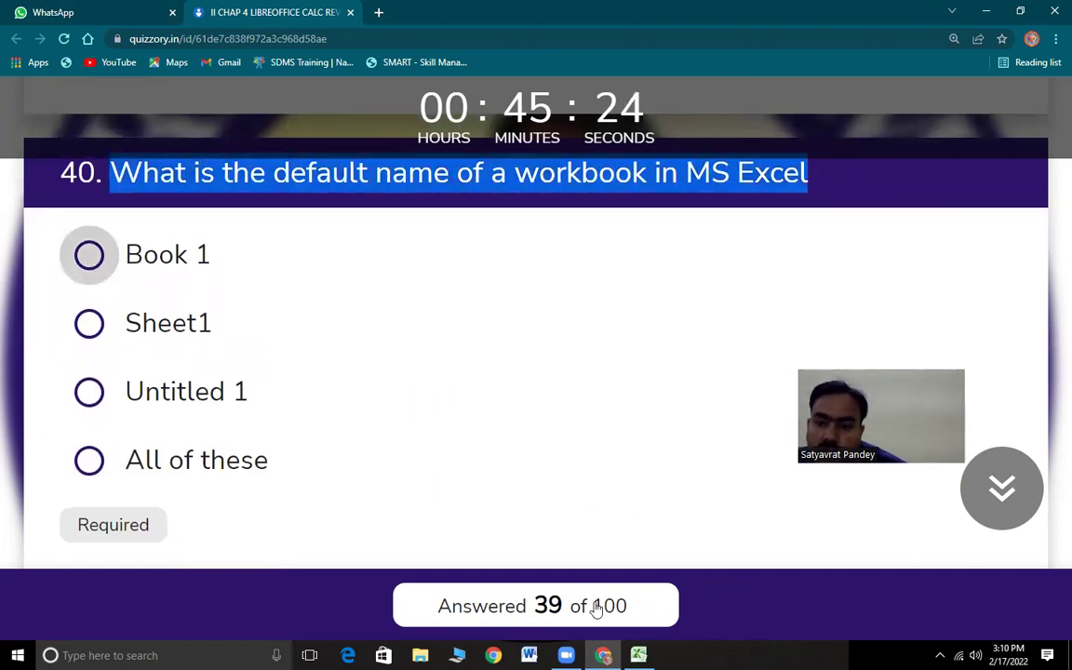
Switch to Excel to show the workbook name, restore the window down and maximize it again, and return to the browser quiz
{"action": "key", "text": "alt+Tab"}
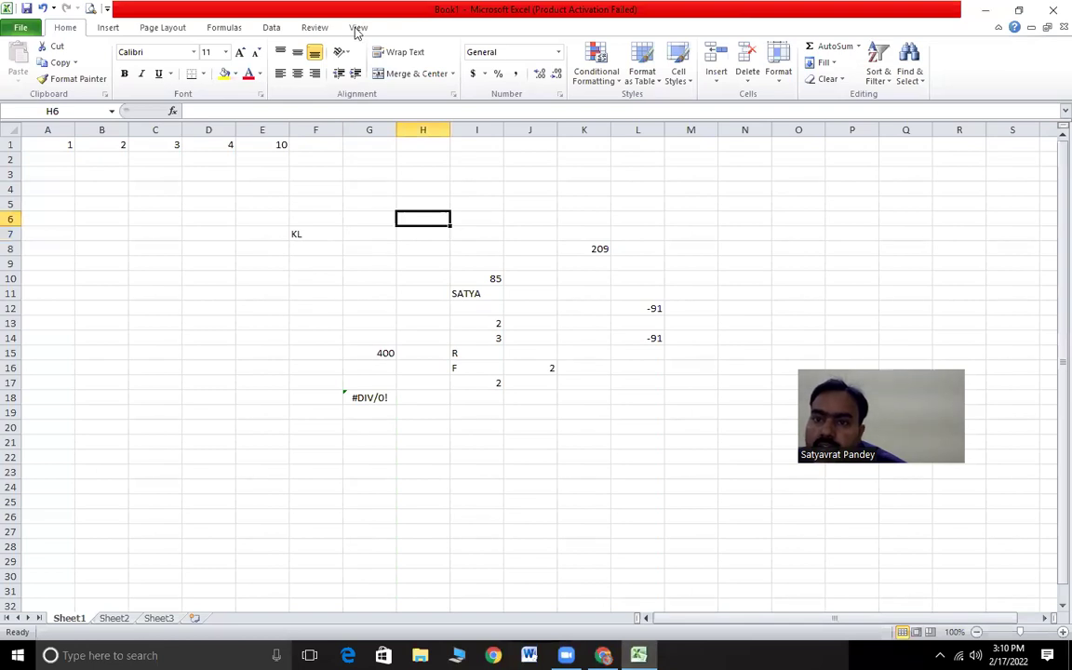
{"action": "key", "text": "super+Down"}
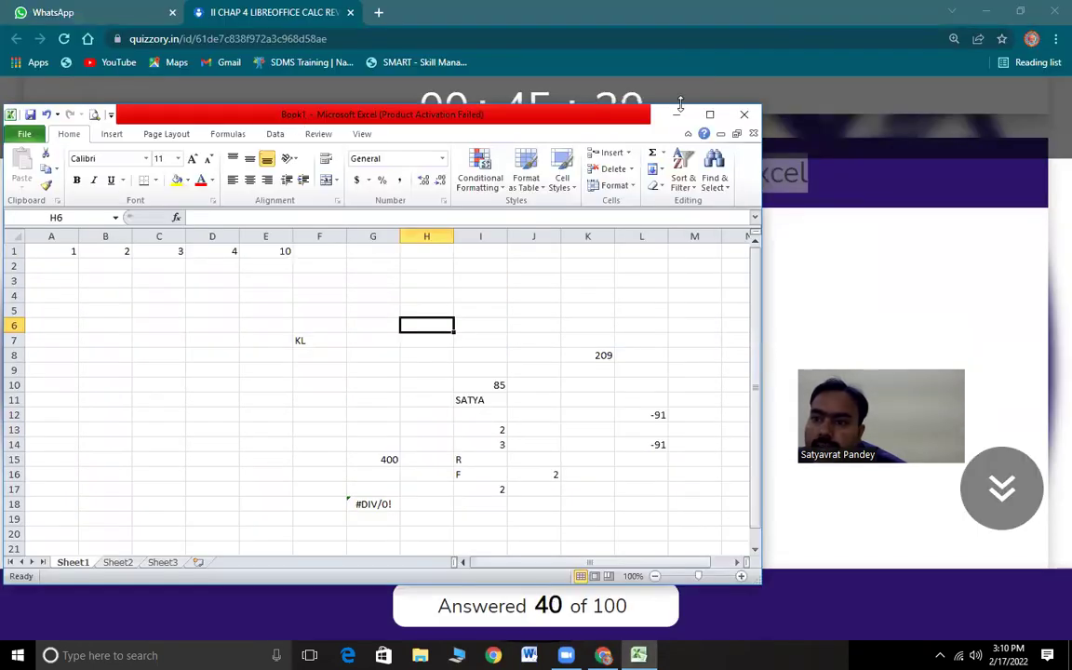
{"action": "left_click", "coordinate": [709, 113]}
{"action": "key", "text": "alt+Tab"}
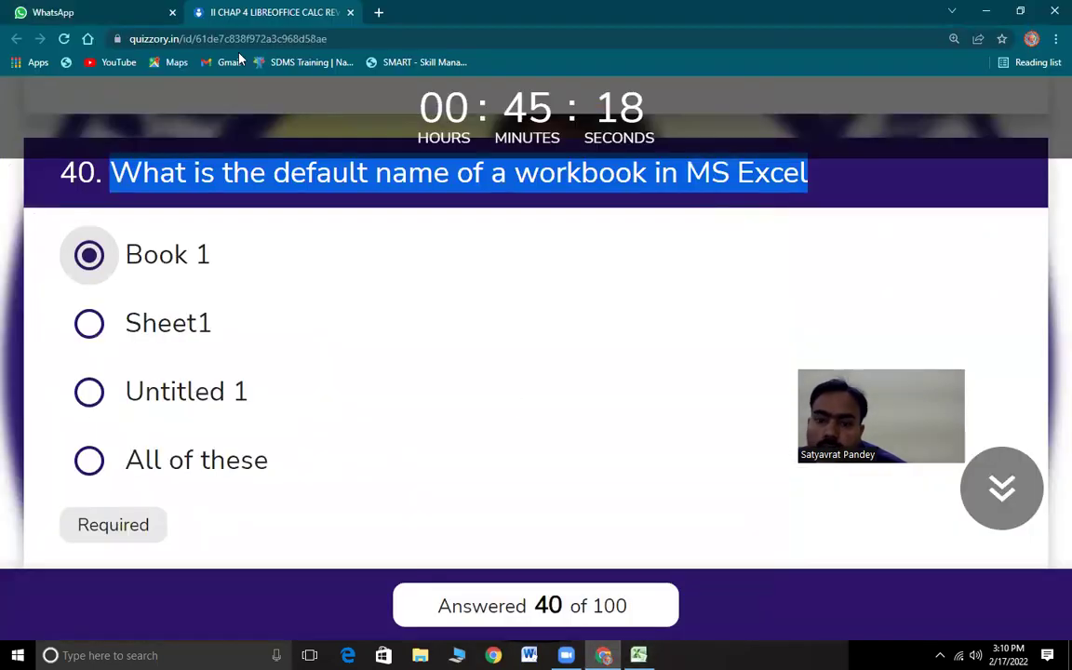
Highlight the text of question 41 about the shortcut for saving a workbook and answer it with Ctrl + s
{"action": "scroll", "coordinate": [239, 448], "scroll_direction": "down", "scroll_amount": 5}
{"action": "left_click_drag", "start_coordinate": [137, 186], "coordinate": [221, 246]}
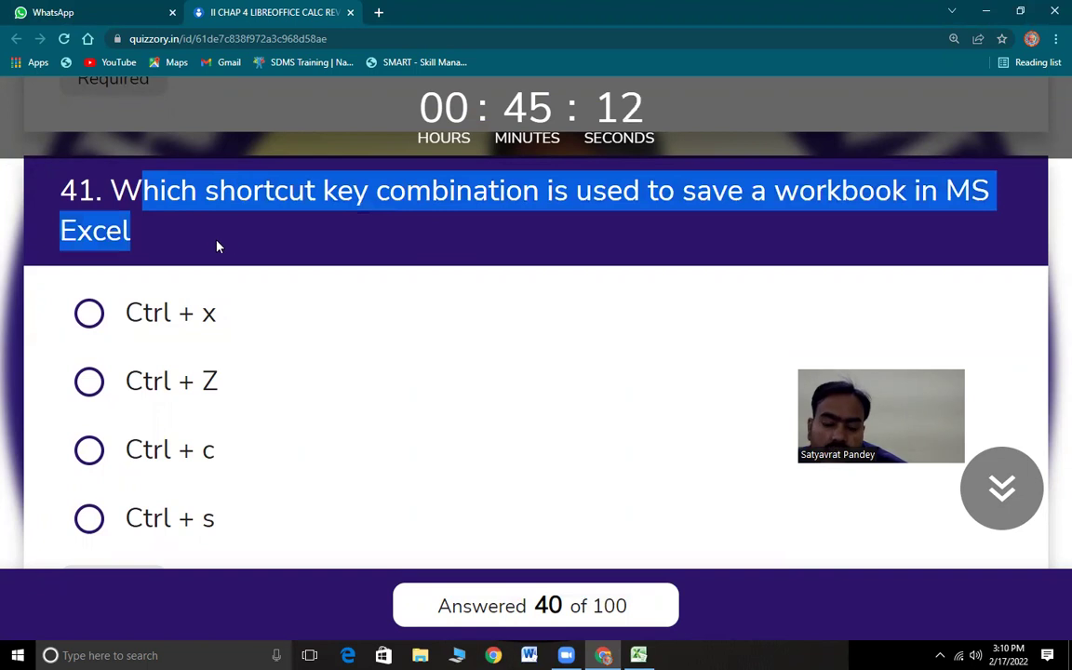
{"action": "left_click", "coordinate": [90, 518]}
Switch to Excel, bring up the Save As dialog and close it without saving, and return to the quiz at question 42
{"action": "key", "text": "alt+Tab"}
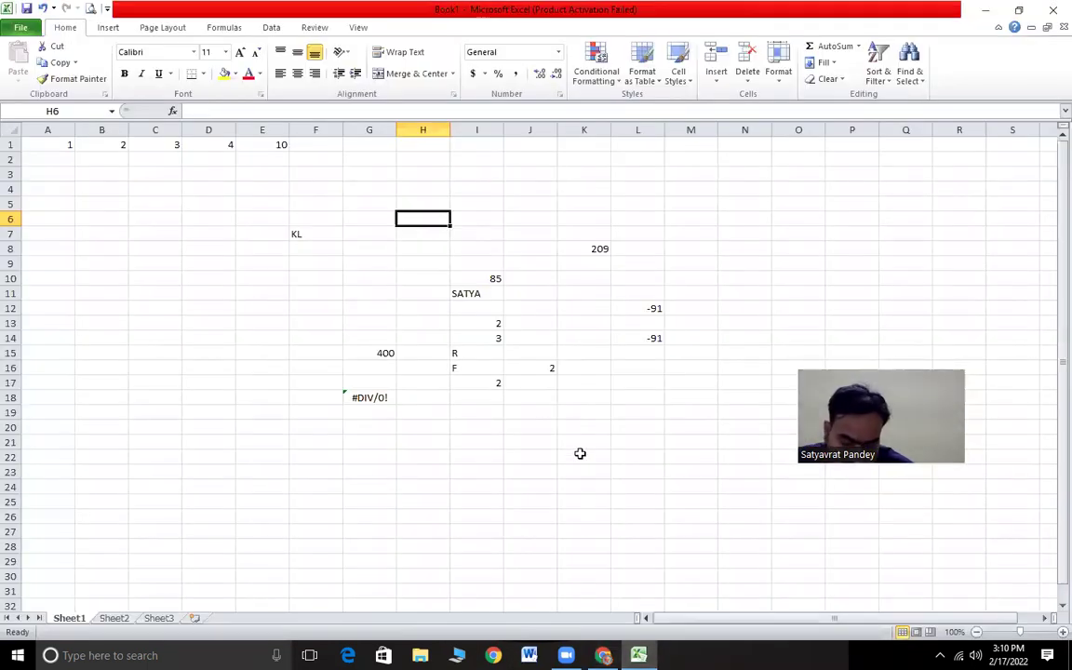
{"action": "key", "text": "ctrl+s"}
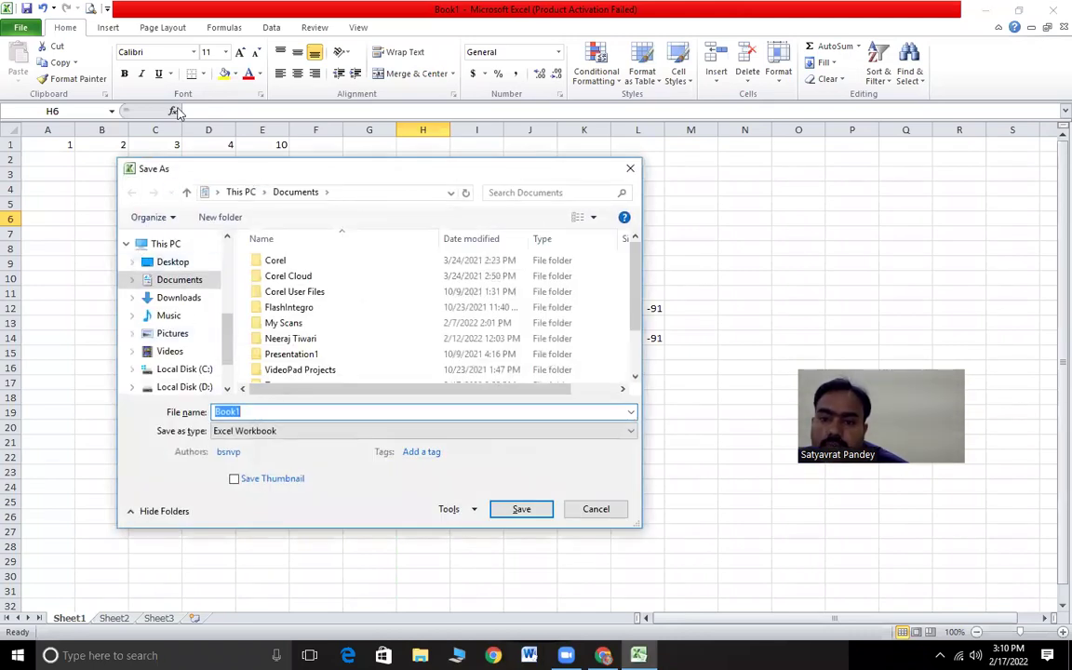
{"action": "left_click", "coordinate": [630, 169]}
{"action": "key", "text": "alt+Tab"}
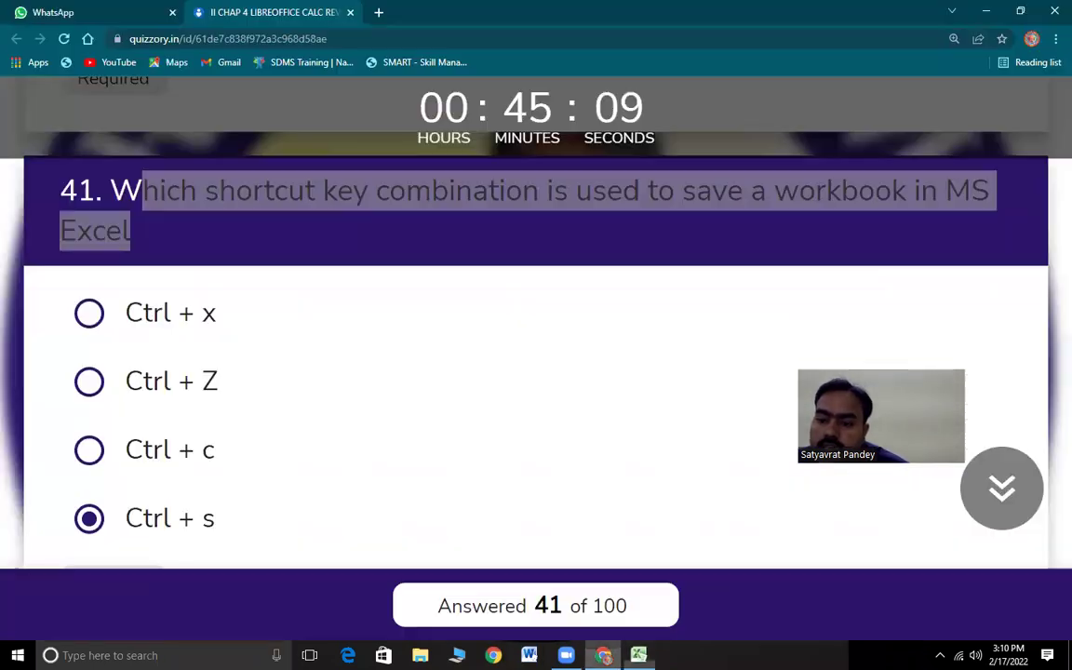
{"action": "scroll", "coordinate": [301, 519], "scroll_direction": "down", "scroll_amount": 5}
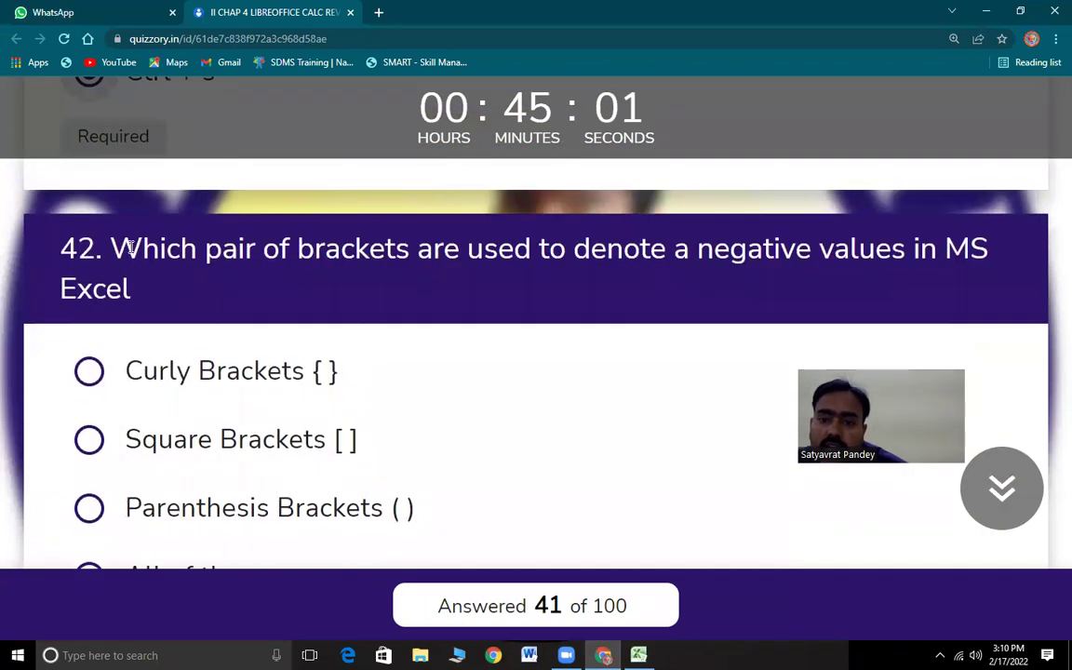
Highlight question 42 about brackets for negative values and answer it with Parenthesis Brackets ( )
{"action": "left_click_drag", "start_coordinate": [141, 246], "coordinate": [672, 275]}
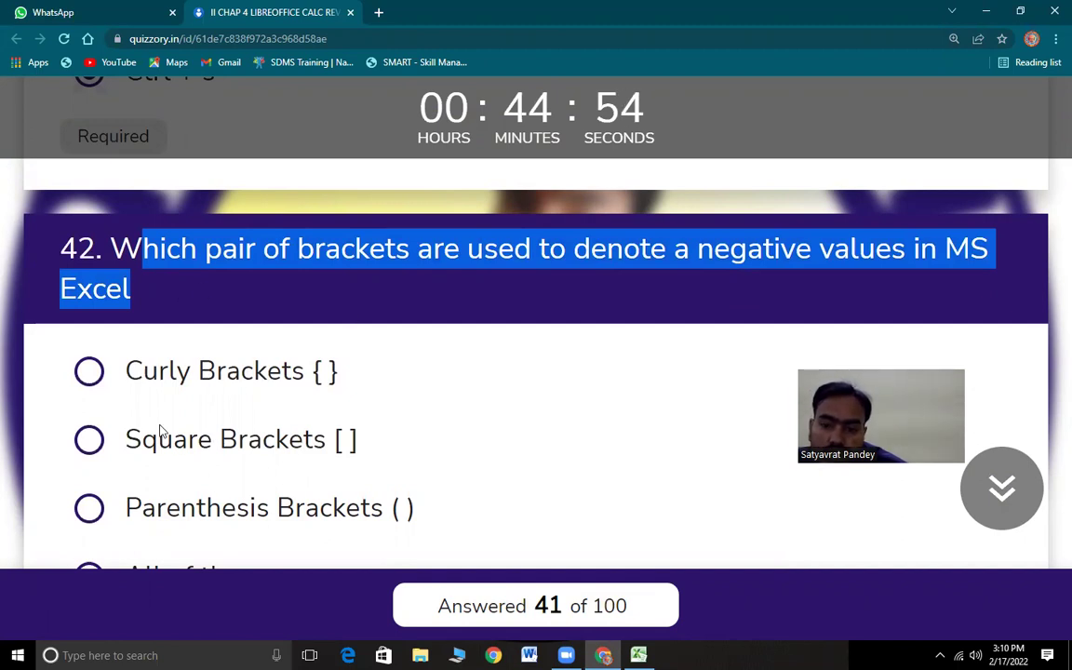
{"action": "scroll", "coordinate": [248, 486], "scroll_direction": "down", "scroll_amount": 2}
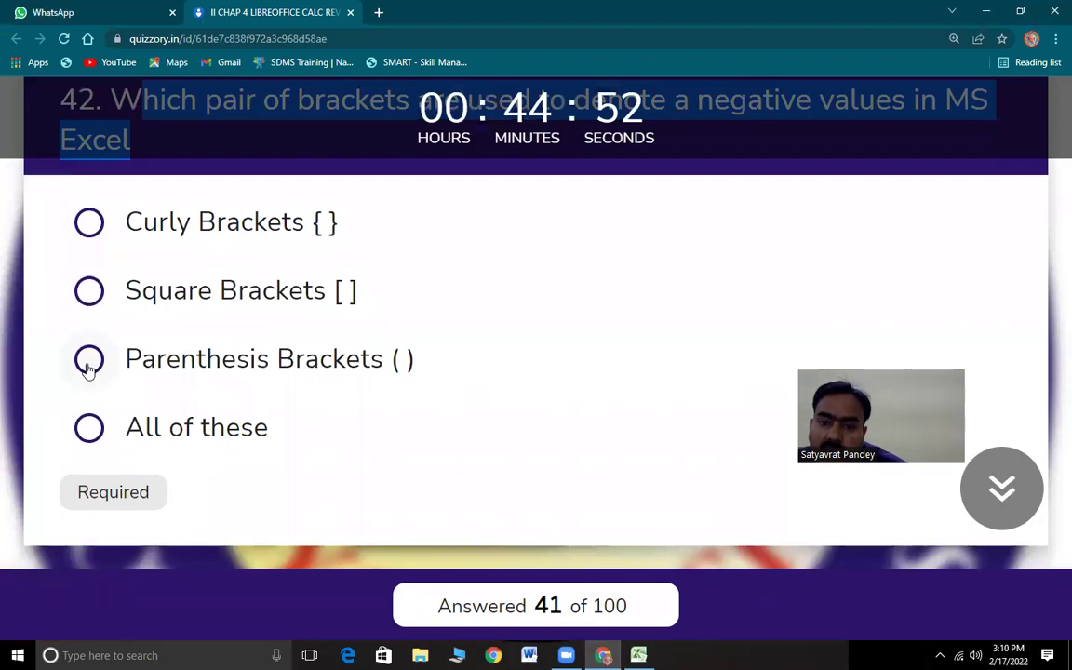
{"action": "left_click", "coordinate": [88, 364]}
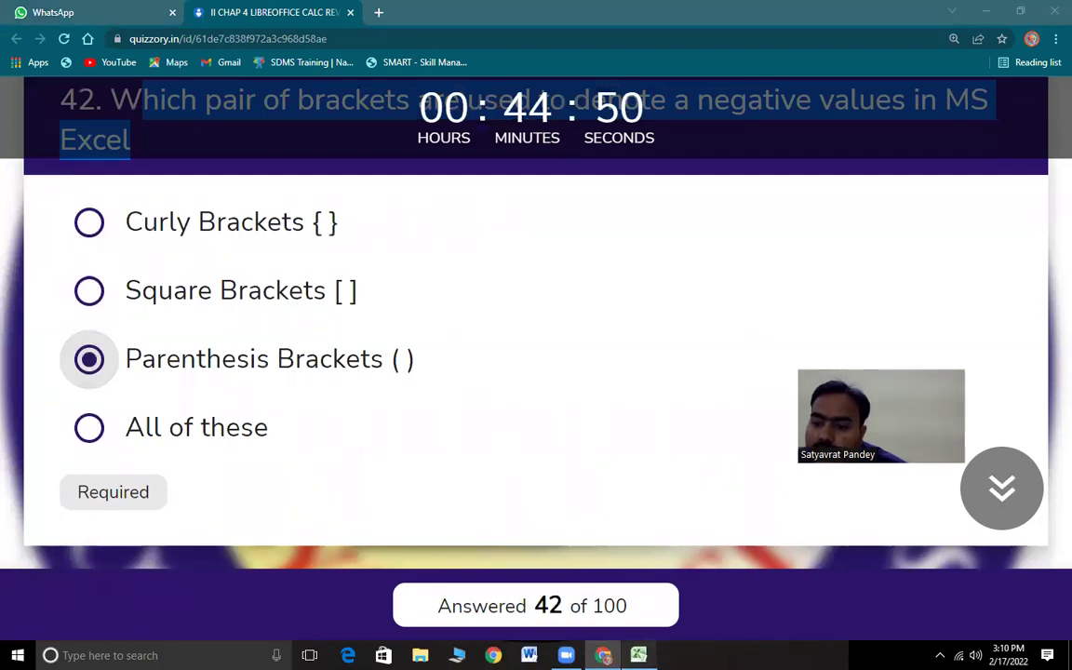
Switch to the Excel workbook and try entering a pair of parentheses in cell H10
{"action": "key", "text": "alt+Tab"}
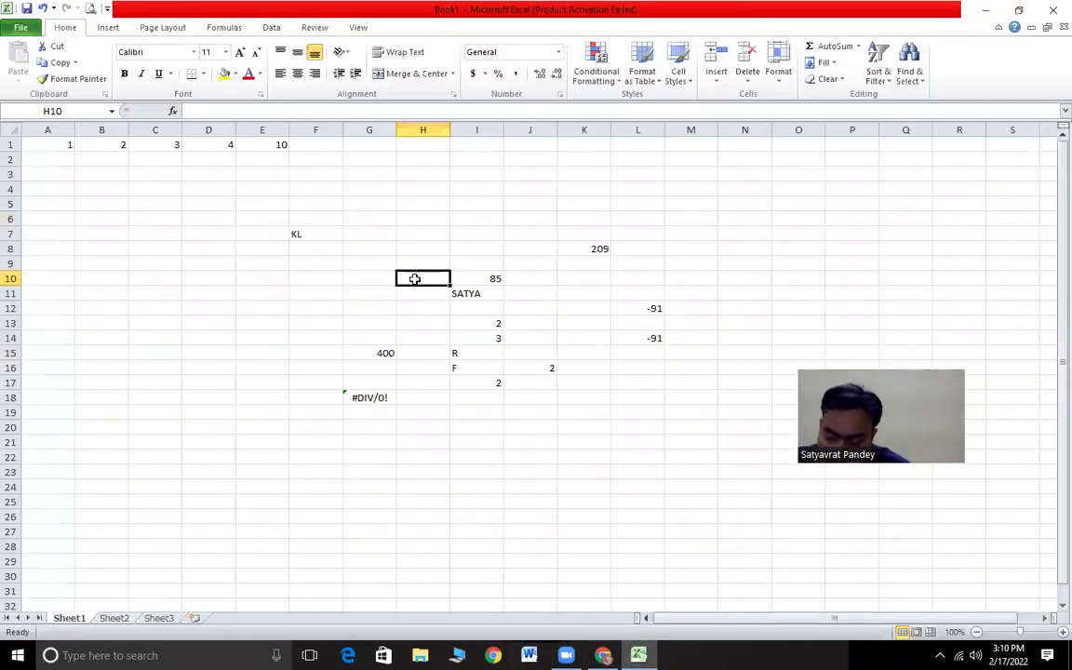
{"action": "type", "text": "()"}
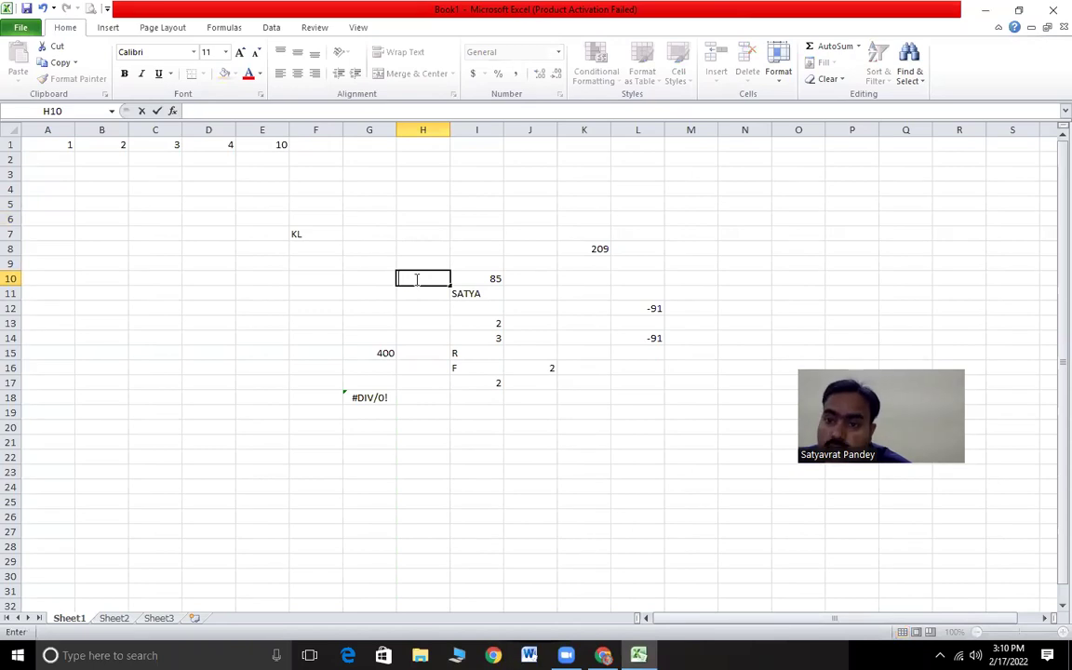
{"action": "key", "text": "alt+Tab"}
Bring up question 43 of the quiz and highlight its text about the default alignment for numbers
{"action": "scroll", "coordinate": [234, 466], "scroll_direction": "down", "scroll_amount": 5}
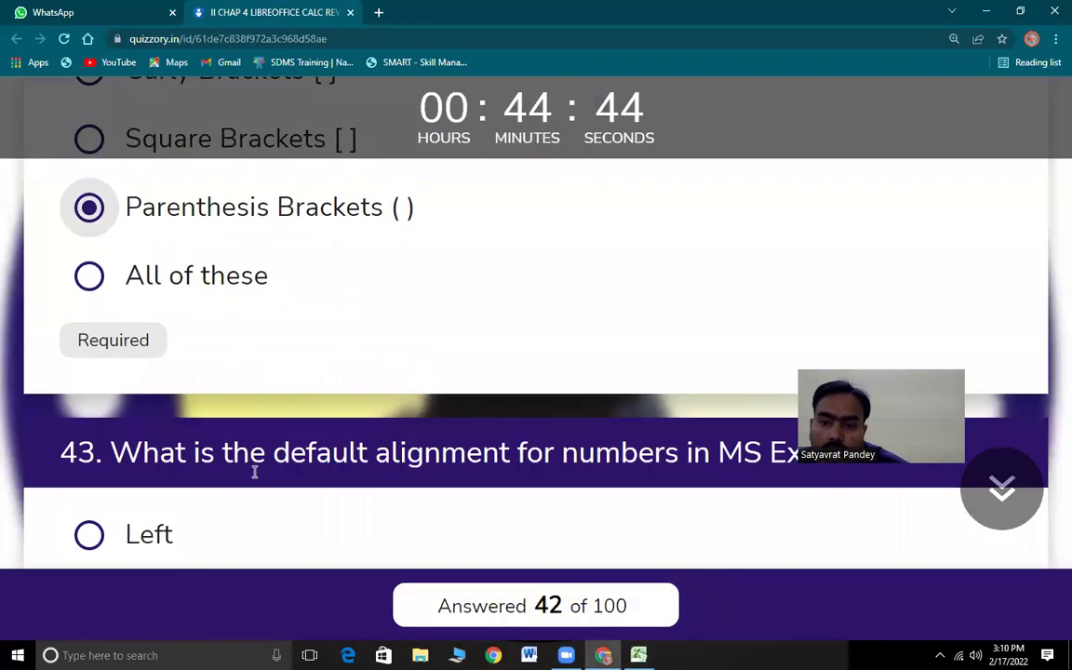
{"action": "scroll", "coordinate": [294, 318], "scroll_direction": "up", "scroll_amount": 1}
{"action": "left_click_drag", "start_coordinate": [141, 234], "coordinate": [586, 295]}
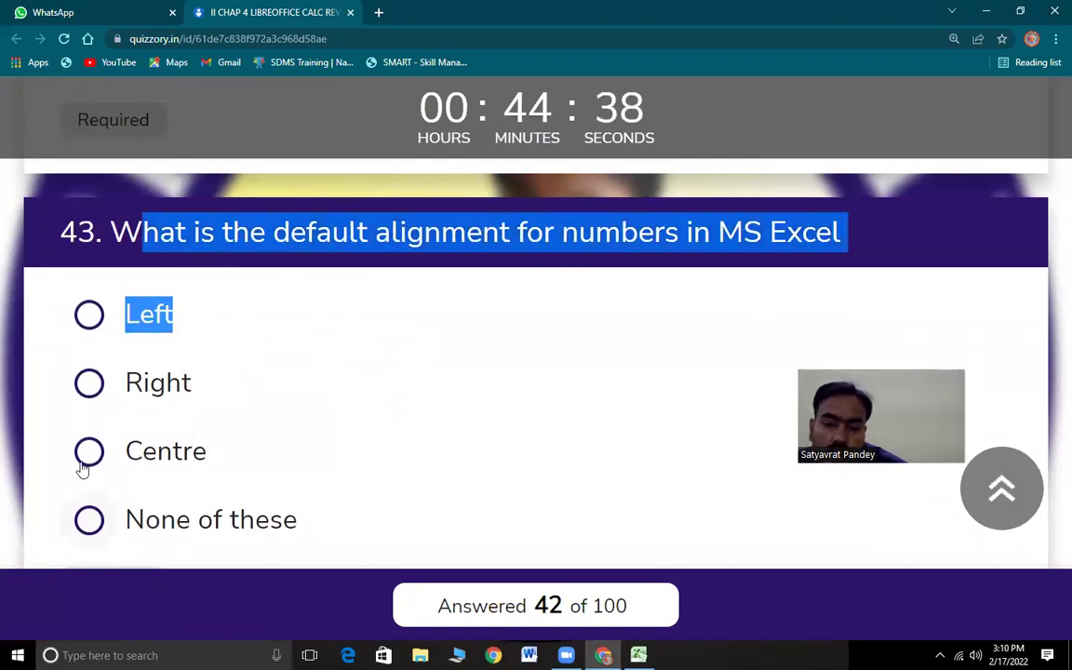
Switch to the Excel workbook and enter 123 in cell P7 to check the default number alignment
{"action": "key", "text": "alt+Tab"}
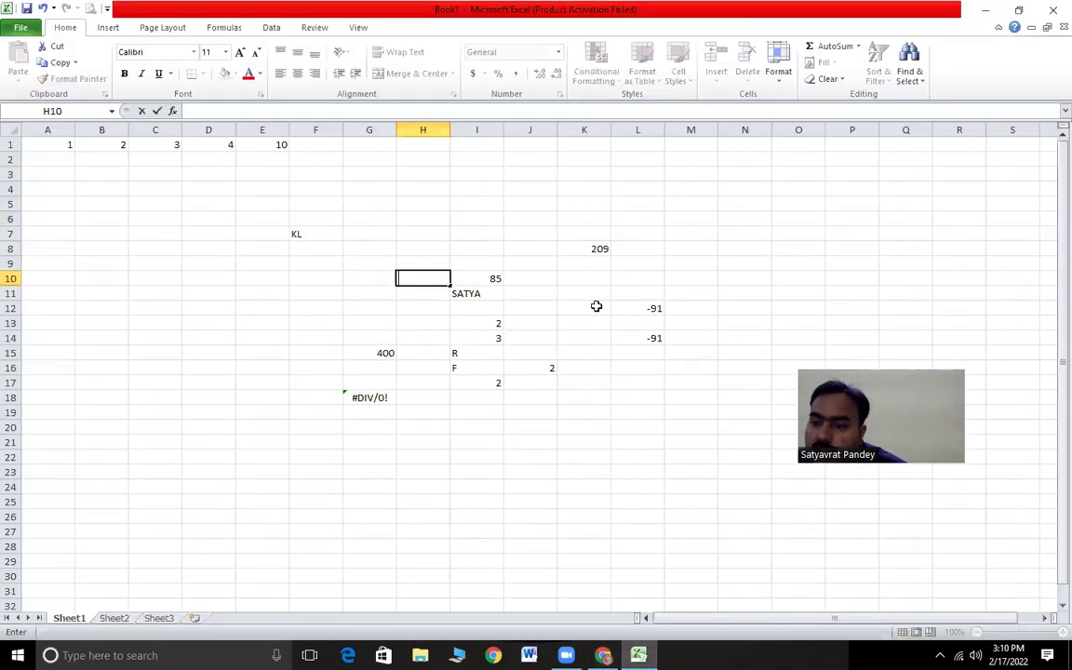
{"action": "left_click", "coordinate": [832, 231]}
{"action": "type", "text": "123"}
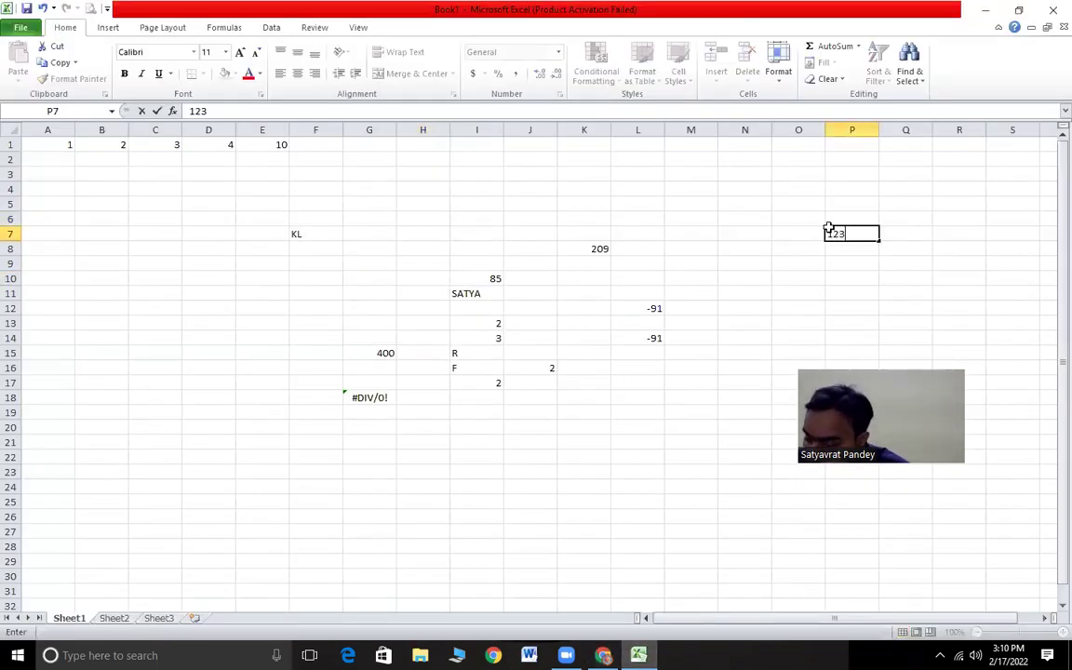
{"action": "key", "text": "Return"}
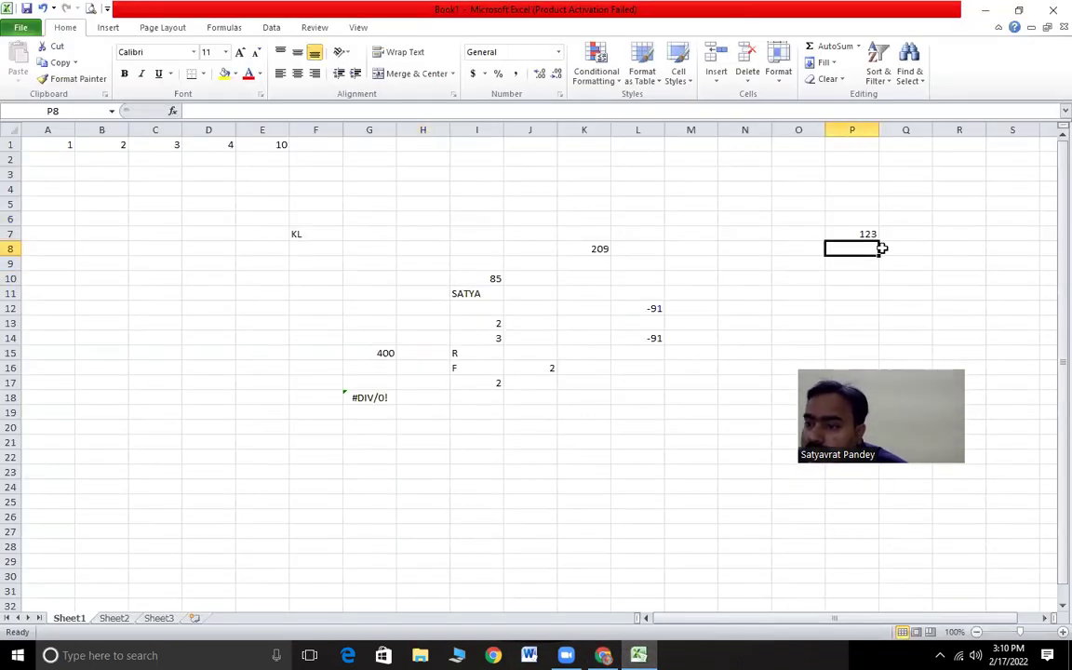
{"action": "left_click", "coordinate": [871, 235]}
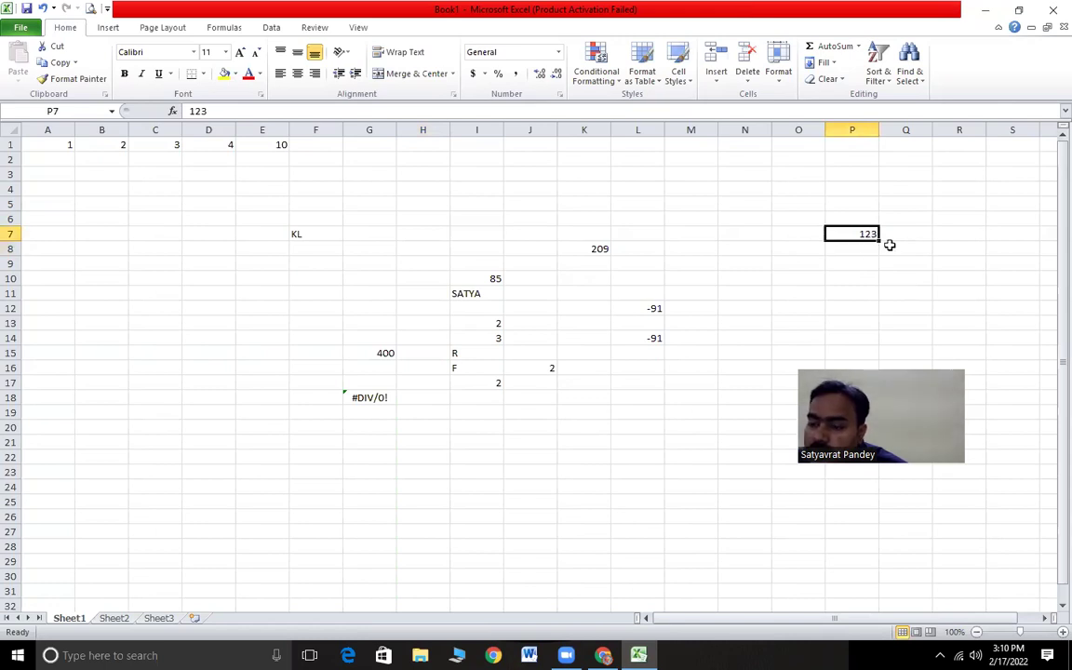
Return to the quiz and answer question 43 with Right and question 44 with Formula
{"action": "key", "text": "alt+Tab"}
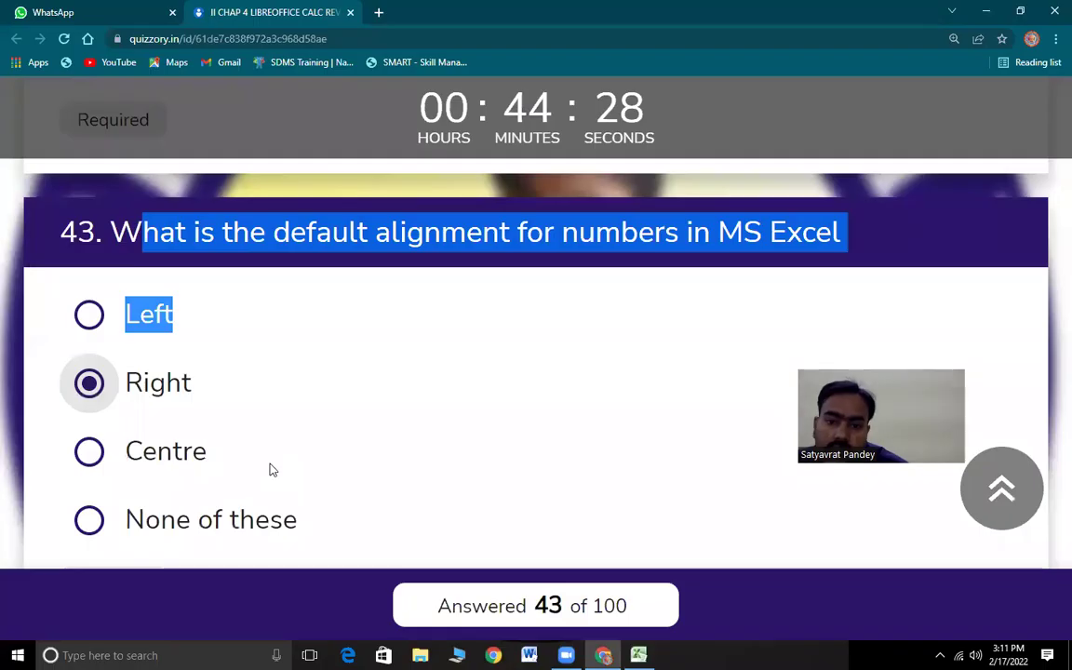
{"action": "scroll", "coordinate": [258, 437], "scroll_direction": "down", "scroll_amount": 5}
{"action": "left_click_drag", "start_coordinate": [110, 249], "coordinate": [564, 300]}
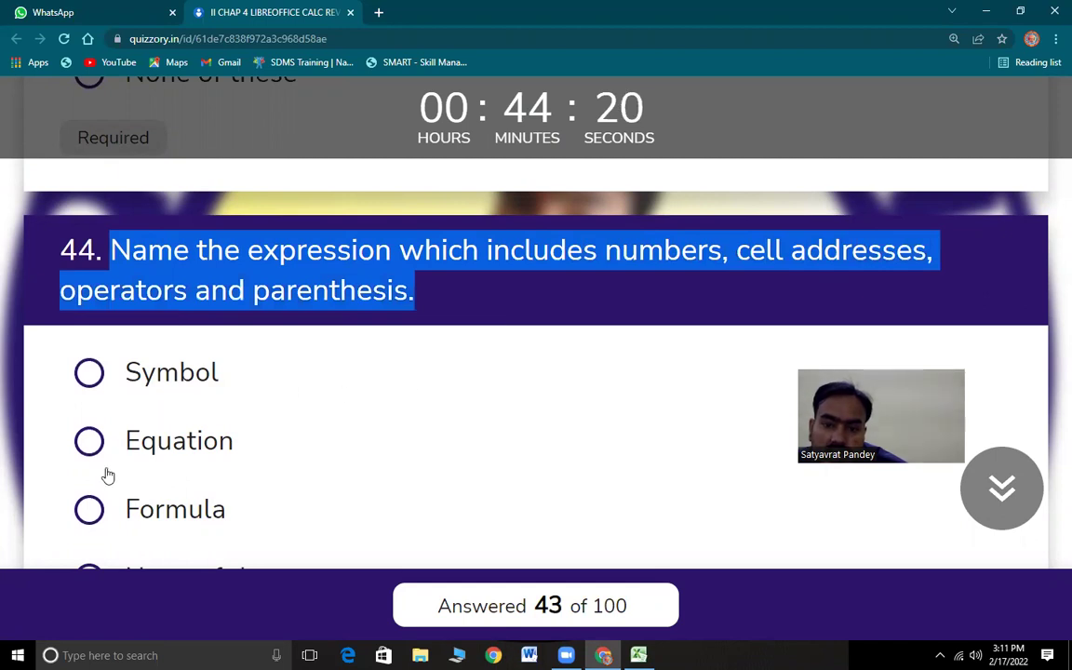
{"action": "scroll", "coordinate": [237, 448], "scroll_direction": "down", "scroll_amount": 1}
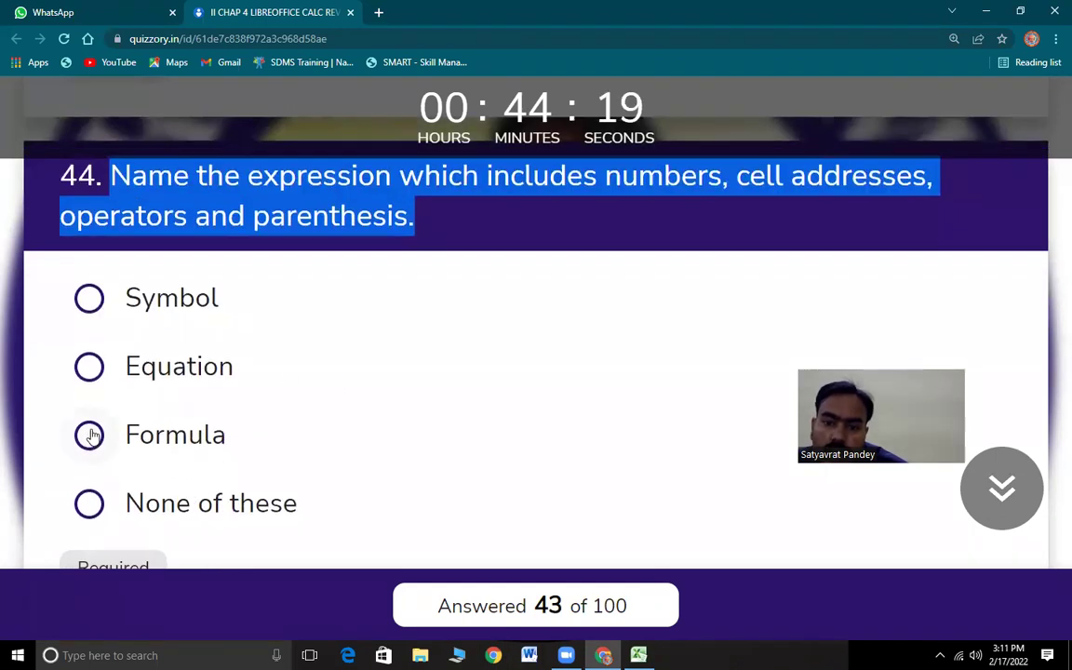
{"action": "left_click", "coordinate": [255, 436]}
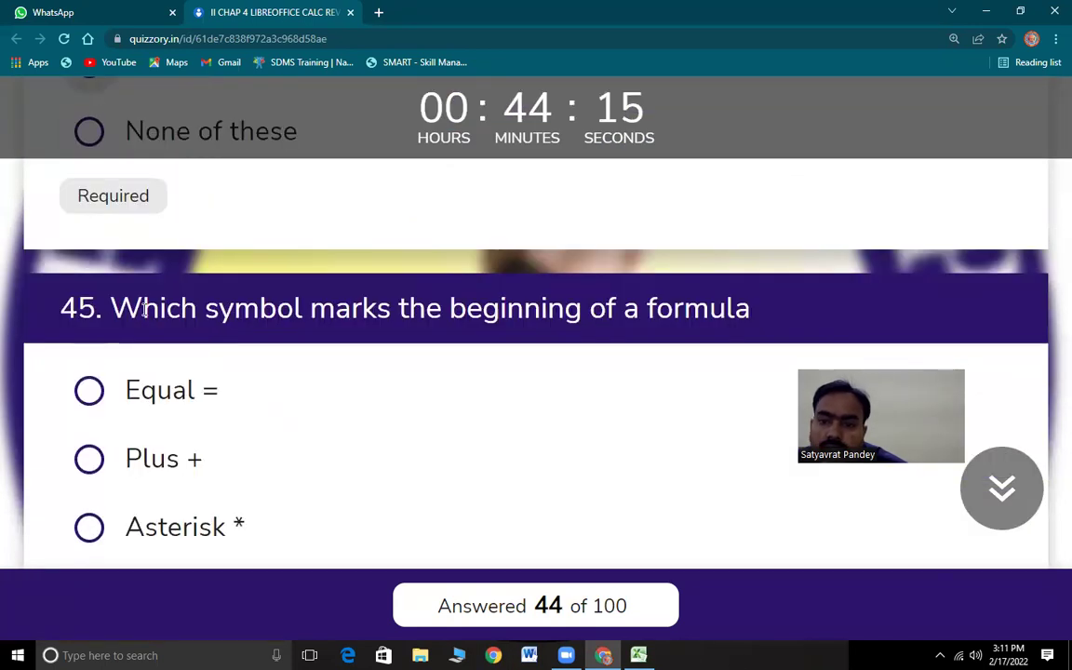
Answer question 45 with Equal = and examine the start of the formula in Excel cell G15 without changing it
{"action": "left_click_drag", "start_coordinate": [144, 310], "coordinate": [750, 310]}
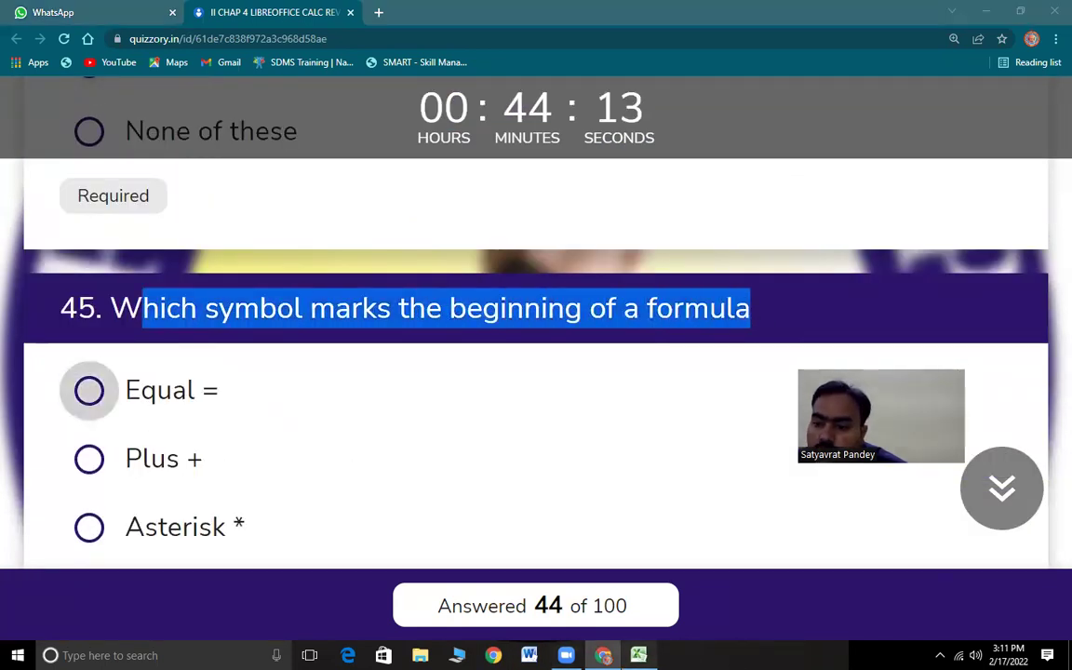
{"action": "key", "text": "alt+Tab"}
{"action": "left_click", "coordinate": [379, 358]}
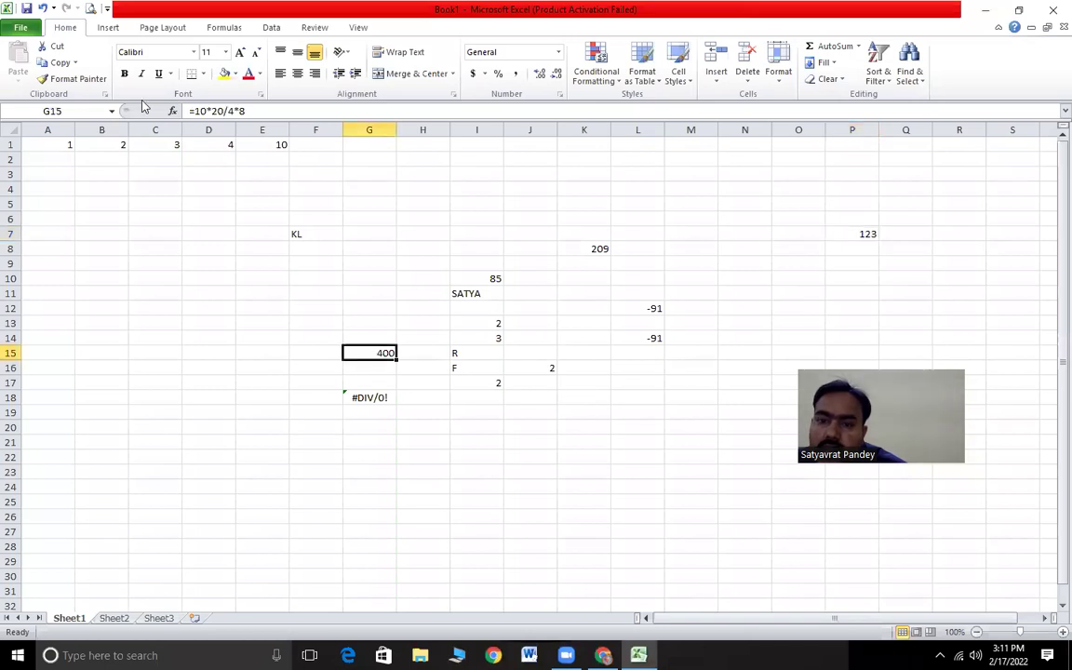
{"action": "left_click", "coordinate": [197, 110]}
{"action": "left_click", "coordinate": [351, 280]}
{"action": "left_click", "coordinate": [584, 456]}
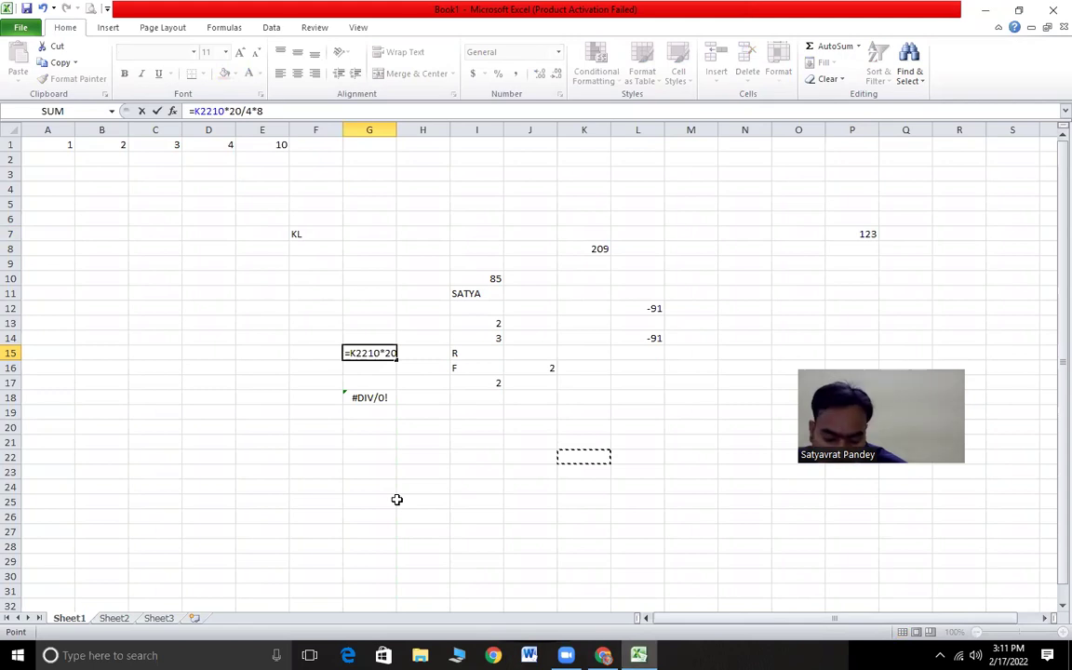
{"action": "key", "text": "Escape"}
{"action": "key", "text": "alt+Tab"}
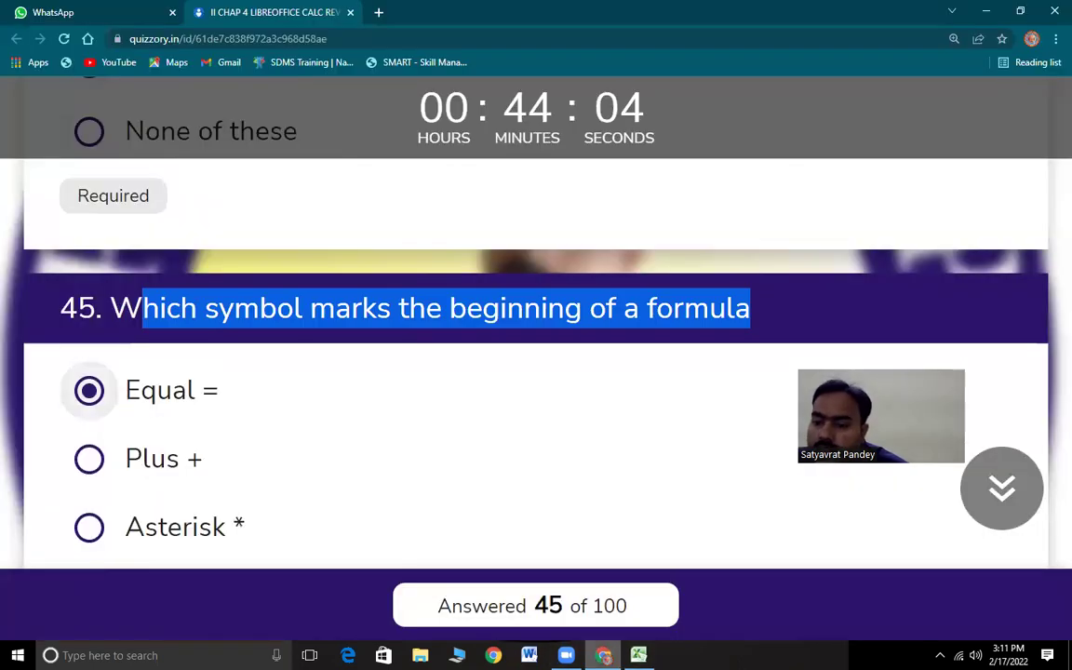
Go to question 46, highlight its text and answer it
{"action": "scroll", "coordinate": [246, 418], "scroll_direction": "down", "scroll_amount": 4}
{"action": "scroll", "coordinate": [246, 418], "scroll_direction": "down", "scroll_amount": 3}
{"action": "left_click_drag", "start_coordinate": [110, 177], "coordinate": [835, 198]}
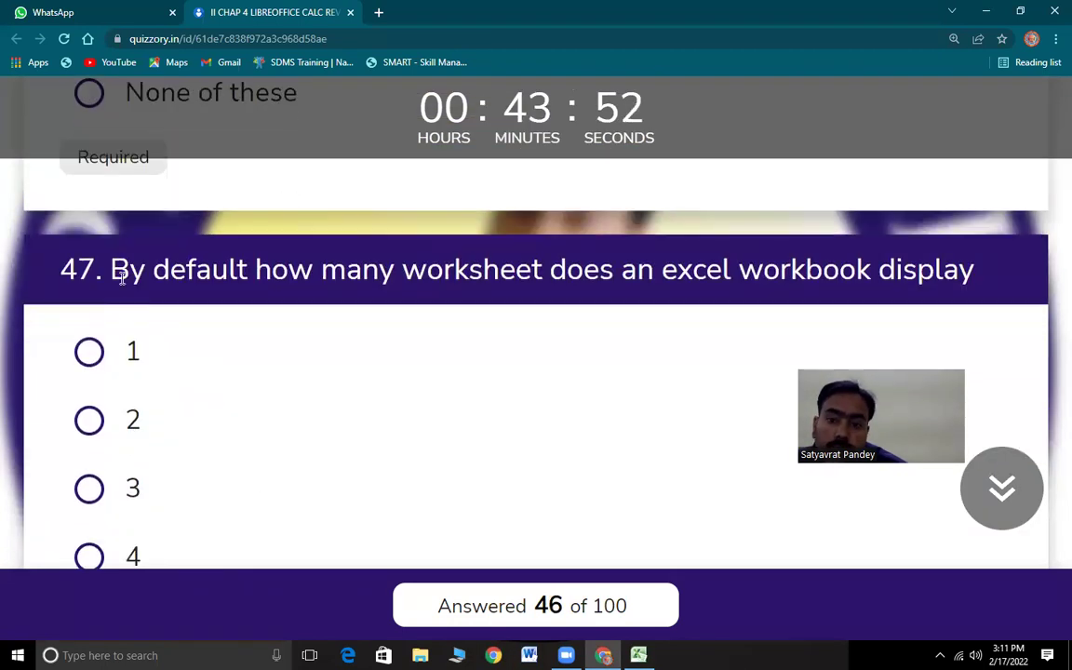
Highlight question 47 about the default number of worksheets and answer it with 3
{"action": "left_click_drag", "start_coordinate": [130, 270], "coordinate": [937, 313]}
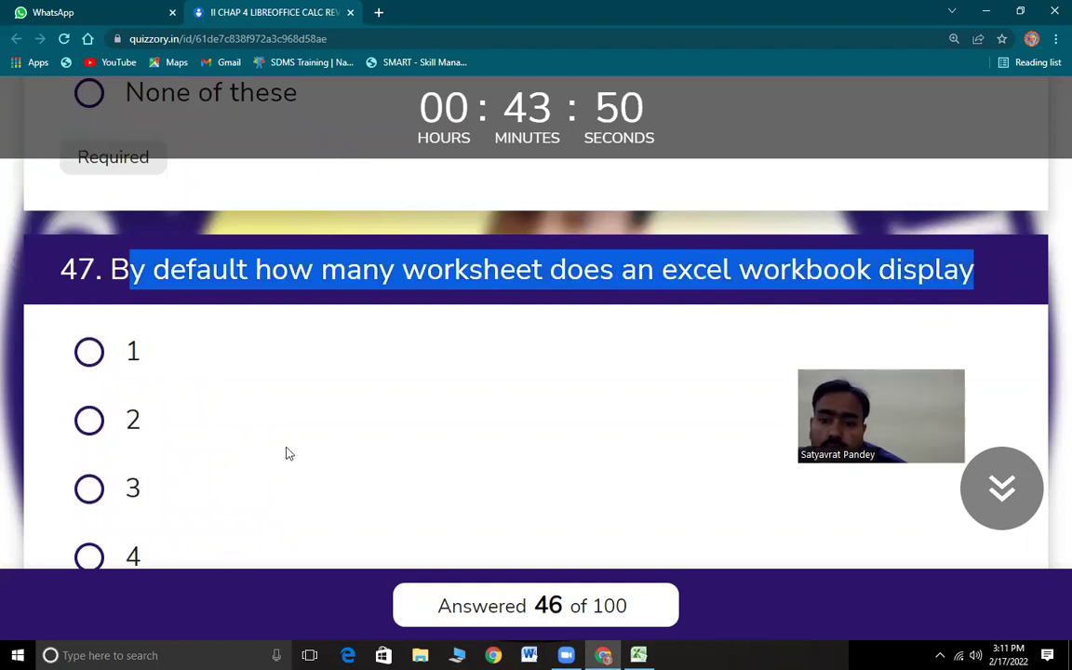
{"action": "scroll", "coordinate": [265, 466], "scroll_direction": "down", "scroll_amount": 1}
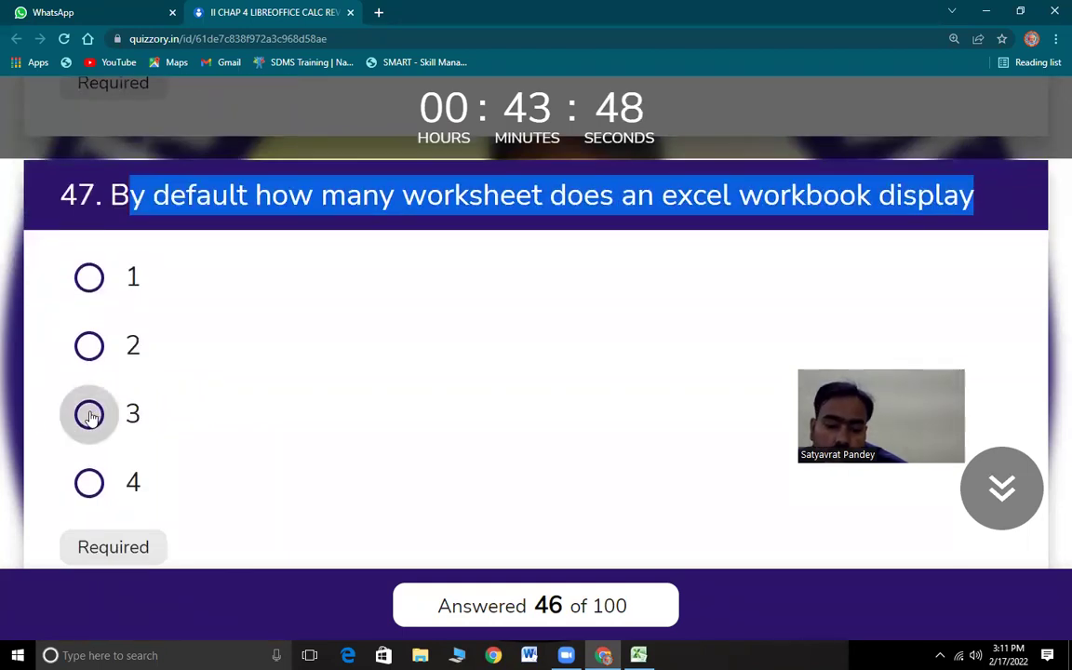
{"action": "left_click", "coordinate": [90, 415]}
Look through Sheet1, Sheet2 and Sheet3 in the Excel workbook to check the default worksheets
{"action": "key", "text": "alt+Tab"}
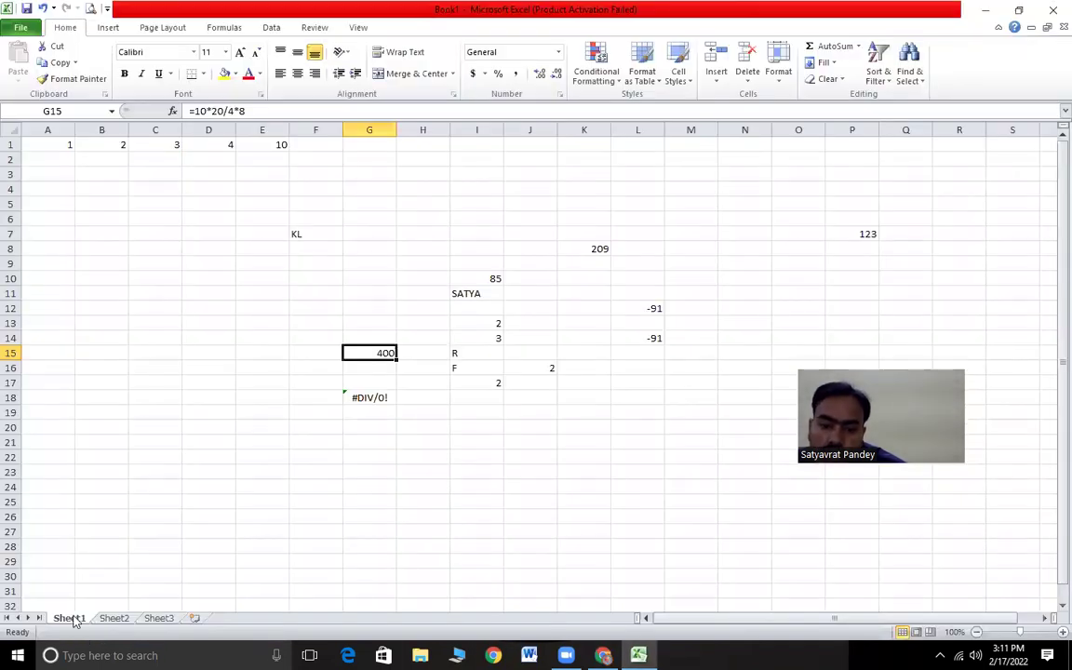
{"action": "left_click", "coordinate": [116, 619]}
{"action": "left_click", "coordinate": [160, 619]}
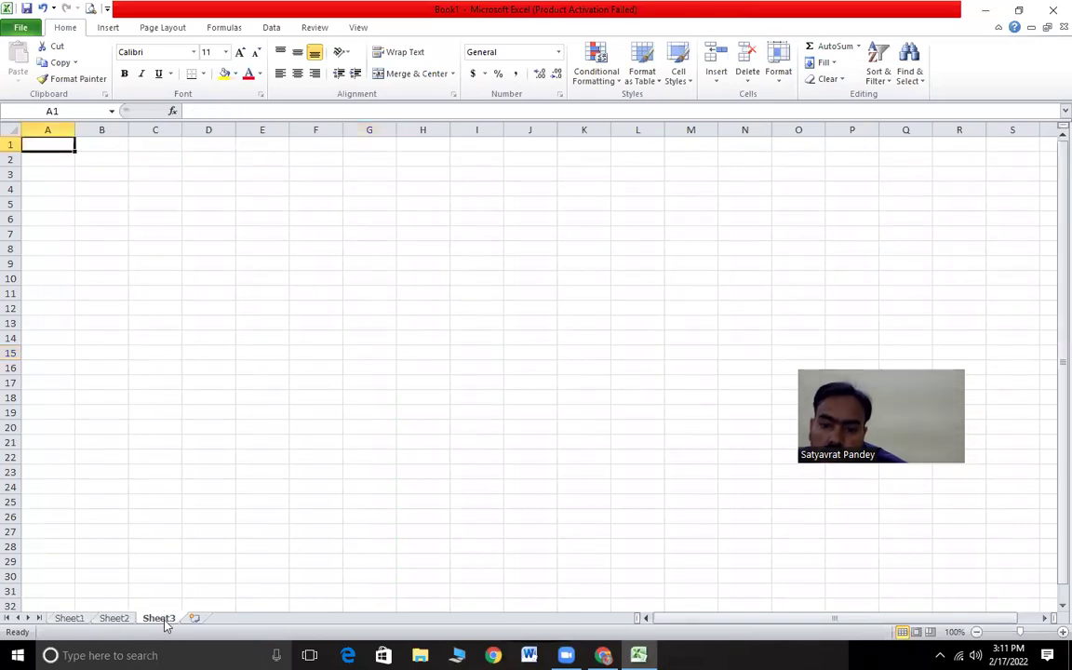
{"action": "left_click", "coordinate": [73, 619]}
{"action": "left_click", "coordinate": [124, 619]}
{"action": "left_click", "coordinate": [159, 619]}
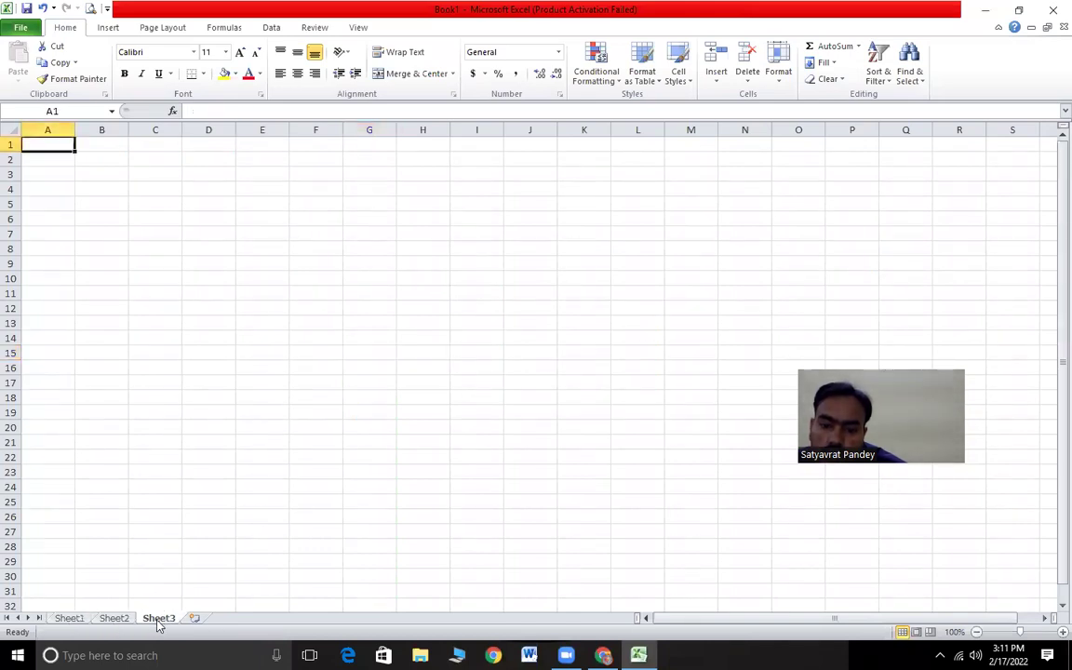
{"action": "left_click", "coordinate": [77, 619]}
{"action": "key", "text": "alt+Tab"}
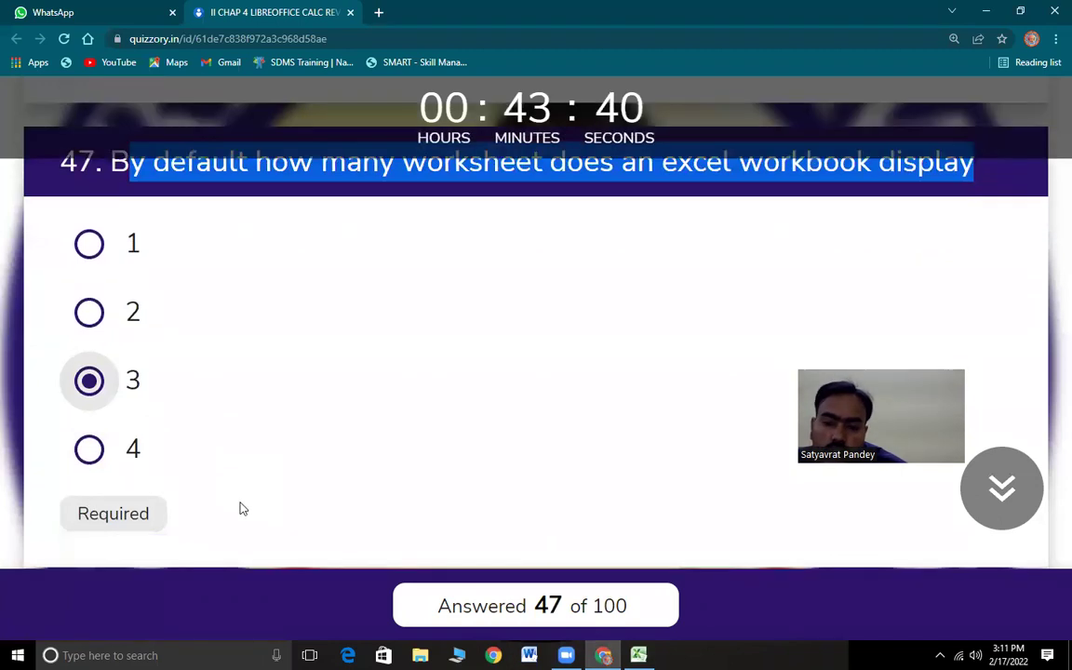
Highlight question 48 about separating time elements and answer it with Colon
{"action": "scroll", "coordinate": [239, 508], "scroll_direction": "down", "scroll_amount": 4}
{"action": "left_click_drag", "start_coordinate": [142, 214], "coordinate": [598, 207]}
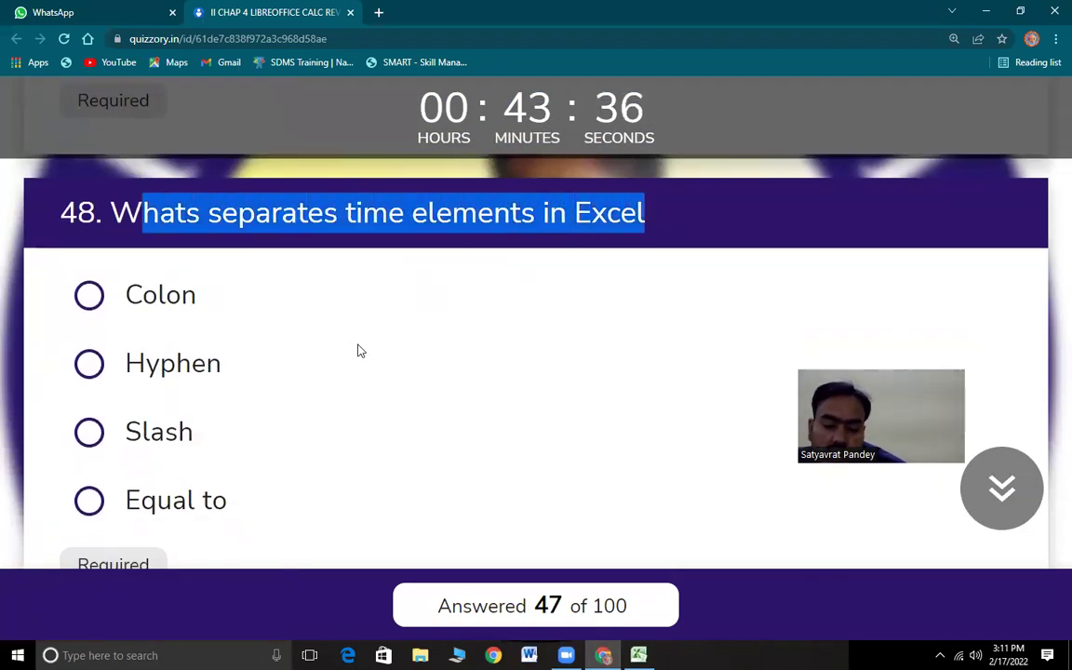
{"action": "left_click", "coordinate": [89, 295]}
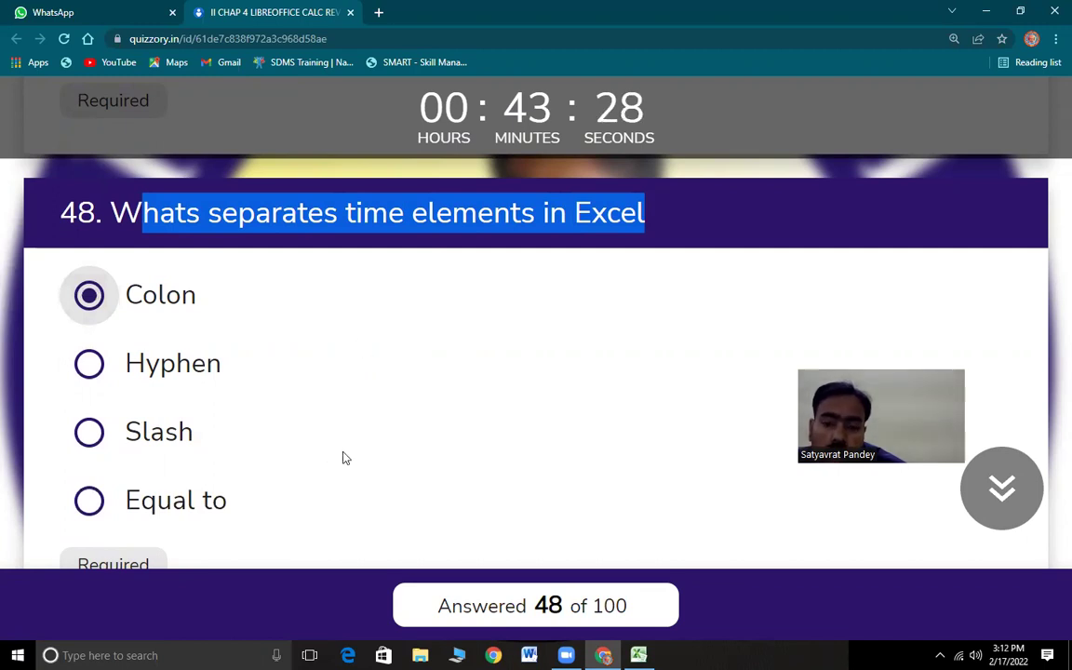
Highlight question 49 about the MS Excel extension name and answer it with .xlsx
{"action": "scroll", "coordinate": [270, 455], "scroll_direction": "down", "scroll_amount": 5}
{"action": "left_click_drag", "start_coordinate": [142, 229], "coordinate": [668, 249]}
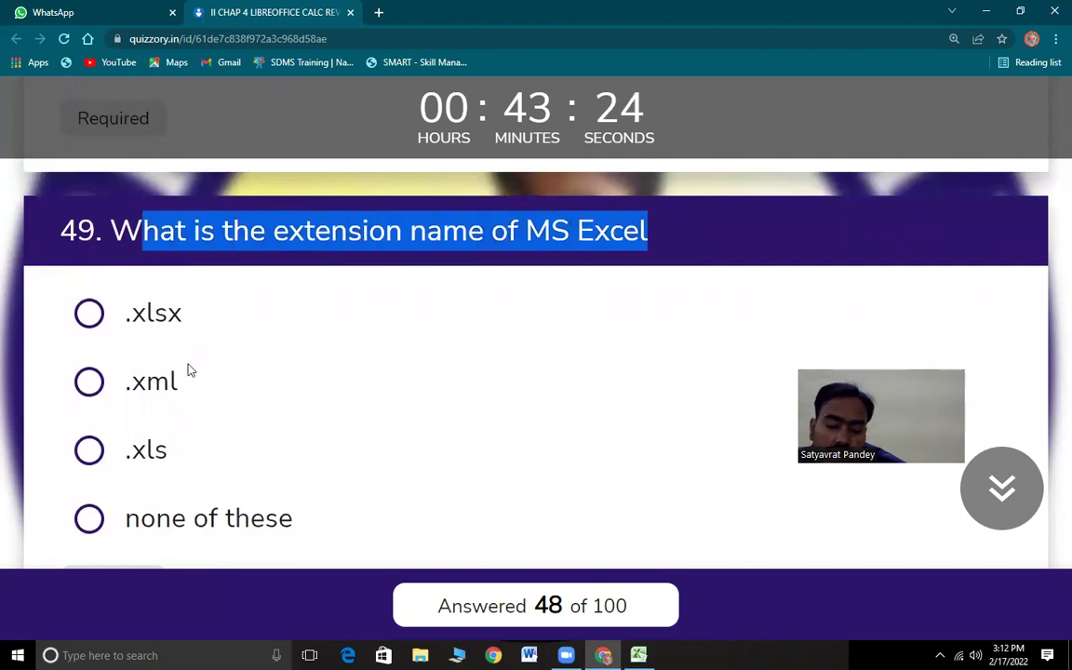
{"action": "left_click", "coordinate": [88, 312]}
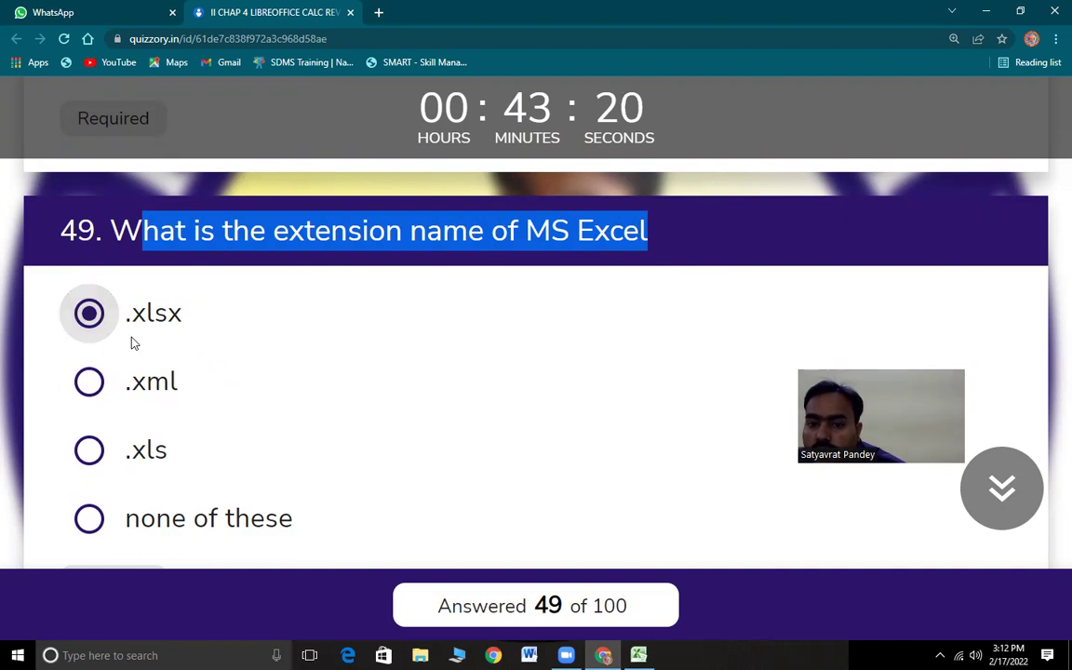
Answer question 50 about LibreOffice Calc's extension name, and answer question 51 about the apostrophe symbol with True
{"action": "mouse_move", "coordinate": [603, 656]}
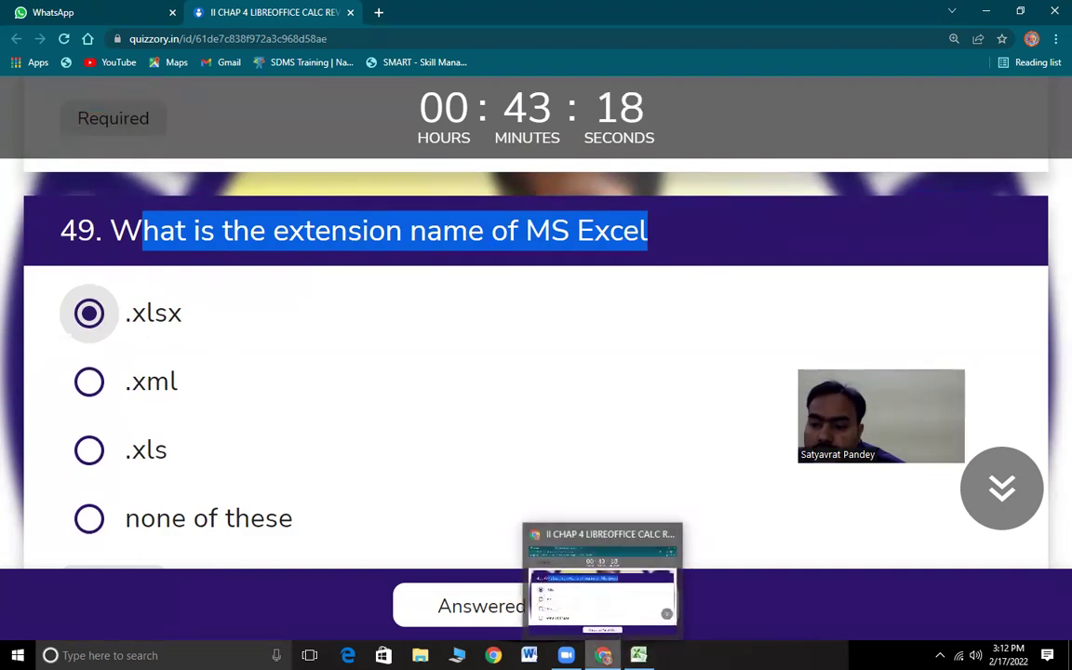
{"action": "scroll", "coordinate": [223, 429], "scroll_direction": "down", "scroll_amount": 5}
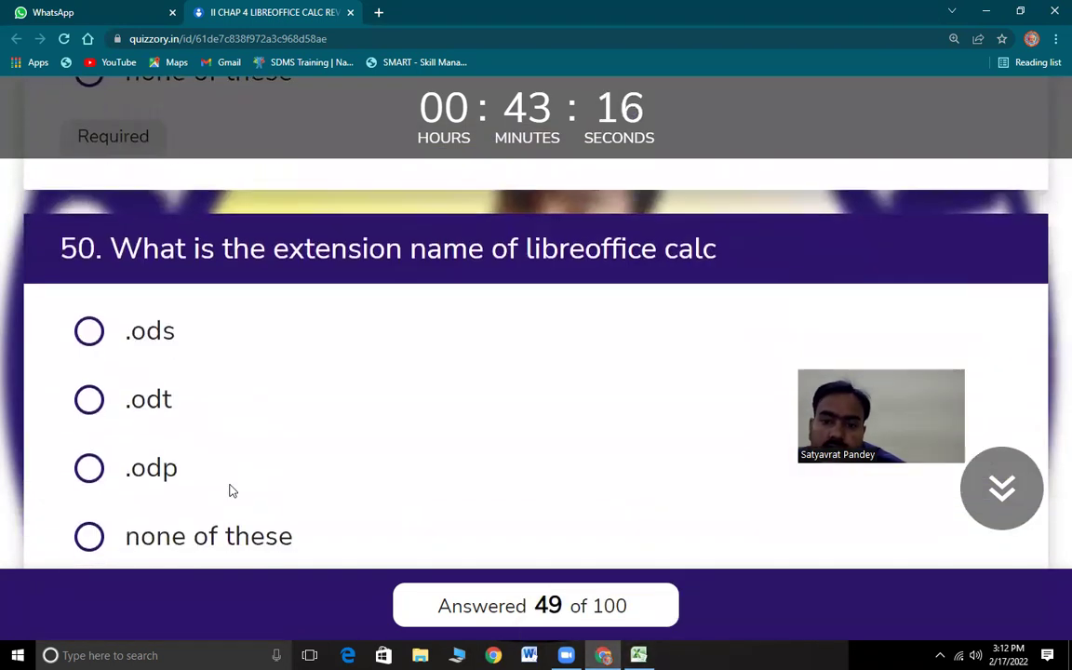
{"action": "left_click_drag", "start_coordinate": [141, 249], "coordinate": [679, 280]}
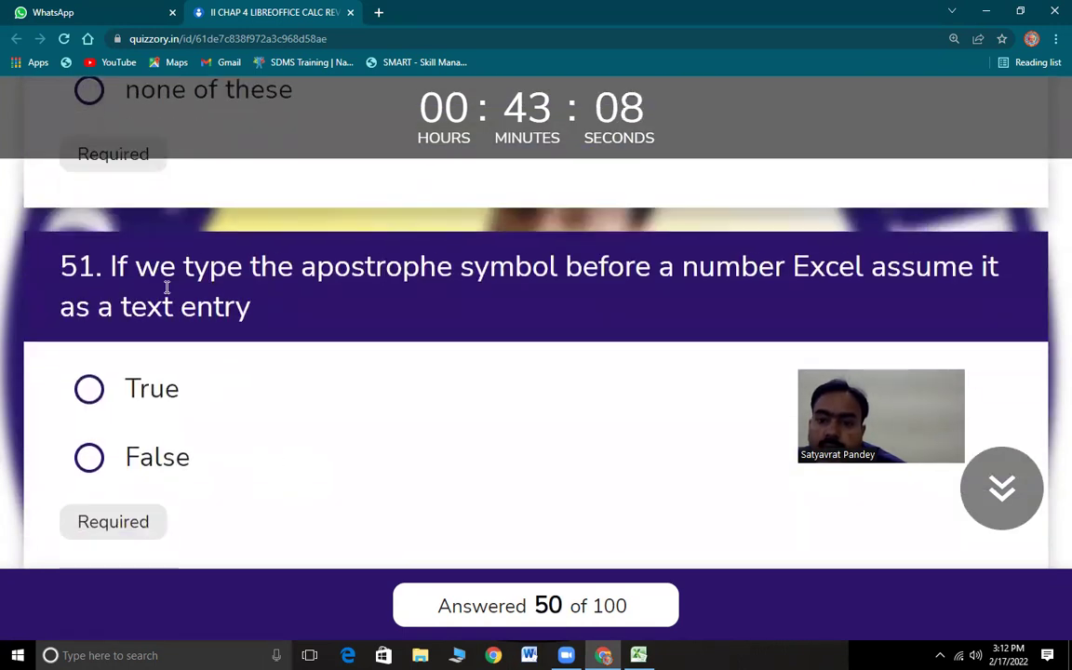
{"action": "left_click_drag", "start_coordinate": [140, 265], "coordinate": [353, 321]}
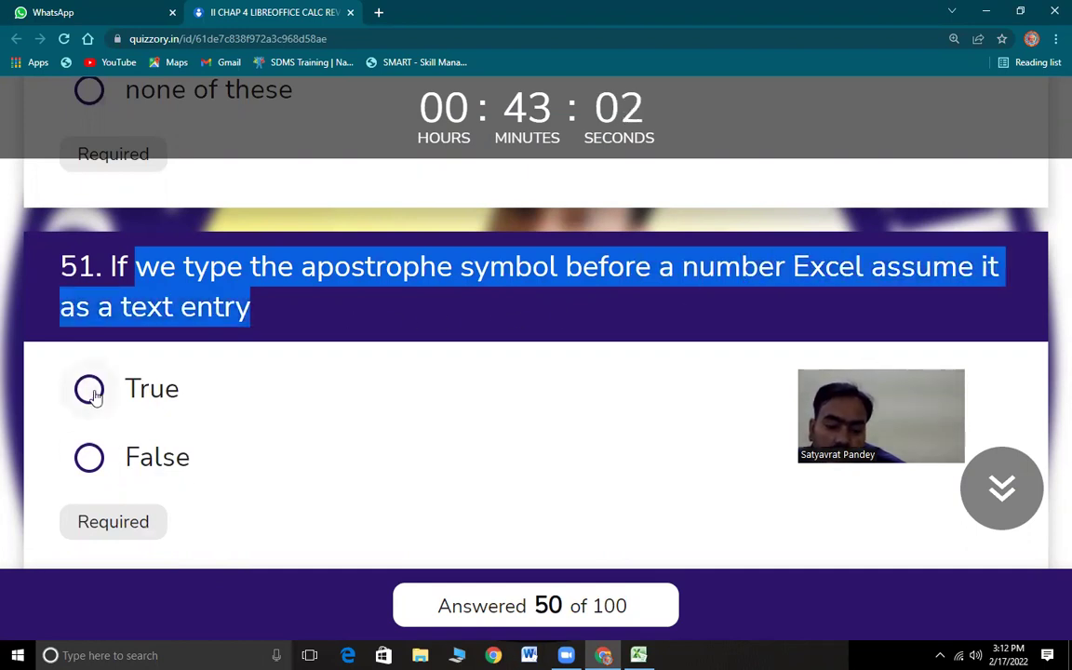
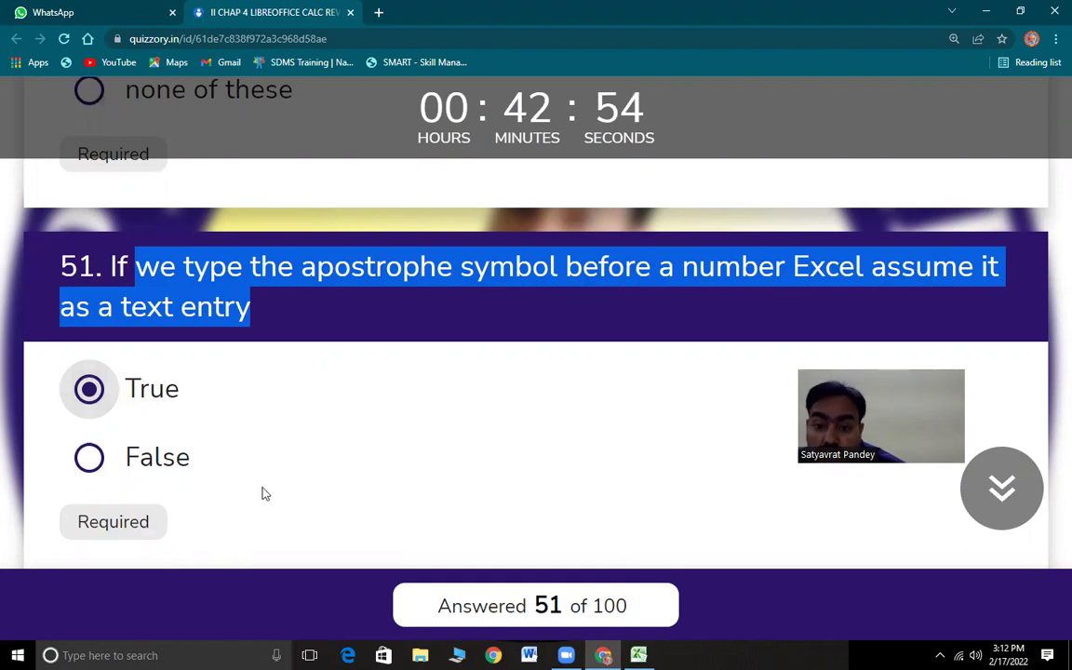
Highlight question 52 about date entries being separated by the colon symbol and settle on False as its answer
{"action": "scroll", "coordinate": [264, 493], "scroll_direction": "down", "scroll_amount": 4}
{"action": "left_click_drag", "start_coordinate": [160, 263], "coordinate": [833, 265]}
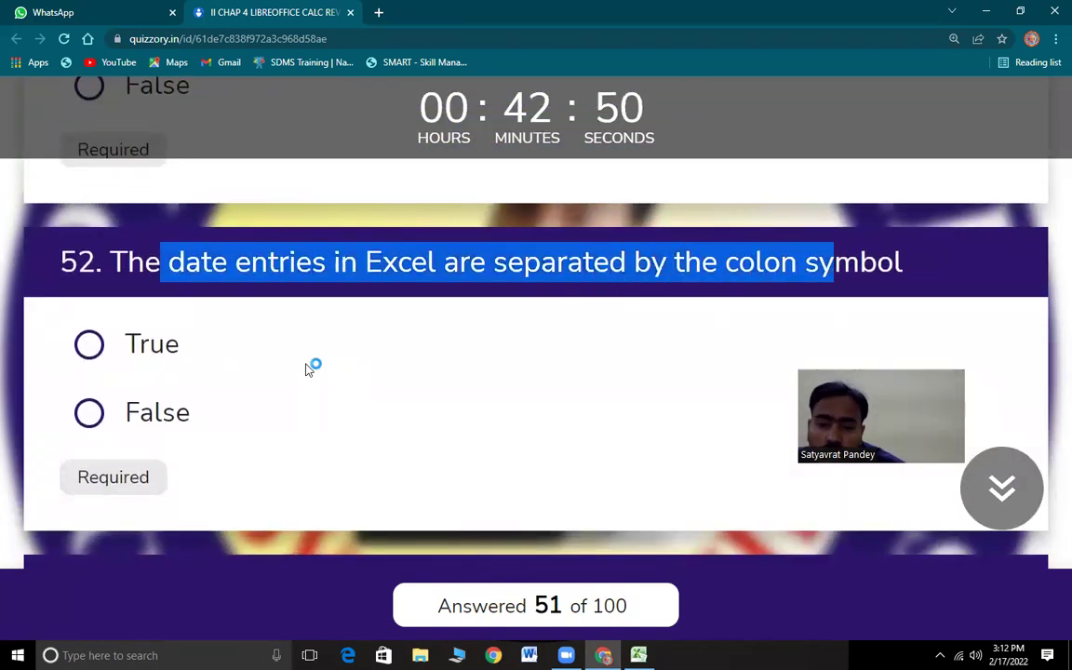
{"action": "left_click", "coordinate": [202, 374]}
{"action": "left_click", "coordinate": [490, 276]}
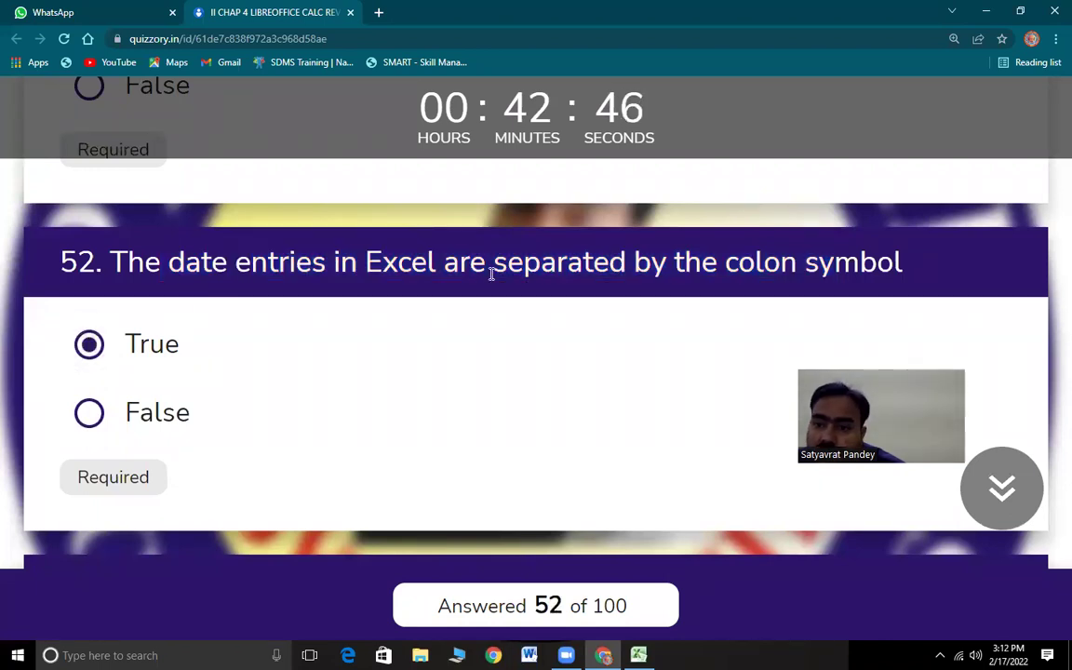
{"action": "left_click", "coordinate": [94, 417]}
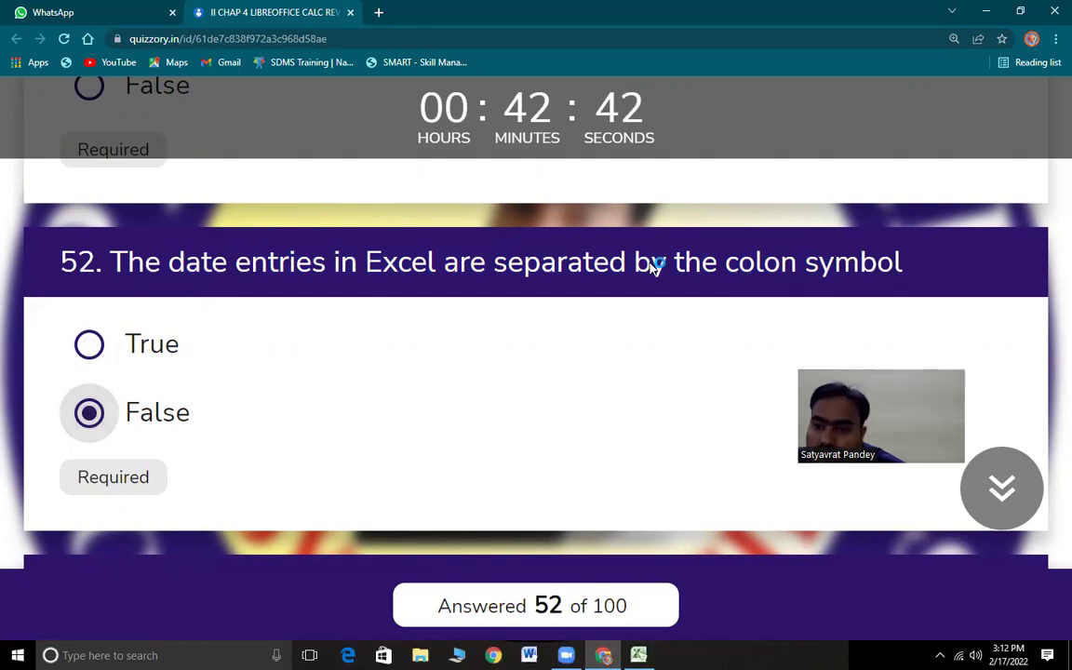
Highlight question 53 about the F3 function key editing the active cell and answer it with False
{"action": "scroll", "coordinate": [530, 294], "scroll_direction": "down", "scroll_amount": 4}
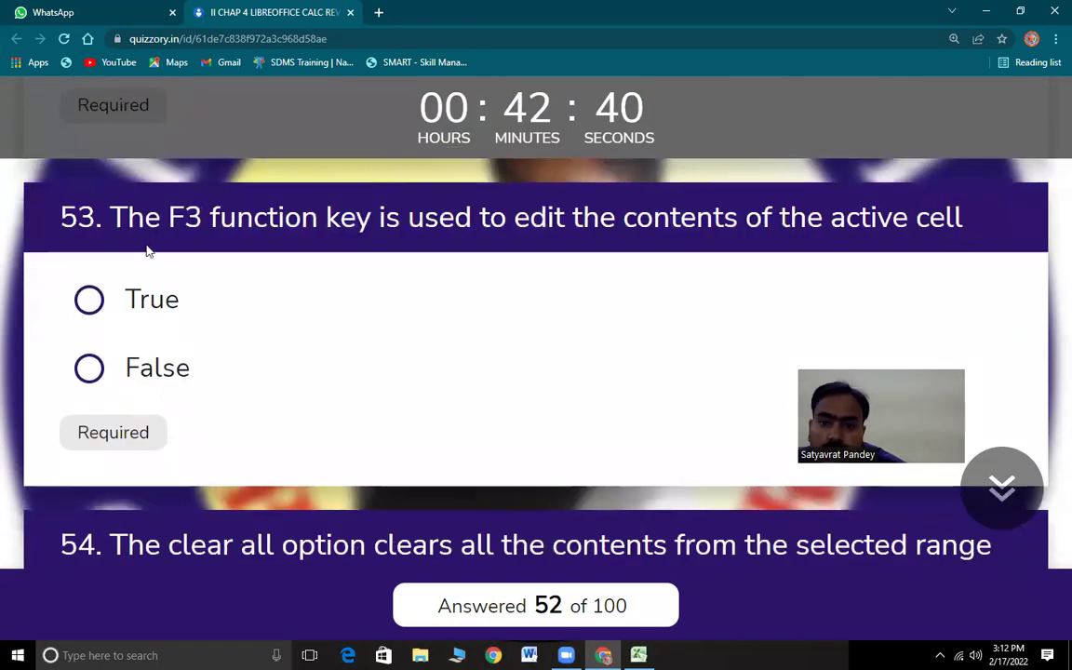
{"action": "left_click_drag", "start_coordinate": [115, 216], "coordinate": [749, 251]}
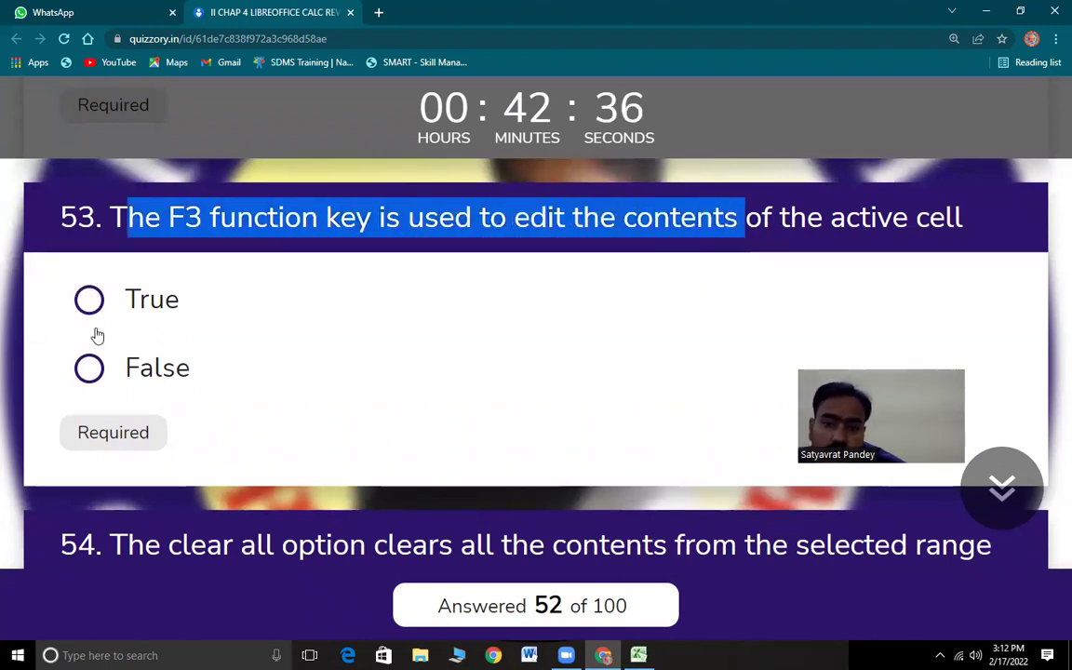
{"action": "left_click", "coordinate": [410, 390]}
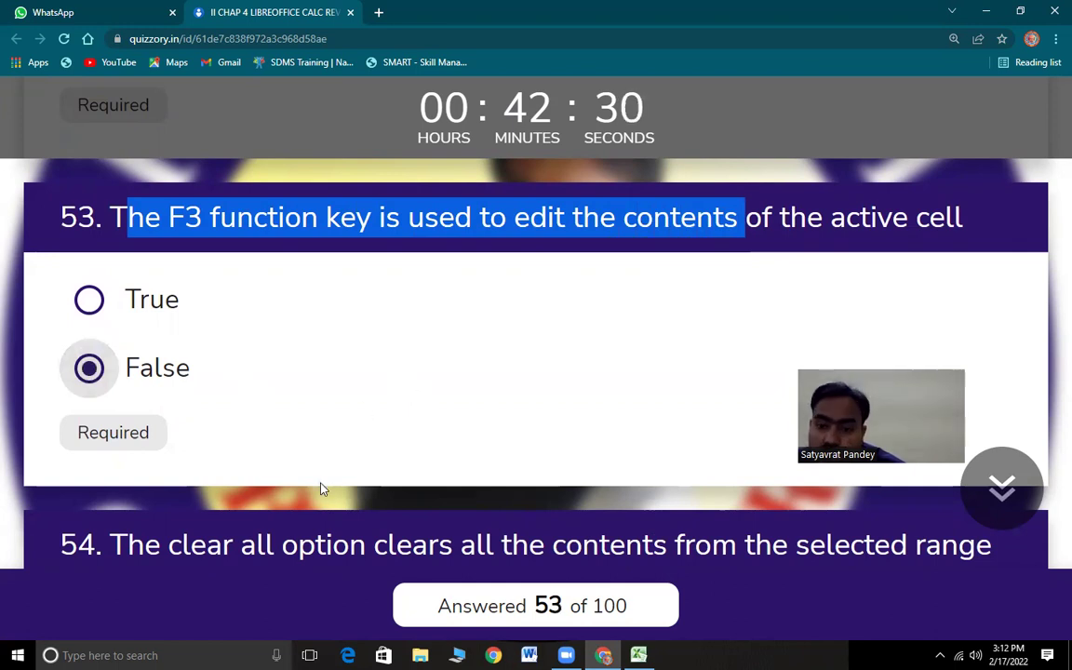
Answer question 54 about the clear all option with True, highlighting parts of its statement while reading
{"action": "scroll", "coordinate": [322, 488], "scroll_direction": "down", "scroll_amount": 3}
{"action": "left_click_drag", "start_coordinate": [127, 247], "coordinate": [439, 289]}
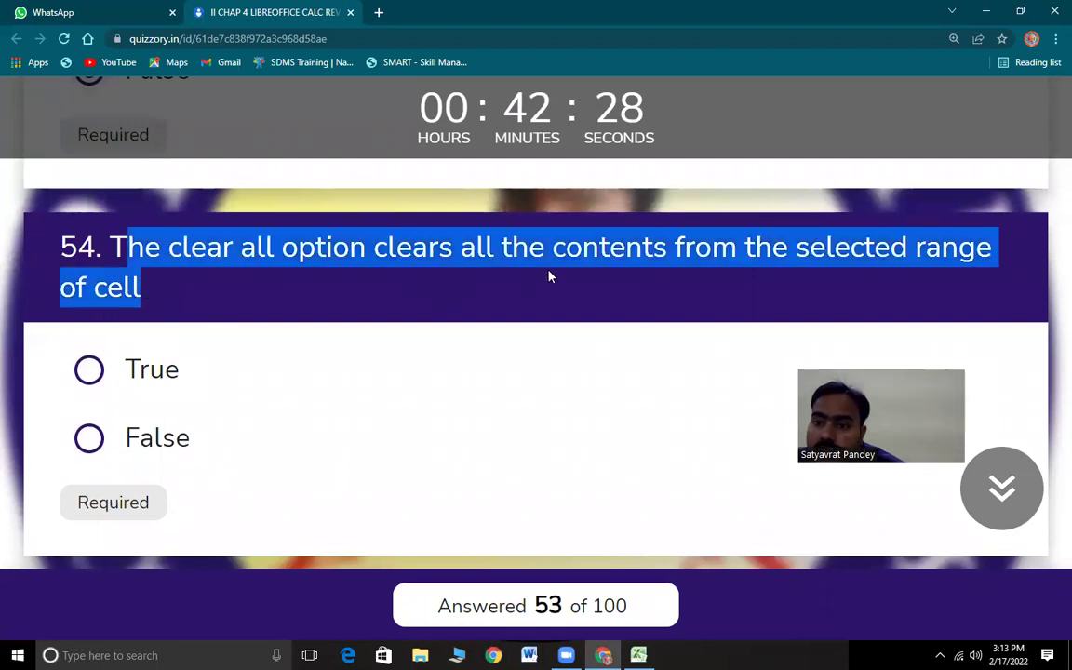
{"action": "left_click_drag", "start_coordinate": [753, 275], "coordinate": [284, 296]}
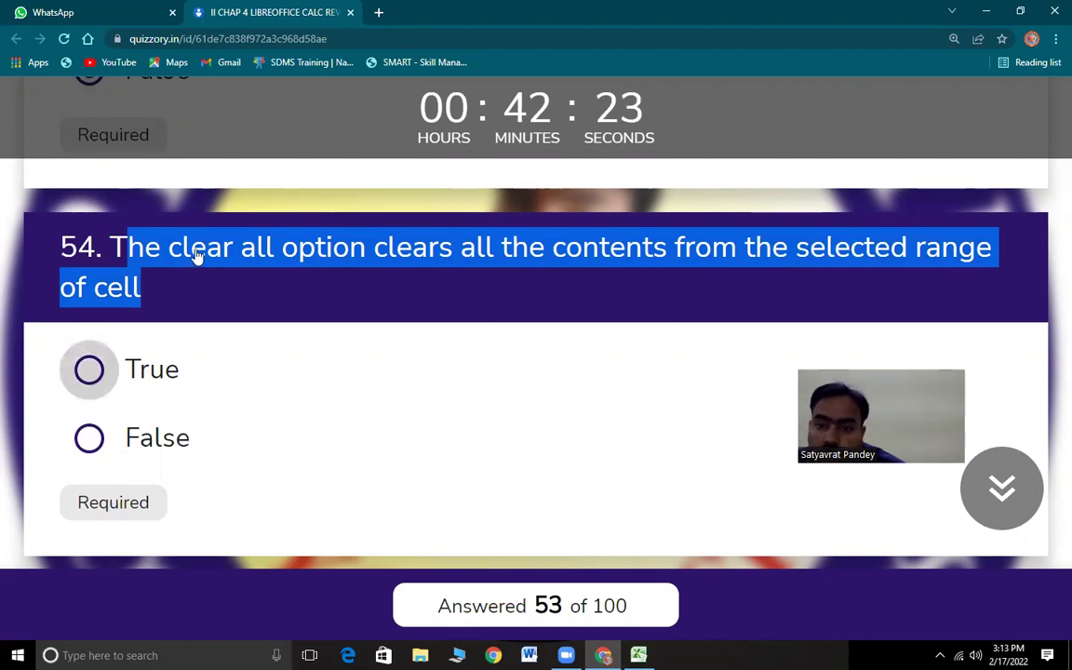
{"action": "key", "text": "space"}
{"action": "left_click_drag", "start_coordinate": [182, 249], "coordinate": [530, 260]}
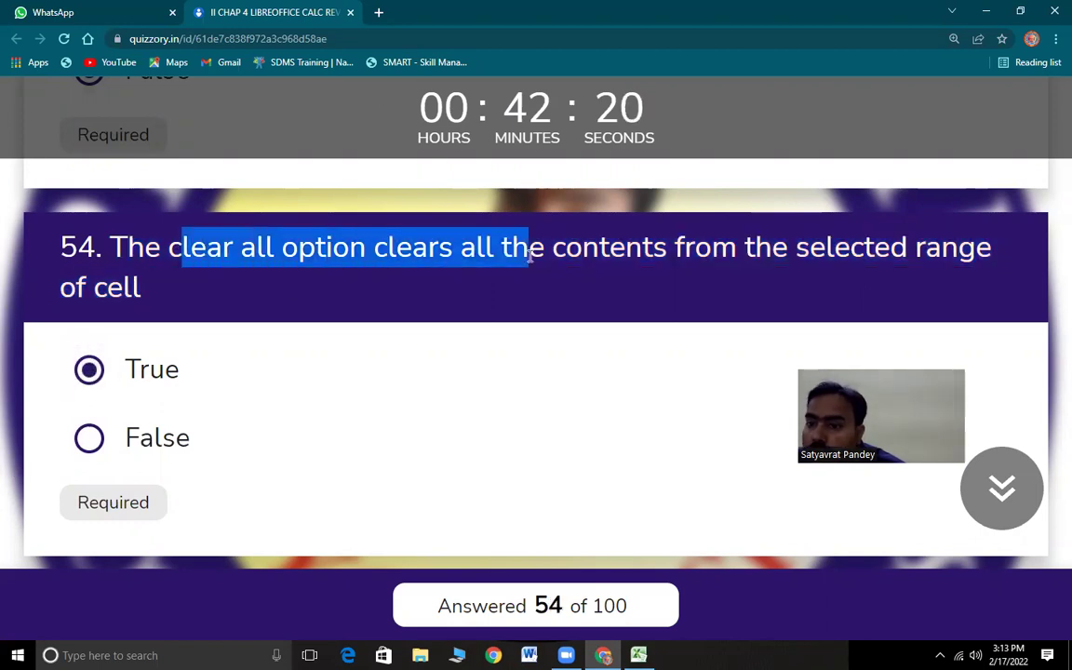
{"action": "left_click_drag", "start_coordinate": [809, 248], "coordinate": [248, 311]}
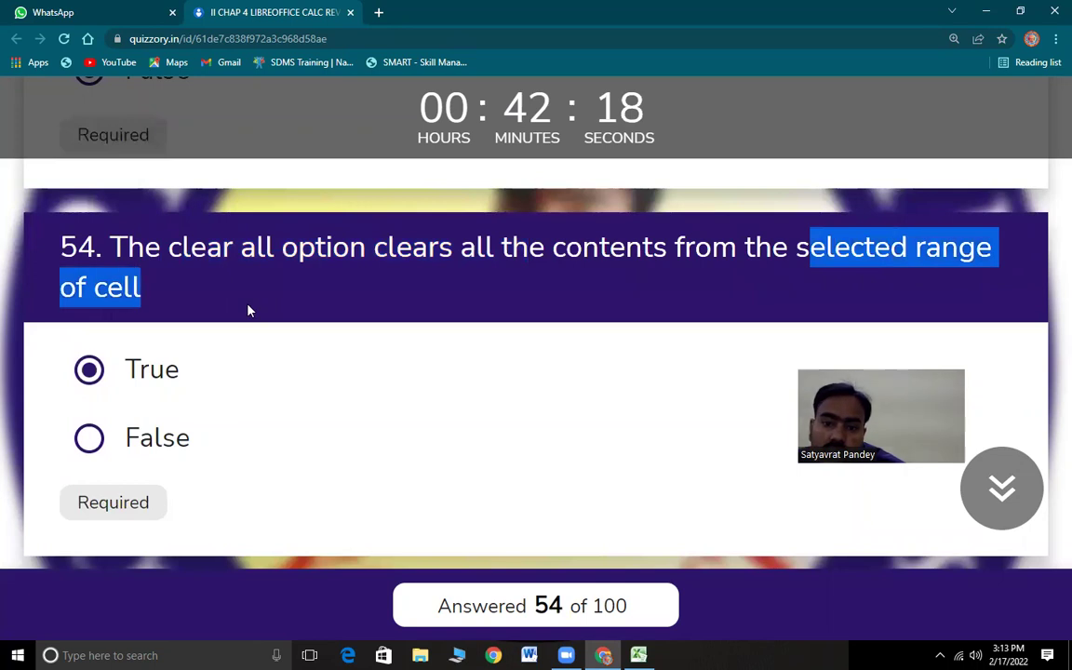
Highlight and answer with True both question 55 about the cut shortcut and question 56 about range names in the name box
{"action": "scroll", "coordinate": [327, 447], "scroll_direction": "down", "scroll_amount": 4}
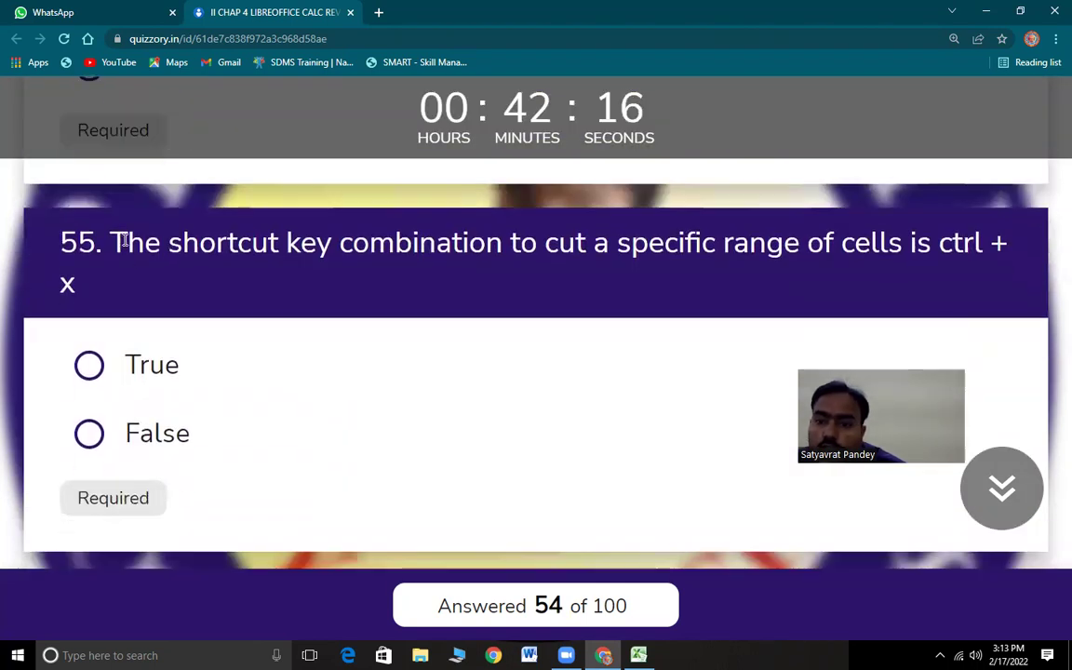
{"action": "left_click_drag", "start_coordinate": [125, 240], "coordinate": [429, 271]}
{"action": "left_click_drag", "start_coordinate": [624, 271], "coordinate": [92, 273]}
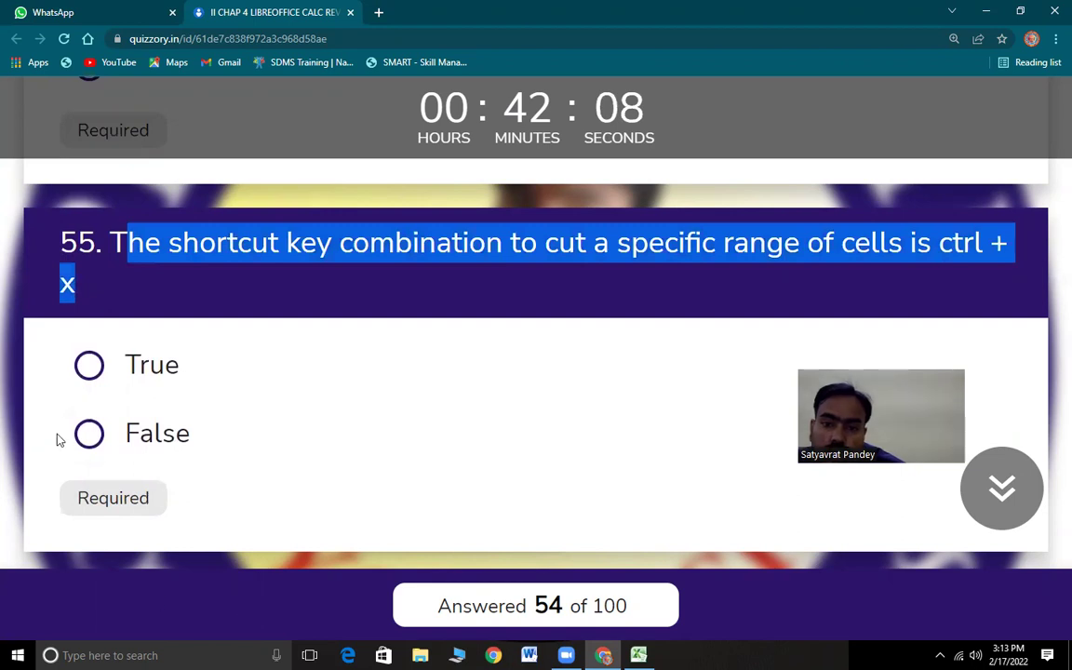
{"action": "left_click", "coordinate": [91, 365]}
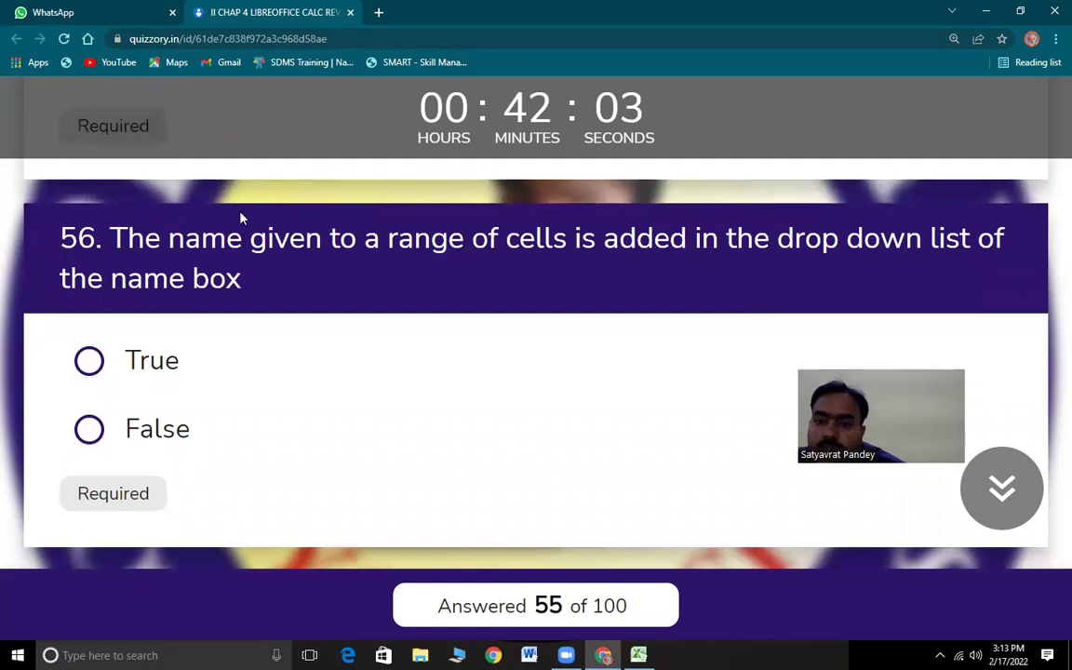
{"action": "left_click_drag", "start_coordinate": [168, 238], "coordinate": [363, 308]}
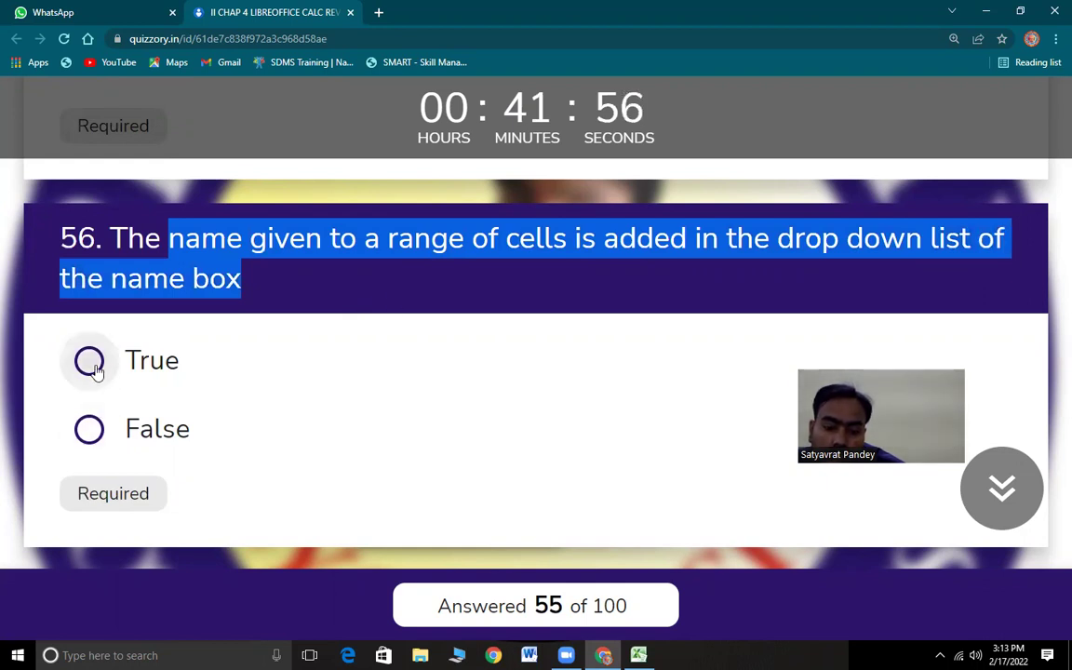
{"action": "left_click", "coordinate": [262, 376]}
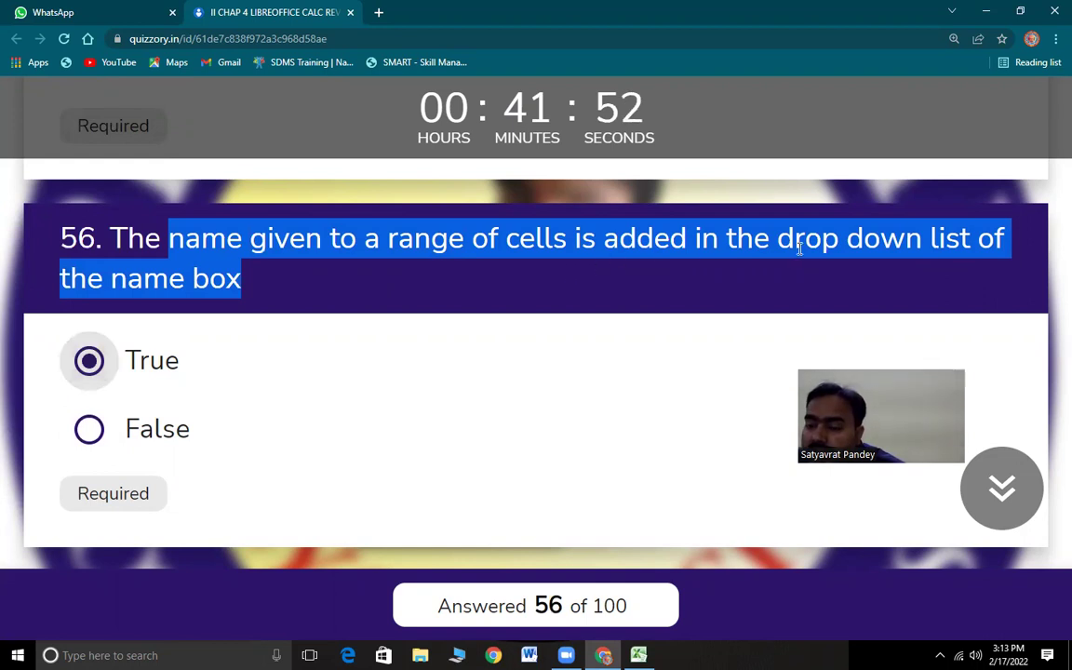
Highlight question 57 about the cell handle, answer it with True, and check the active cell's corner square in the Excel workbook
{"action": "scroll", "coordinate": [265, 460], "scroll_direction": "down", "scroll_amount": 4}
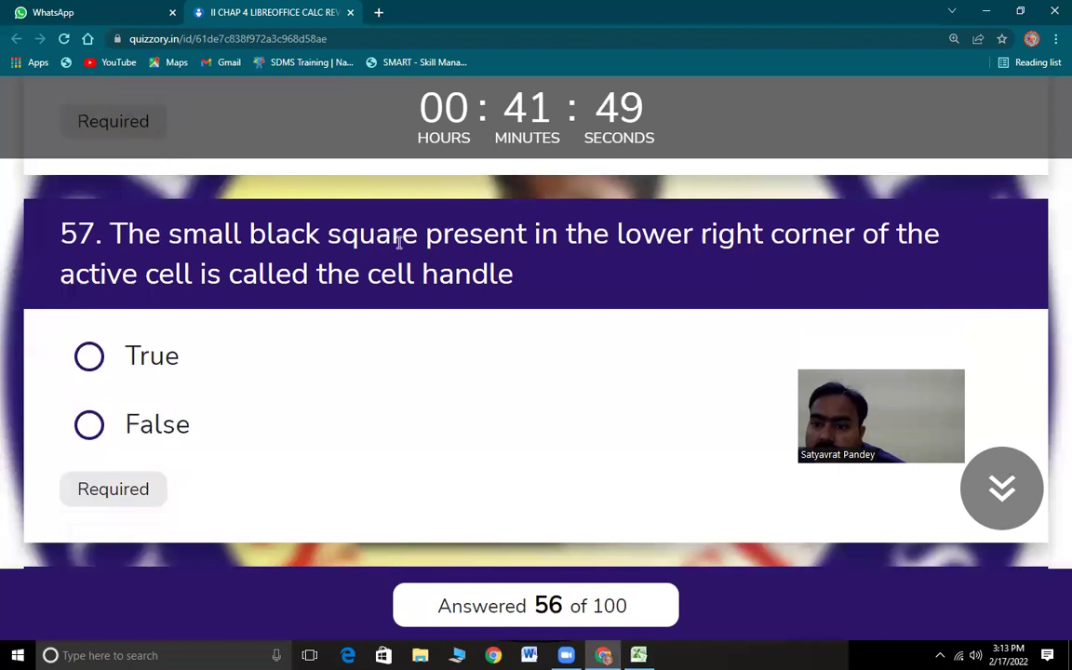
{"action": "left_click_drag", "start_coordinate": [110, 233], "coordinate": [619, 306]}
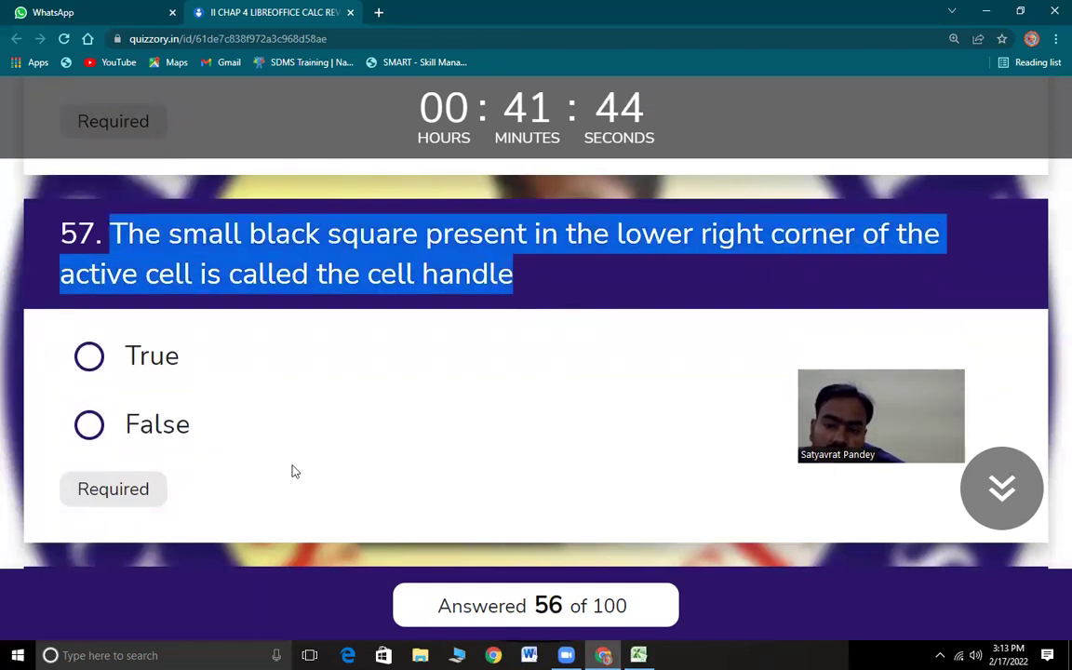
{"action": "left_click", "coordinate": [93, 363]}
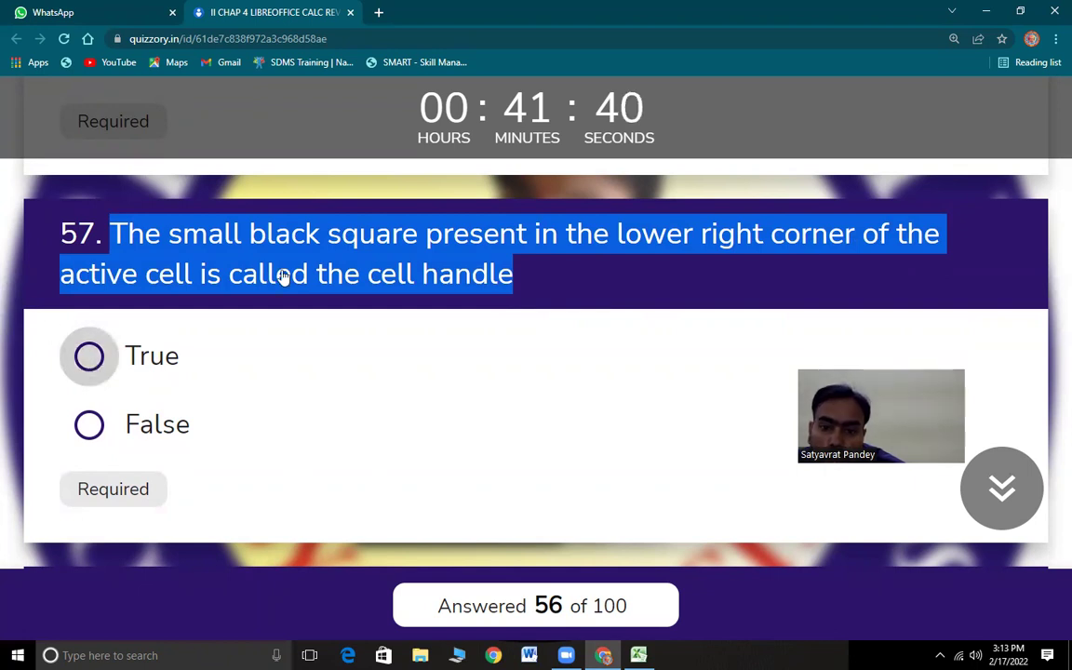
{"action": "key", "text": "alt+Tab"}
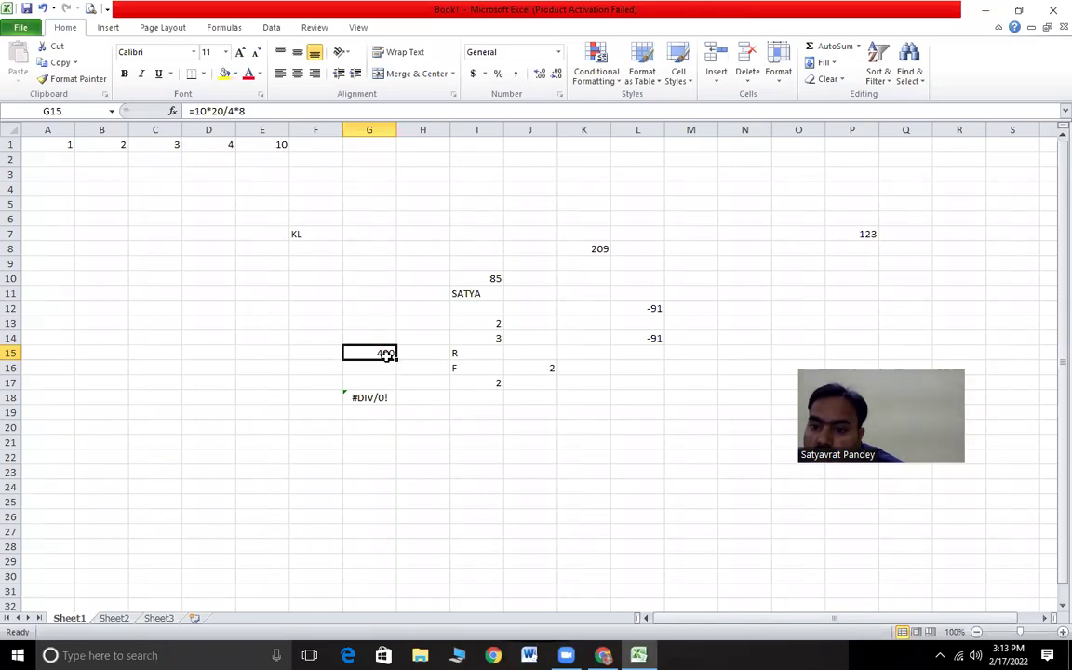
{"action": "key", "text": "alt+Tab"}
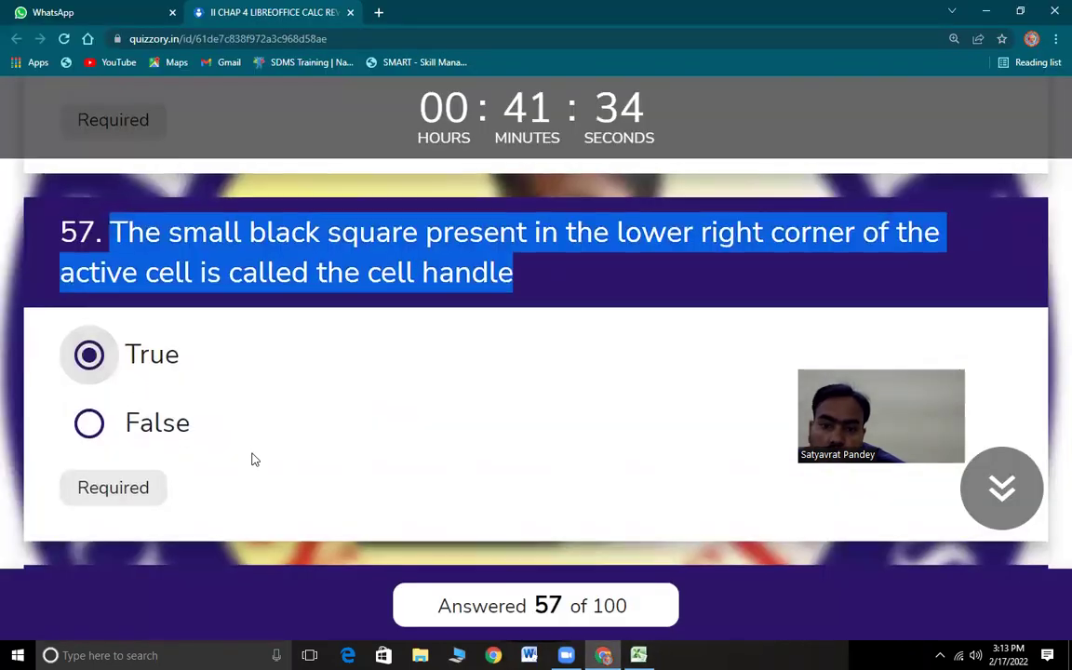
Highlight and answer with True both question 58 about the insert dialogue box and question 59 about the number of inserted blank cells
{"action": "left_click_drag", "start_coordinate": [139, 245], "coordinate": [670, 279]}
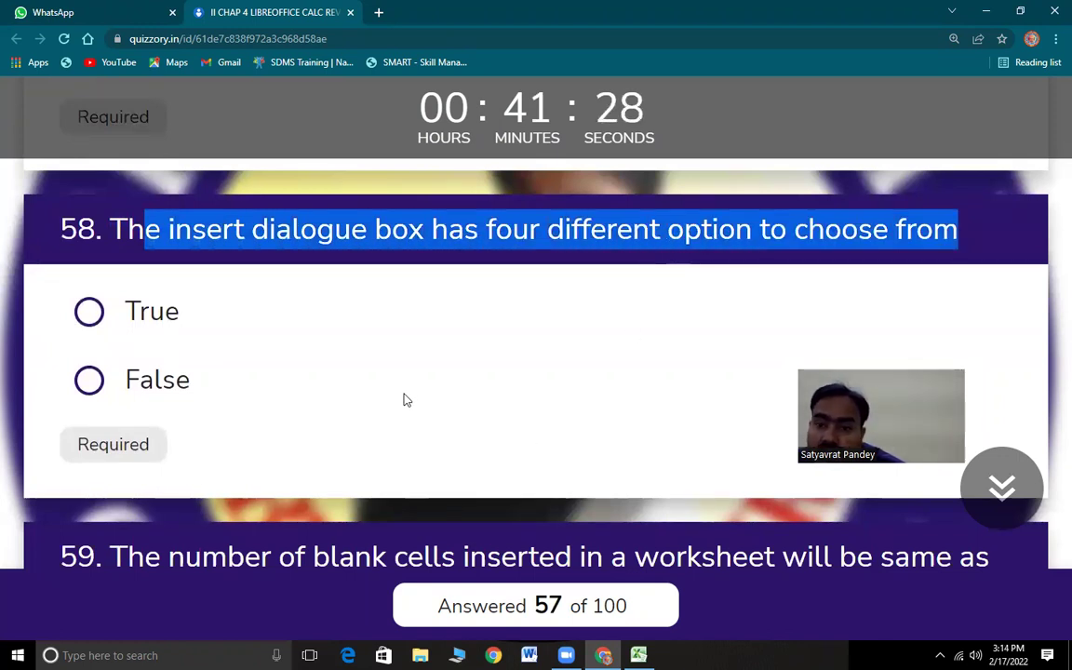
{"action": "left_click", "coordinate": [91, 316]}
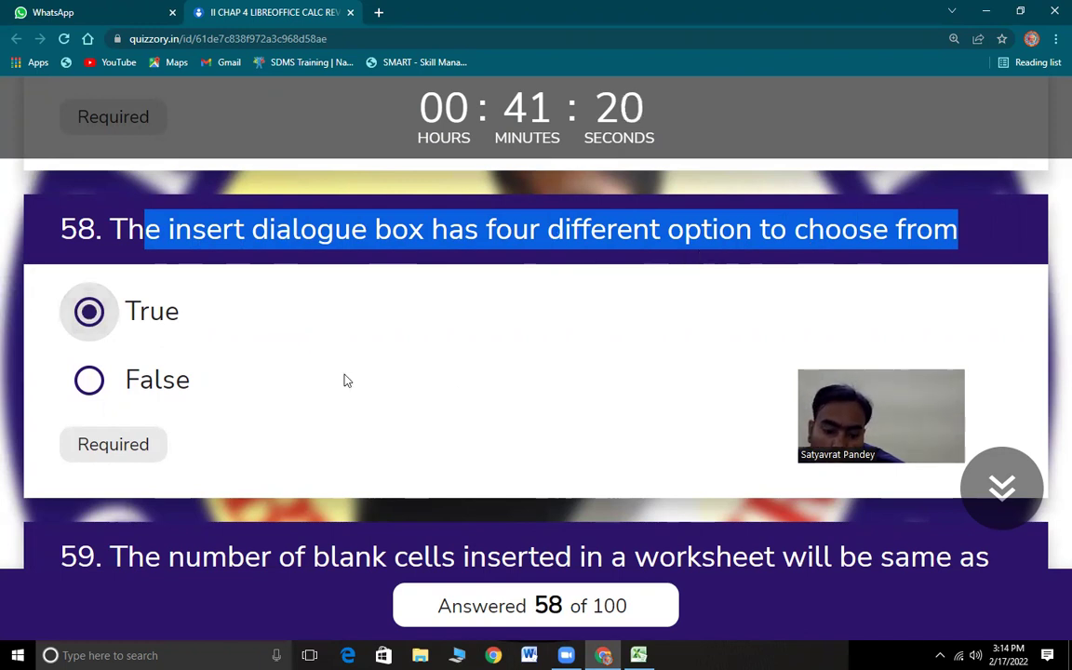
{"action": "scroll", "coordinate": [333, 480], "scroll_direction": "down", "scroll_amount": 1}
{"action": "scroll", "coordinate": [330, 478], "scroll_direction": "down", "scroll_amount": 3}
{"action": "left_click_drag", "start_coordinate": [128, 260], "coordinate": [819, 286]}
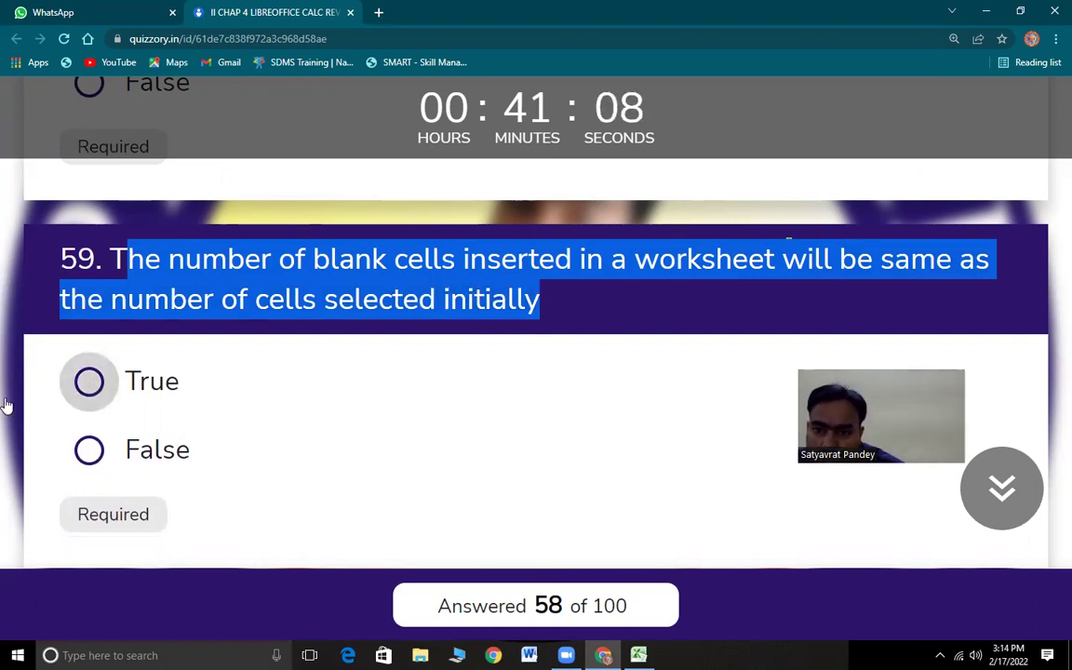
{"action": "key", "text": "space"}
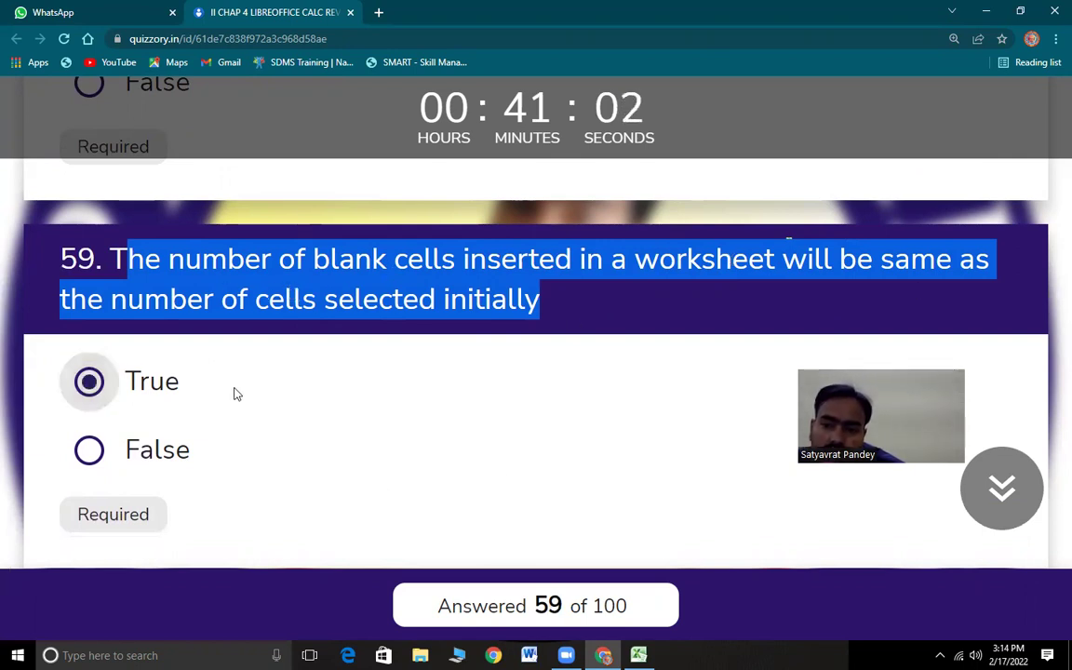
Check Sheet1 and Sheet2 in the Excel workbook in connection with question 59, and return to the quiz
{"action": "left_click", "coordinate": [639, 655]}
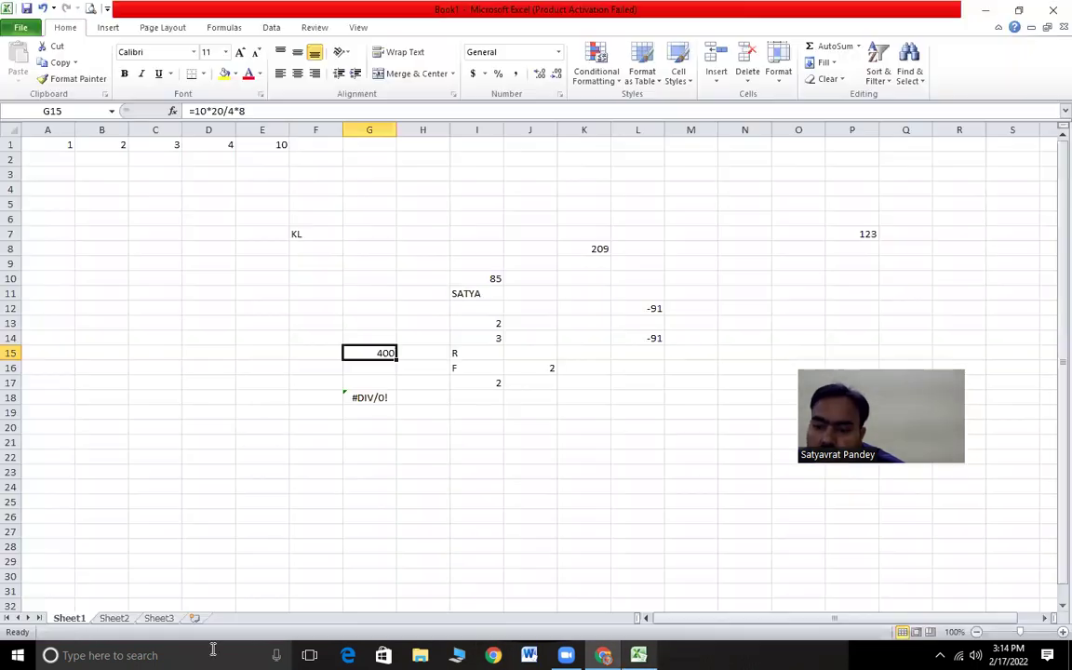
{"action": "left_click_drag", "start_coordinate": [62, 163], "coordinate": [112, 458]}
{"action": "left_click", "coordinate": [115, 619]}
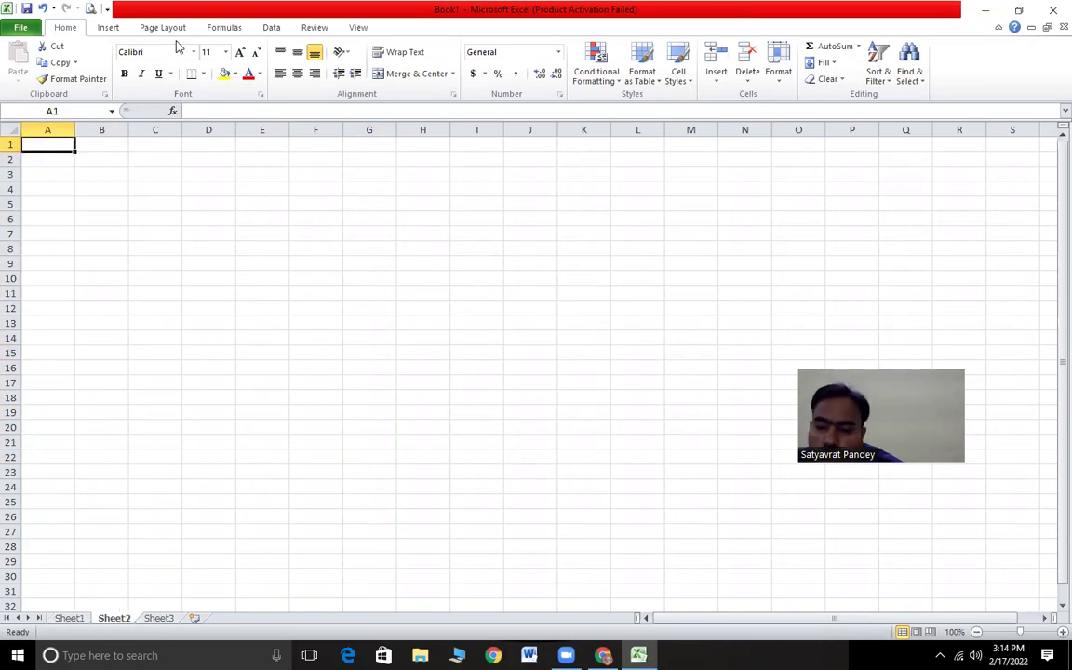
{"action": "key", "text": "alt+Tab"}
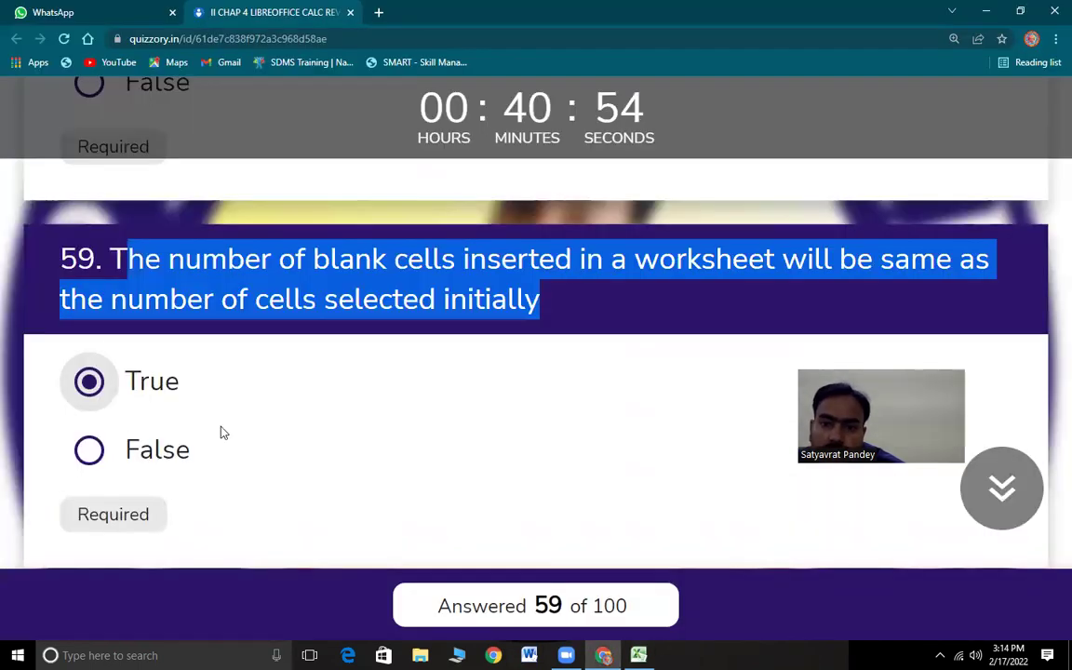
Highlight question 60 about the chemical equation and answer it with False, and answer question 61 about compound formulas with True
{"action": "scroll", "coordinate": [160, 252], "scroll_direction": "down", "scroll_amount": 4}
{"action": "left_click_drag", "start_coordinate": [126, 255], "coordinate": [709, 282]}
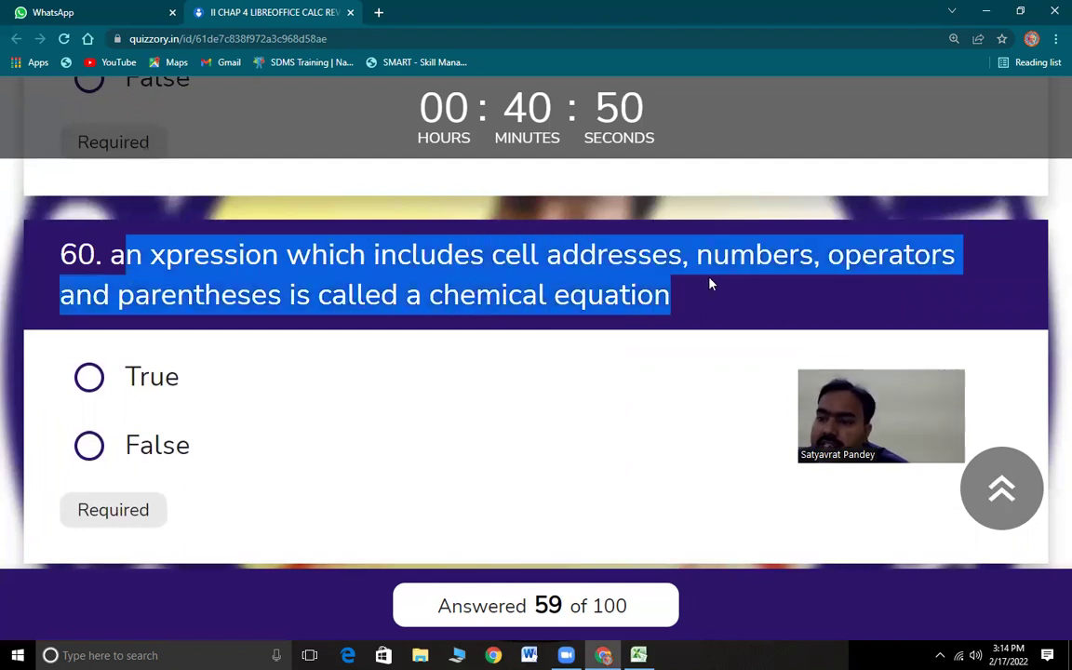
{"action": "left_click_drag", "start_coordinate": [979, 289], "coordinate": [715, 316]}
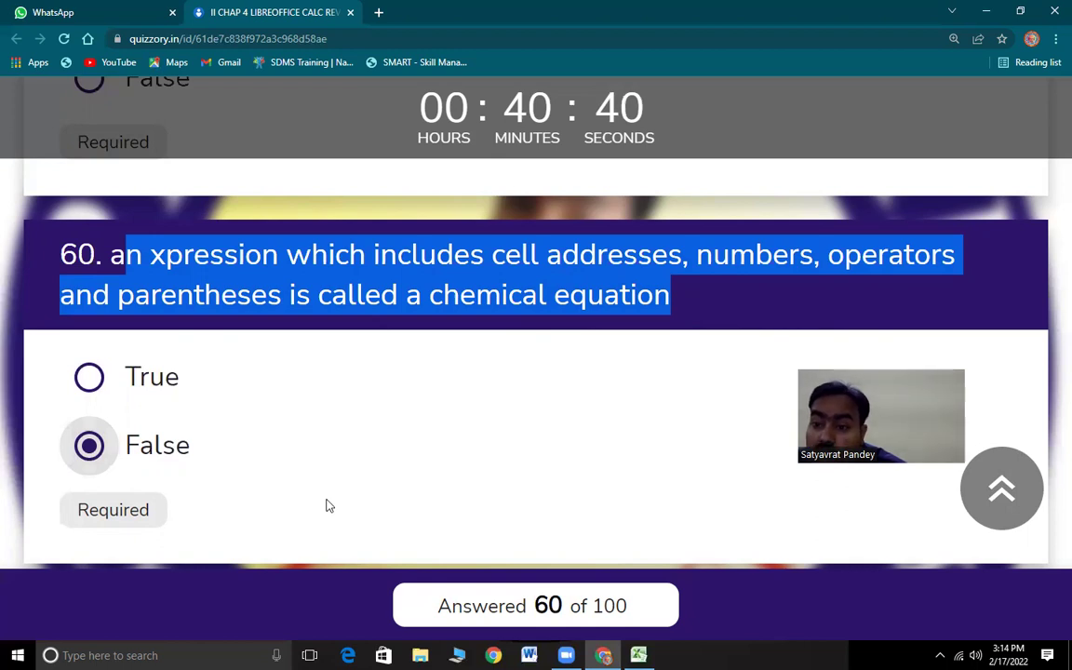
{"action": "scroll", "coordinate": [239, 425], "scroll_direction": "down", "scroll_amount": 4}
{"action": "left_click_drag", "start_coordinate": [109, 249], "coordinate": [407, 335]}
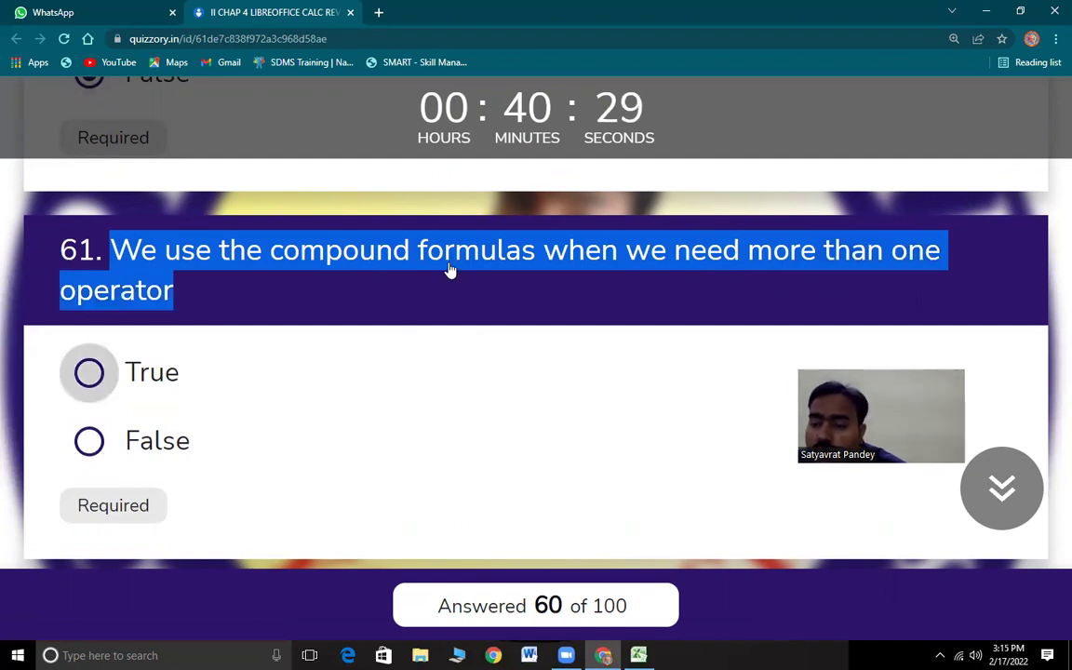
{"action": "left_click", "coordinate": [434, 354]}
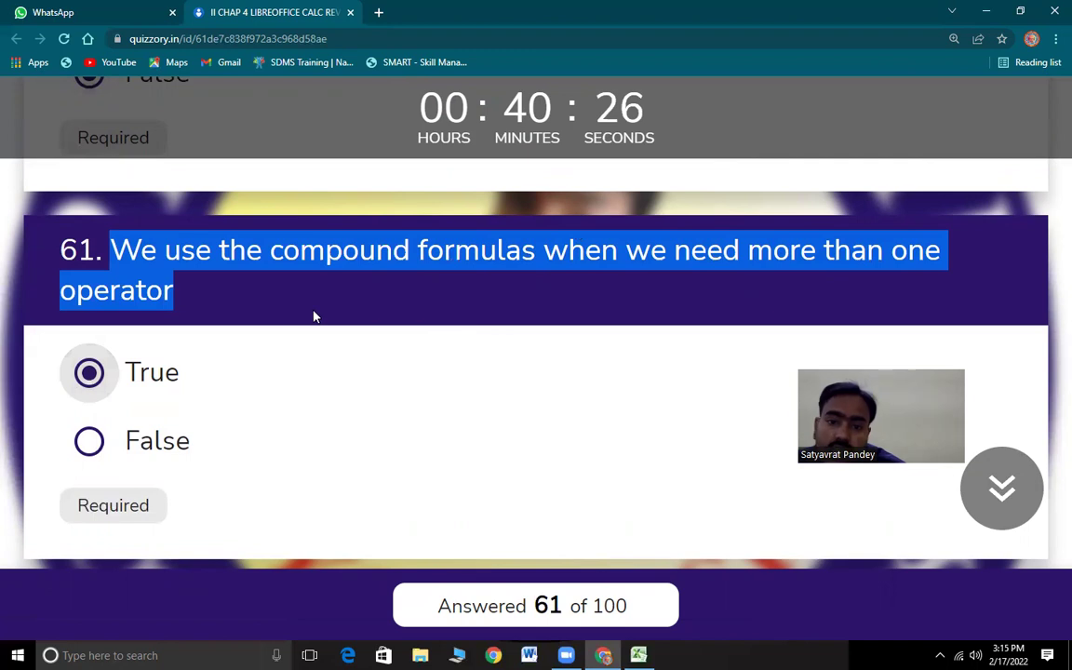
Highlight question 62 about cell address being the other name of cell reference and answer it with True
{"action": "scroll", "coordinate": [276, 478], "scroll_direction": "down", "scroll_amount": 4}
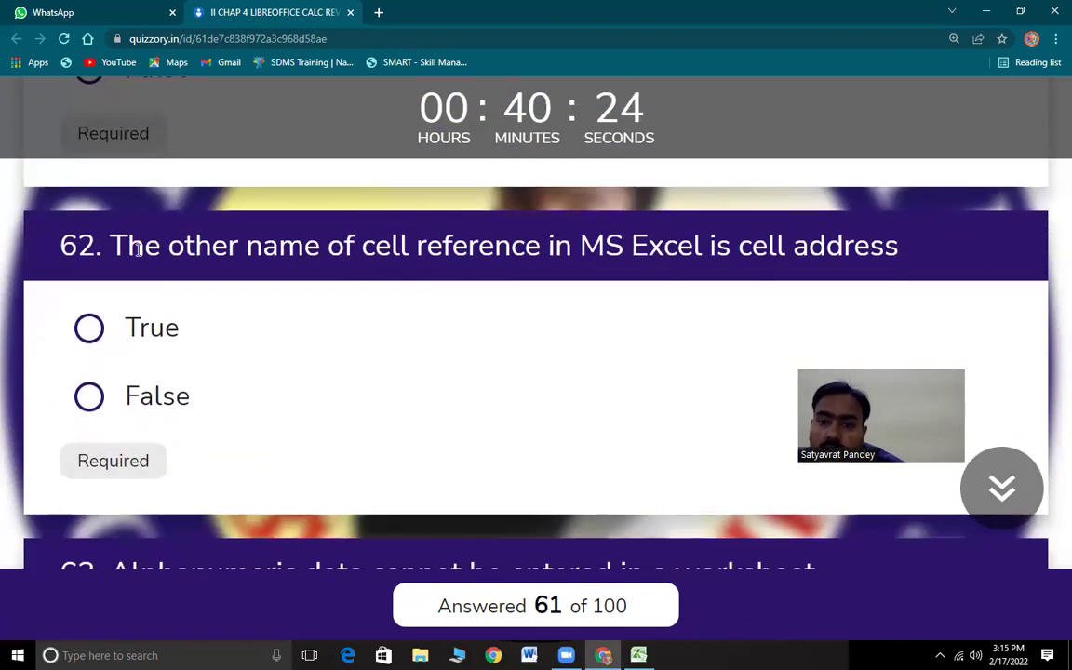
{"action": "left_click_drag", "start_coordinate": [137, 249], "coordinate": [897, 259]}
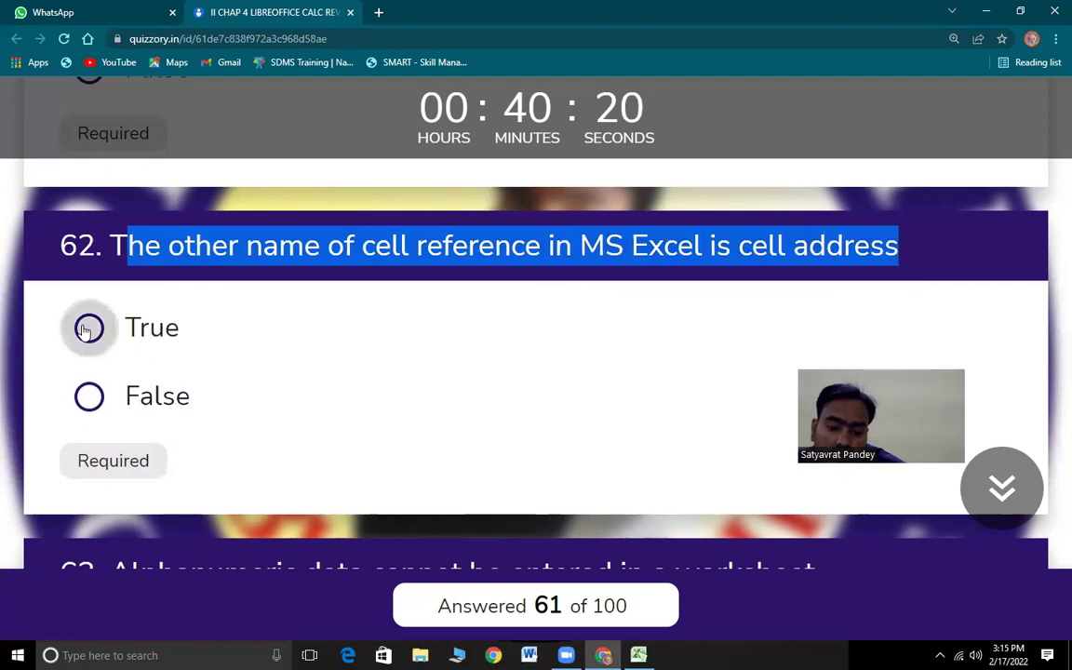
{"action": "left_click", "coordinate": [266, 362]}
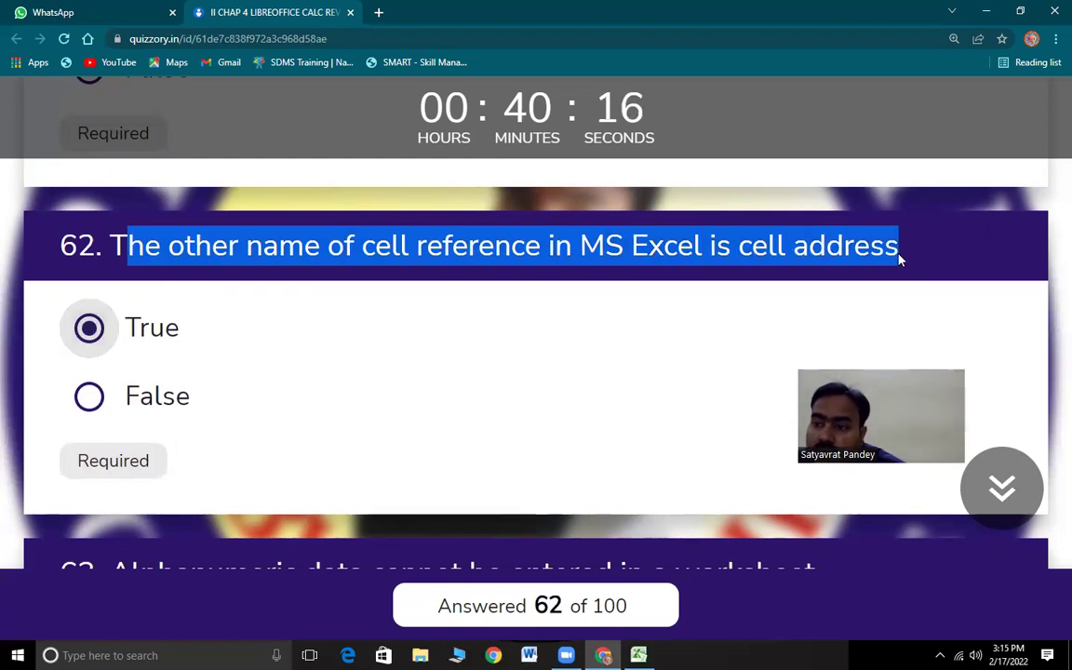
Highlight and answer question 63 about alphanumeric data with False and question 64 about the default number format with General
{"action": "scroll", "coordinate": [272, 462], "scroll_direction": "down", "scroll_amount": 3}
{"action": "left_click_drag", "start_coordinate": [133, 276], "coordinate": [833, 286]}
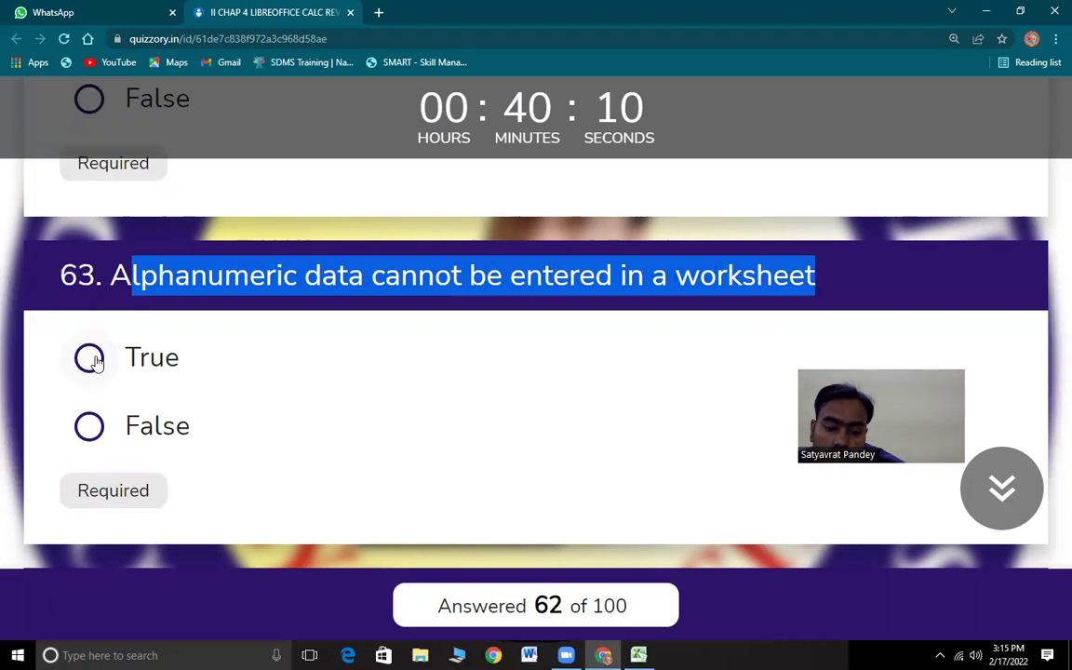
{"action": "left_click", "coordinate": [88, 426]}
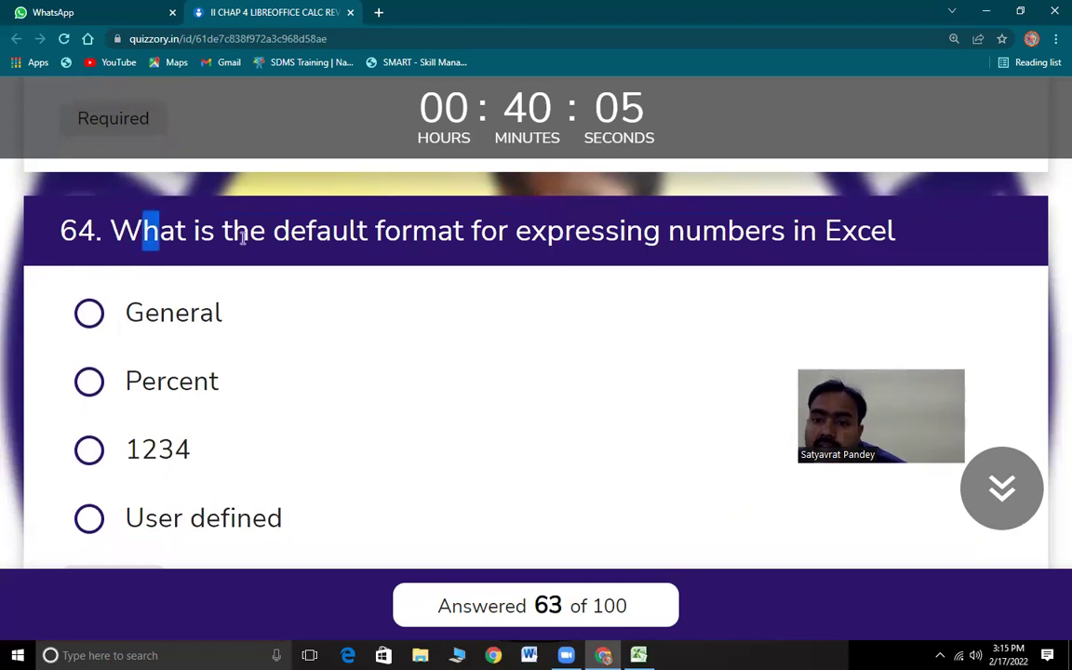
{"action": "left_click_drag", "start_coordinate": [243, 238], "coordinate": [854, 250]}
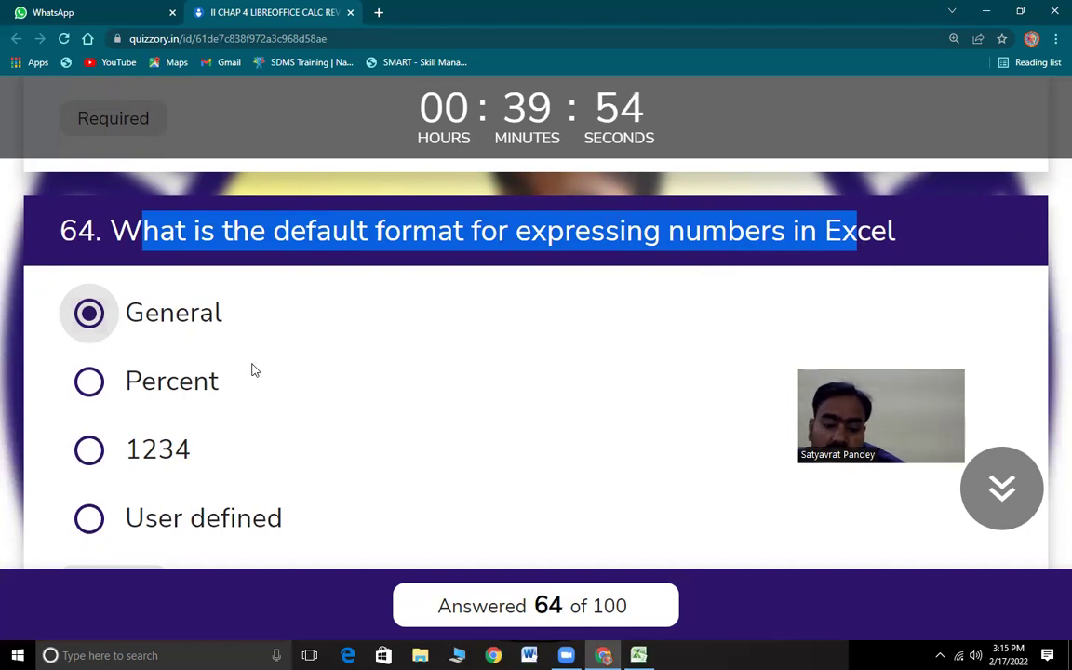
Highlight and answer question 65 about horizontal and vertical alignment with Alignment and question 66 about rotating text with Text orientation
{"action": "scroll", "coordinate": [225, 431], "scroll_direction": "down", "scroll_amount": 1}
{"action": "scroll", "coordinate": [225, 430], "scroll_direction": "down", "scroll_amount": 5}
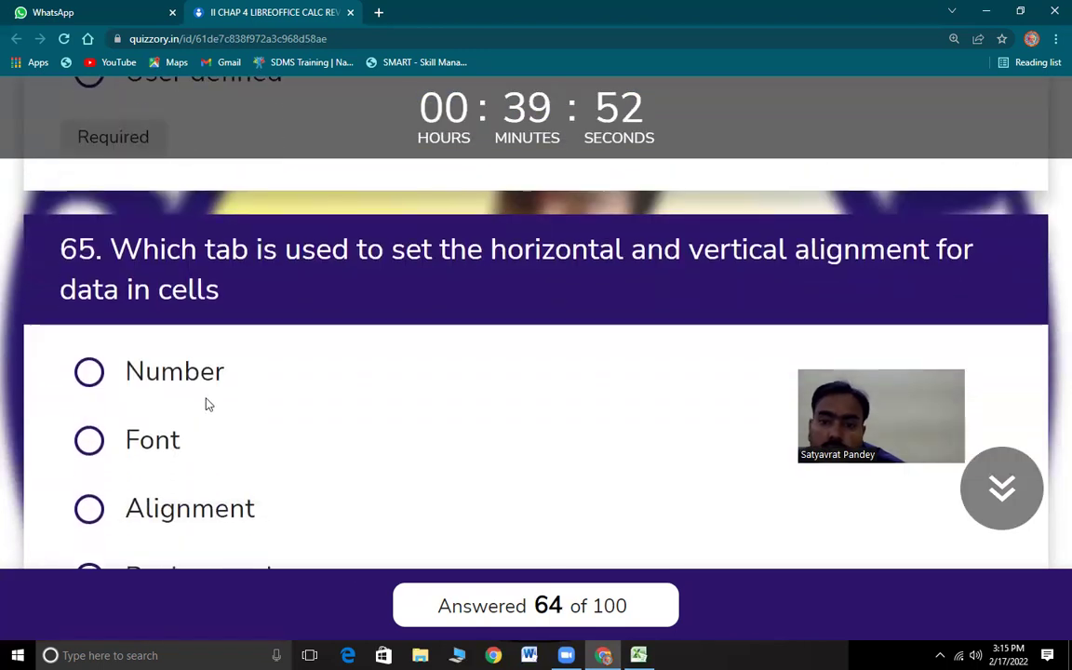
{"action": "left_click_drag", "start_coordinate": [109, 248], "coordinate": [523, 294]}
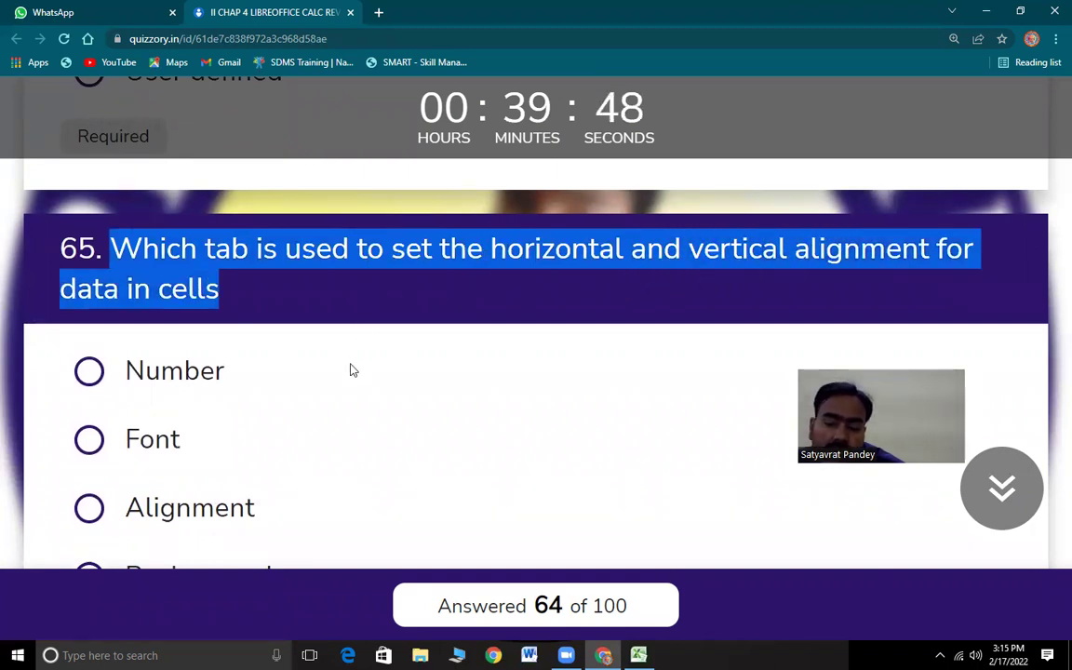
{"action": "left_click", "coordinate": [88, 507]}
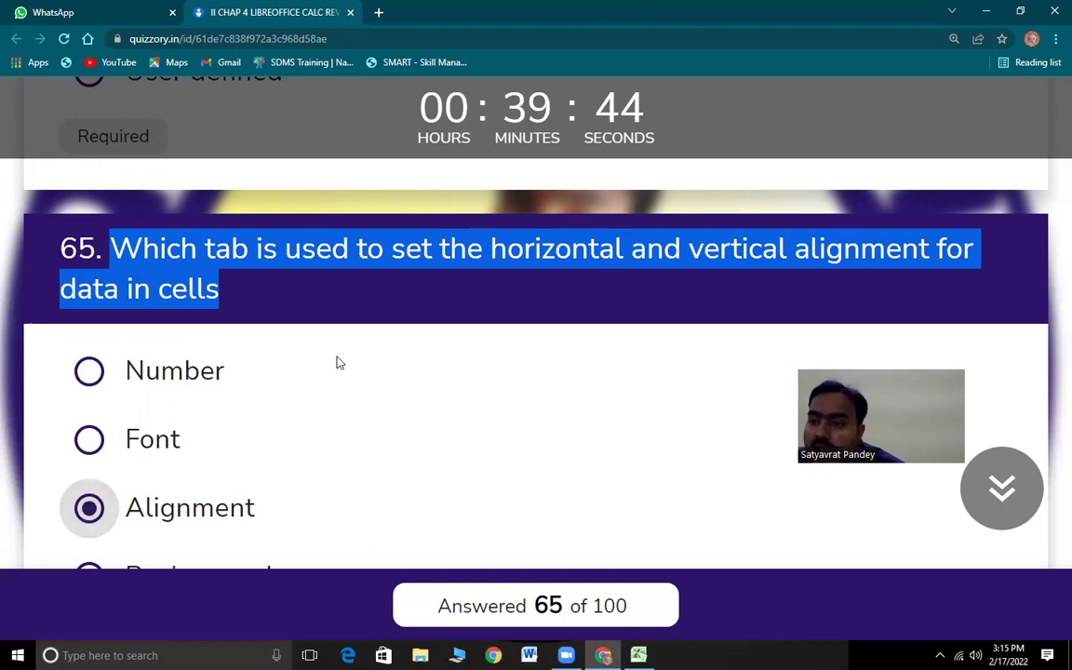
{"action": "scroll", "coordinate": [370, 426], "scroll_direction": "down", "scroll_amount": 5}
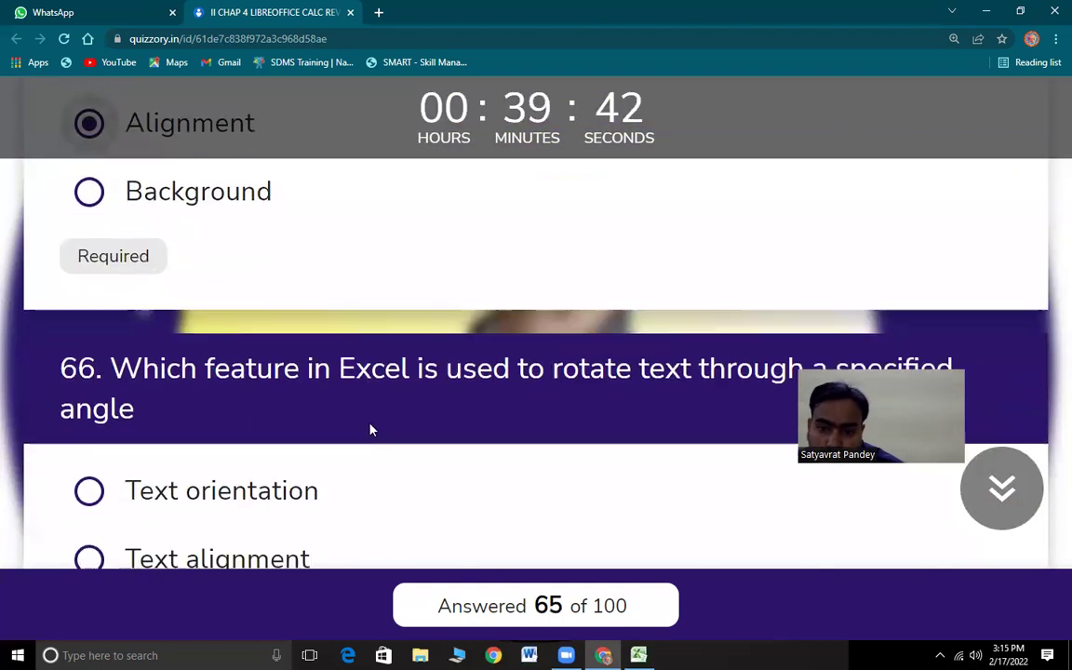
{"action": "left_click_drag", "start_coordinate": [123, 230], "coordinate": [567, 256]}
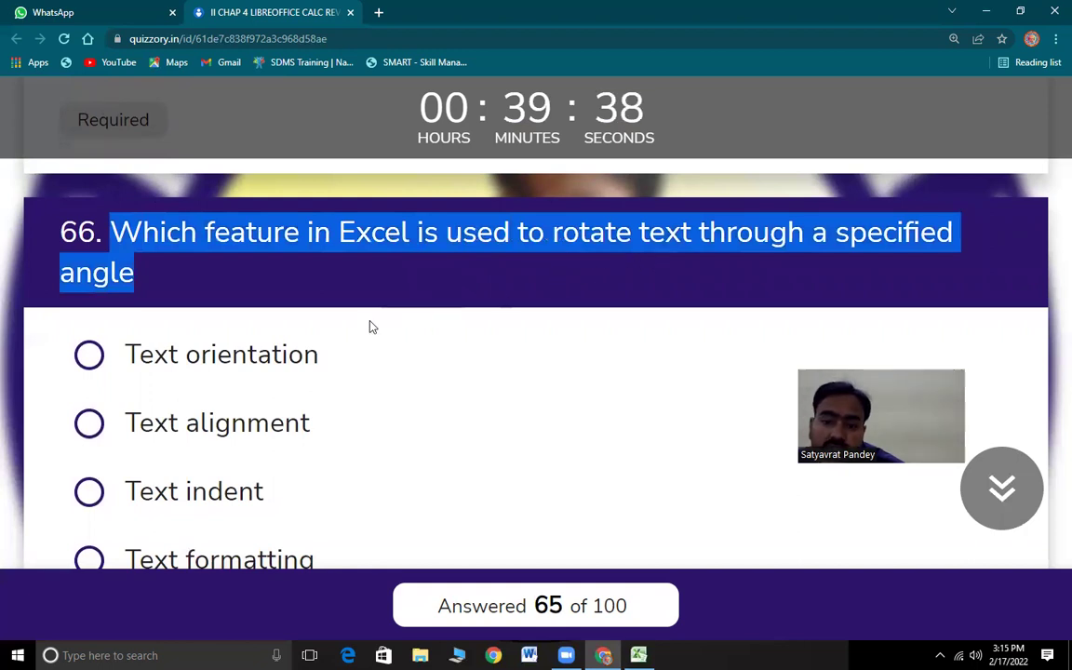
{"action": "left_click", "coordinate": [88, 354]}
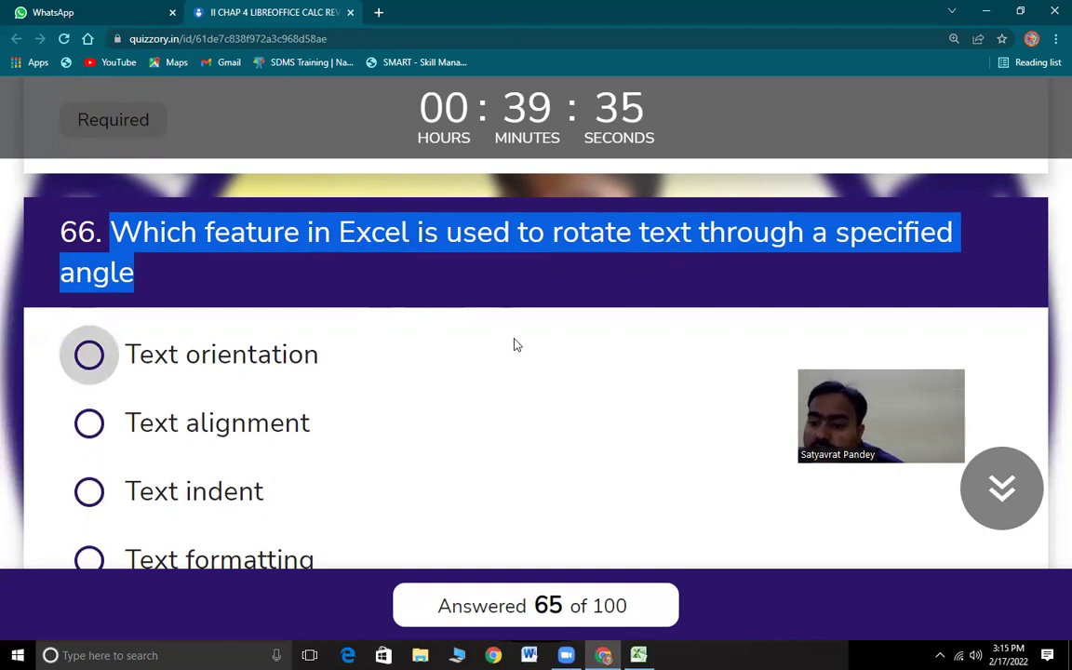
Switch to the Excel workbook, set the text orientation of cell G15 on Sheet1 to 45 degrees, and return to the quiz
{"action": "key", "text": "alt+Tab"}
{"action": "left_click", "coordinate": [69, 618]}
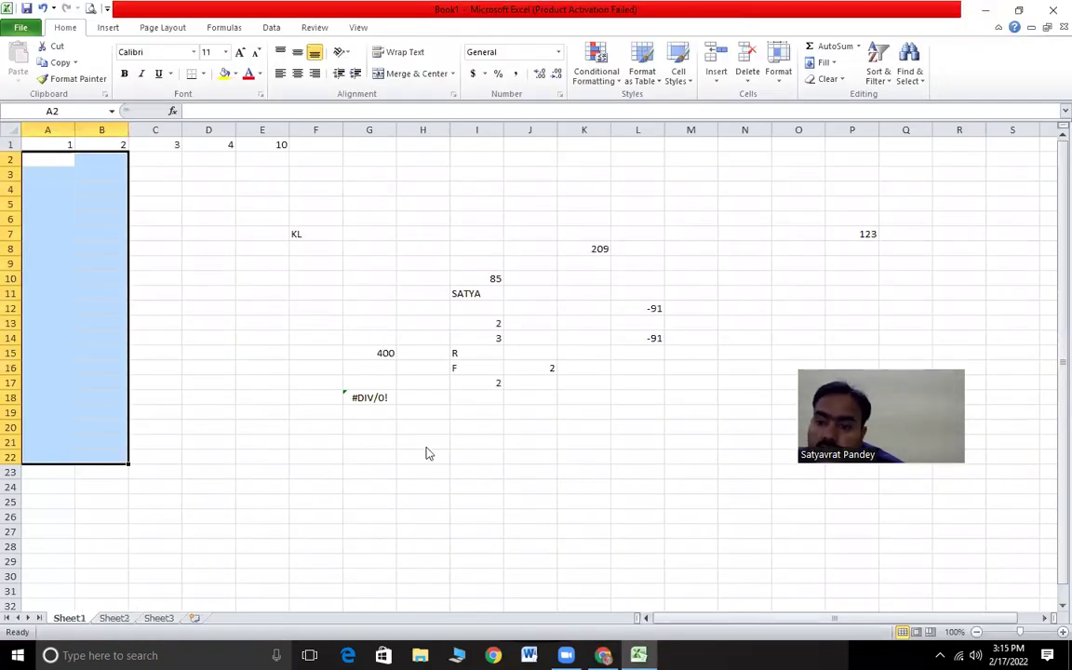
{"action": "right_click", "coordinate": [385, 353]}
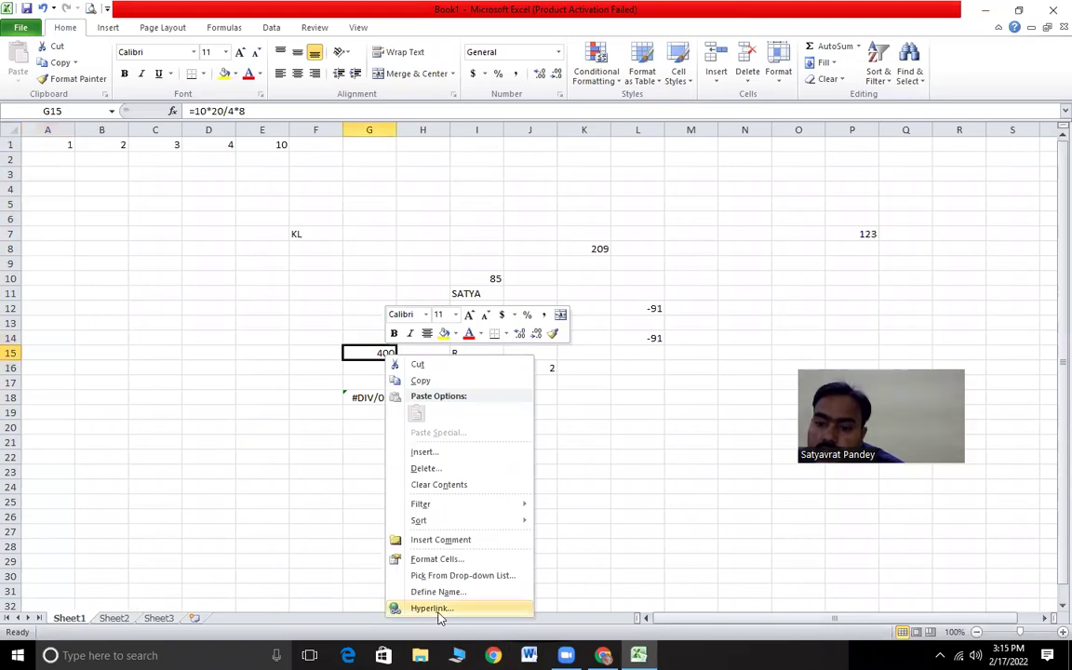
{"action": "left_click", "coordinate": [433, 558]}
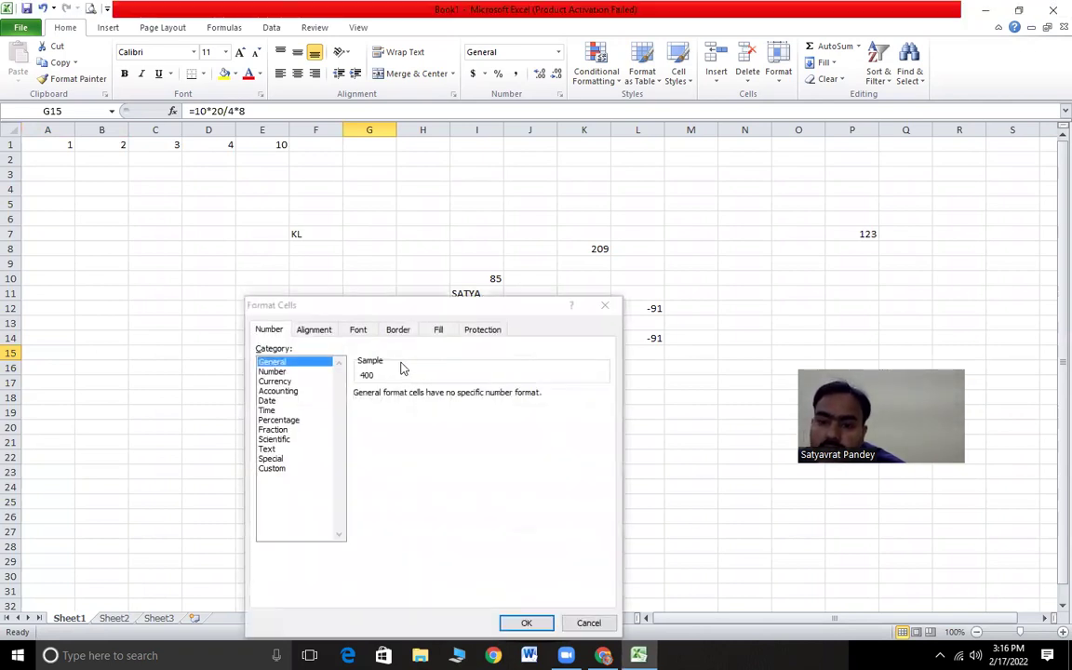
{"action": "left_click", "coordinate": [312, 331]}
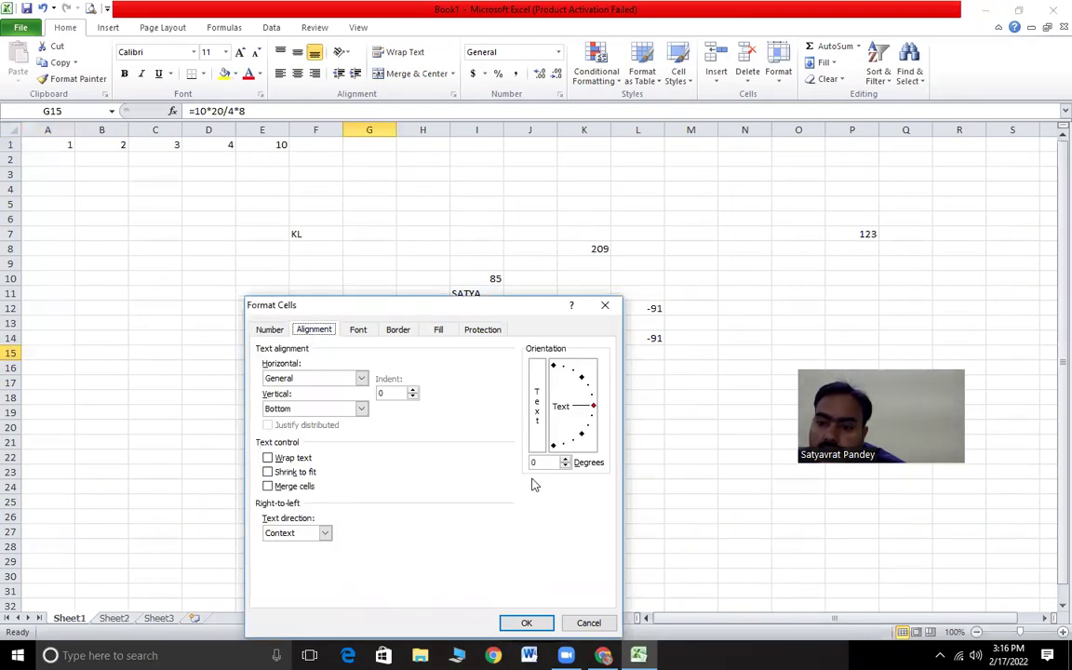
{"action": "left_click", "coordinate": [565, 460]}
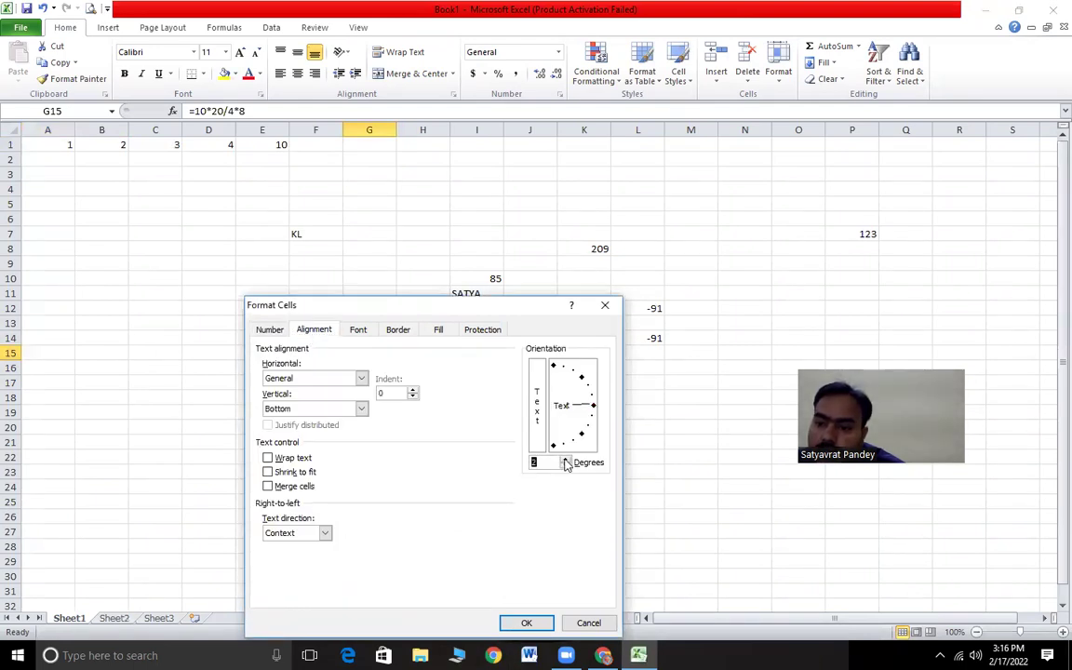
{"action": "type", "text": "45"}
{"action": "left_click", "coordinate": [426, 437]}
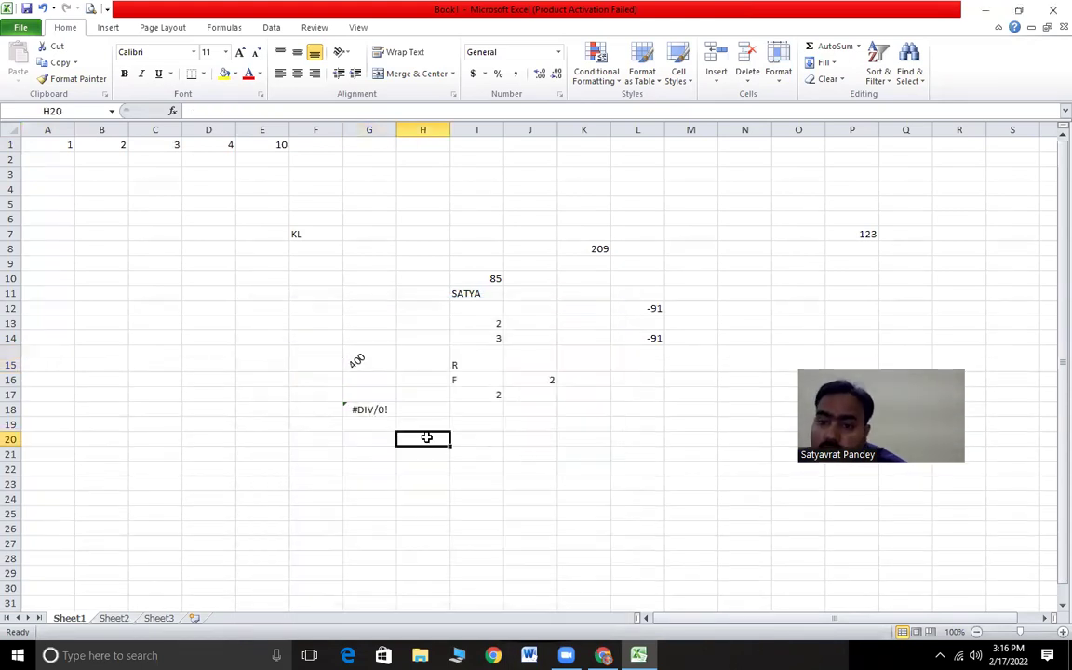
{"action": "left_click", "coordinate": [371, 361]}
{"action": "left_click", "coordinate": [372, 437]}
{"action": "left_click", "coordinate": [383, 364]}
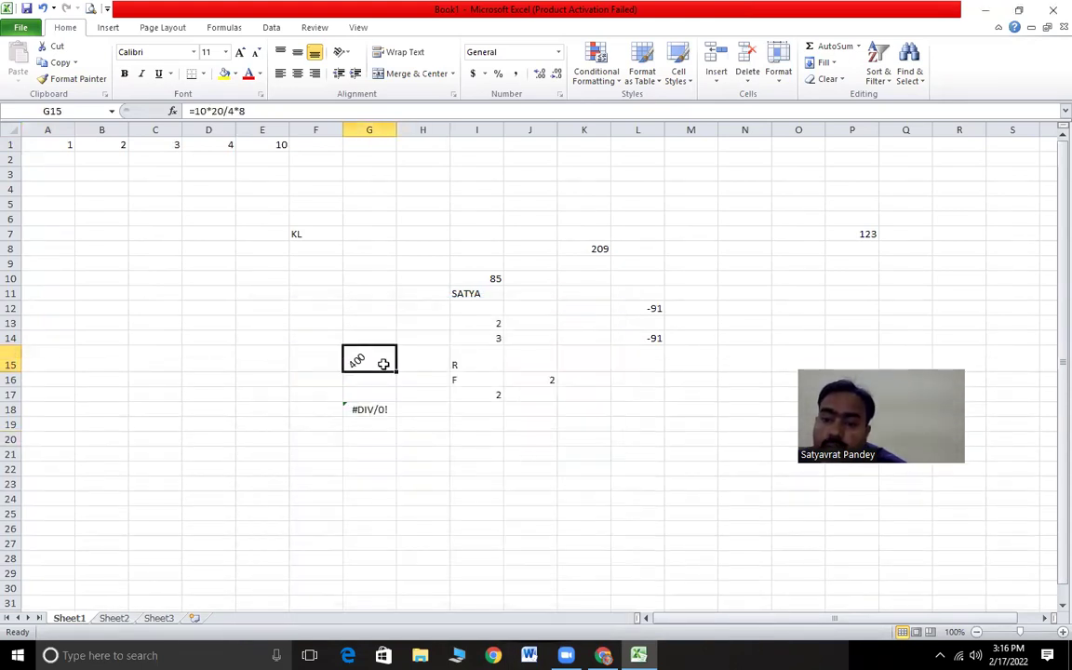
{"action": "key", "text": "alt+Tab"}
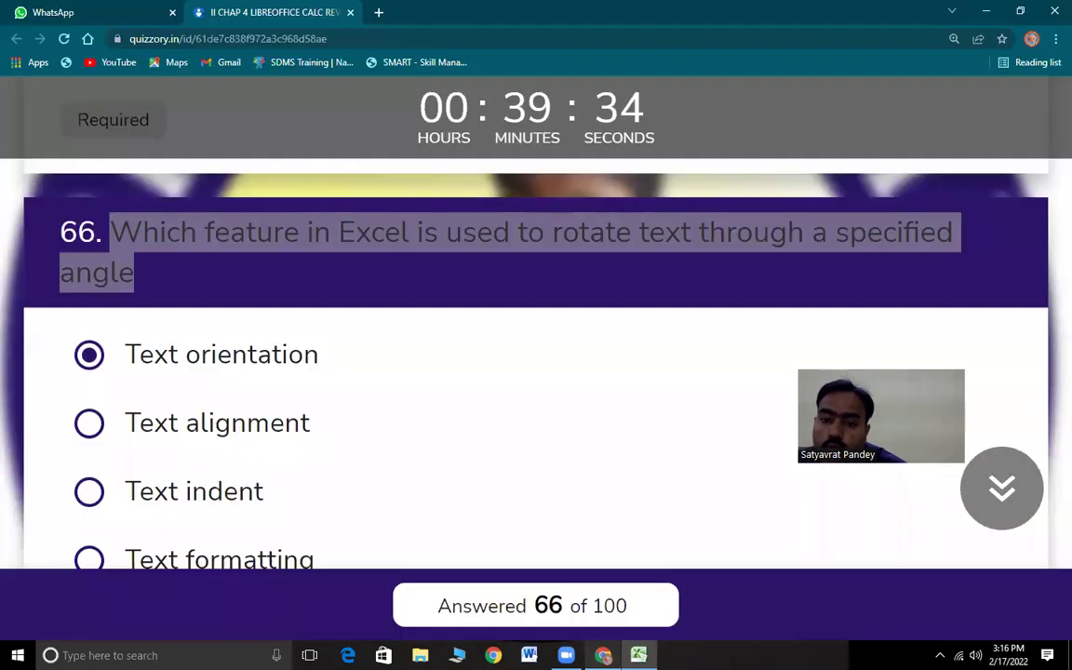
Highlight and answer question 67 about the graphical representation of data with Chart and question 68 about the magnitude of change over time with Area
{"action": "scroll", "coordinate": [240, 462], "scroll_direction": "down", "scroll_amount": 5}
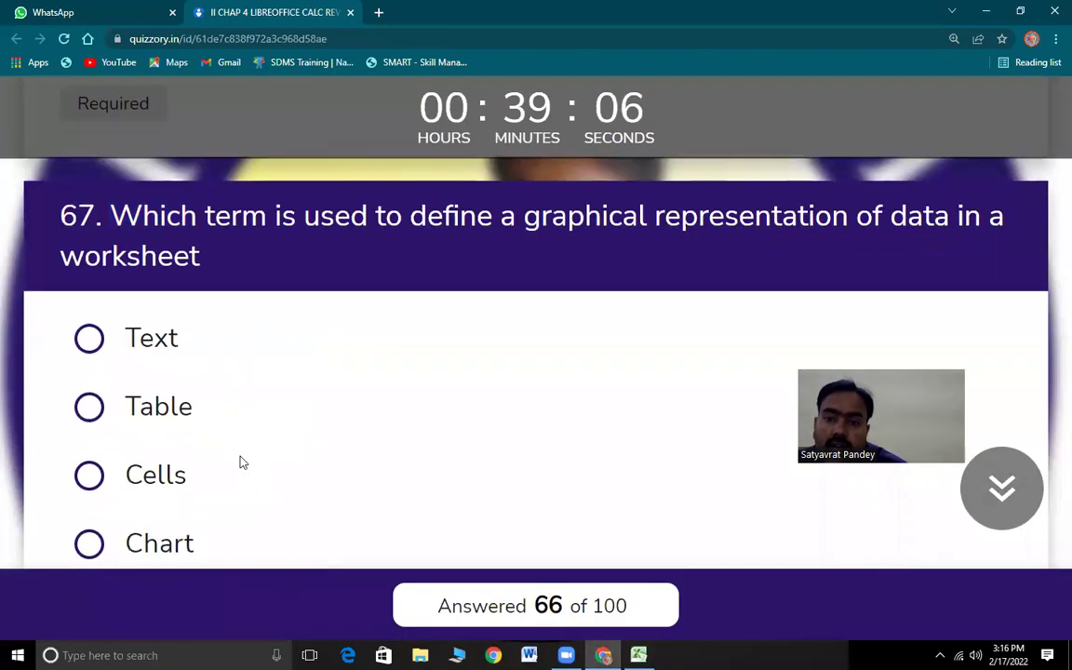
{"action": "left_click_drag", "start_coordinate": [143, 218], "coordinate": [945, 249]}
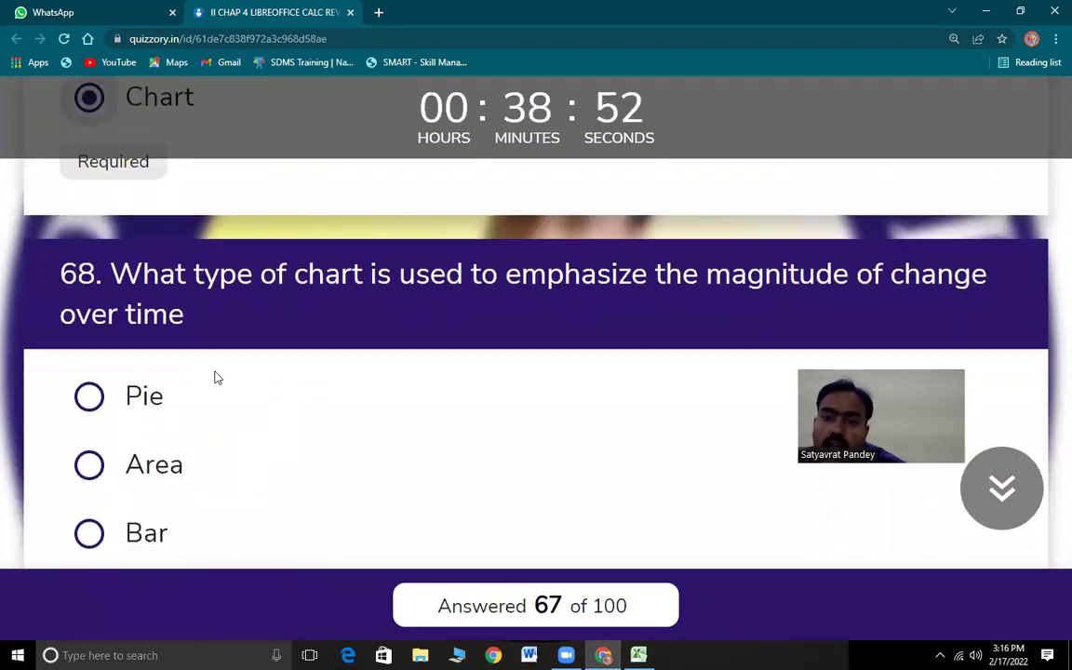
{"action": "left_click_drag", "start_coordinate": [109, 273], "coordinate": [651, 306]}
{"action": "left_click_drag", "start_coordinate": [755, 308], "coordinate": [296, 302]}
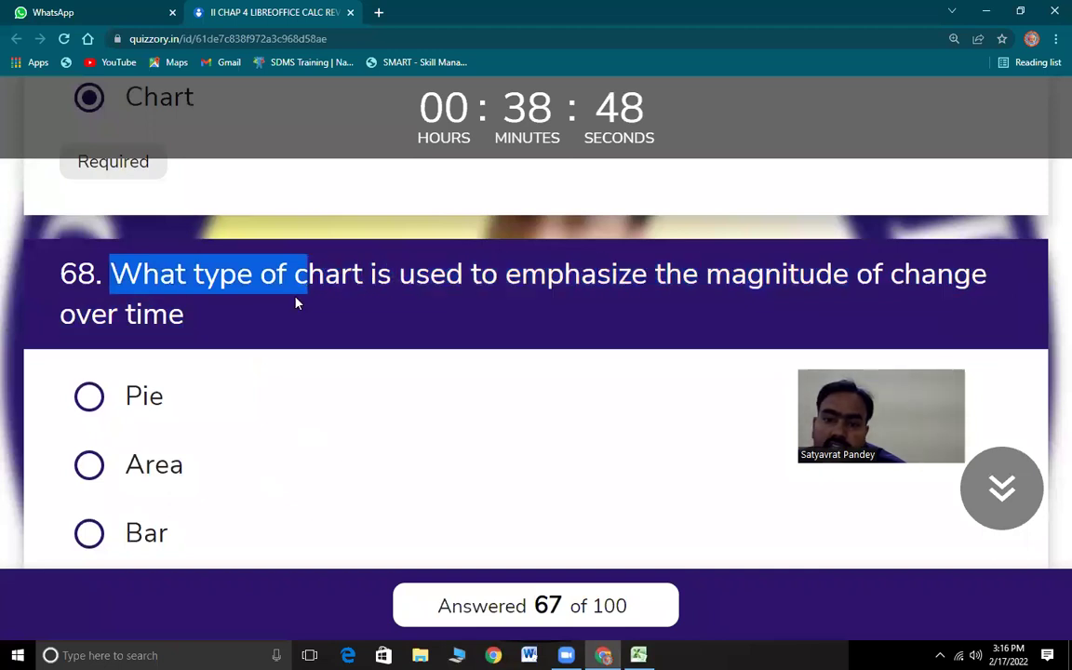
{"action": "triple_click", "coordinate": [294, 303]}
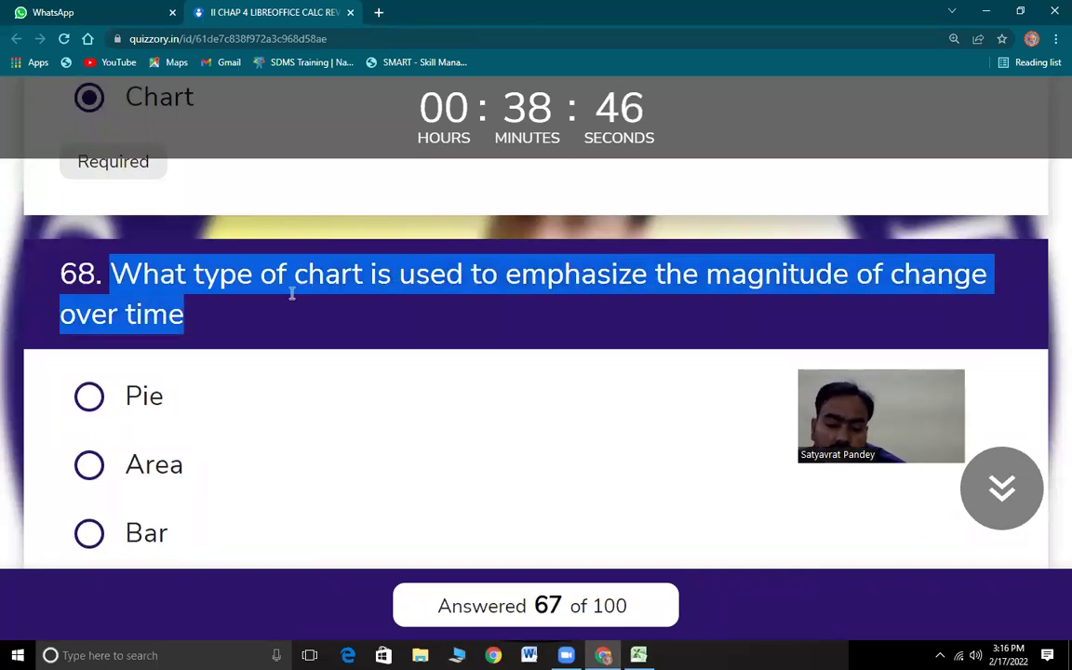
{"action": "scroll", "coordinate": [287, 414], "scroll_direction": "down", "scroll_amount": 2}
{"action": "left_click", "coordinate": [312, 318]}
{"action": "scroll", "coordinate": [389, 339], "scroll_direction": "up", "scroll_amount": 1}
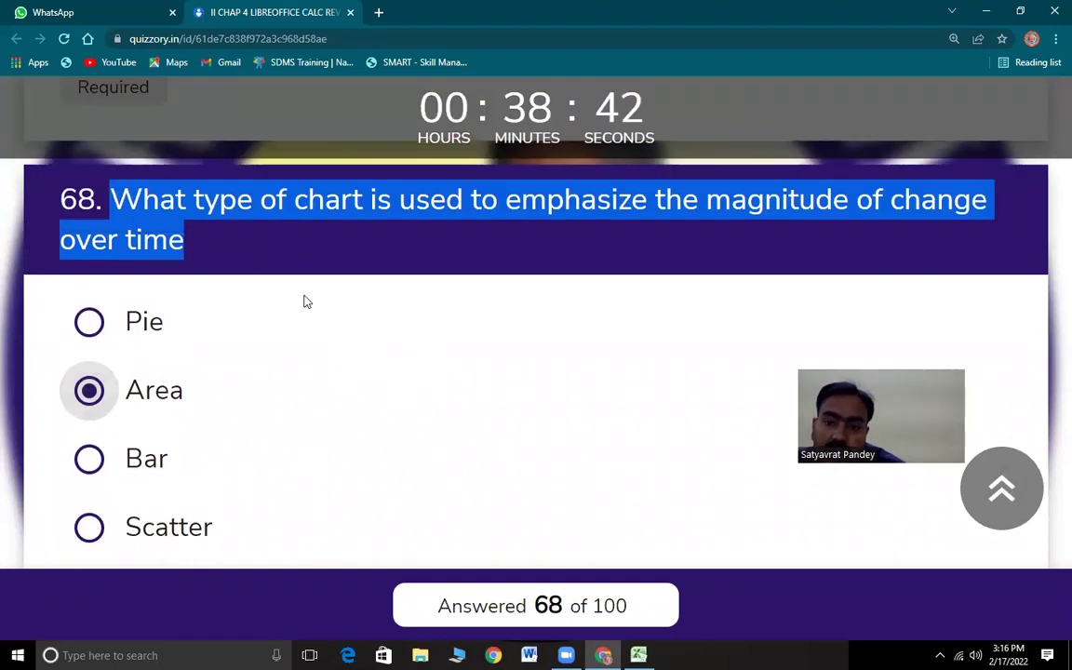
Highlight question 69 about the stock chart being designed for stocks and shares data and answer it with True
{"action": "scroll", "coordinate": [297, 340], "scroll_direction": "down", "scroll_amount": 5}
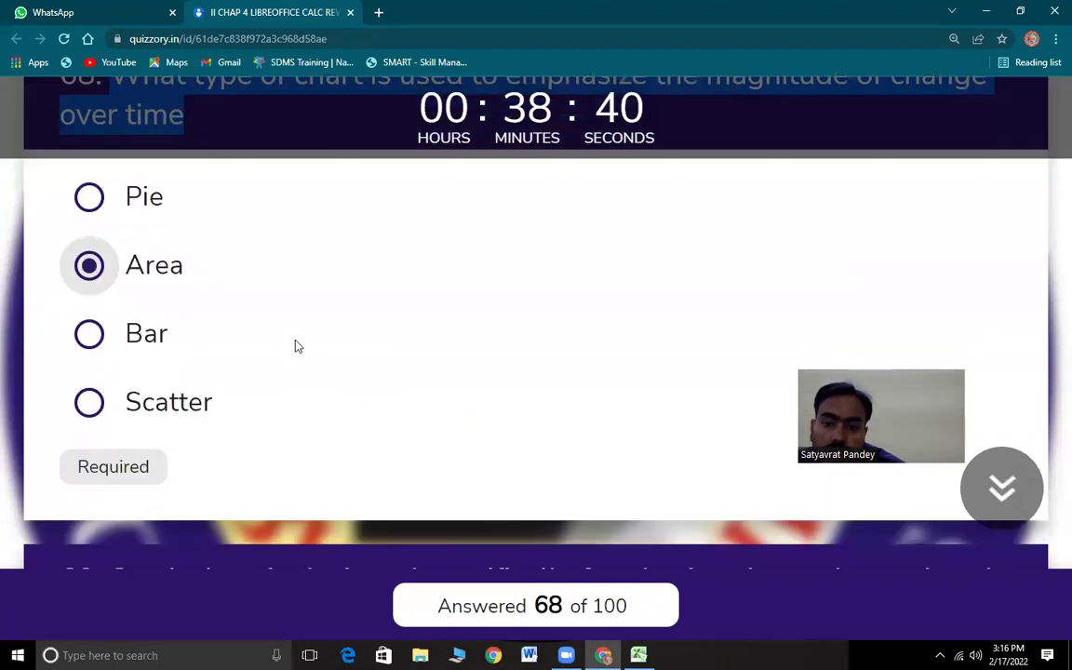
{"action": "scroll", "coordinate": [297, 344], "scroll_direction": "down", "scroll_amount": 1}
{"action": "scroll", "coordinate": [271, 275], "scroll_direction": "up", "scroll_amount": 1}
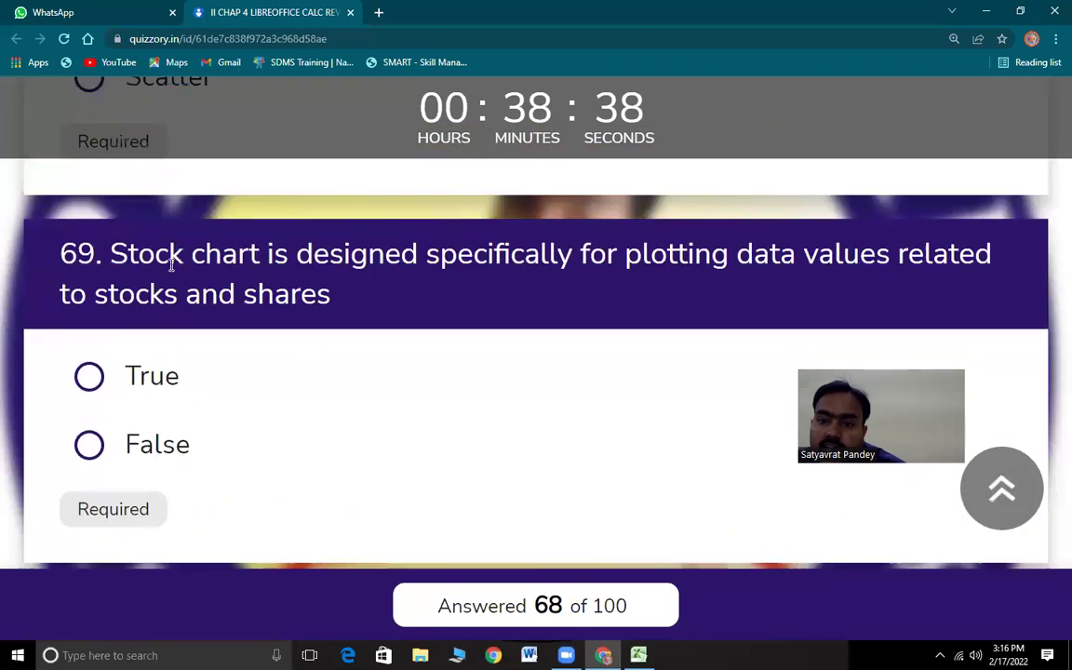
{"action": "left_click_drag", "start_coordinate": [126, 257], "coordinate": [438, 309]}
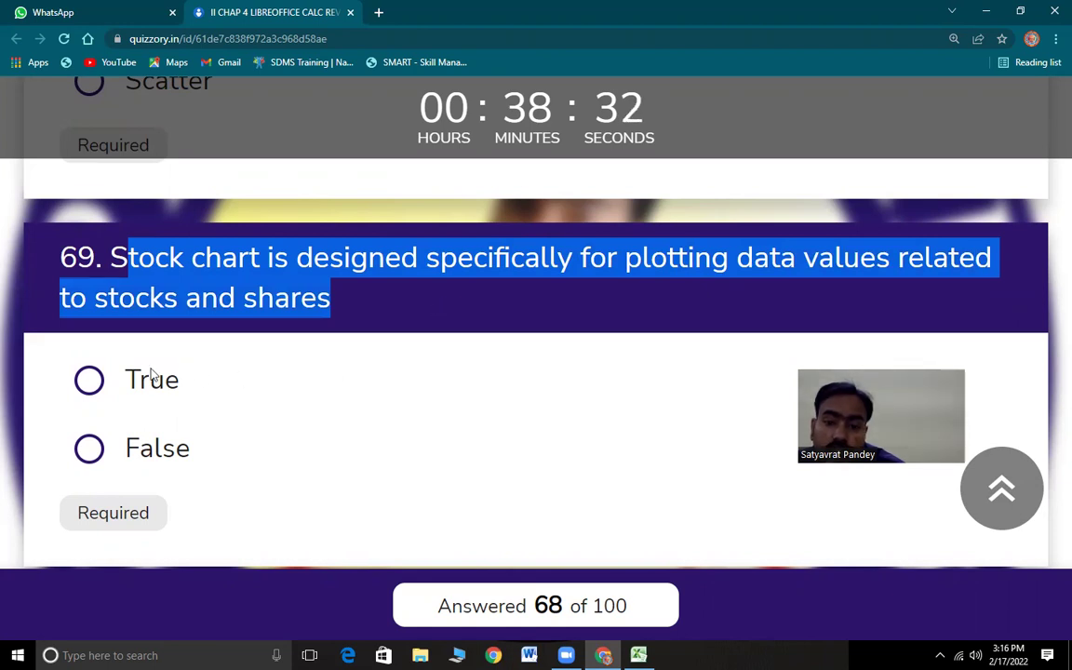
{"action": "key", "text": "space"}
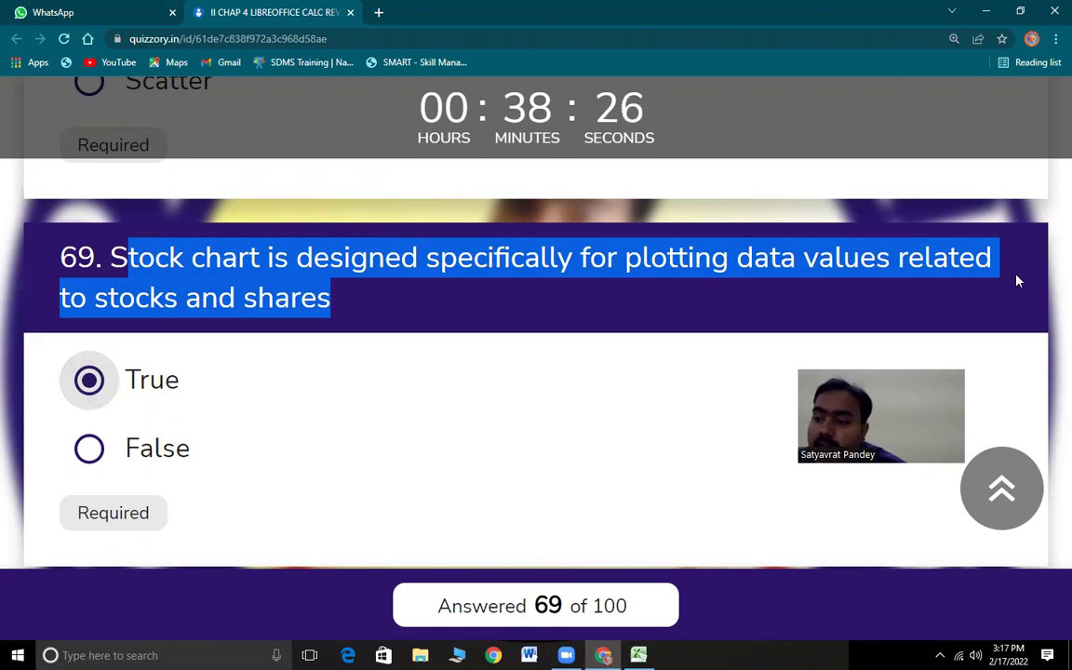
Highlight question 70 about the group of the home tab holding the format option and answer it with Cells
{"action": "scroll", "coordinate": [282, 443], "scroll_direction": "down", "scroll_amount": 3}
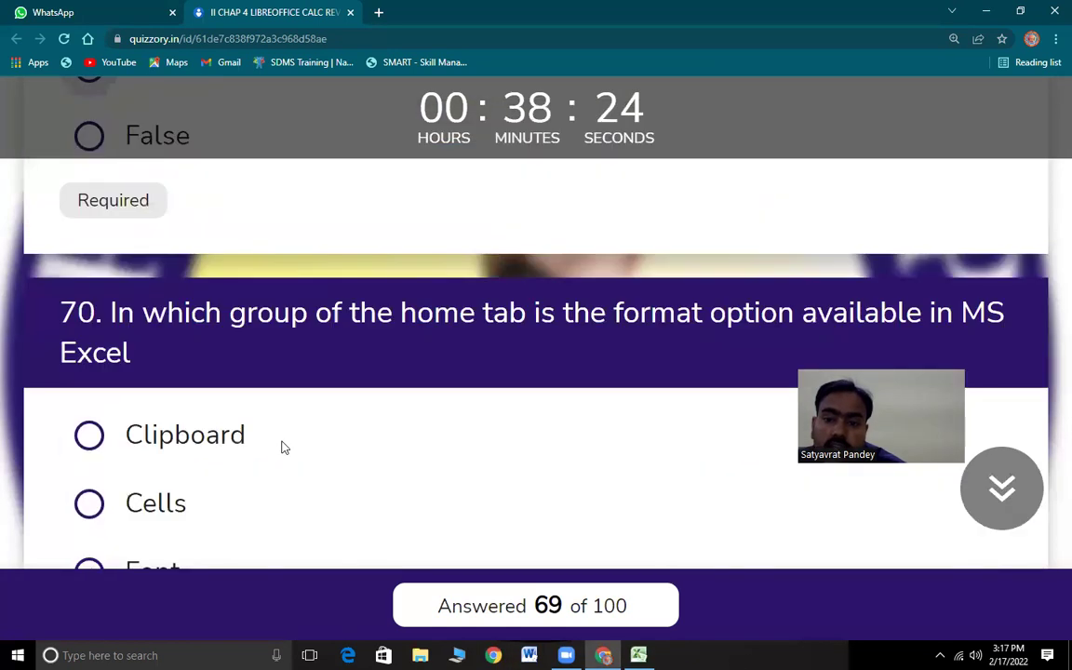
{"action": "left_click_drag", "start_coordinate": [111, 254], "coordinate": [341, 297]}
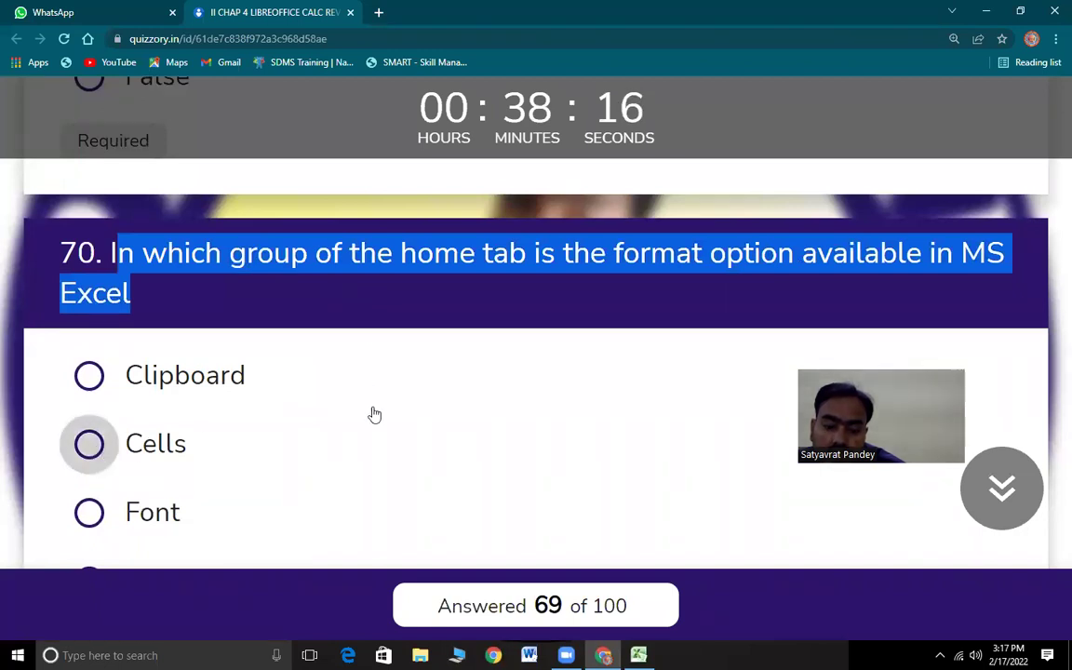
{"action": "left_click", "coordinate": [406, 415]}
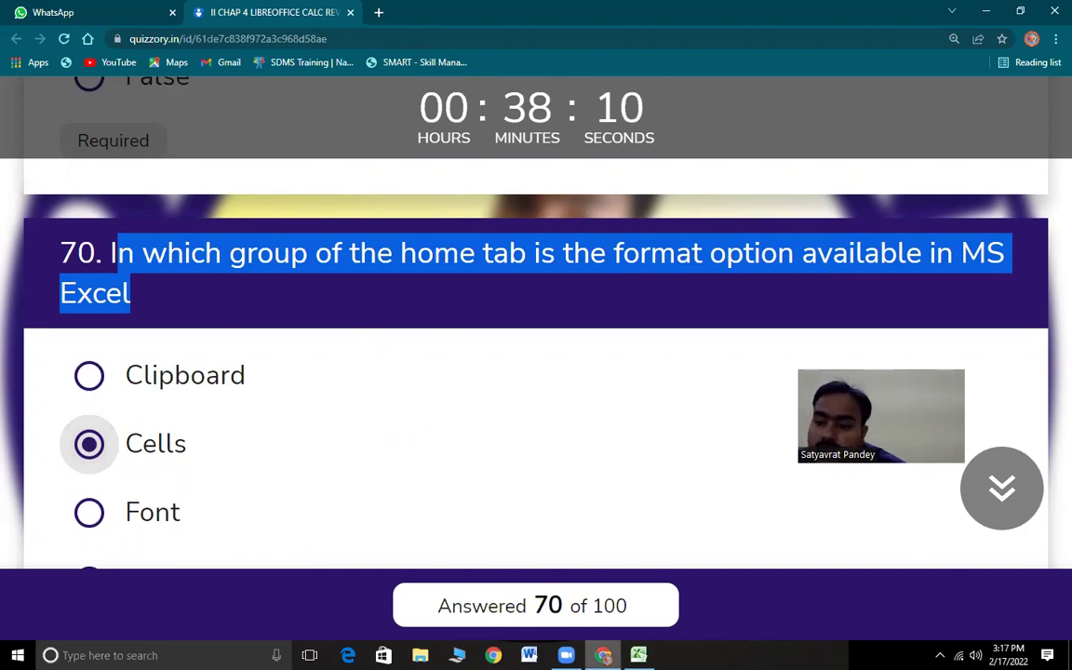
Check the Format options of the Cells group in the Excel workbook, and return to the quiz at question 71
{"action": "key", "text": "alt+Tab"}
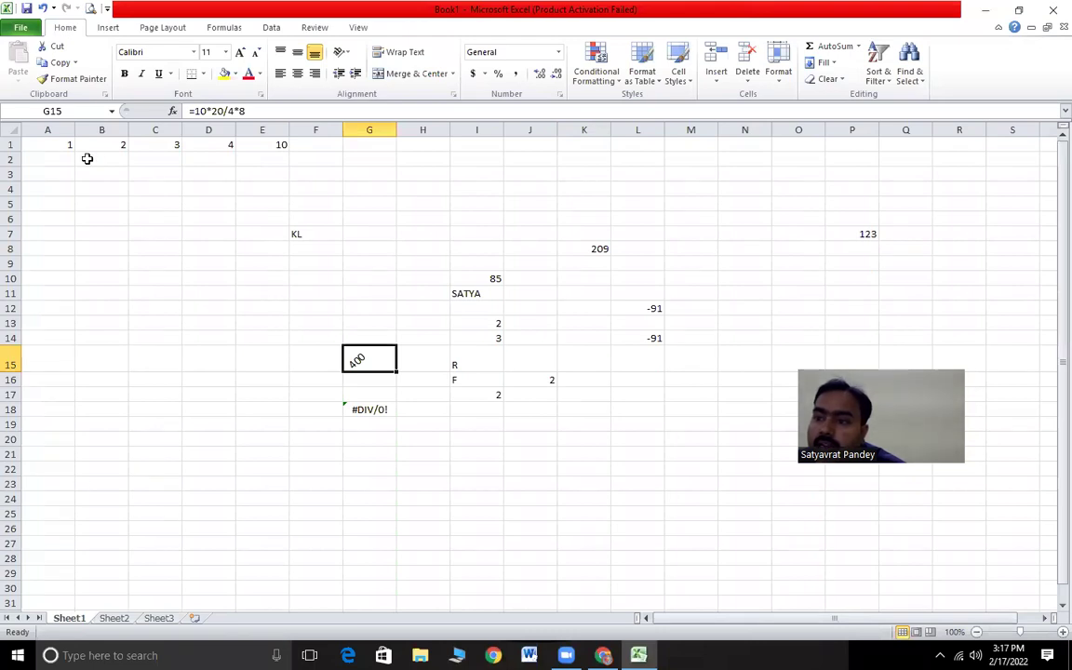
{"action": "left_click", "coordinate": [779, 74]}
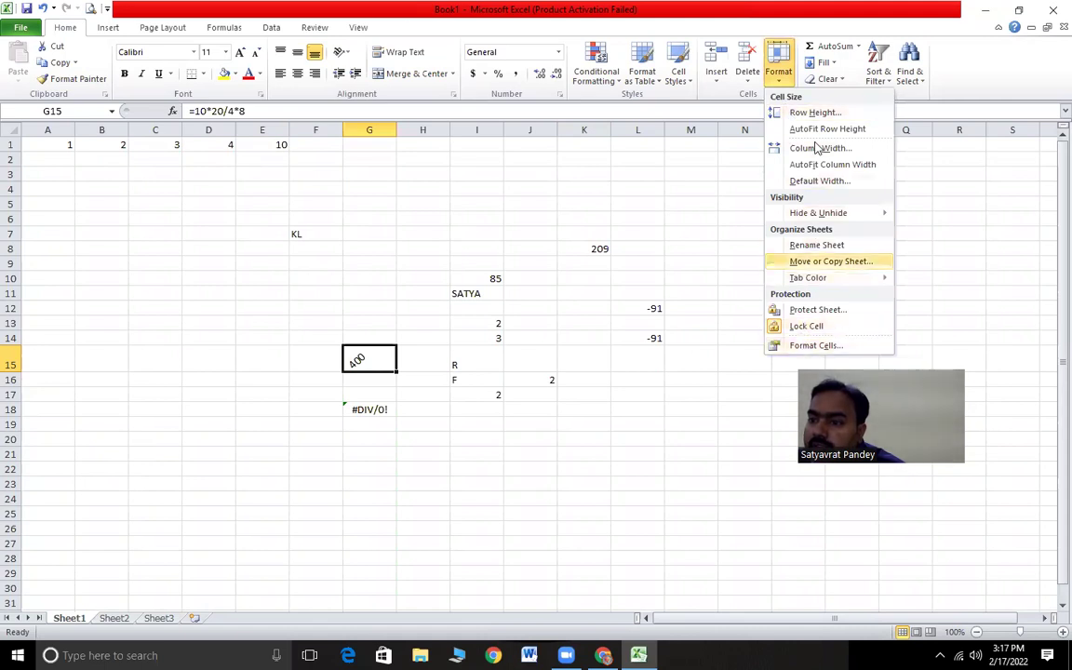
{"action": "left_click", "coordinate": [752, 101]}
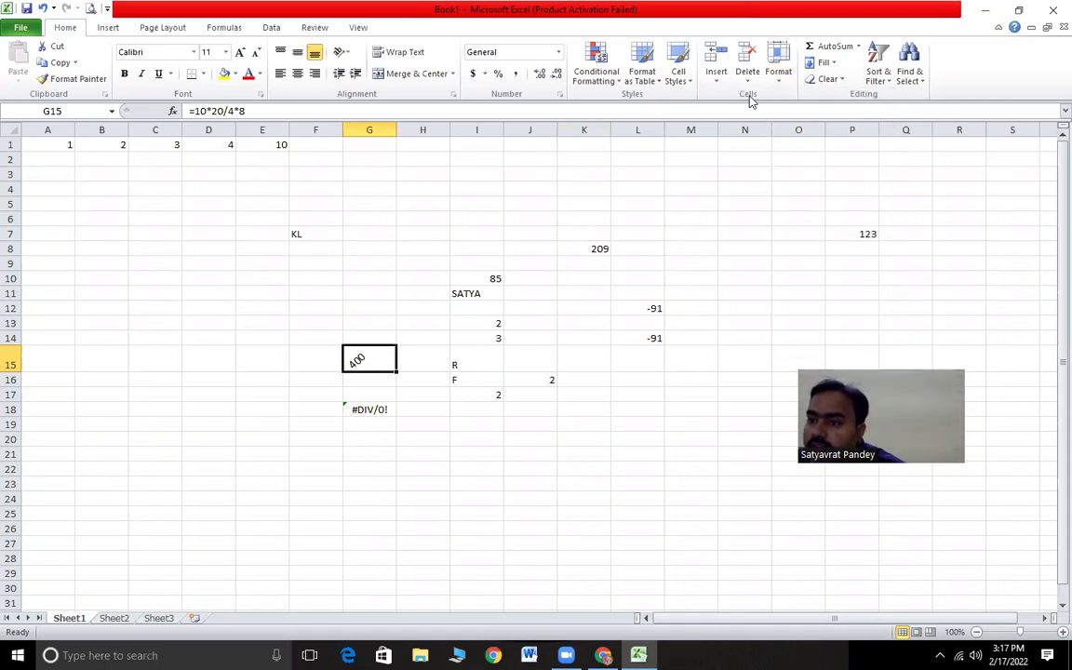
{"action": "left_click", "coordinate": [776, 56]}
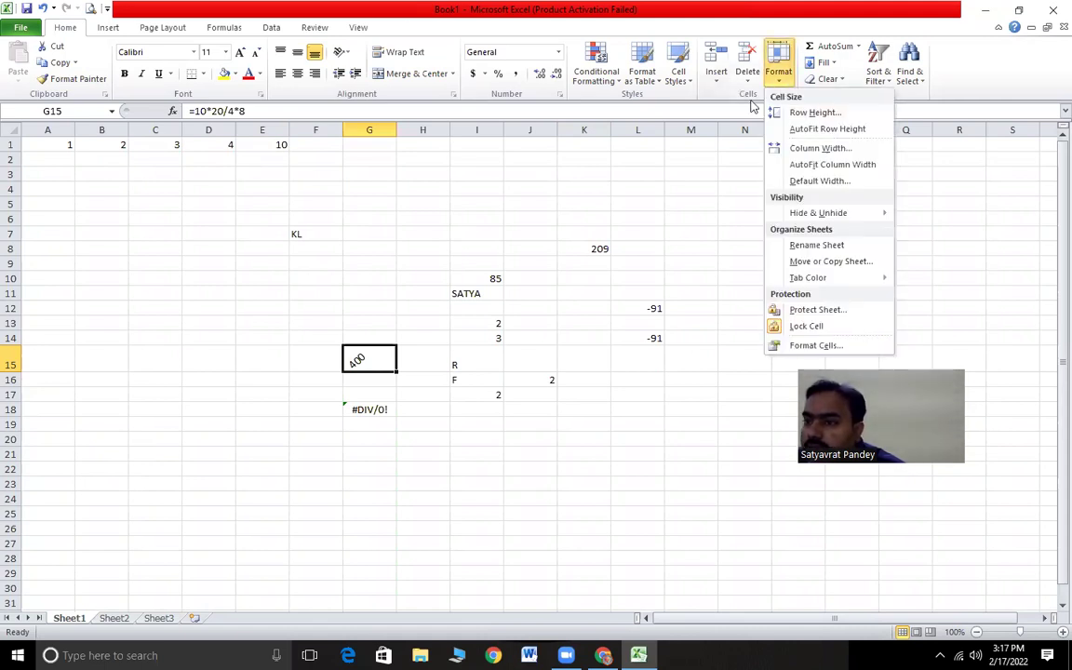
{"action": "left_click", "coordinate": [595, 486]}
{"action": "key", "text": "alt+Tab"}
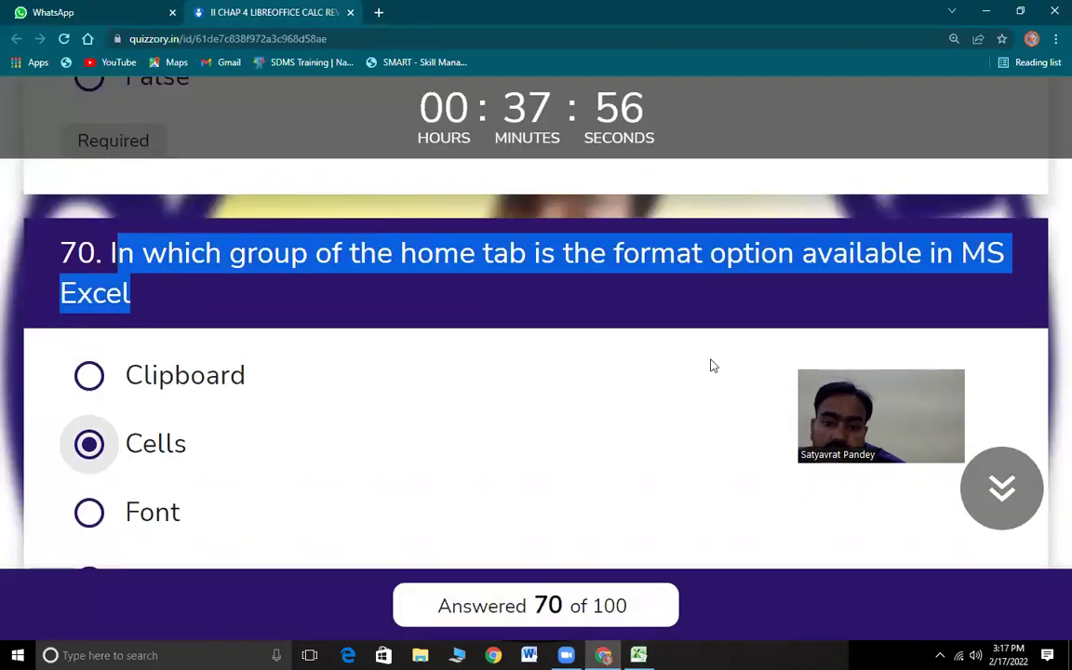
{"action": "scroll", "coordinate": [220, 486], "scroll_direction": "down", "scroll_amount": 4}
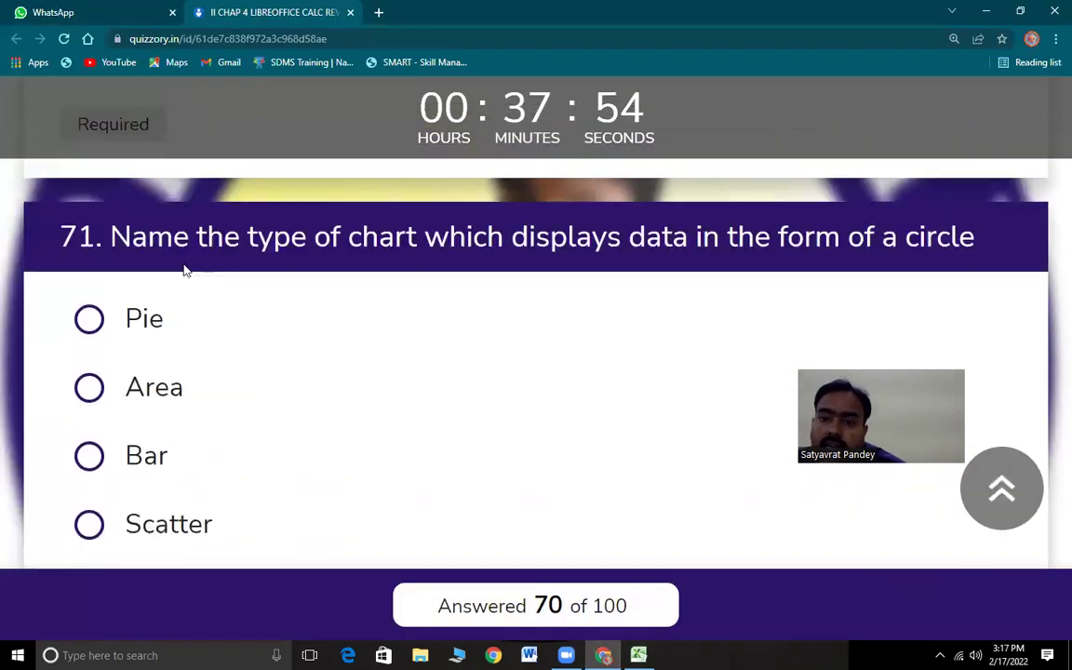
Highlight question 71 about the chart type that displays data in the form of a circle and answer it with Pie
{"action": "left_click_drag", "start_coordinate": [147, 238], "coordinate": [982, 257]}
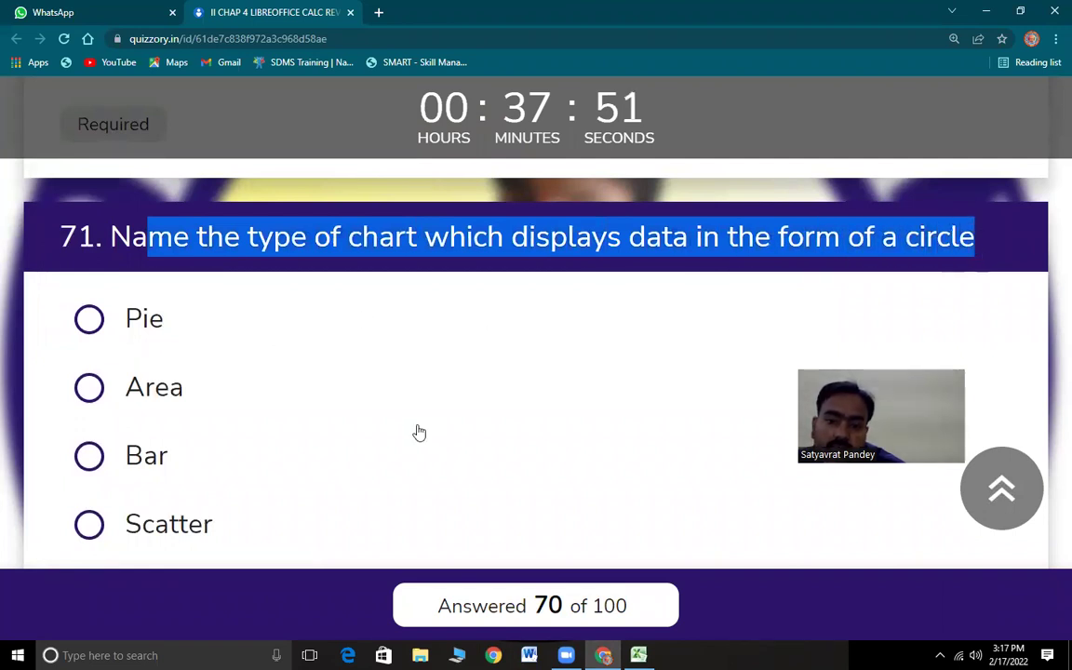
{"action": "key", "text": "Tab"}
{"action": "key", "text": "space"}
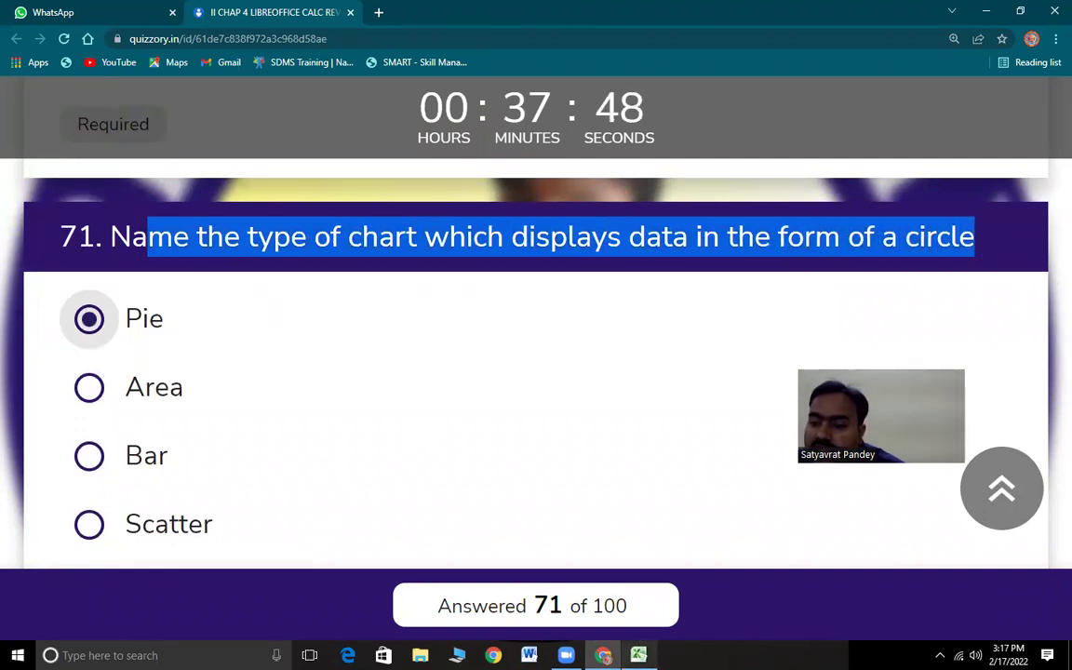
Switch to the Excel workbook, try to insert a pie chart of the range E6:M19 and move it clear of the data
{"action": "key", "text": "alt+Tab"}
{"action": "left_click_drag", "start_coordinate": [284, 221], "coordinate": [690, 423]}
{"action": "left_click", "coordinate": [108, 27]}
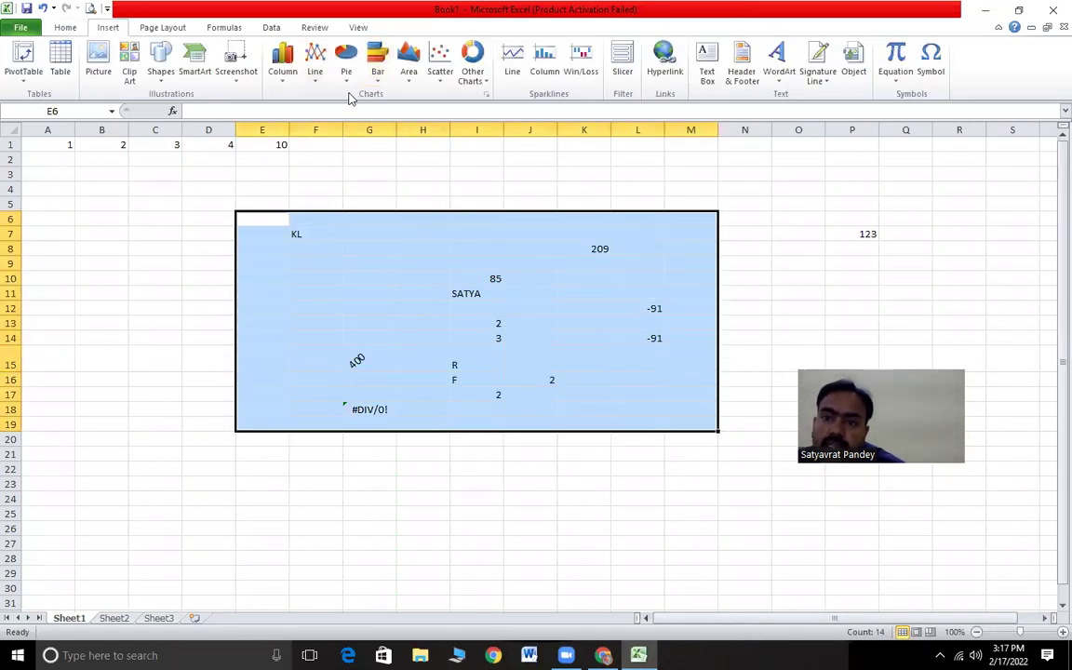
{"action": "left_click", "coordinate": [346, 67]}
{"action": "left_click", "coordinate": [370, 119]}
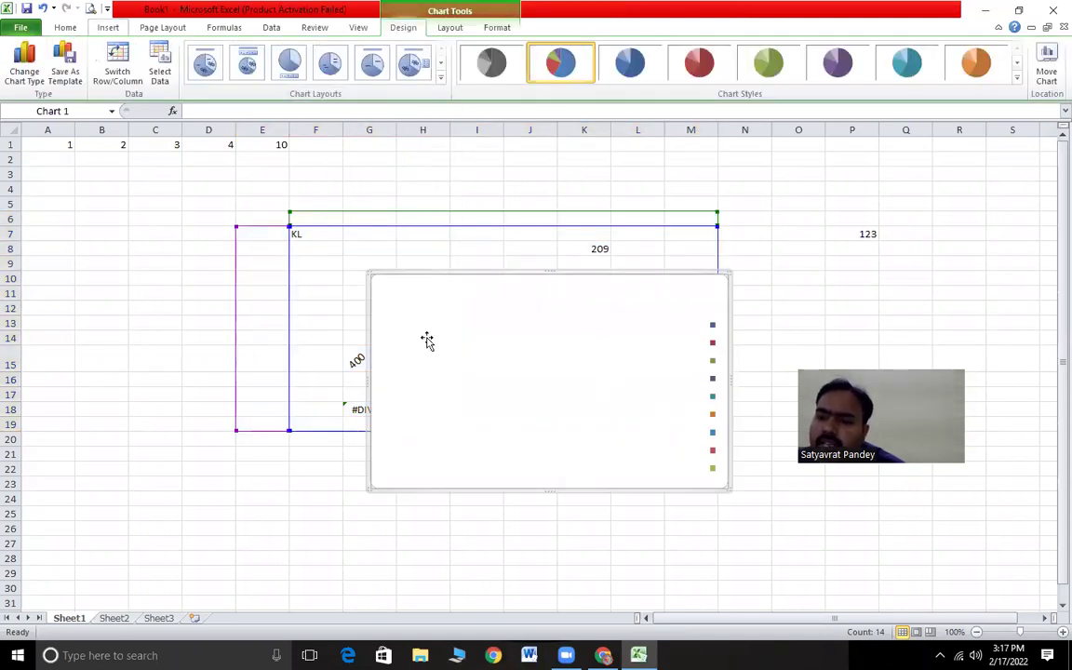
{"action": "left_click_drag", "start_coordinate": [426, 340], "coordinate": [688, 286]}
{"action": "left_click", "coordinate": [365, 359]}
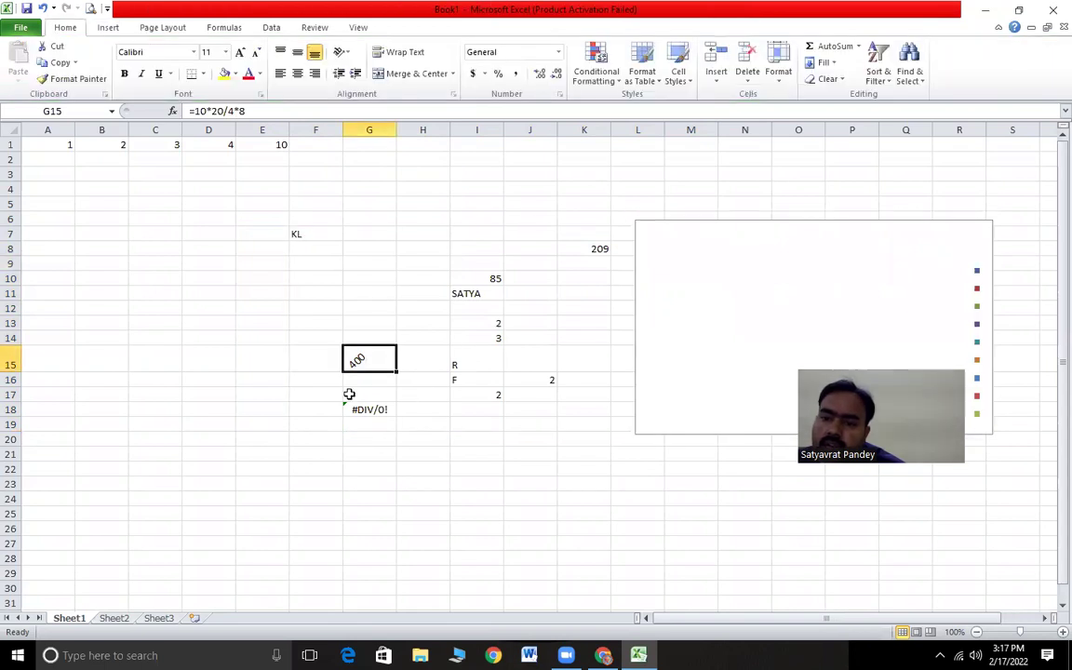
Replace the empty pie chart with a pie chart of cells I13:I14, and return to the quiz
{"action": "left_click_drag", "start_coordinate": [476, 322], "coordinate": [485, 336]}
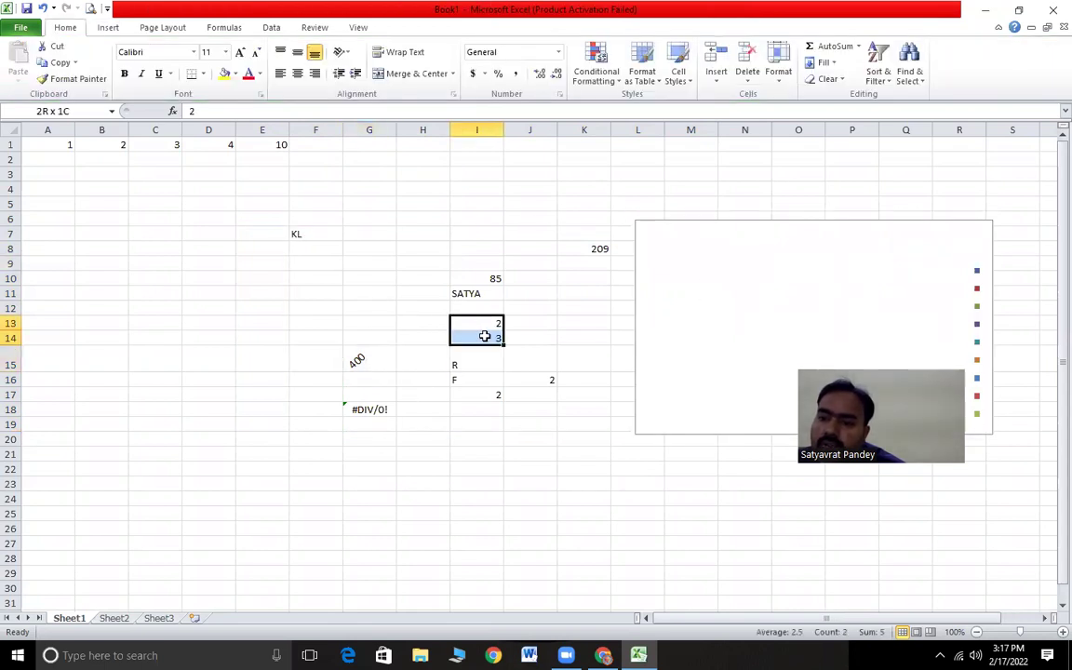
{"action": "left_click_drag", "start_coordinate": [987, 235], "coordinate": [976, 232]}
{"action": "key", "text": "Delete"}
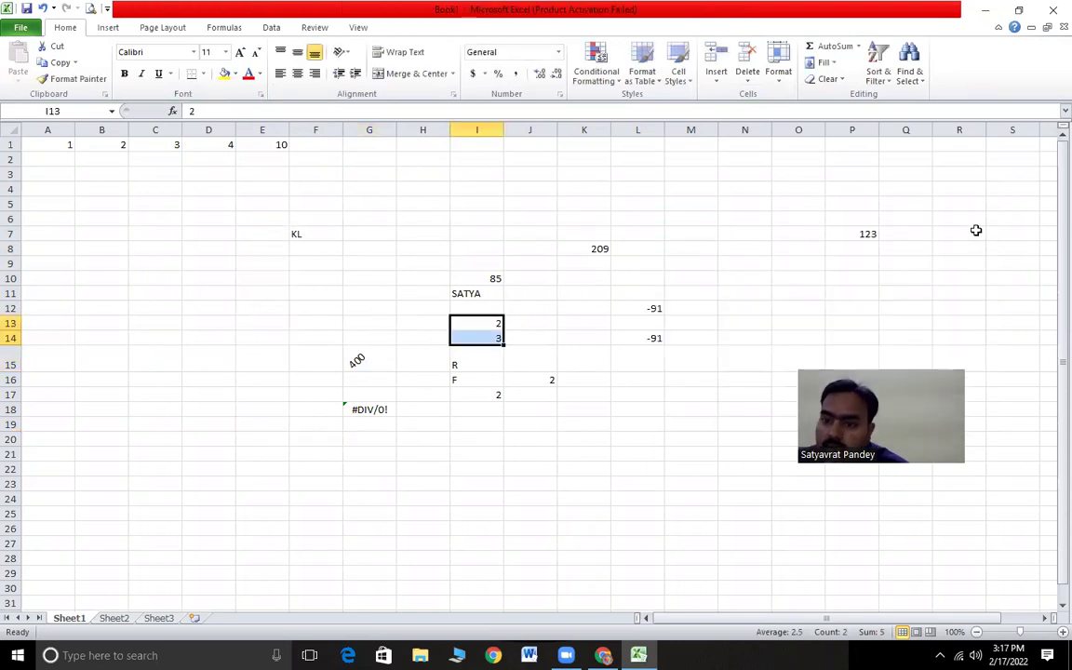
{"action": "left_click", "coordinate": [108, 27]}
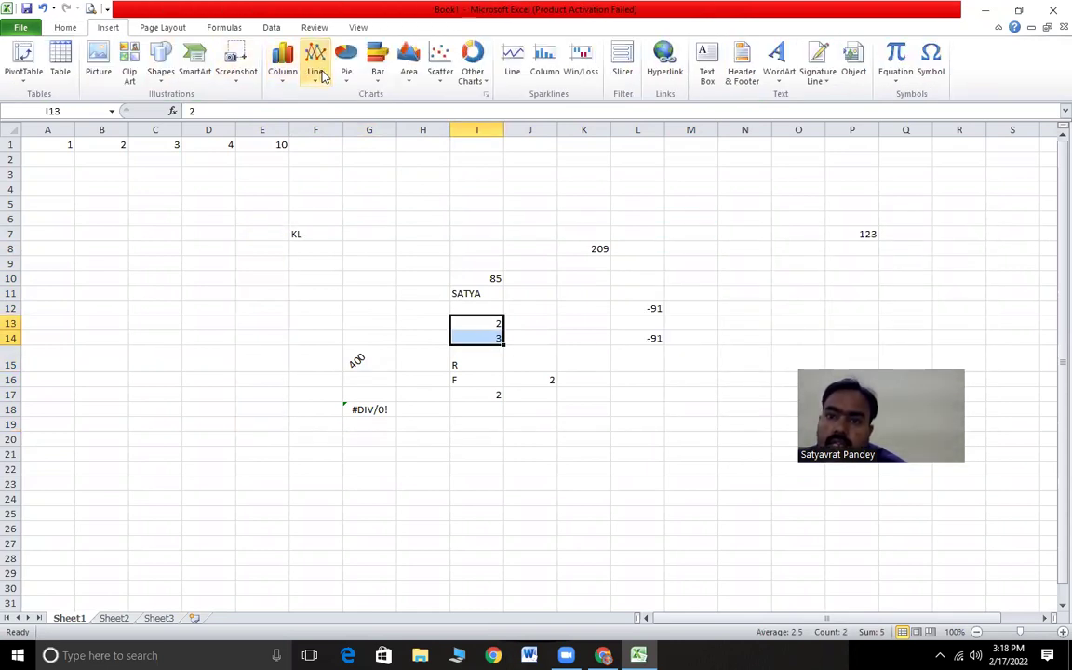
{"action": "left_click", "coordinate": [346, 63]}
{"action": "left_click", "coordinate": [353, 123]}
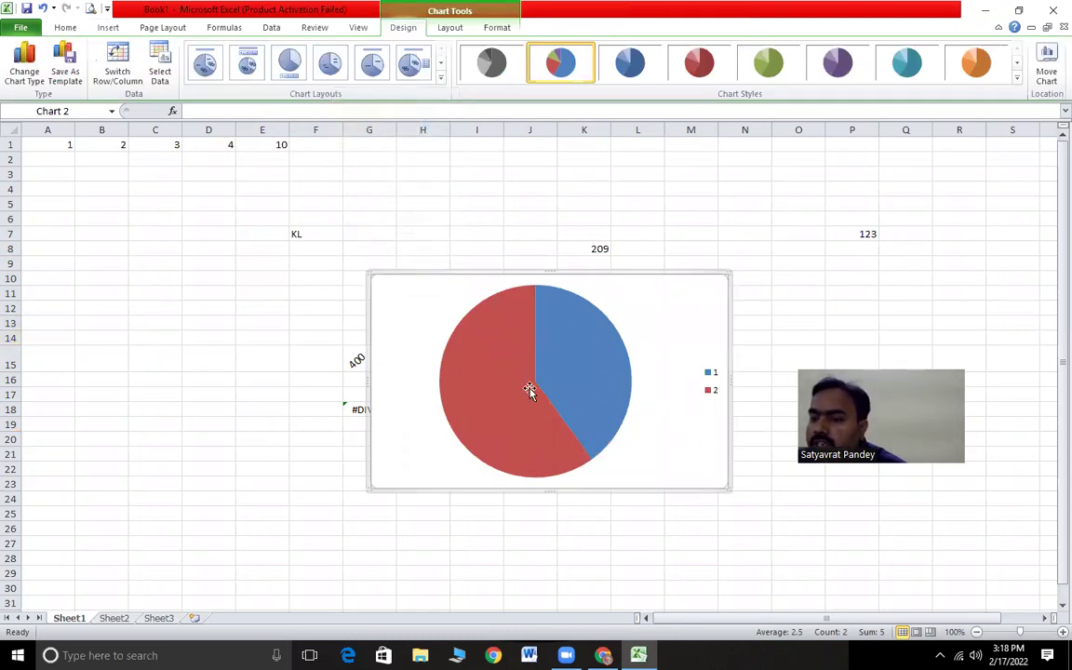
{"action": "key", "text": "alt+Tab"}
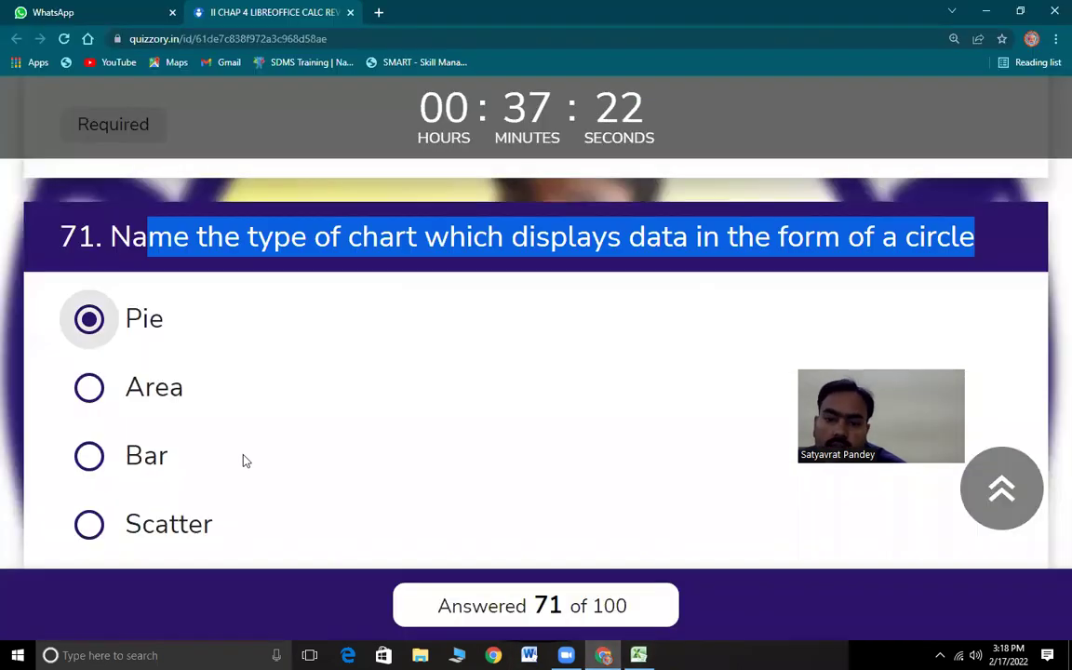
Highlight question 72 about the horizontal axis of a chart and answer it with Category axis, briefly checking the chart in Excel
{"action": "scroll", "coordinate": [409, 502], "scroll_direction": "down", "scroll_amount": 5}
{"action": "left_click_drag", "start_coordinate": [143, 179], "coordinate": [856, 186]}
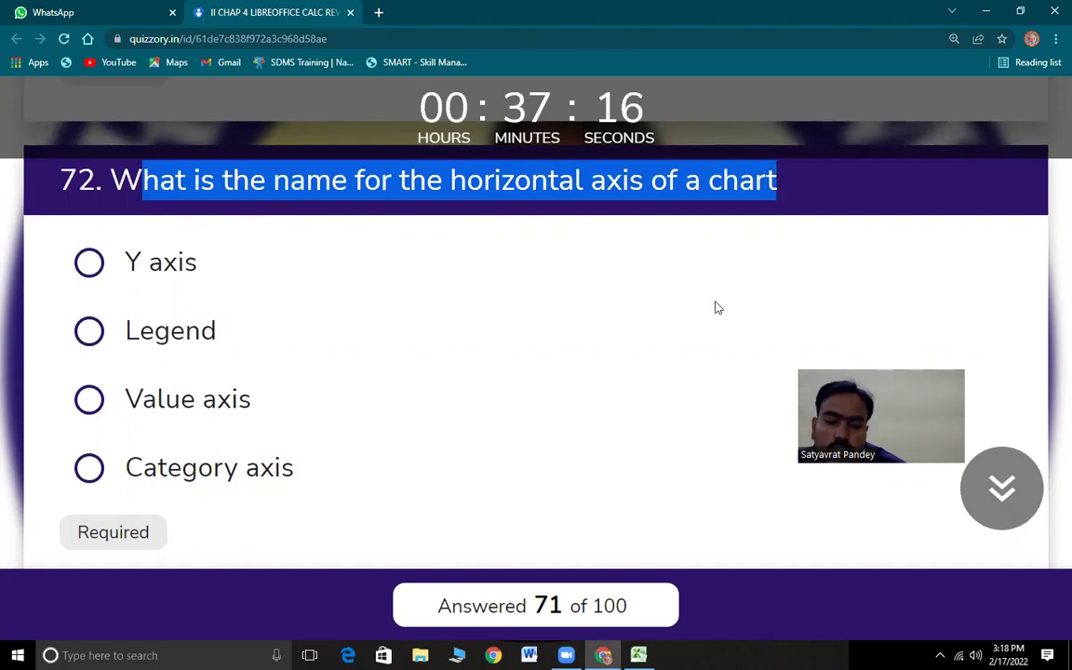
{"action": "left_click", "coordinate": [88, 466]}
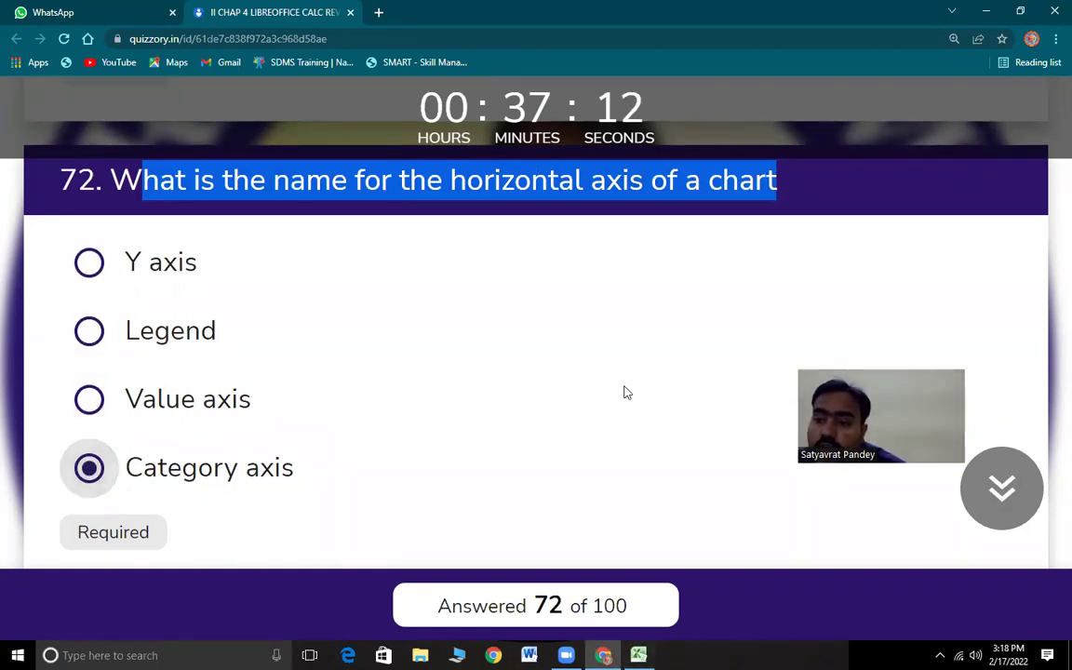
{"action": "key", "text": "alt+Tab"}
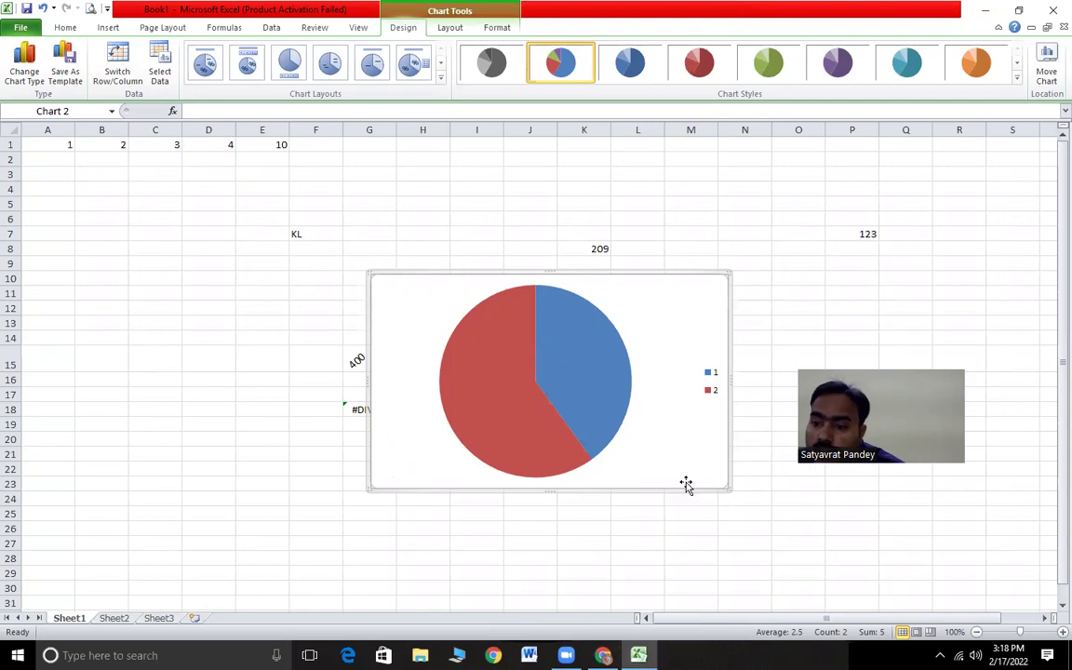
{"action": "left_click", "coordinate": [605, 654]}
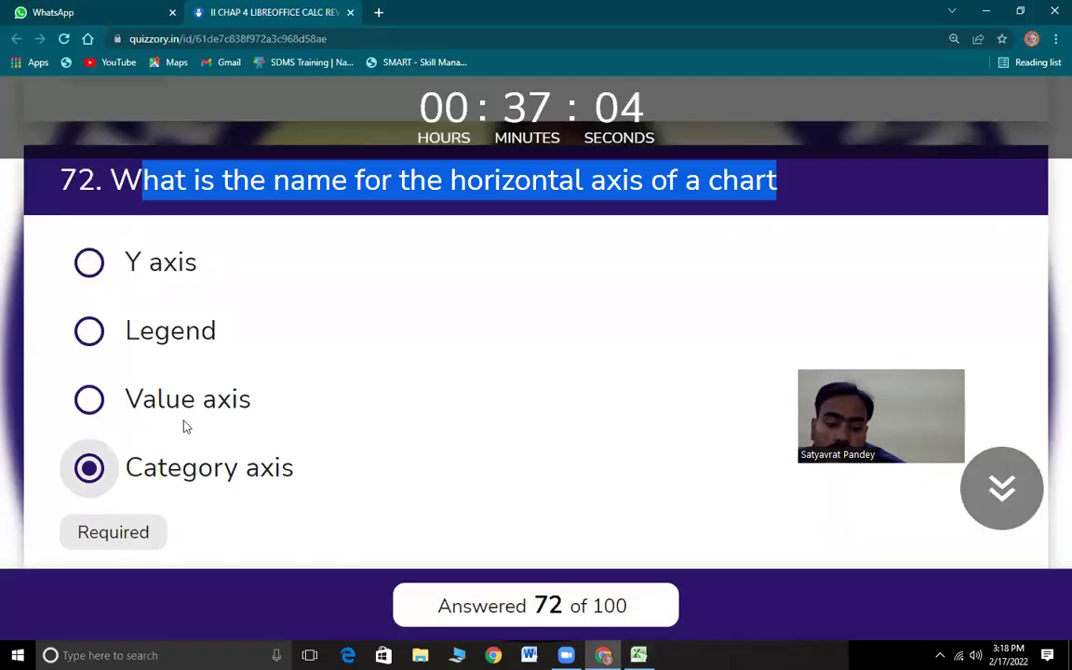
Highlight question 73 about the component depicting colours, patterns or symbols assigned to data series and answer it with Legend
{"action": "scroll", "coordinate": [183, 427], "scroll_direction": "down", "scroll_amount": 4}
{"action": "left_click_drag", "start_coordinate": [131, 198], "coordinate": [519, 265]}
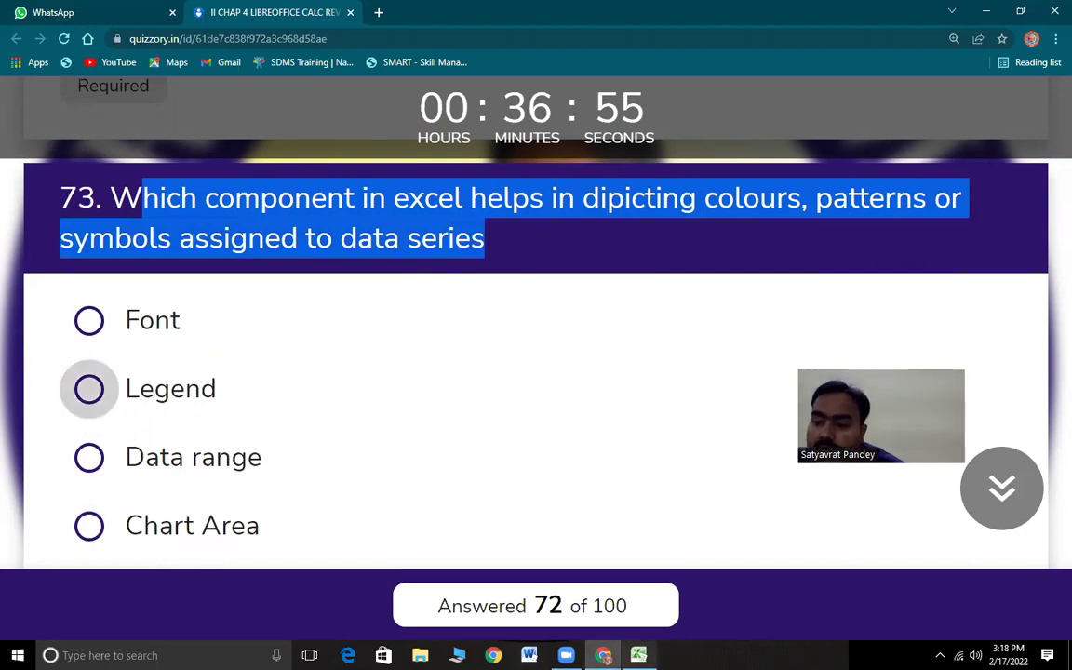
Check the format options of the pie chart's legend and its first entry in the Excel workbook, and return to the quiz
{"action": "key", "text": "alt+Tab"}
{"action": "double_click", "coordinate": [710, 377]}
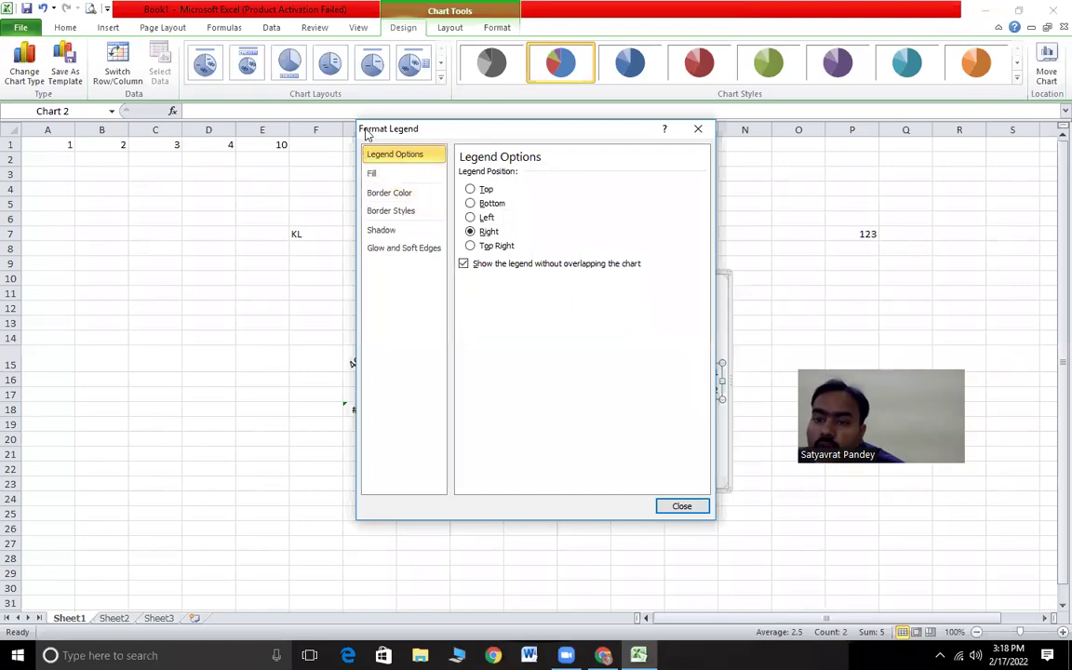
{"action": "left_click", "coordinate": [697, 129]}
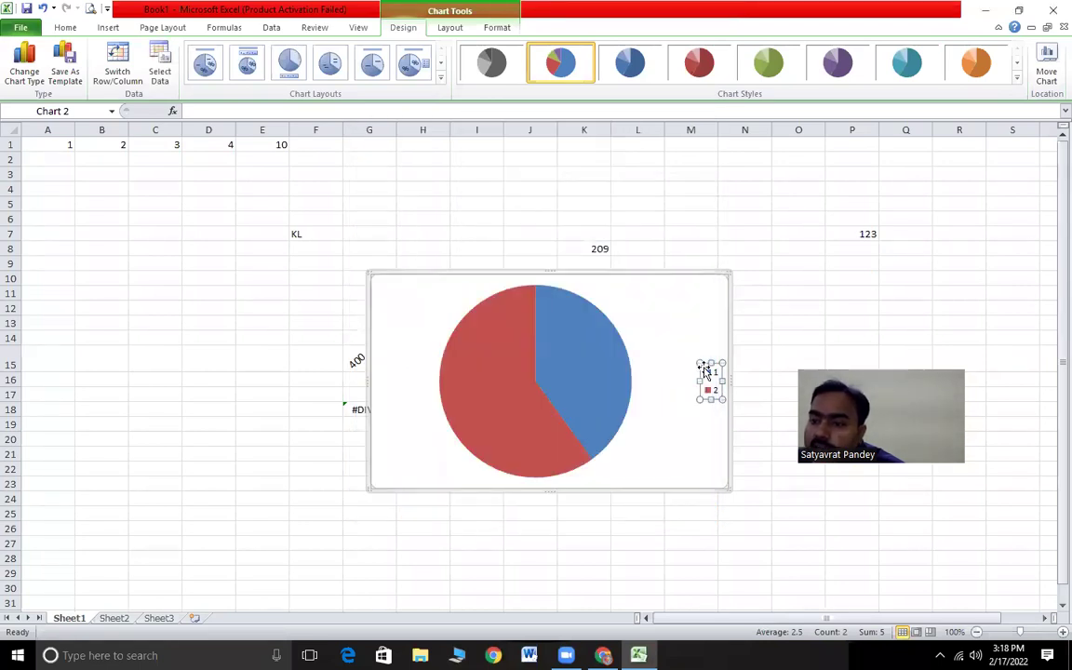
{"action": "double_click", "coordinate": [710, 372]}
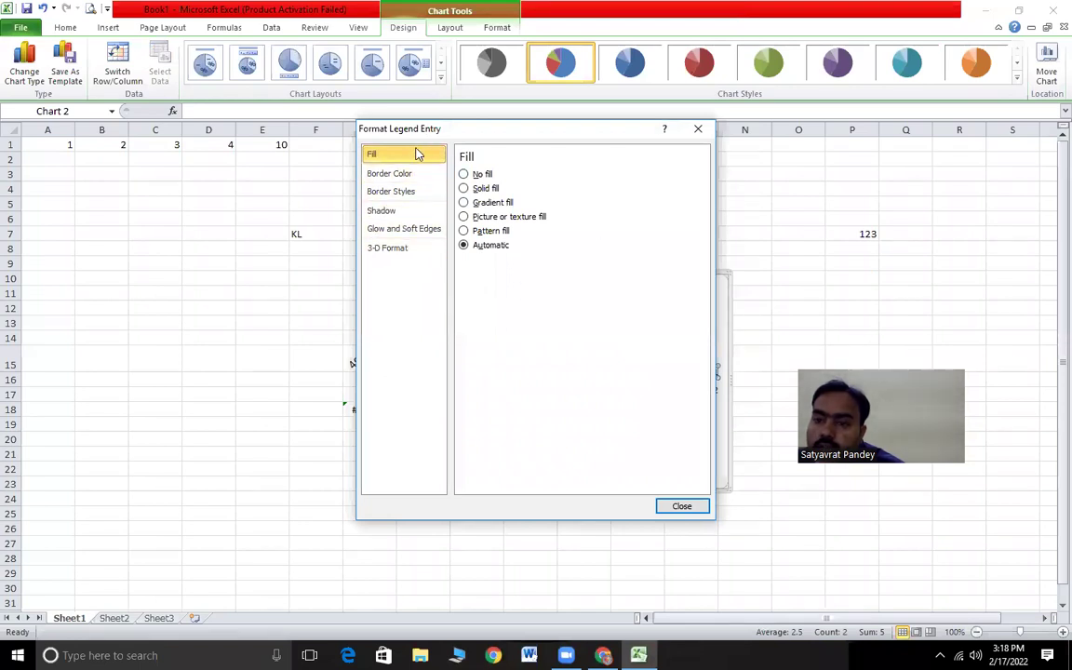
{"action": "left_click", "coordinate": [700, 130]}
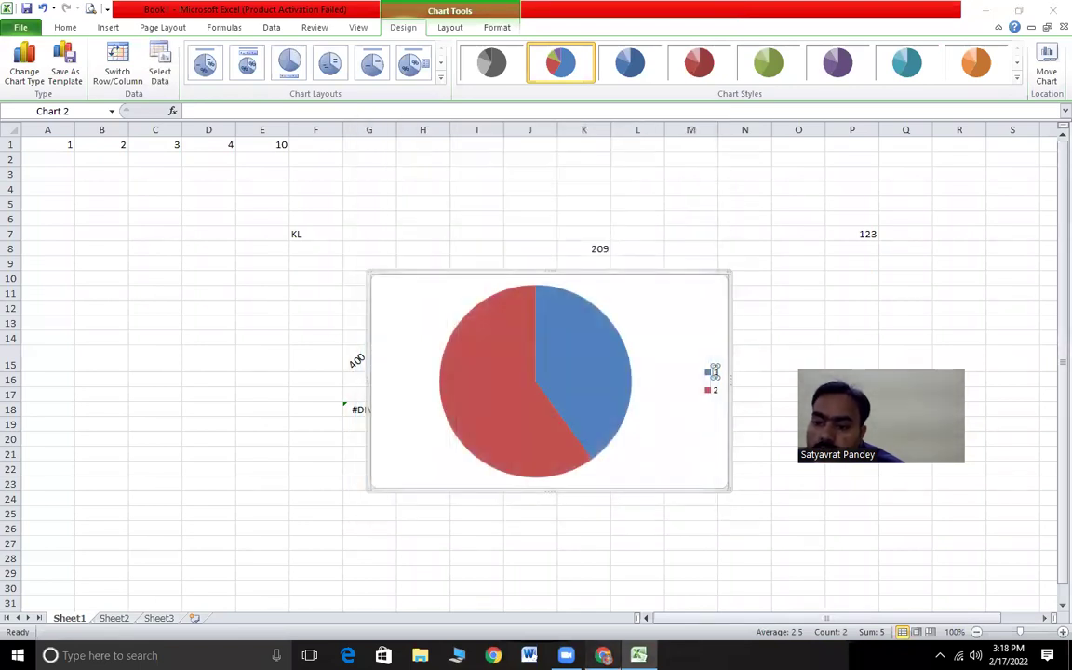
{"action": "key", "text": "alt+Tab"}
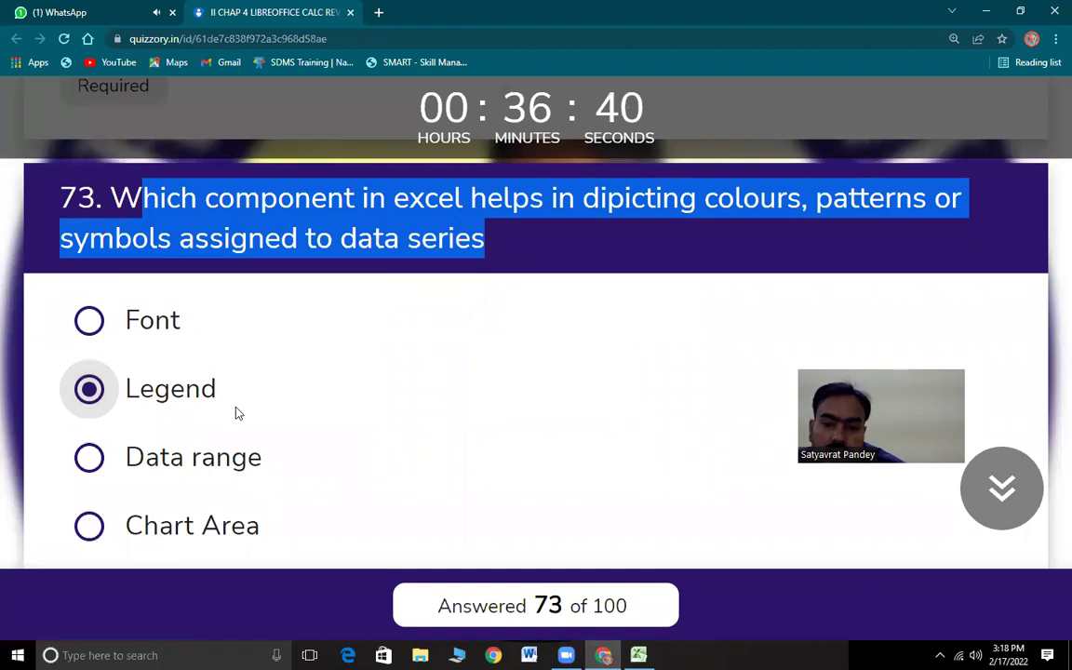
Highlight question 74 about the chart type for representing a huge amount of data and answer it with Line
{"action": "scroll", "coordinate": [235, 413], "scroll_direction": "down", "scroll_amount": 5}
{"action": "left_click_drag", "start_coordinate": [142, 270], "coordinate": [819, 279]}
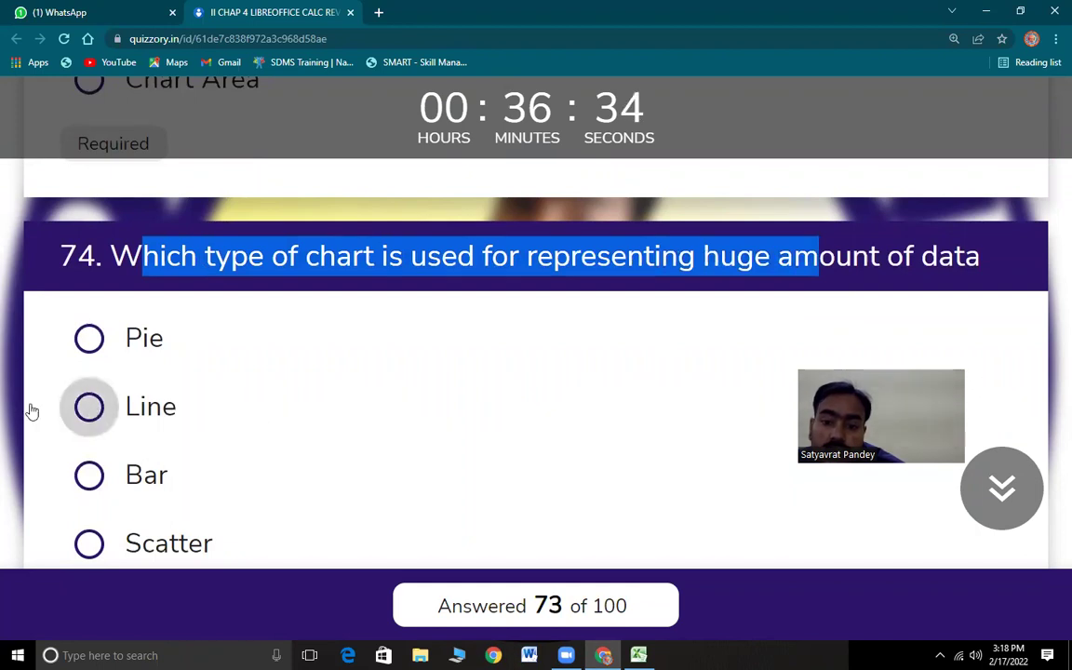
{"action": "left_click", "coordinate": [320, 392]}
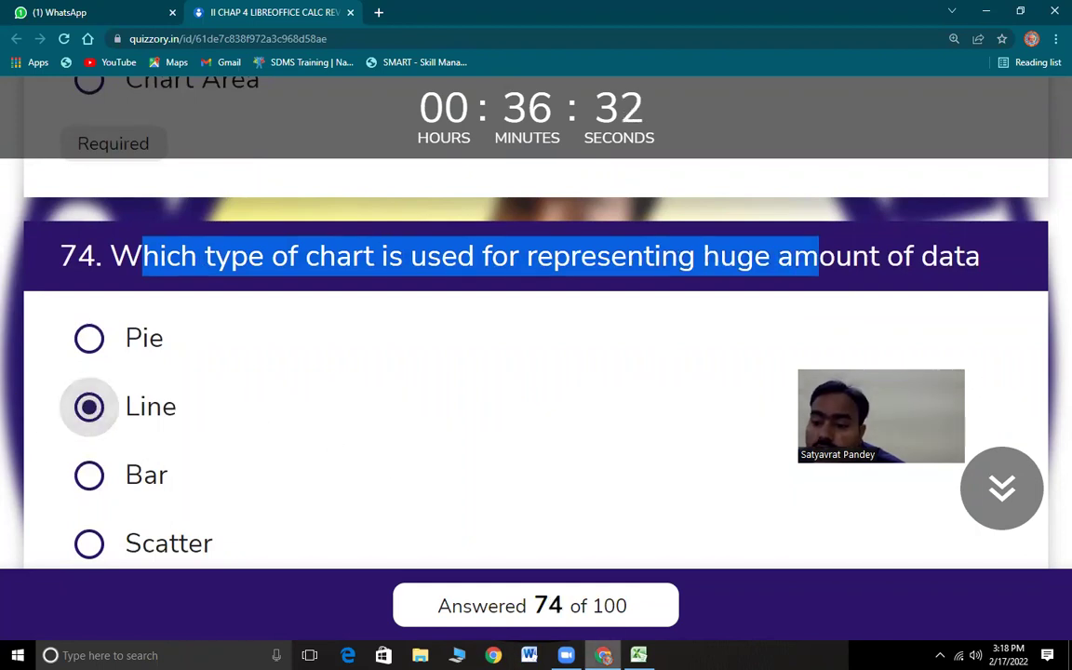
Replace the pie chart in the Excel workbook with a line chart with markers of cells I13:I14, and return to the quiz
{"action": "key", "text": "alt+Tab"}
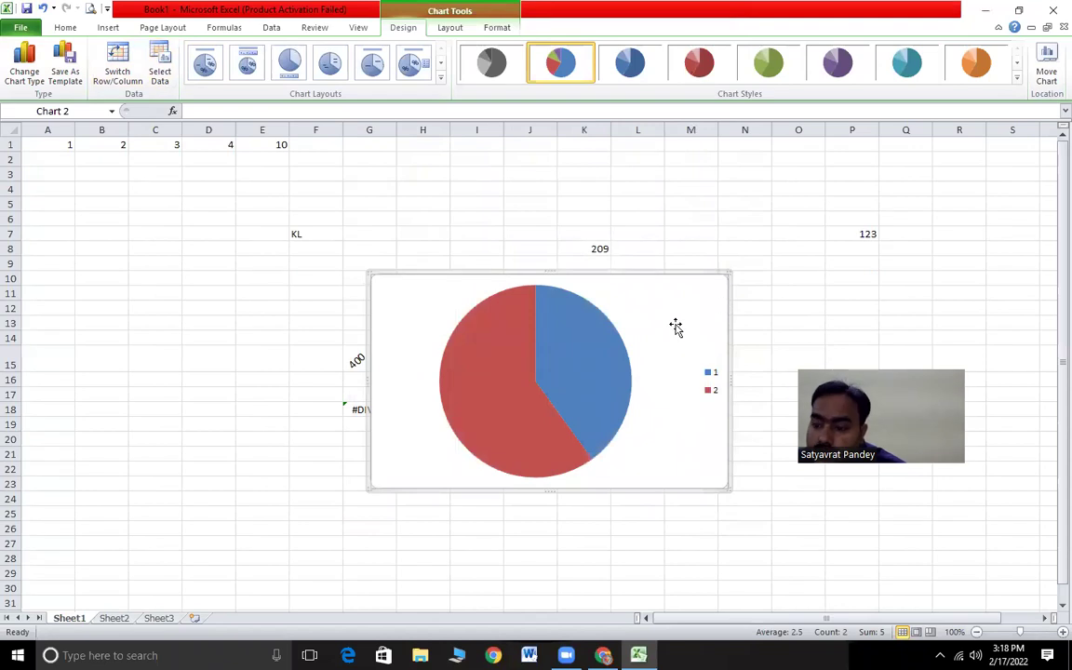
{"action": "key", "text": "Delete"}
{"action": "left_click", "coordinate": [108, 27]}
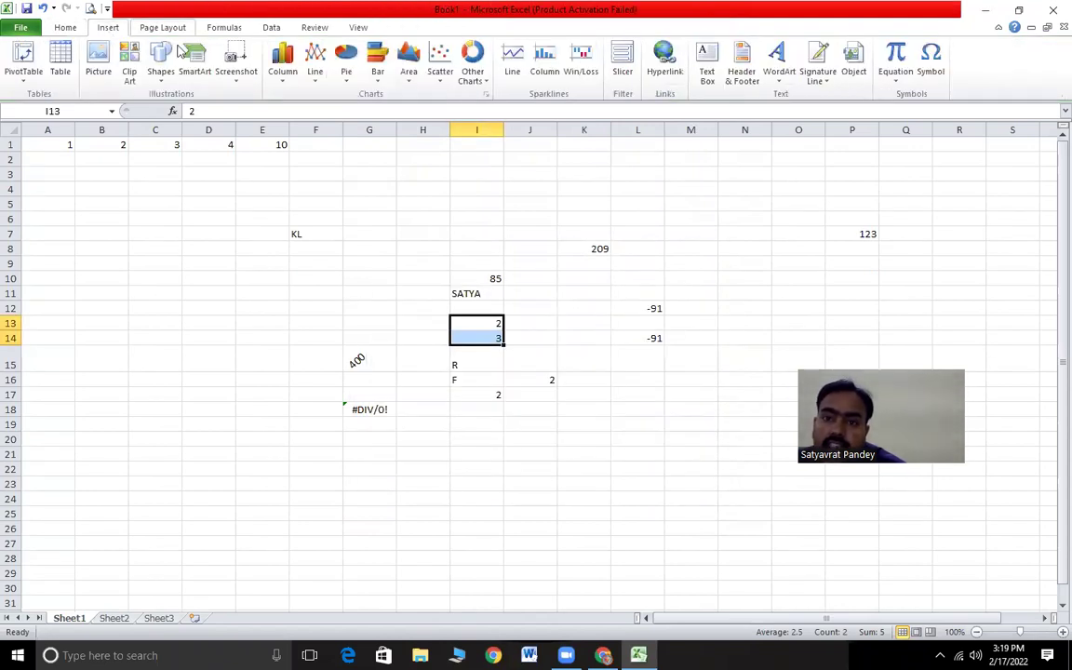
{"action": "left_click", "coordinate": [315, 64]}
{"action": "left_click", "coordinate": [321, 164]}
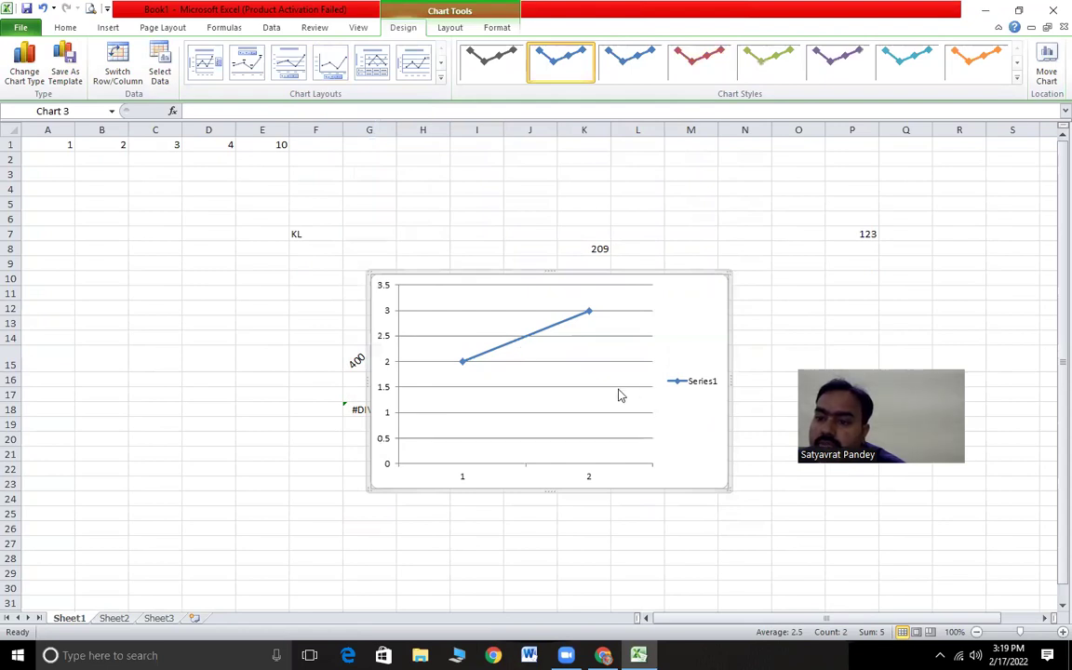
{"action": "key", "text": "alt+Tab"}
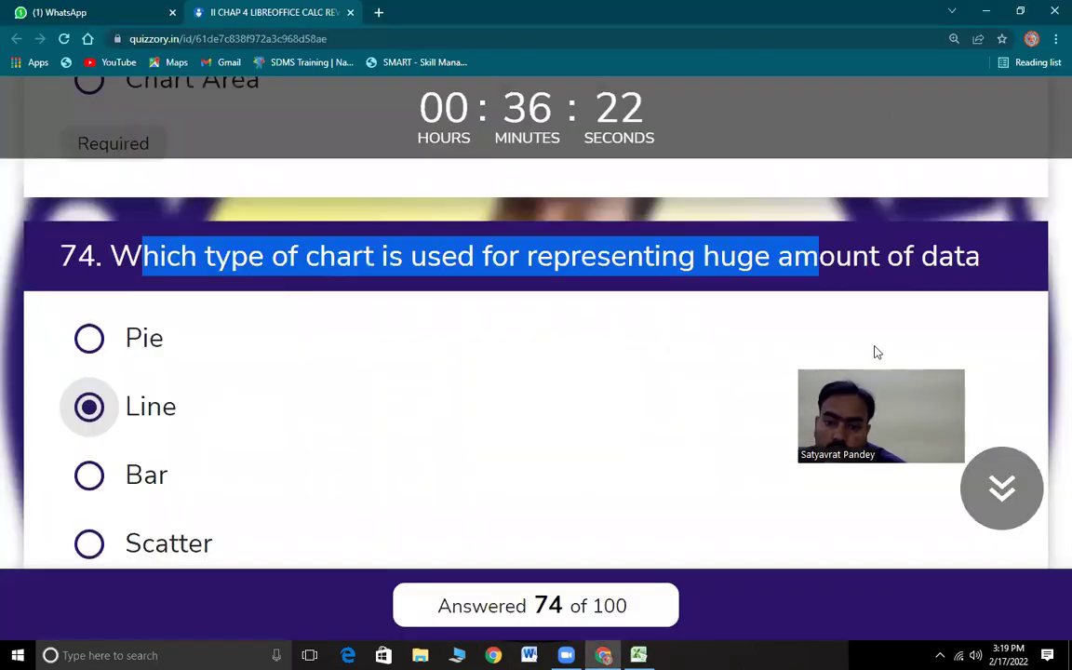
Highlight question 75 about the other name for xy chart and answer it with Scatter
{"action": "scroll", "coordinate": [184, 320], "scroll_direction": "down", "scroll_amount": 5}
{"action": "left_click_drag", "start_coordinate": [144, 200], "coordinate": [586, 202]}
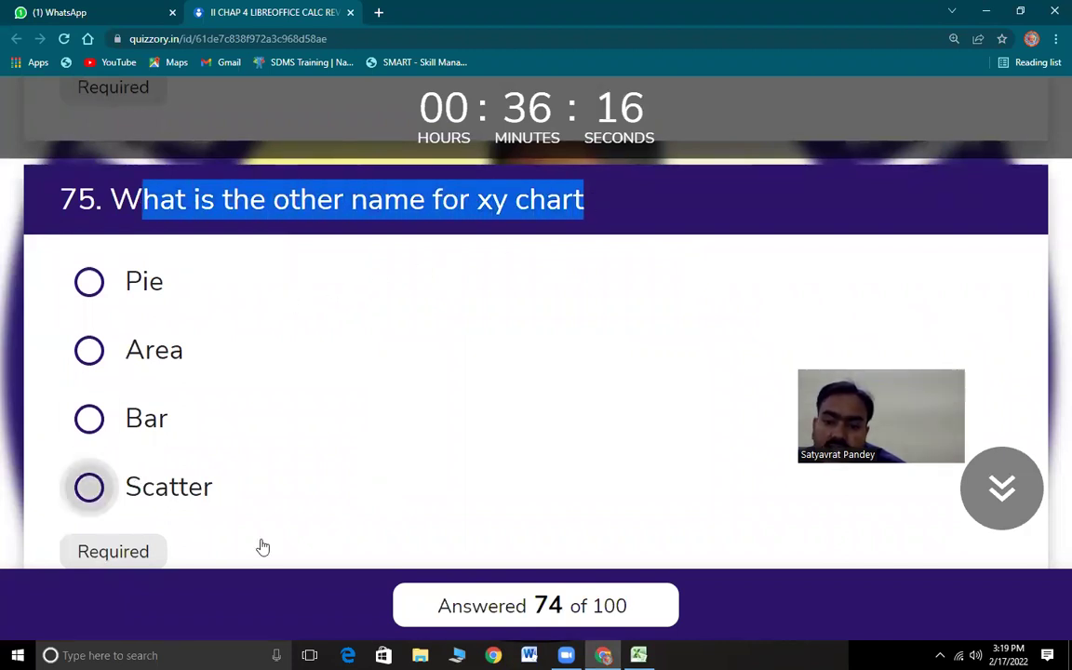
Switch to the Excel workbook and delete the line chart
{"action": "left_click", "coordinate": [603, 655]}
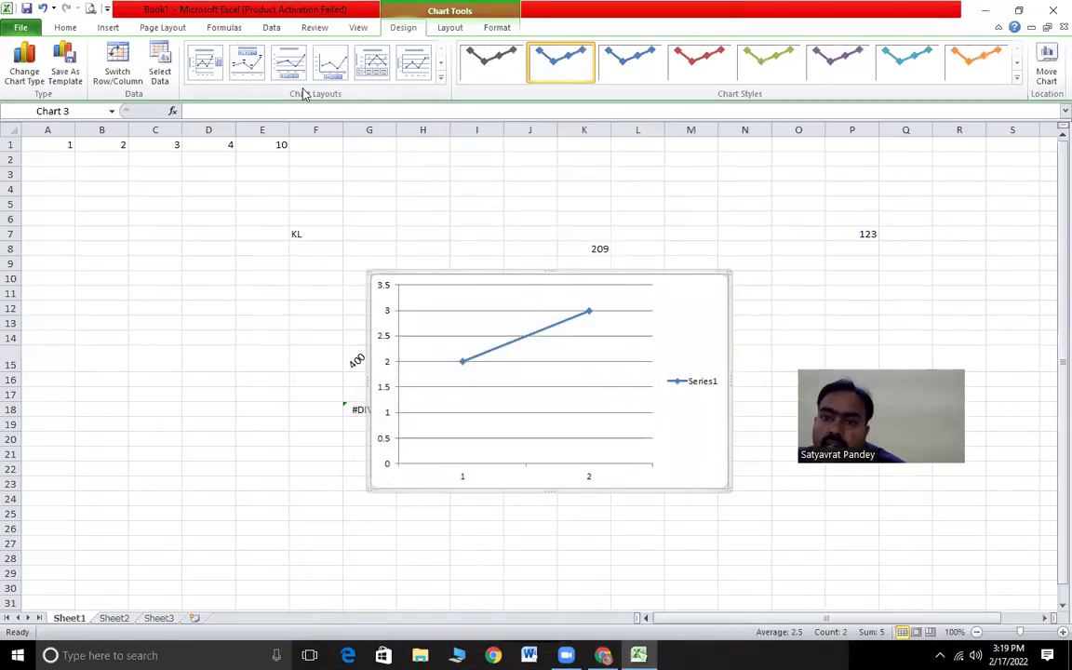
{"action": "left_click", "coordinate": [609, 292]}
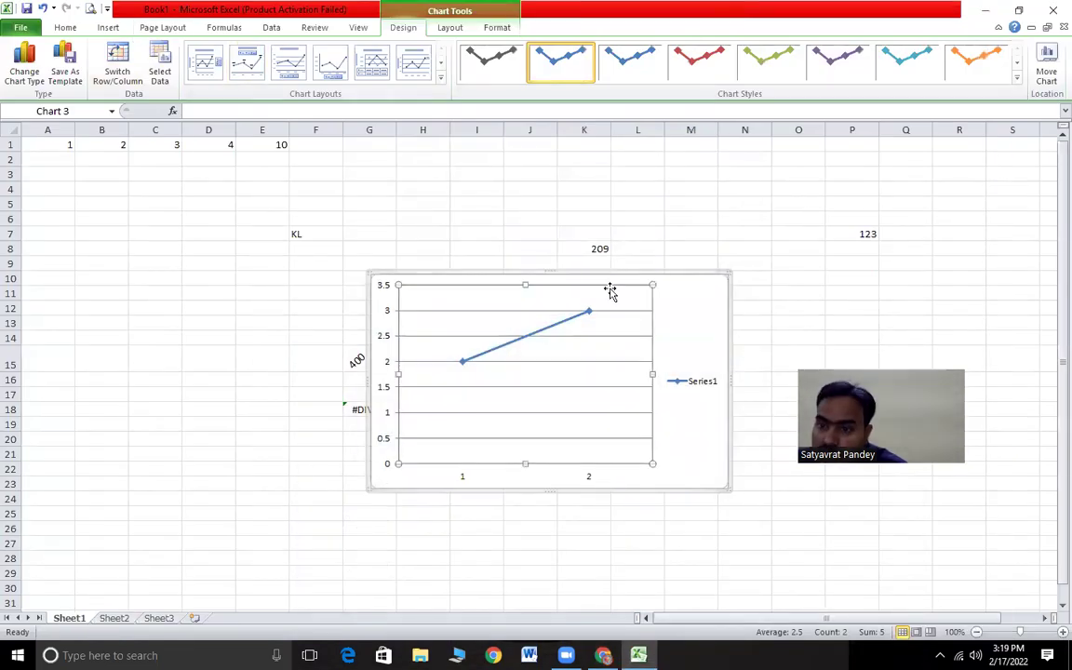
{"action": "left_click", "coordinate": [709, 308]}
{"action": "key", "text": "Delete"}
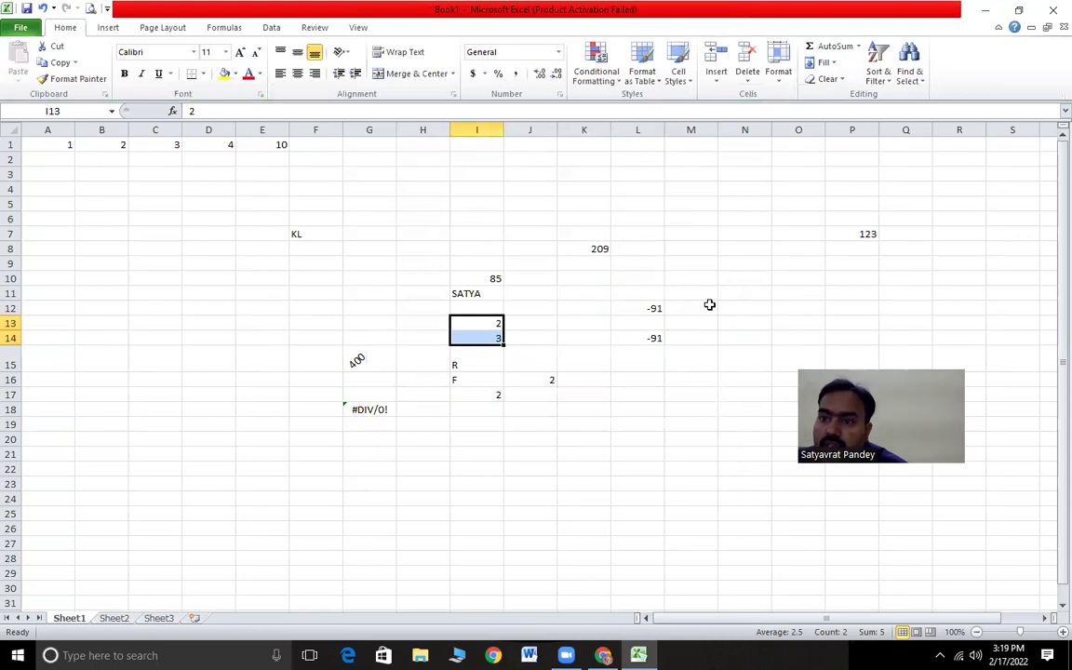
Check the available Scatter chart types for cells I13:I14, and return to the quiz
{"action": "left_click", "coordinate": [106, 28]}
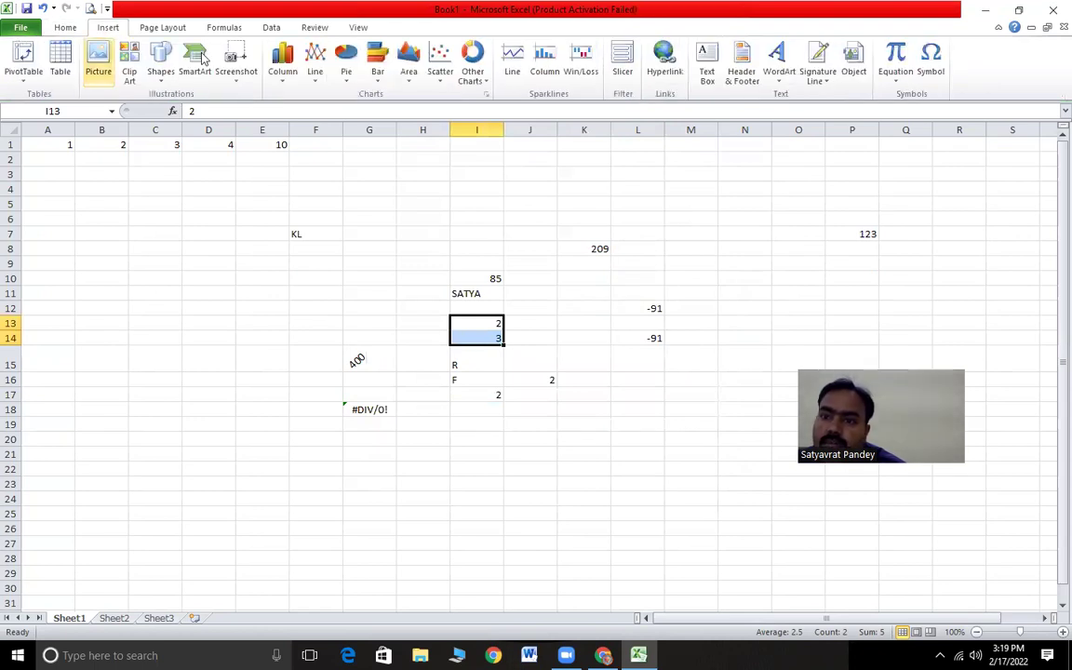
{"action": "left_click", "coordinate": [442, 79]}
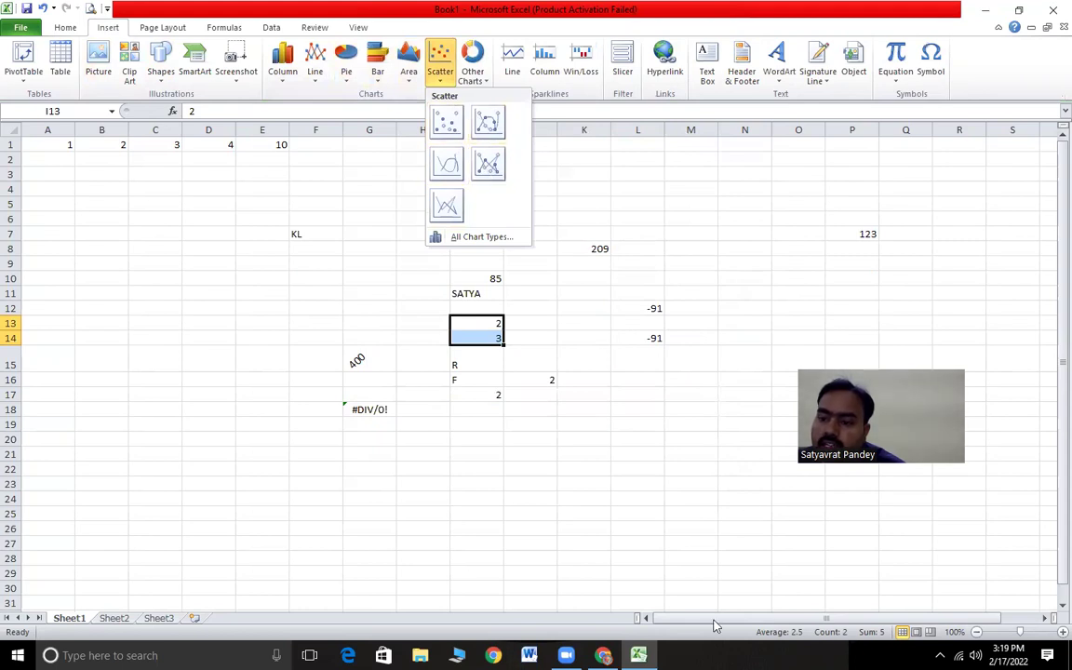
{"action": "left_click", "coordinate": [603, 655]}
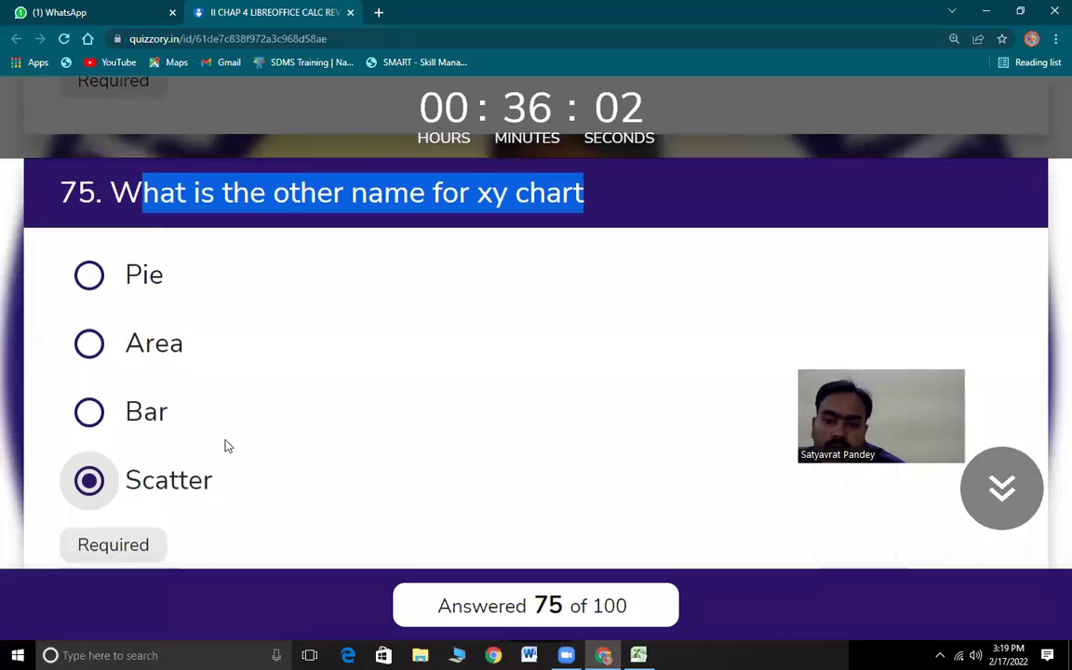
Highlight question 76 about a chart placed inside a worksheet along with its source data and answer it with Embedded Chart
{"action": "scroll", "coordinate": [225, 445], "scroll_direction": "down", "scroll_amount": 5}
{"action": "left_click_drag", "start_coordinate": [139, 219], "coordinate": [430, 266]}
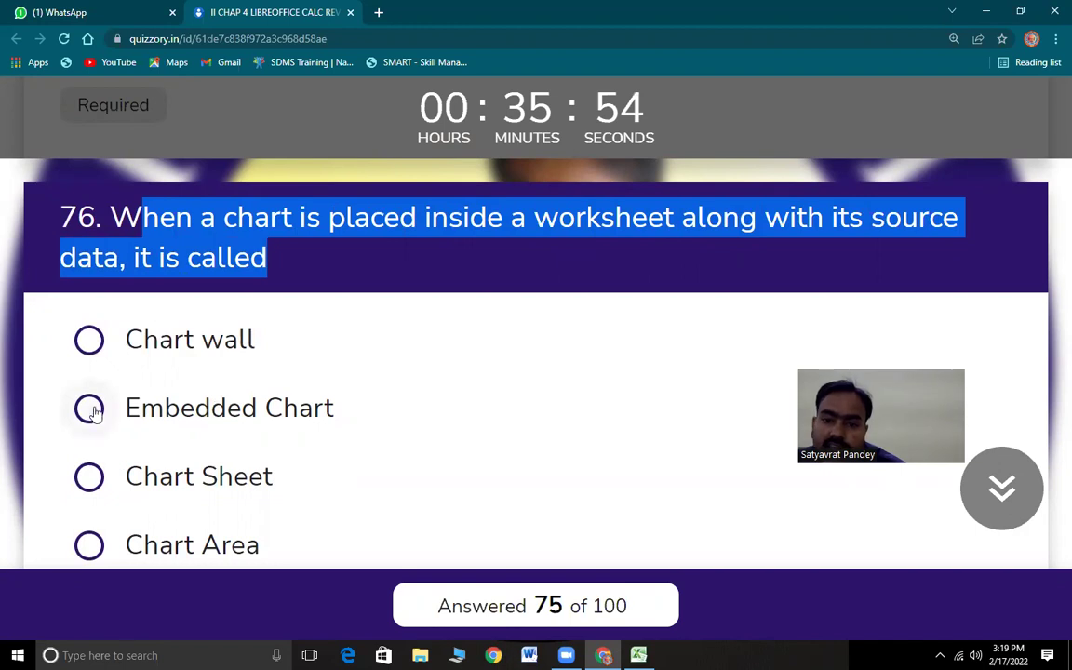
{"action": "left_click", "coordinate": [272, 413]}
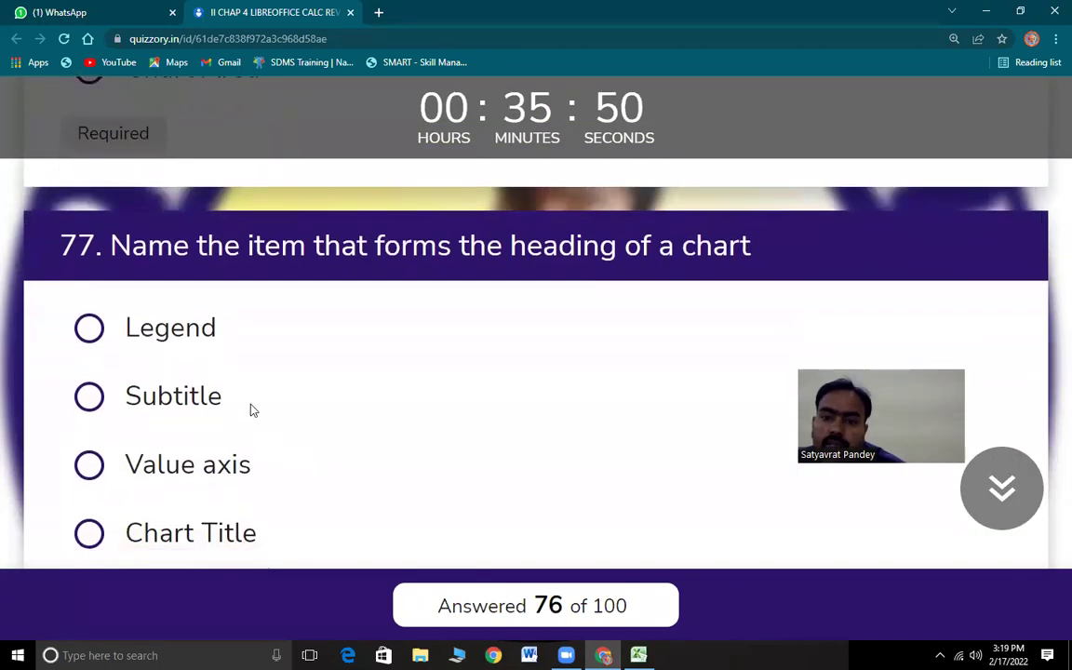
Answer question 77 about the heading of a chart with Chart Title, and question 78 about the first pie chart with 1801
{"action": "left_click_drag", "start_coordinate": [130, 203], "coordinate": [761, 206]}
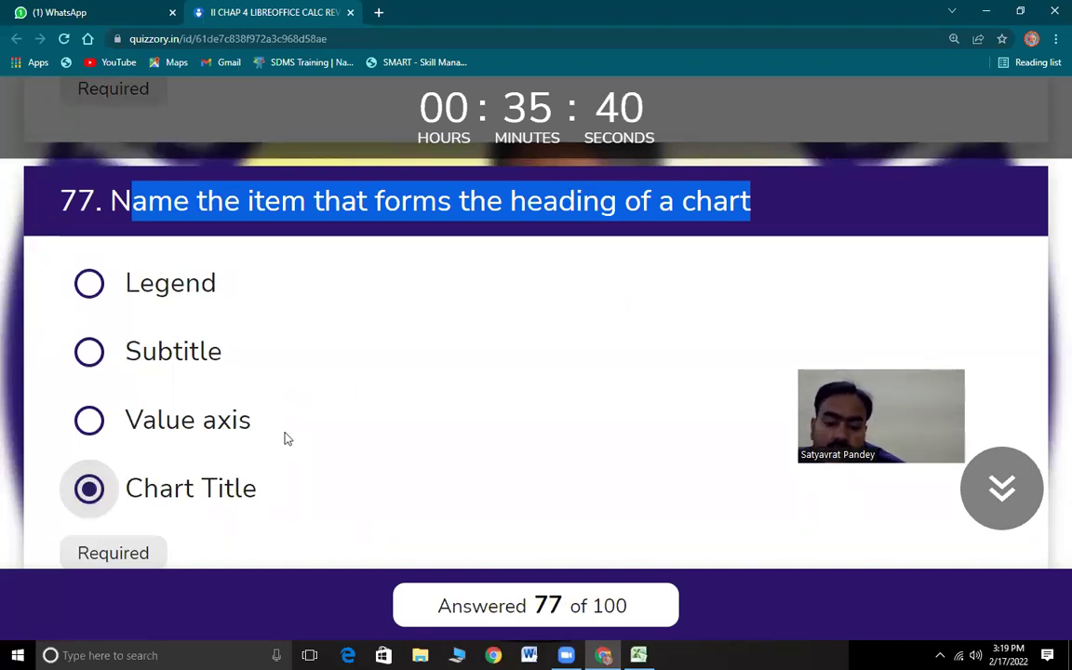
{"action": "scroll", "coordinate": [315, 471], "scroll_direction": "down", "scroll_amount": 4}
{"action": "left_click_drag", "start_coordinate": [138, 296], "coordinate": [657, 296]}
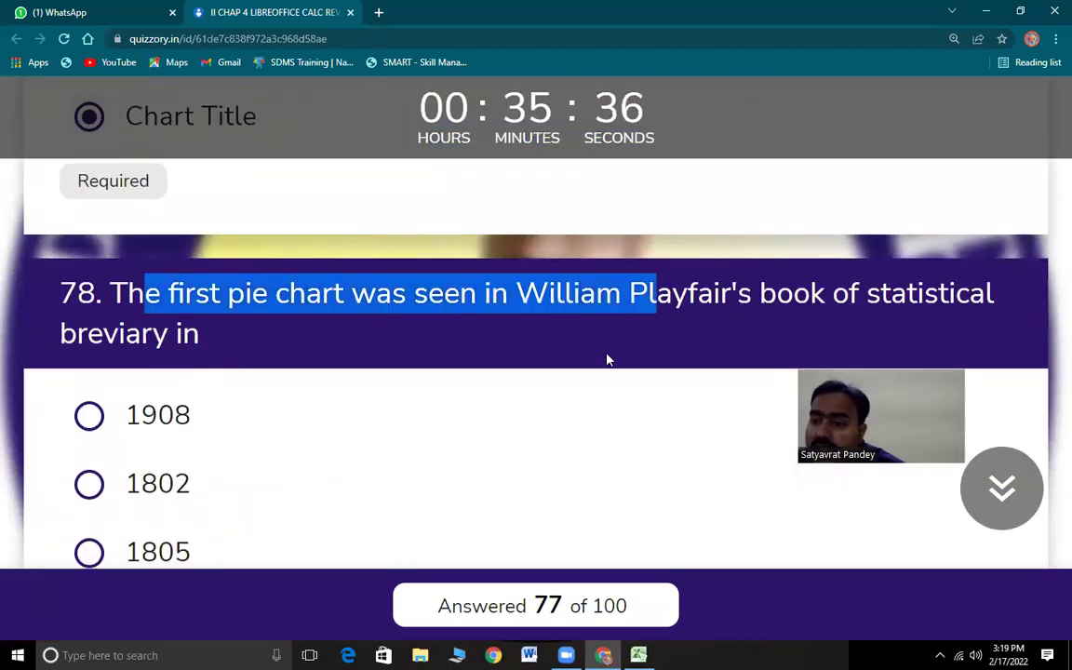
{"action": "scroll", "coordinate": [588, 366], "scroll_direction": "down", "scroll_amount": 1}
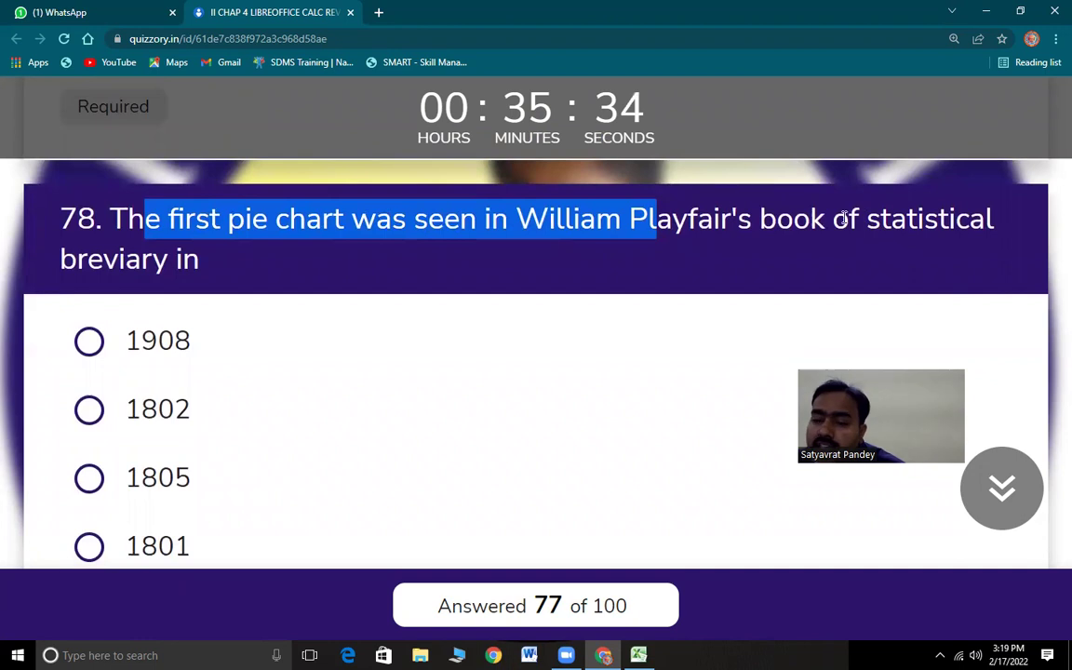
{"action": "left_click", "coordinate": [215, 267]}
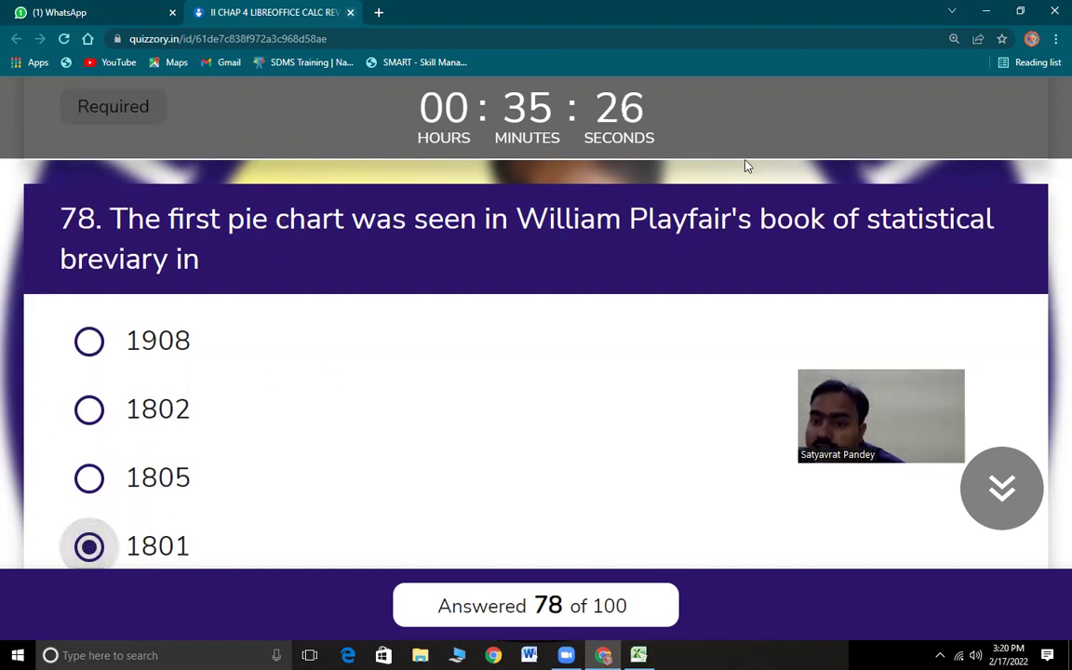
{"action": "left_click_drag", "start_coordinate": [529, 217], "coordinate": [918, 238]}
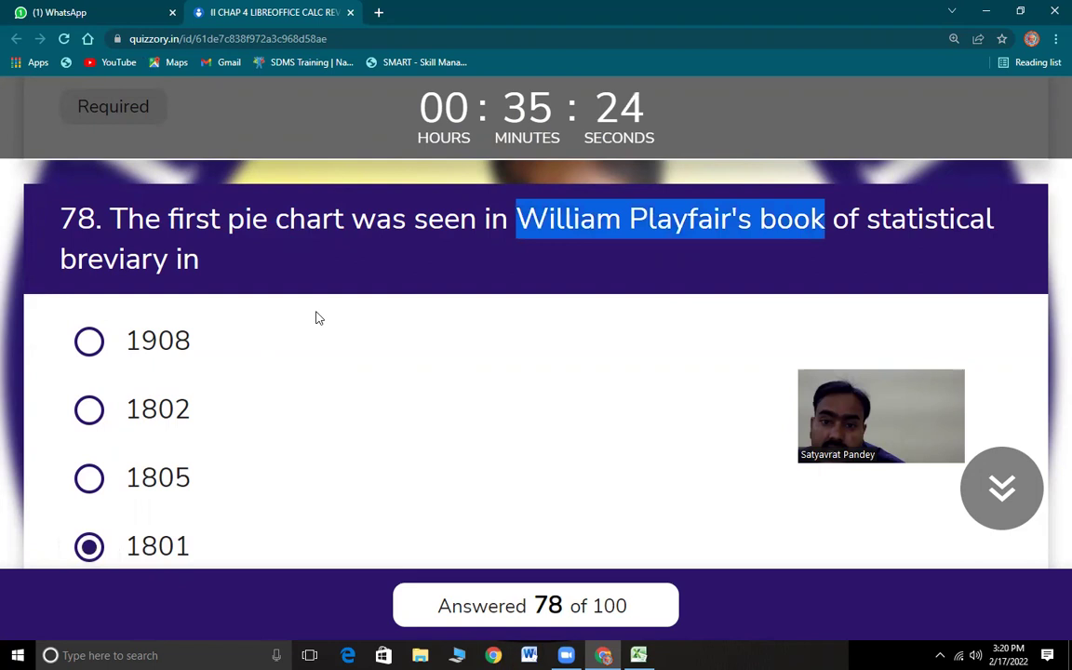
Highlight question 79 about the chart type without gridlines and answer it with Pie
{"action": "scroll", "coordinate": [299, 484], "scroll_direction": "down", "scroll_amount": 5}
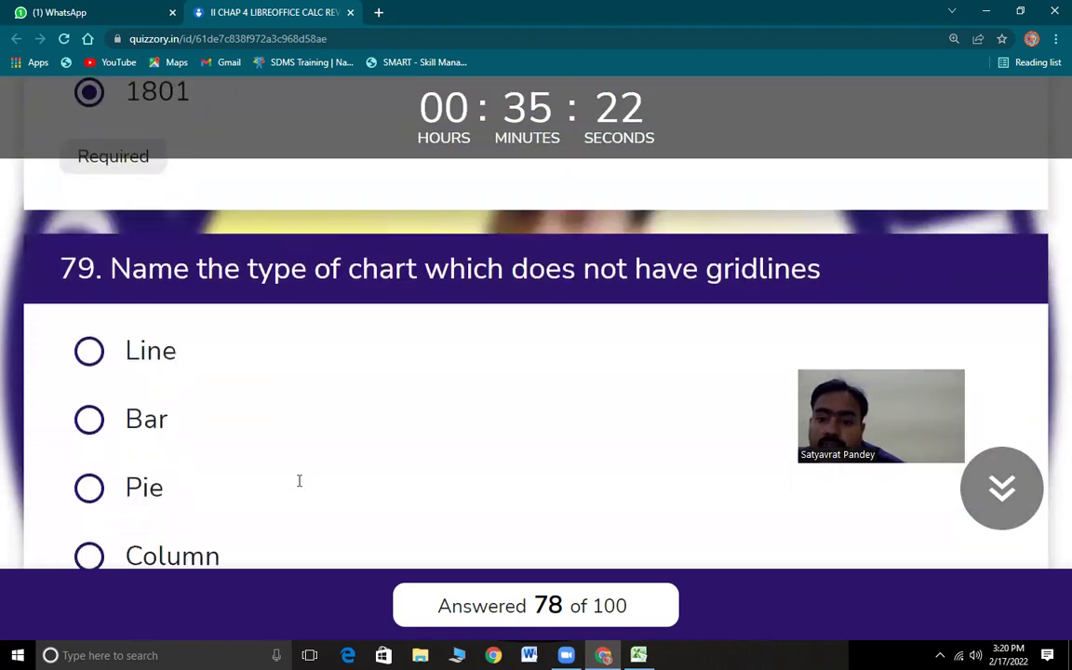
{"action": "left_click_drag", "start_coordinate": [132, 202], "coordinate": [456, 213]}
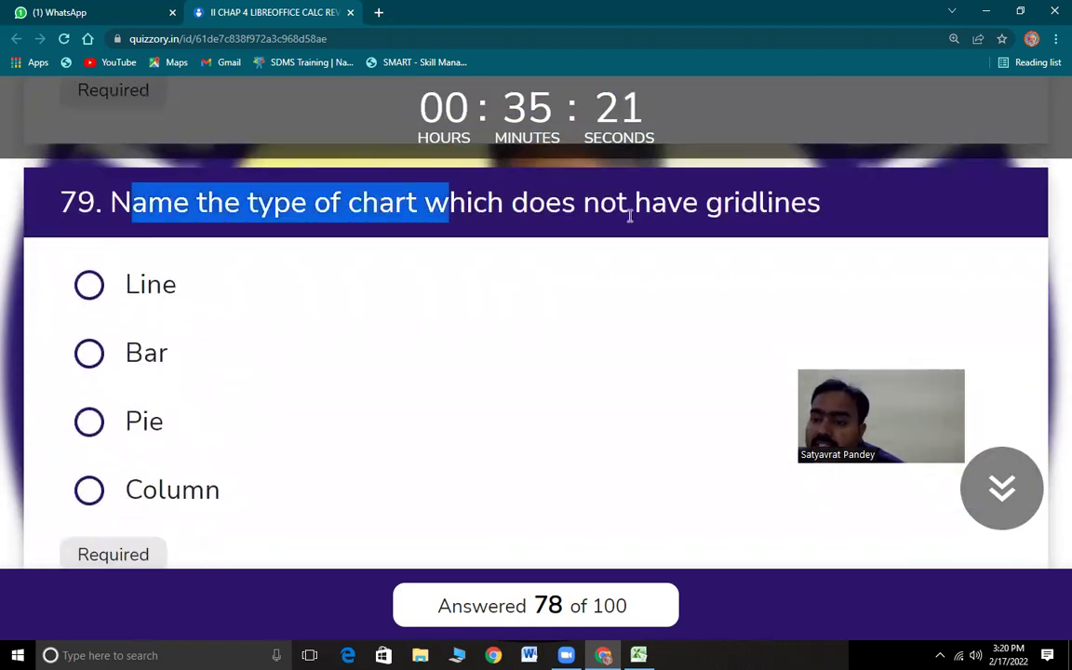
{"action": "left_click_drag", "start_coordinate": [828, 221], "coordinate": [826, 220]}
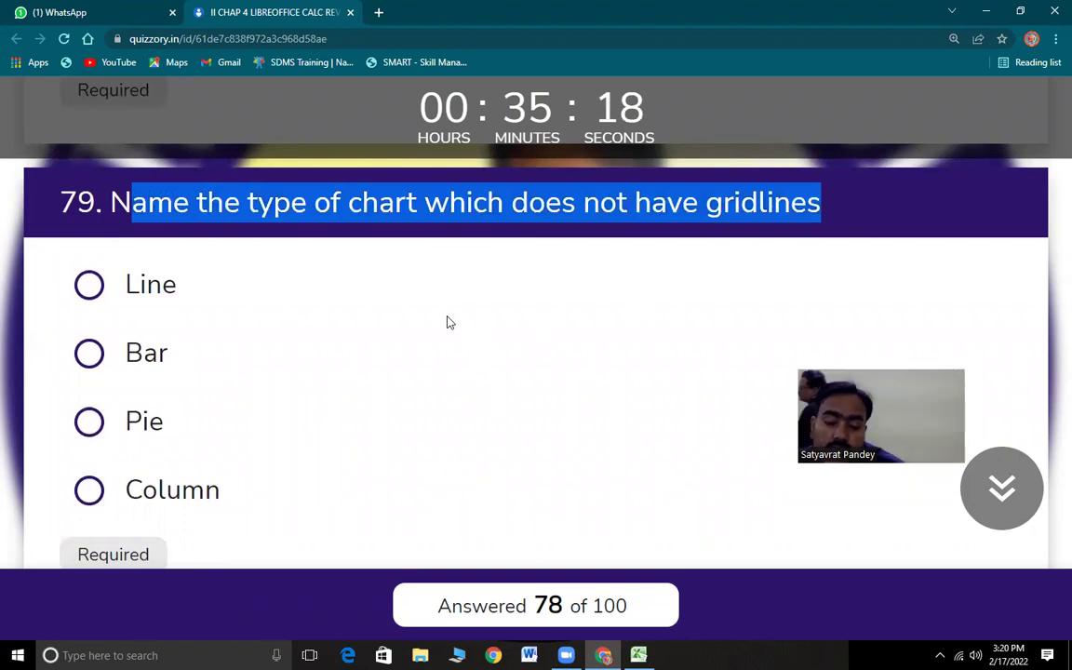
{"action": "left_click", "coordinate": [89, 421]}
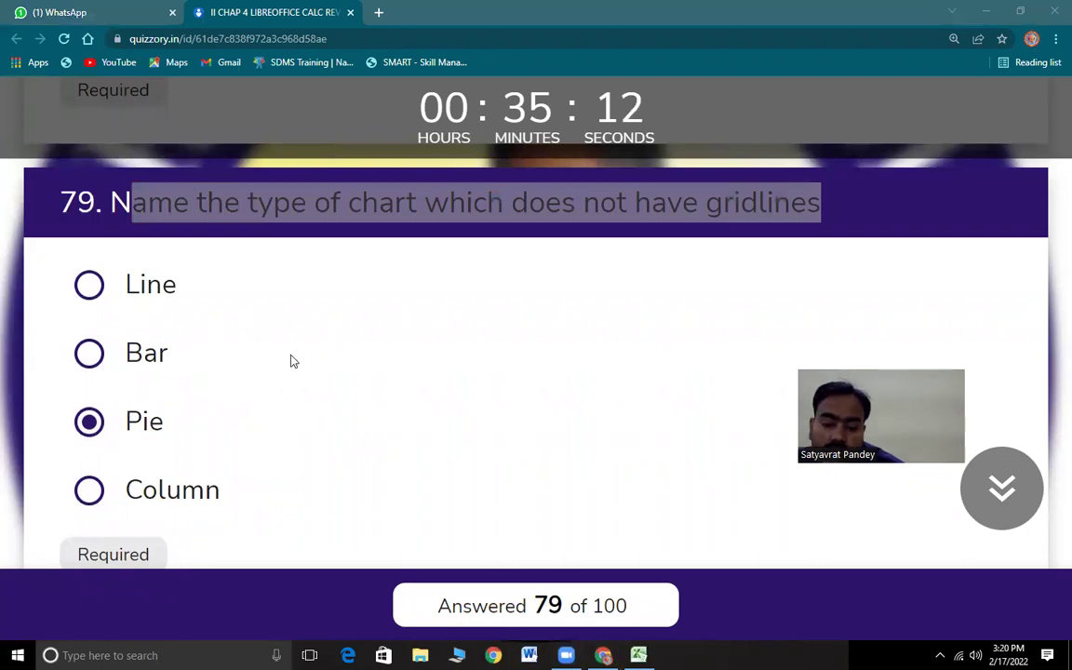
Highlight question 80 about the chart area and question 81 about Excel's charts group, answering both with True
{"action": "scroll", "coordinate": [201, 428], "scroll_direction": "down", "scroll_amount": 4}
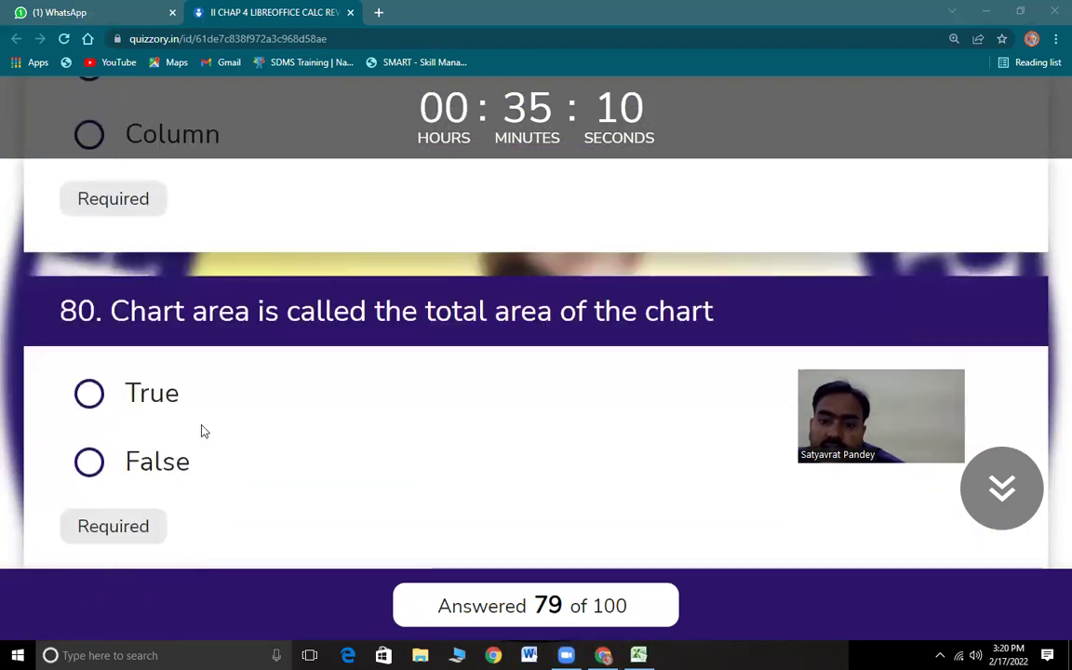
{"action": "scroll", "coordinate": [203, 431], "scroll_direction": "down", "scroll_amount": 1}
{"action": "left_click_drag", "start_coordinate": [131, 221], "coordinate": [751, 242]}
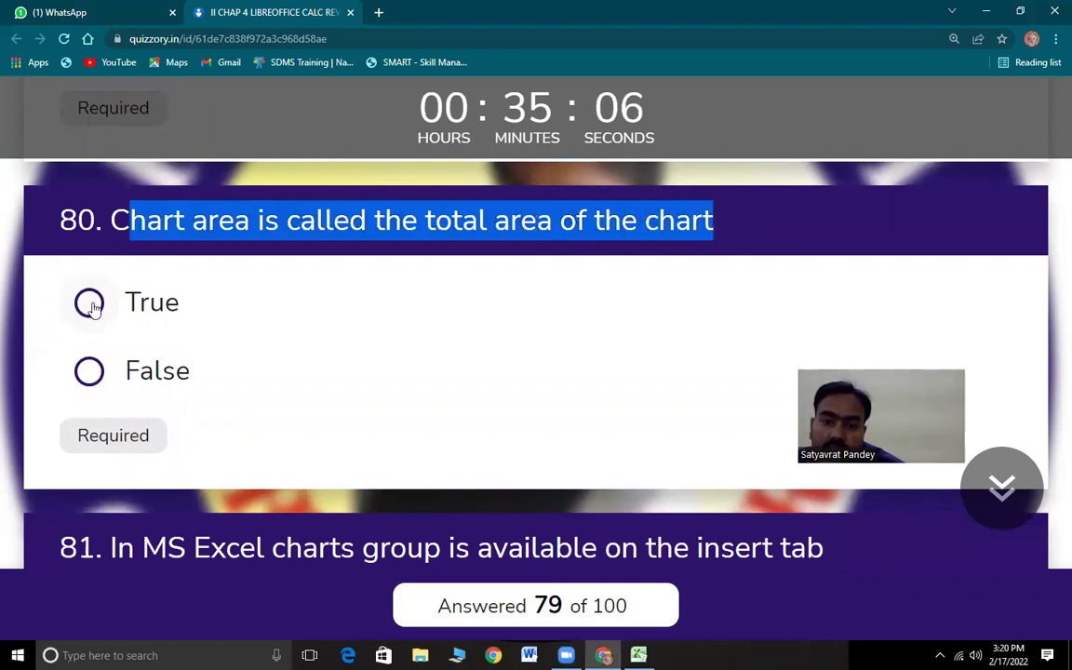
{"action": "left_click", "coordinate": [367, 312]}
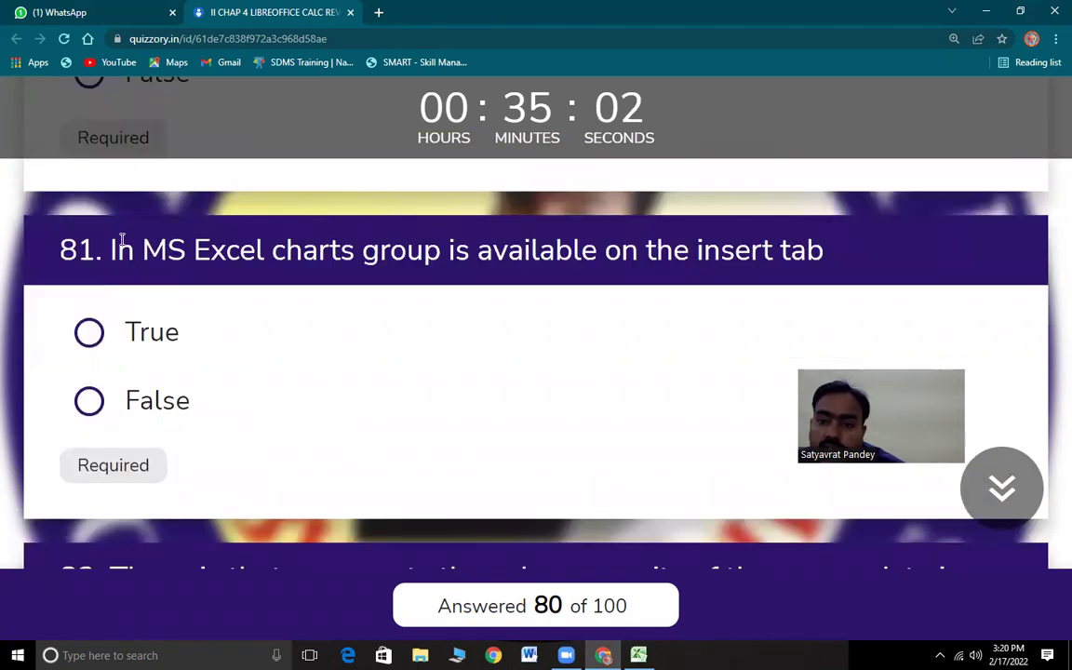
{"action": "left_click_drag", "start_coordinate": [121, 244], "coordinate": [571, 244]}
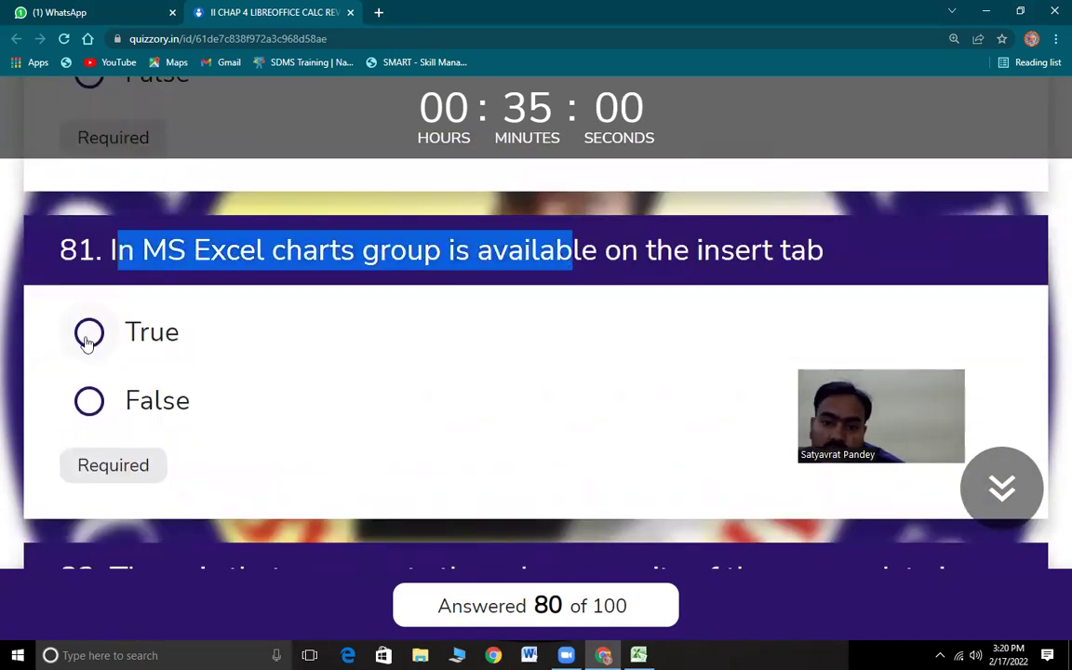
{"action": "left_click", "coordinate": [308, 336]}
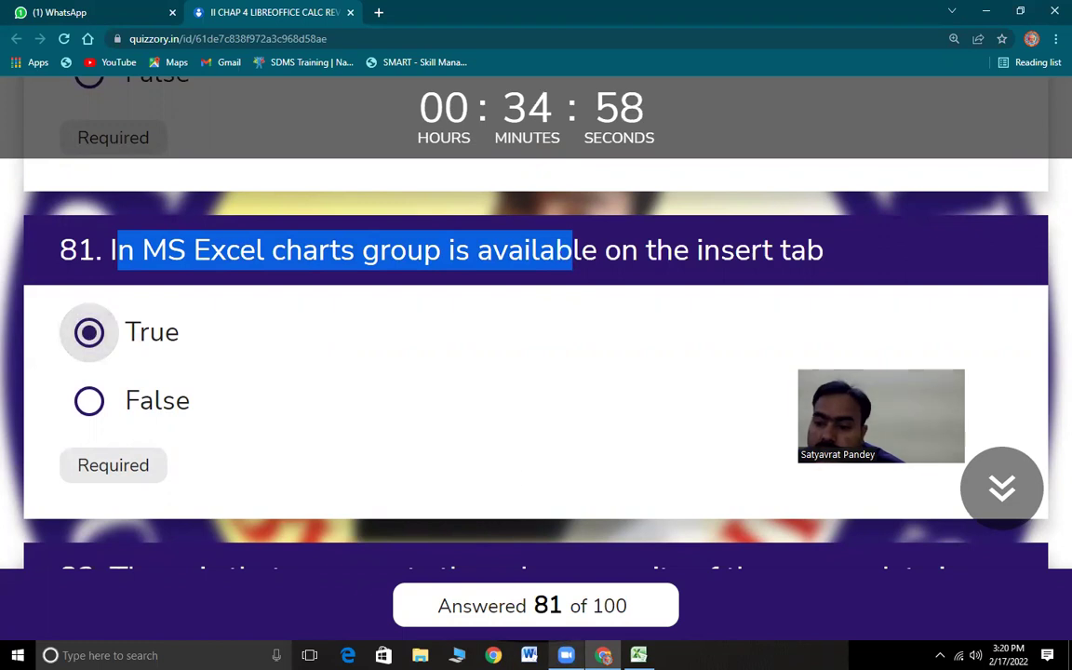
Switch to the Excel workbook, check where the Charts group is available, and return to the quiz
{"action": "key", "text": "alt+Tab"}
{"action": "left_click", "coordinate": [67, 28]}
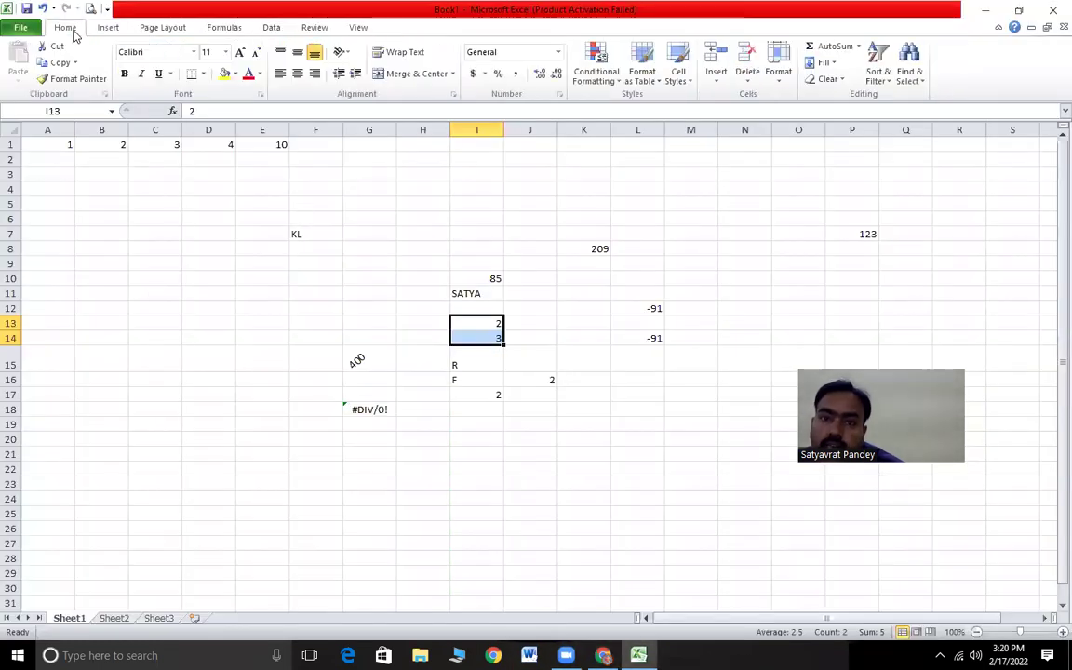
{"action": "left_click", "coordinate": [105, 28]}
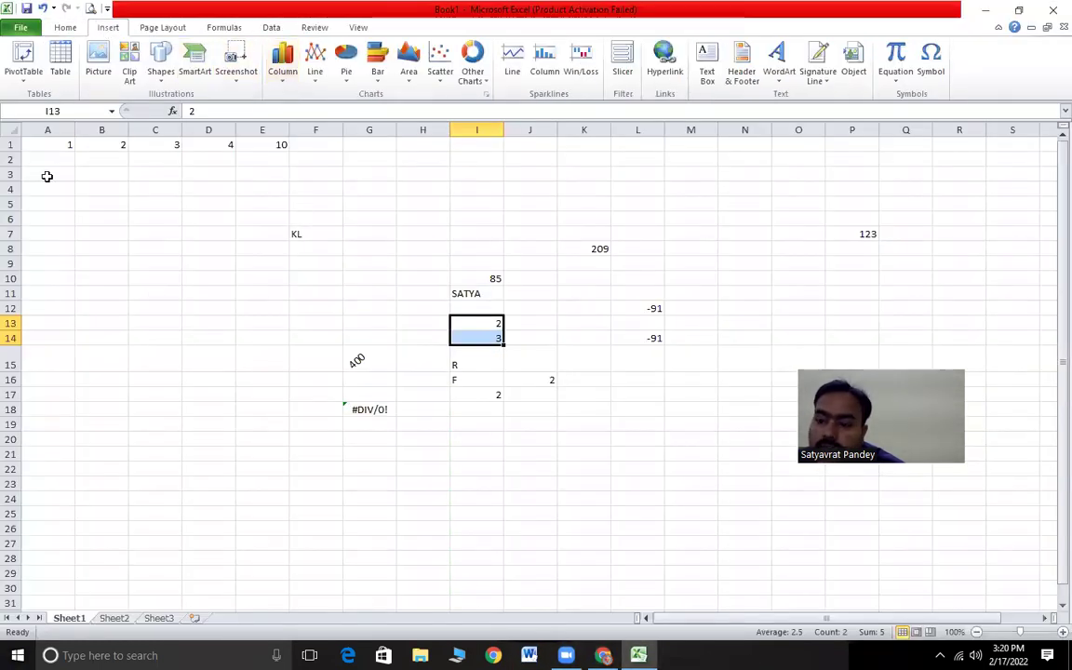
{"action": "key", "text": "alt+Tab"}
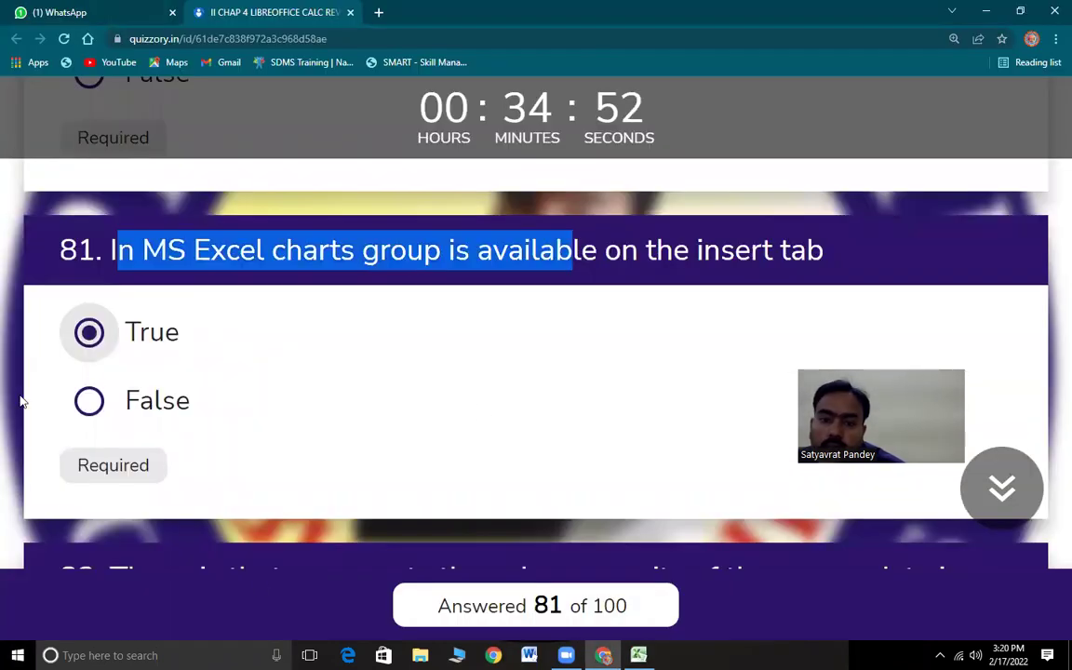
Highlight question 82 about the axis representing the values or units of the source data and answer it with Value axis
{"action": "scroll", "coordinate": [223, 497], "scroll_direction": "down", "scroll_amount": 3}
{"action": "left_click_drag", "start_coordinate": [127, 279], "coordinate": [208, 318]}
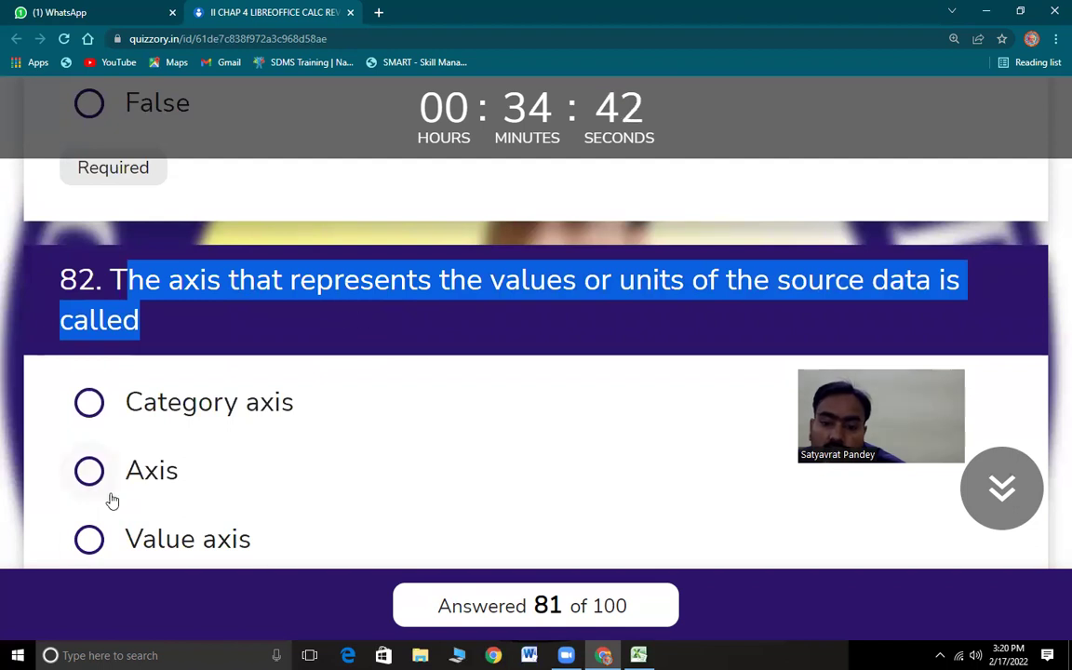
{"action": "scroll", "coordinate": [110, 500], "scroll_direction": "down", "scroll_amount": 1}
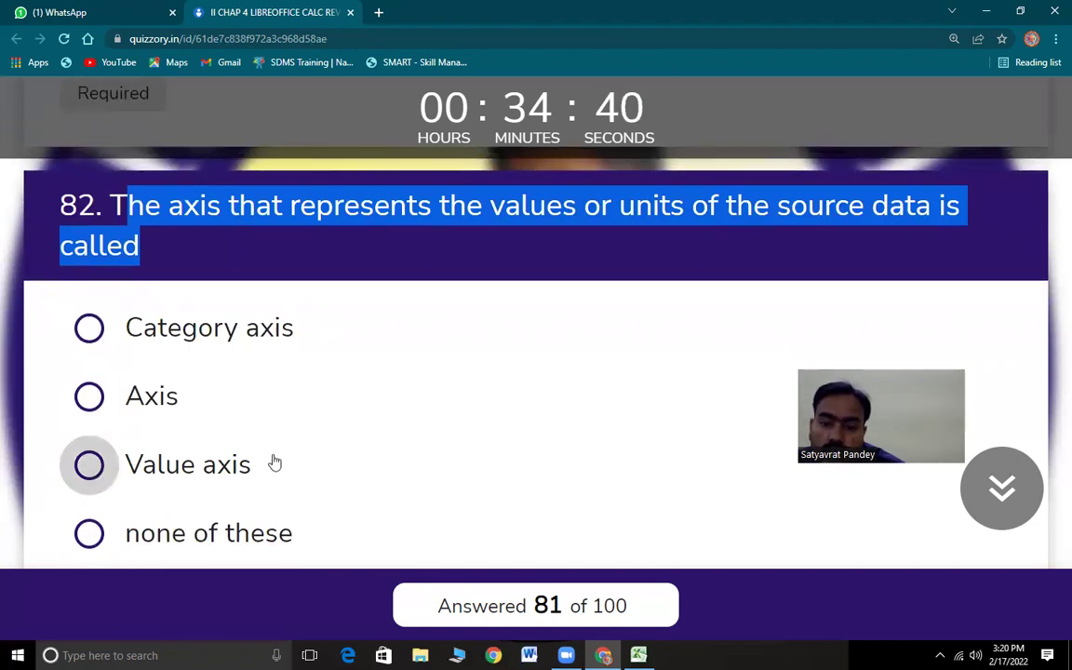
{"action": "left_click", "coordinate": [275, 459]}
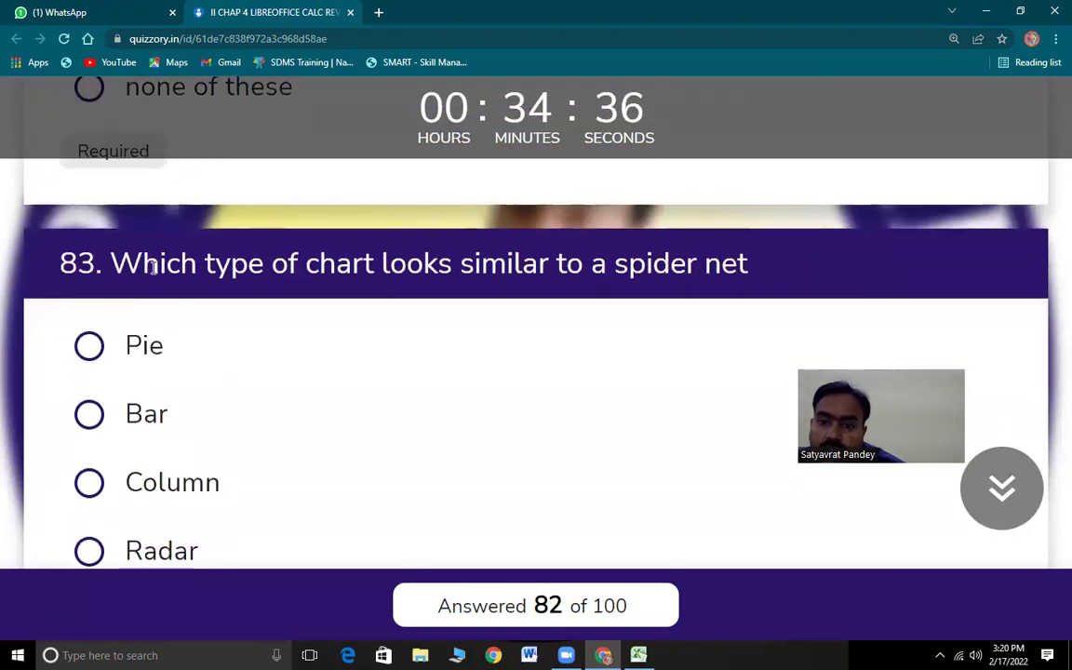
Highlight question 83 about the chart type that looks similar to a spider net and answer it with Radar
{"action": "left_click_drag", "start_coordinate": [142, 265], "coordinate": [748, 270]}
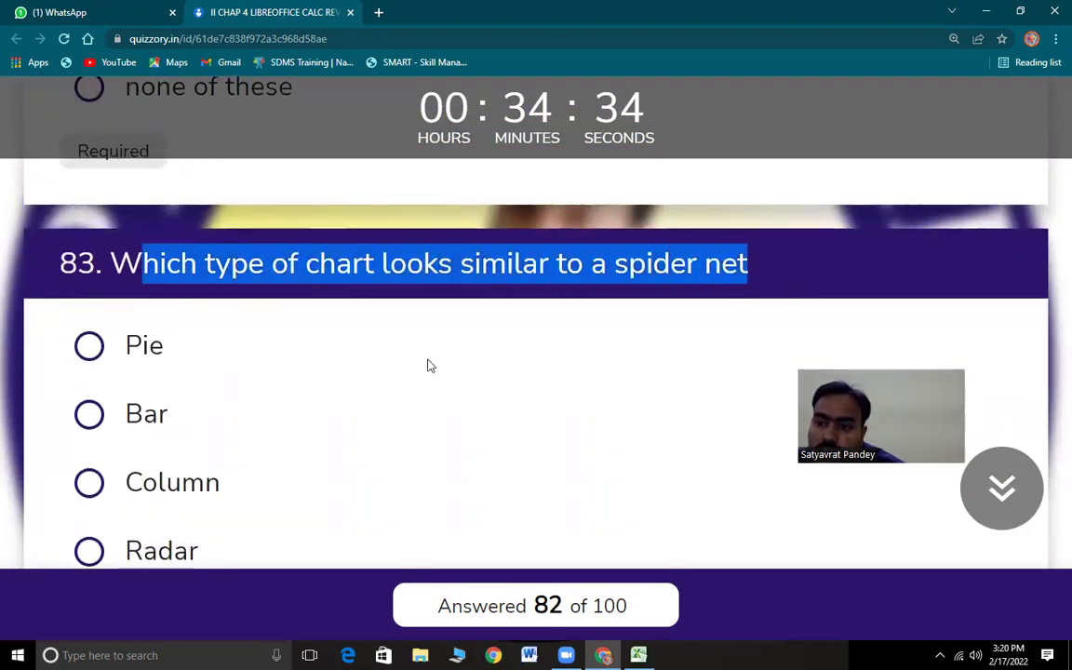
{"action": "scroll", "coordinate": [419, 372], "scroll_direction": "down", "scroll_amount": 1}
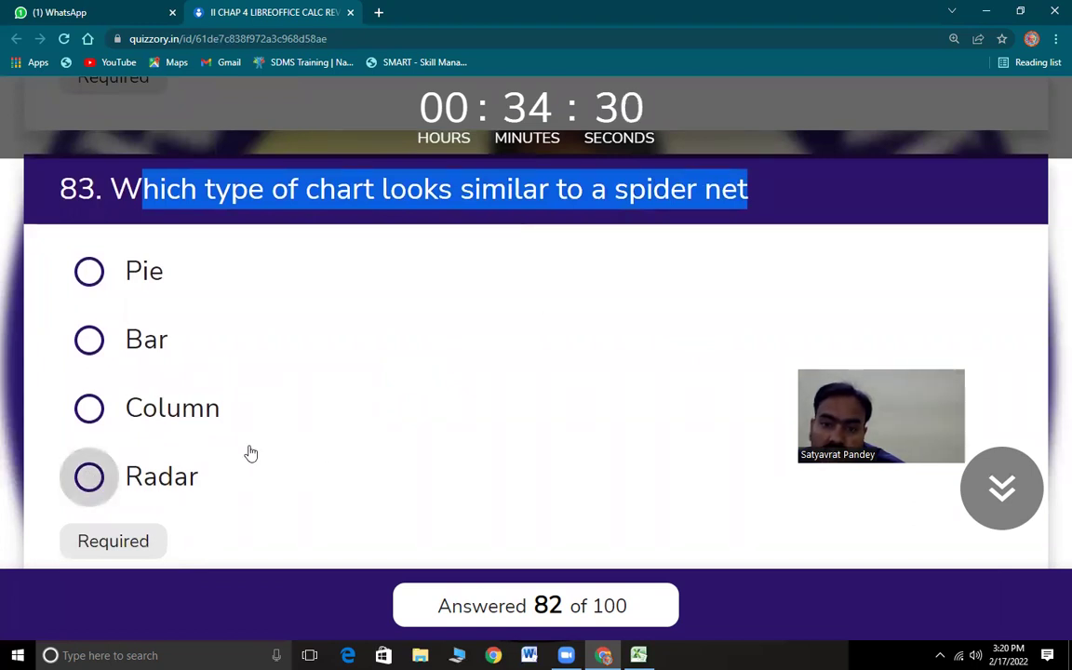
{"action": "left_click", "coordinate": [298, 465]}
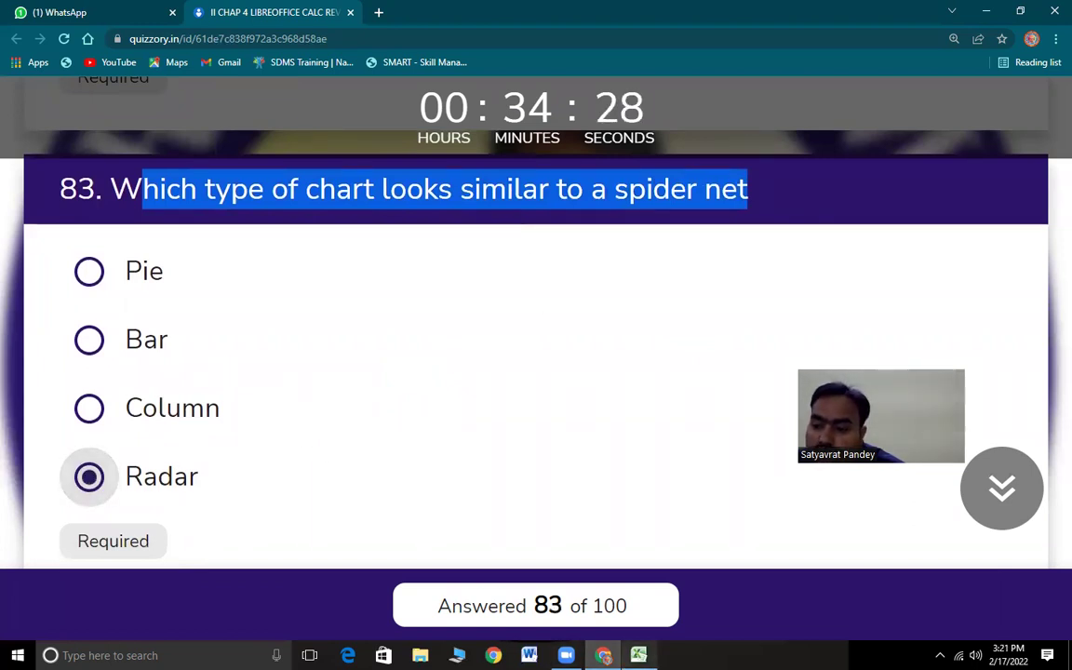
Switch to the Excel workbook, insert a radar chart from cells I13:I14, and delete it again
{"action": "key", "text": "alt+Tab"}
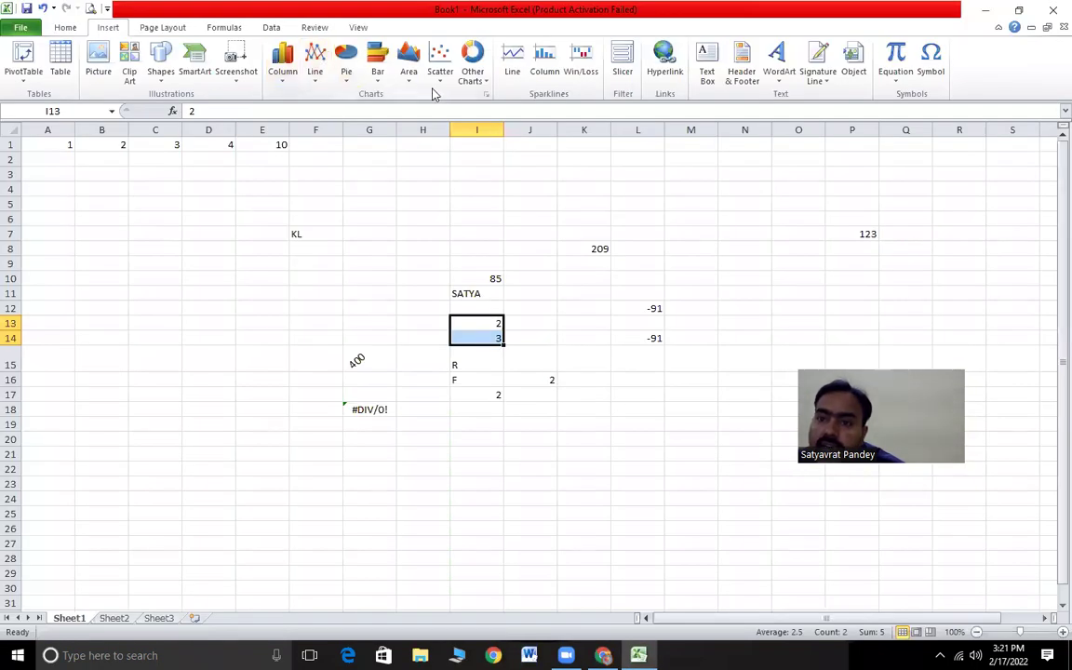
{"action": "left_click", "coordinate": [480, 82]}
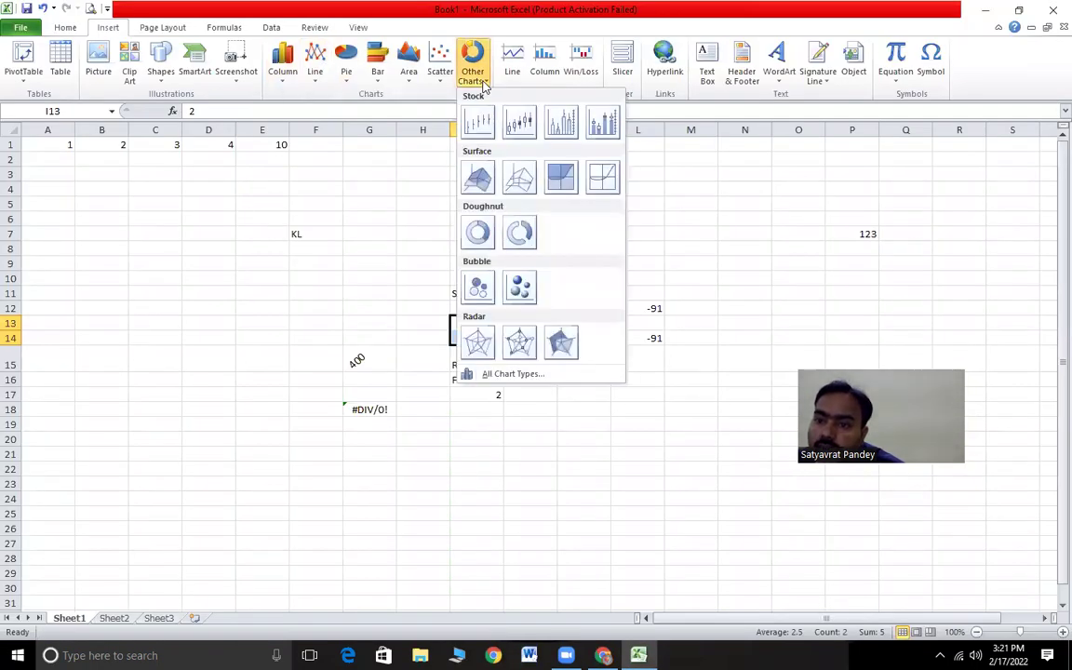
{"action": "left_click", "coordinate": [478, 342]}
{"action": "left_click", "coordinate": [478, 344]}
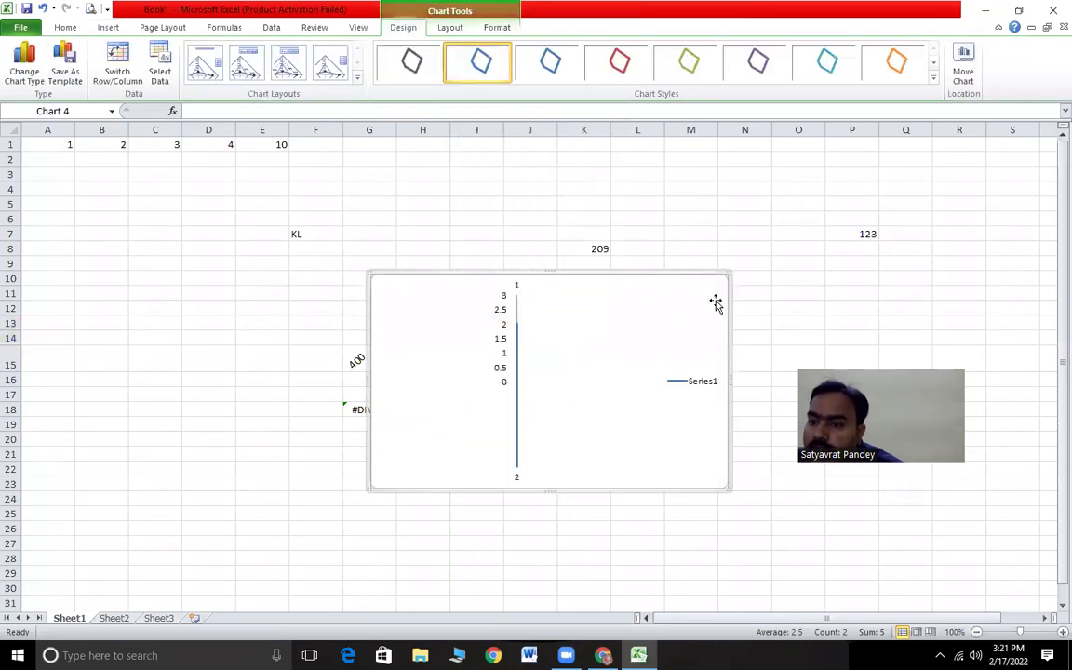
{"action": "key", "text": "Delete"}
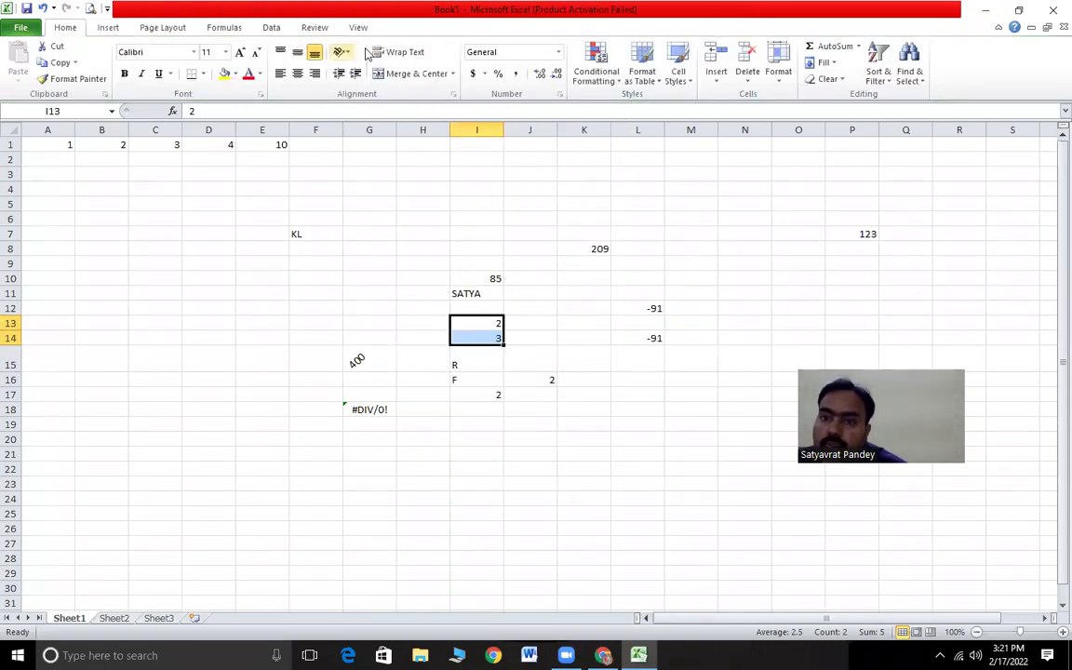
Check the other available chart types for cells I13:I14, and return to the quiz
{"action": "left_click", "coordinate": [108, 27]}
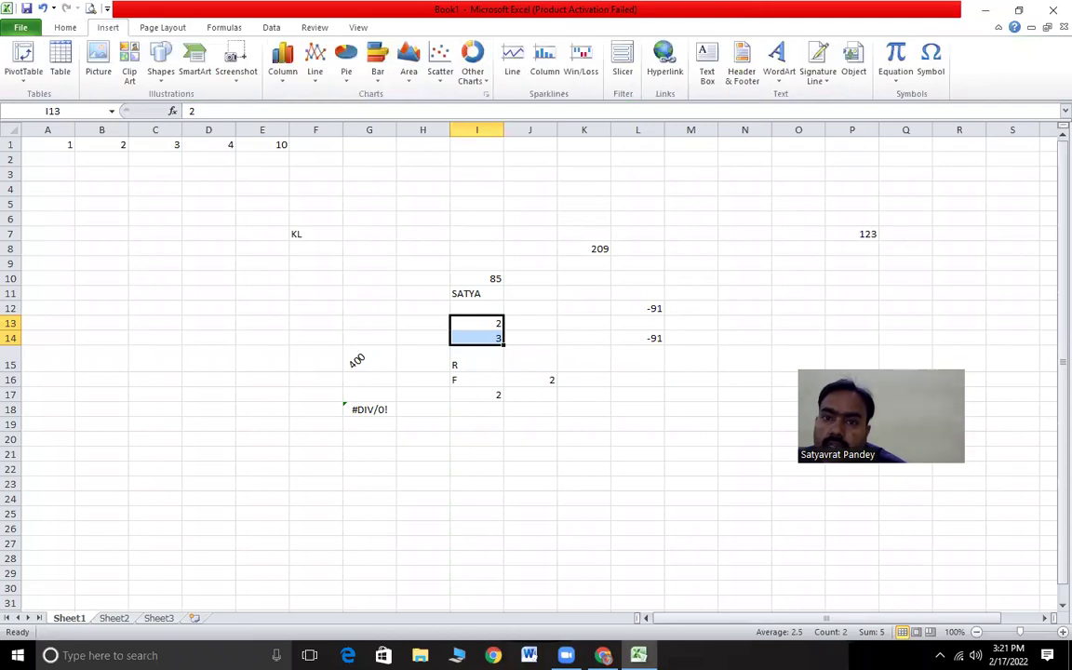
{"action": "left_click", "coordinate": [472, 72]}
{"action": "key", "text": "Escape"}
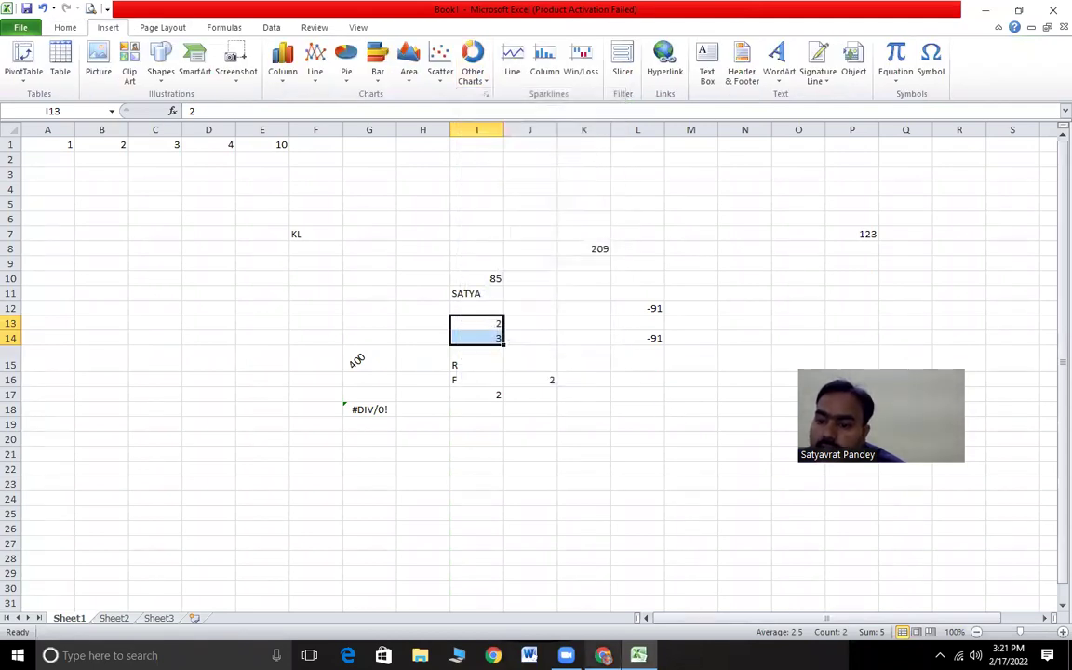
{"action": "key", "text": "alt+Tab"}
Answer question 84 about changing font size within a cell with True, and question 85 about text alignment within a cell with False
{"action": "scroll", "coordinate": [270, 428], "scroll_direction": "down", "scroll_amount": 5}
{"action": "left_click_drag", "start_coordinate": [119, 280], "coordinate": [778, 308]}
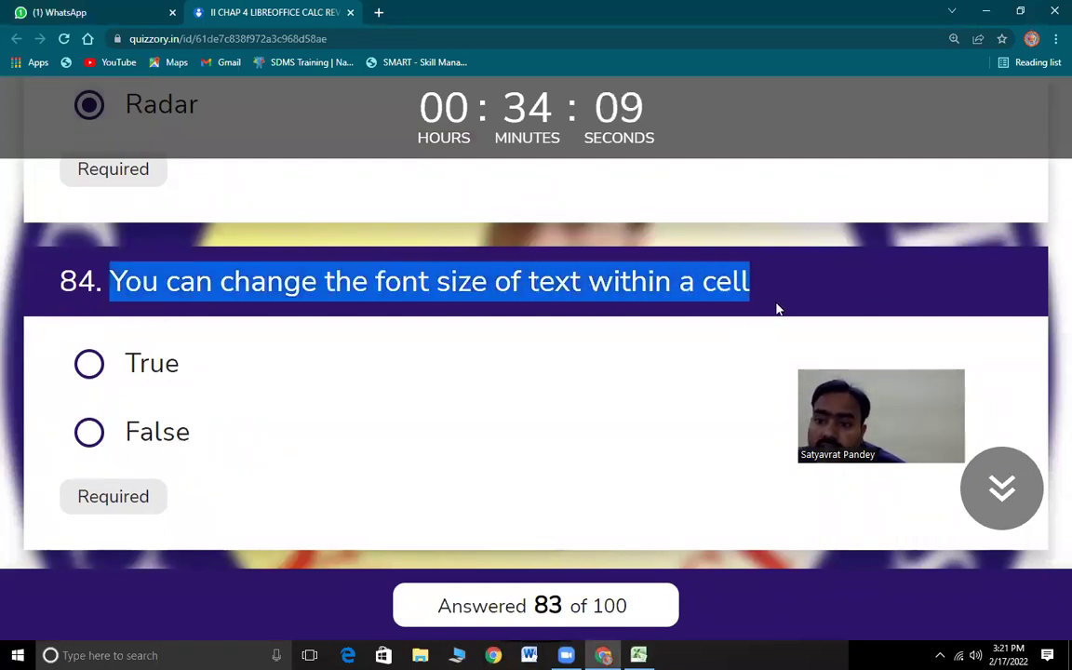
{"action": "left_click", "coordinate": [87, 365]}
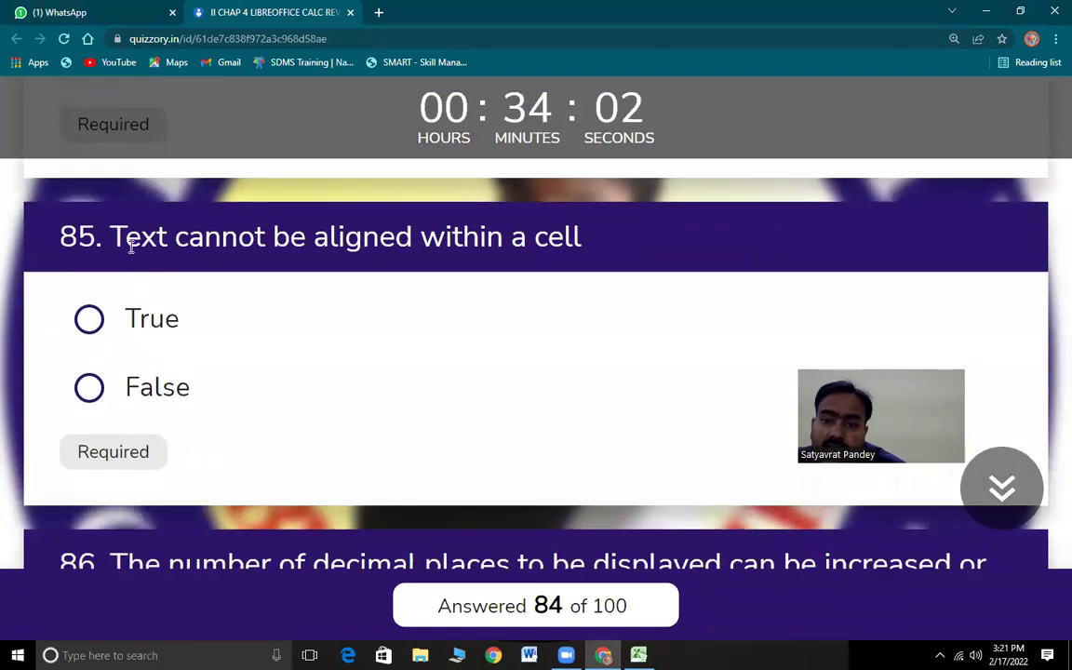
{"action": "left_click_drag", "start_coordinate": [125, 239], "coordinate": [622, 253]}
{"action": "left_click", "coordinate": [90, 387]}
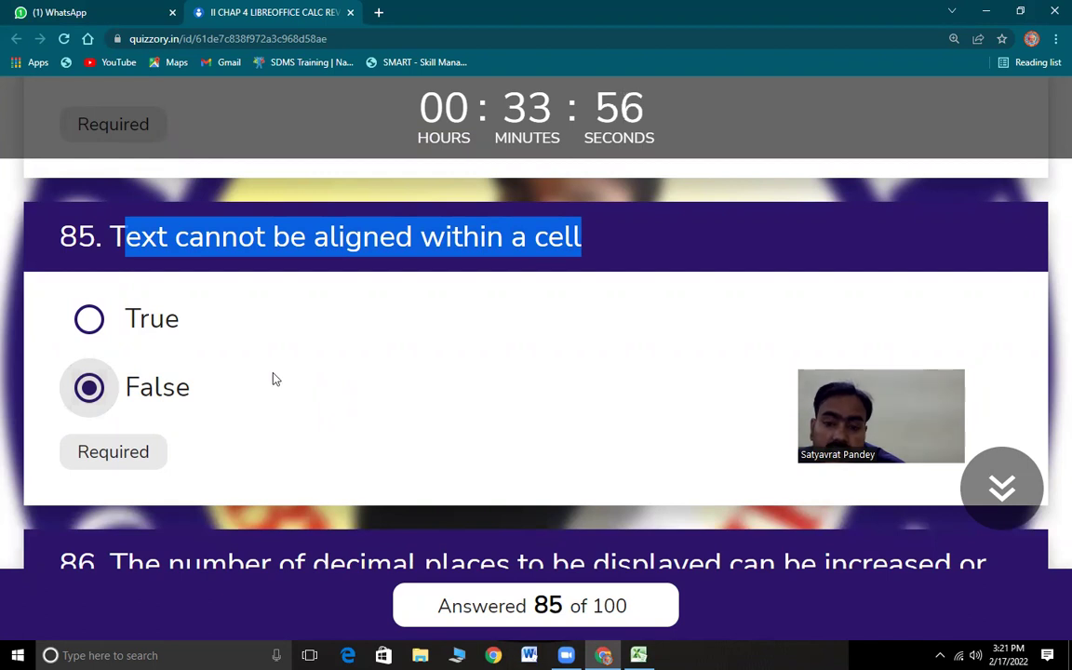
Highlight question 86 about increasing or decreasing displayed decimal places in Excel and answer it with True
{"action": "scroll", "coordinate": [282, 455], "scroll_direction": "down", "scroll_amount": 3}
{"action": "left_click_drag", "start_coordinate": [124, 266], "coordinate": [640, 307]}
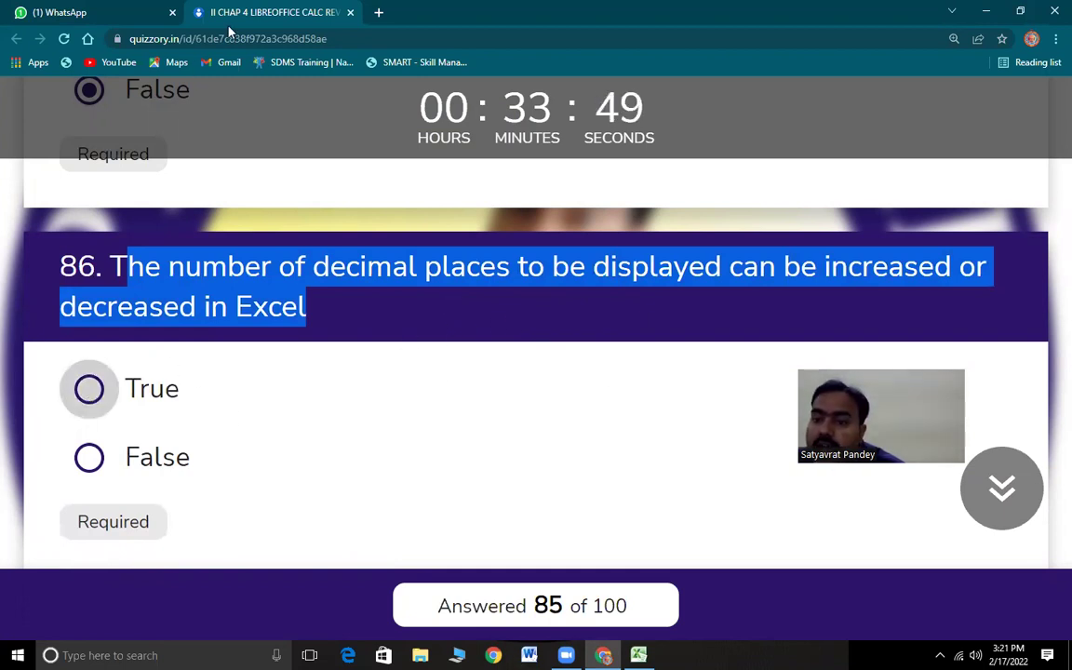
Switch to the Excel workbook and enter 45.236598 in cell M9
{"action": "key", "text": "alt+Tab"}
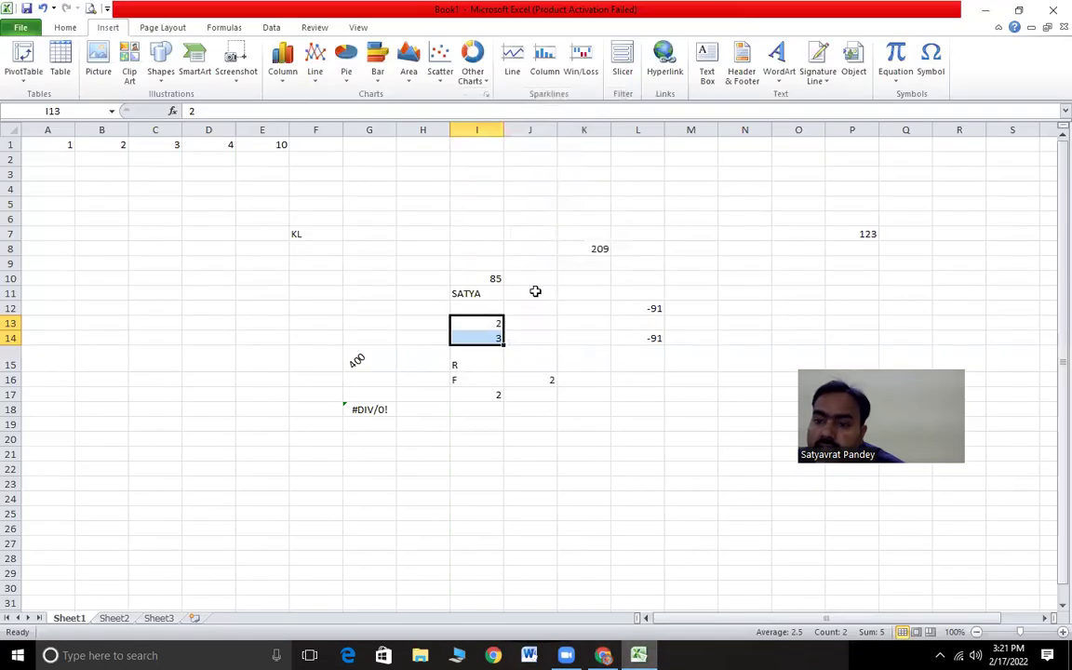
{"action": "left_click", "coordinate": [600, 326]}
{"action": "left_click", "coordinate": [692, 262]}
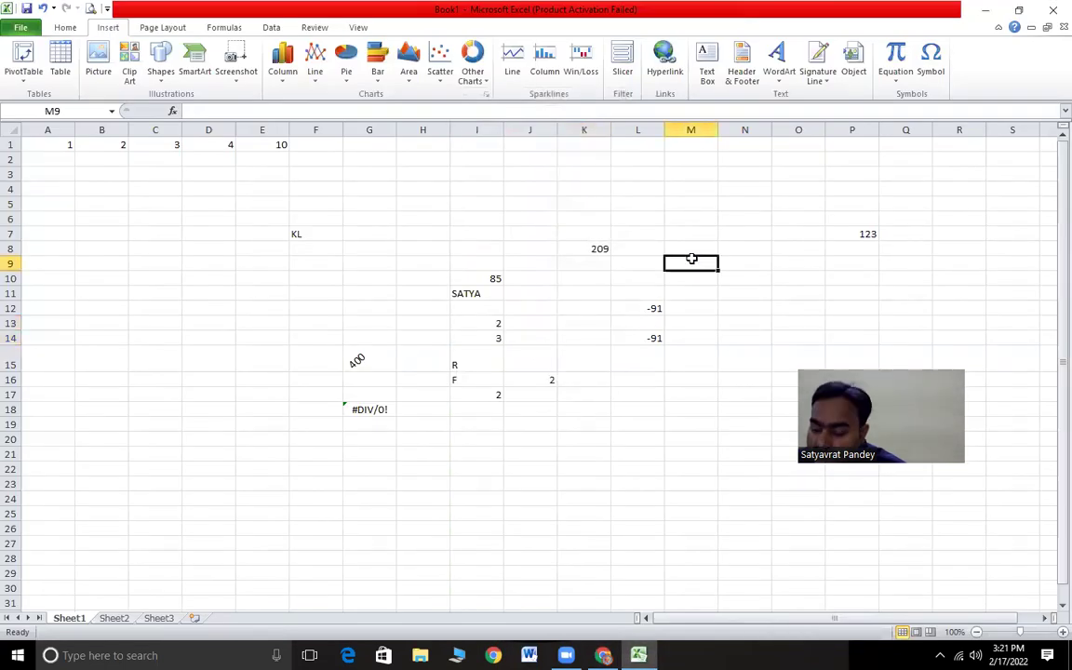
{"action": "type", "text": "45.2365"}
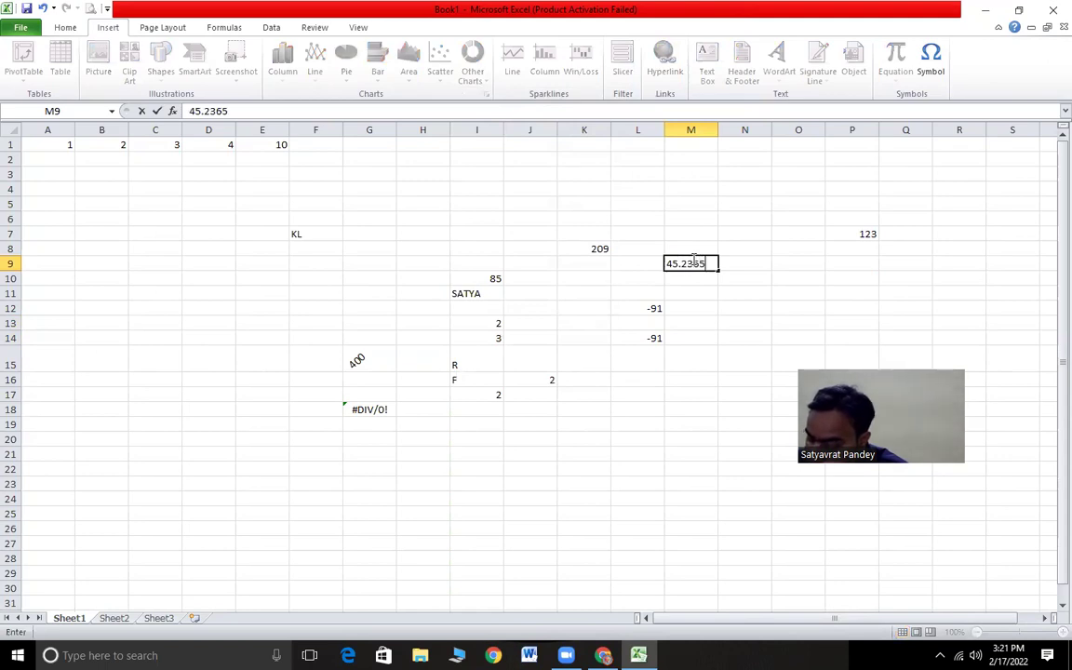
{"action": "key", "text": "Return"}
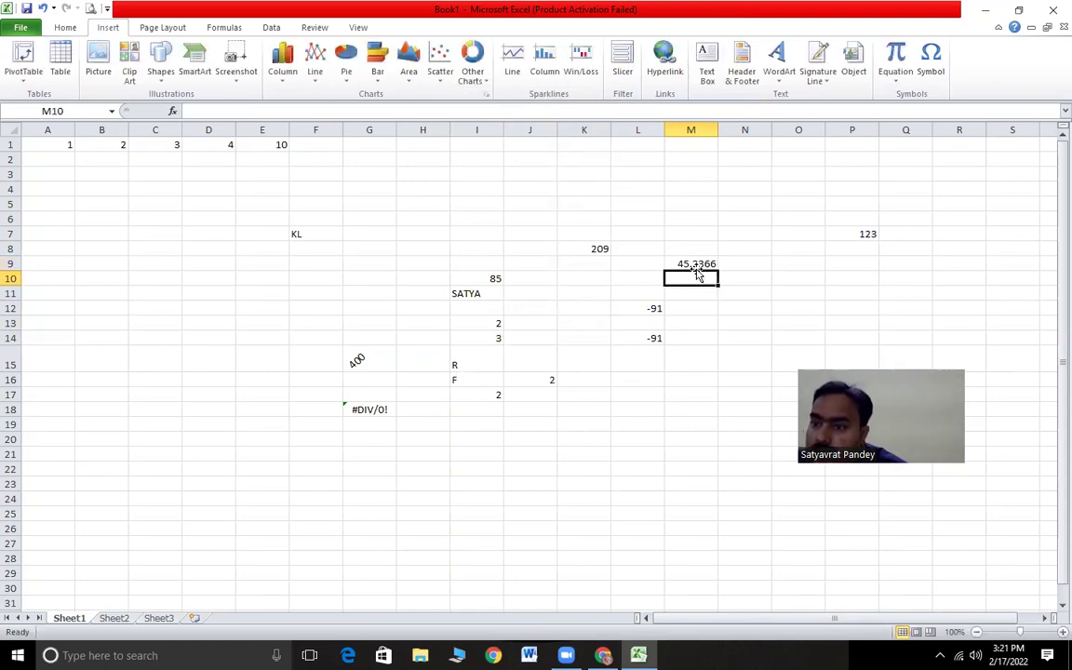
Try increasing and decreasing the decimal places for cell M9 in the Number category of Format Cells, and cancel the change
{"action": "left_click", "coordinate": [698, 263]}
{"action": "right_click", "coordinate": [703, 270]}
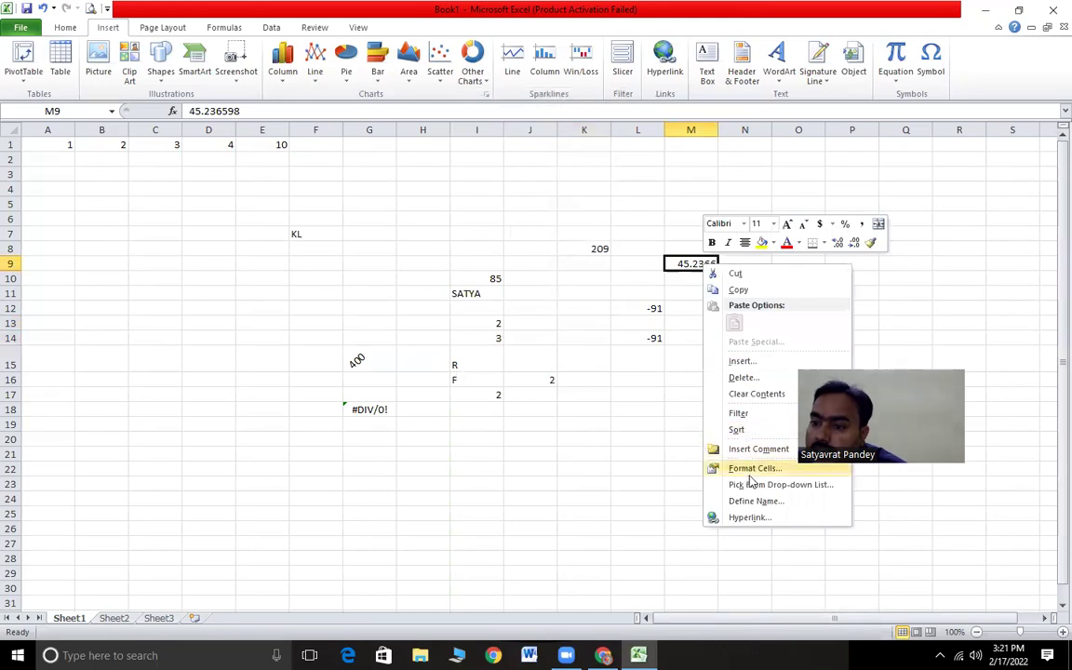
{"action": "left_click", "coordinate": [745, 468]}
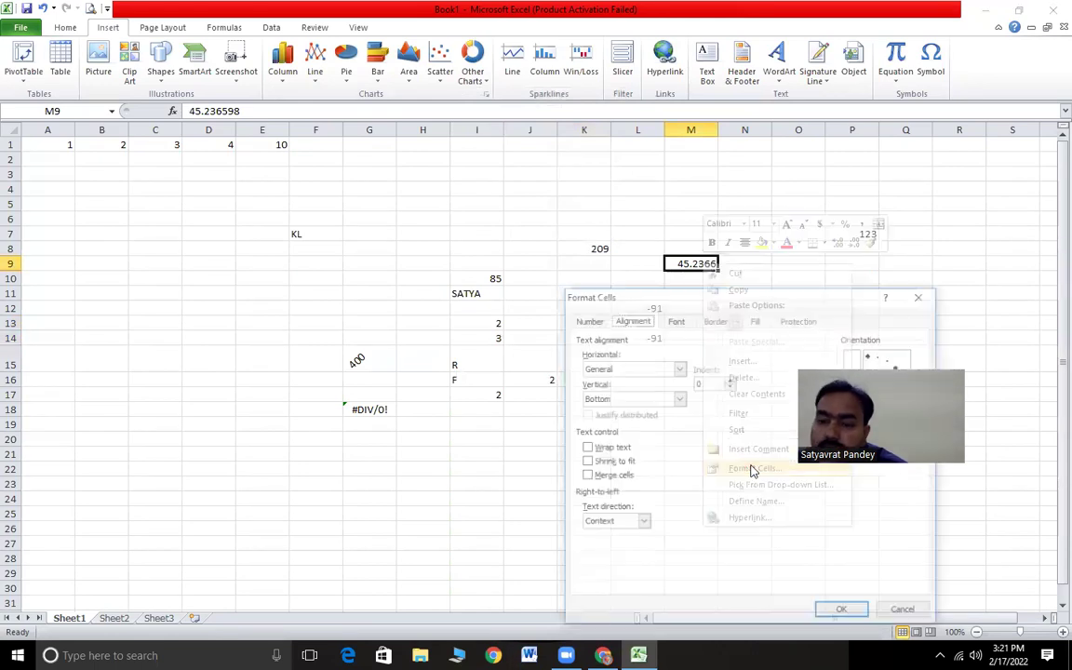
{"action": "left_click", "coordinate": [594, 320]}
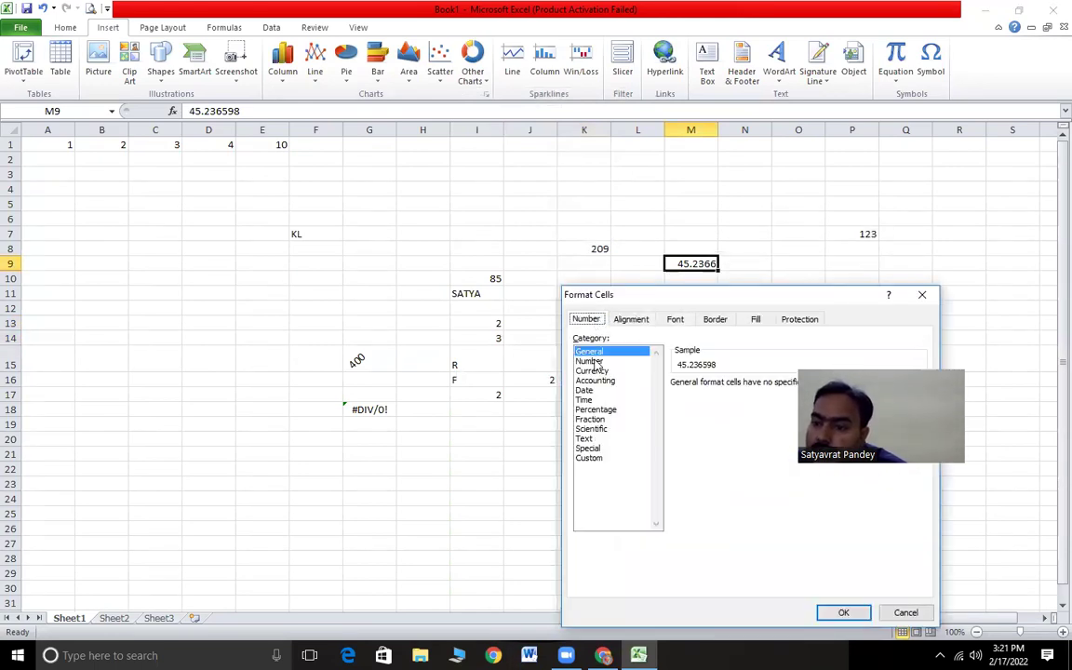
{"action": "left_click_drag", "start_coordinate": [666, 301], "coordinate": [400, 233]}
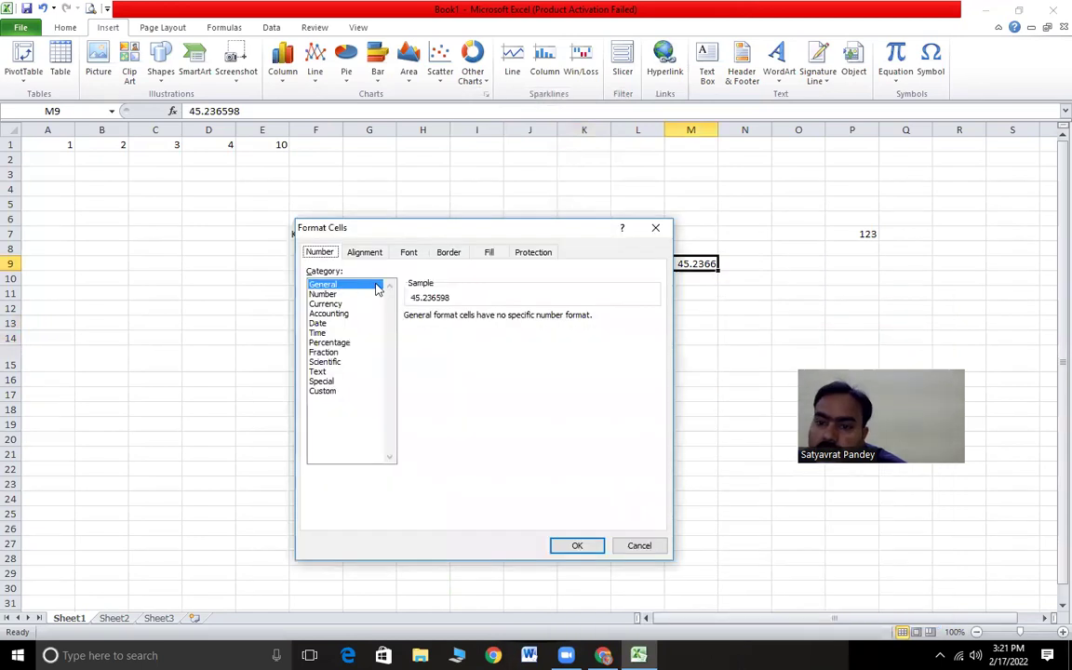
{"action": "left_click", "coordinate": [324, 294]}
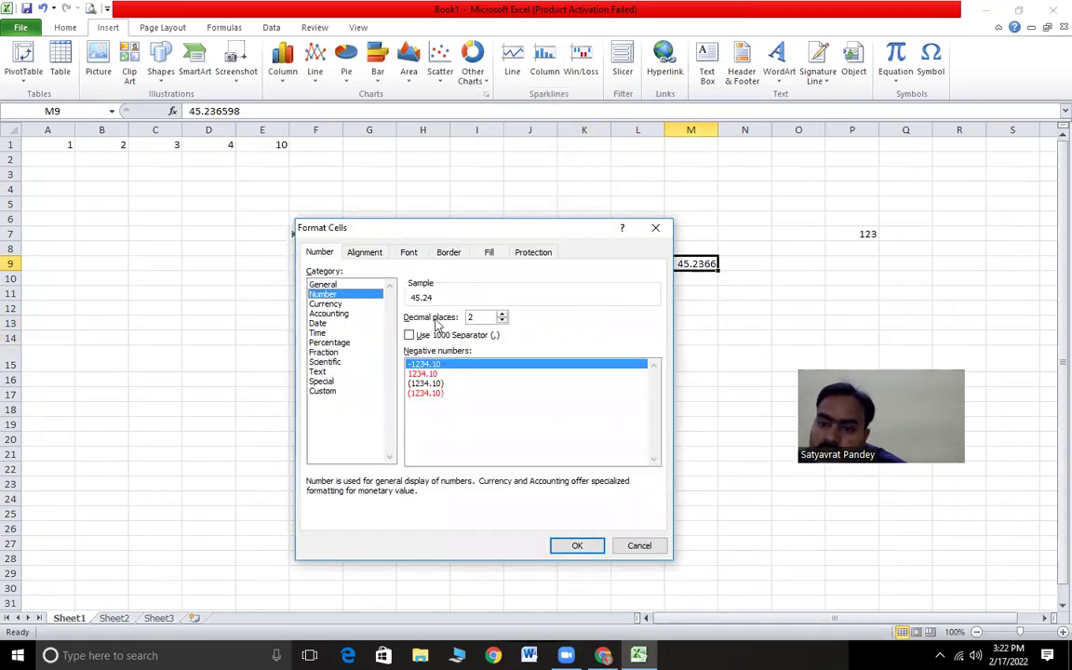
{"action": "left_click", "coordinate": [503, 315]}
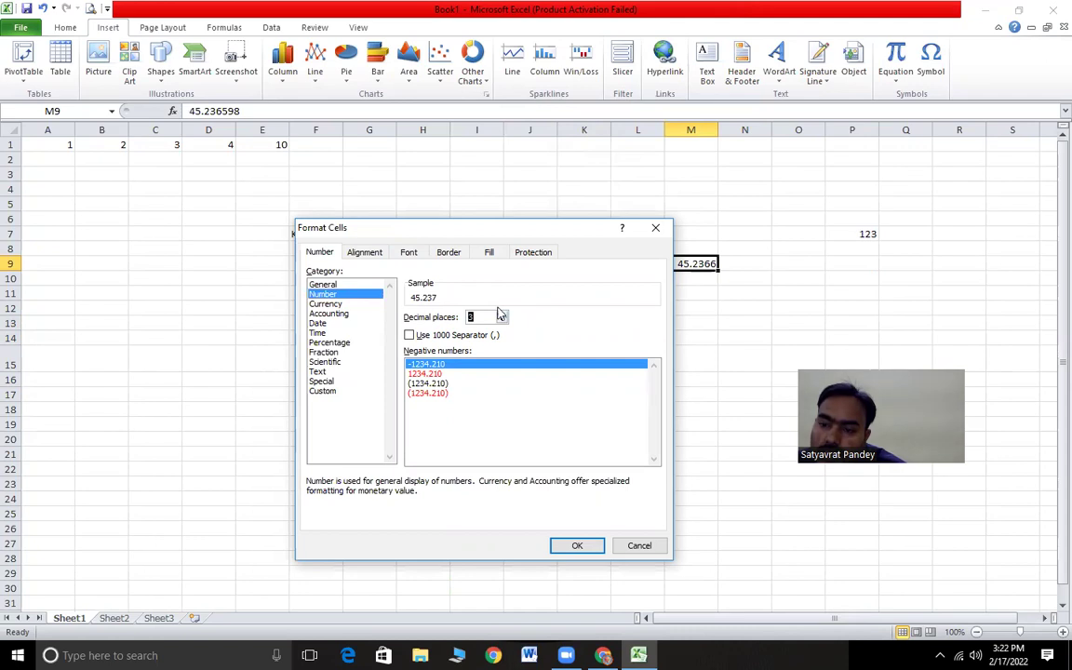
{"action": "left_click", "coordinate": [503, 314]}
{"action": "left_click", "coordinate": [503, 315]}
{"action": "left_click", "coordinate": [502, 315]}
{"action": "left_click", "coordinate": [502, 315]}
{"action": "left_click", "coordinate": [502, 315]}
{"action": "left_click", "coordinate": [502, 315]}
{"action": "left_click", "coordinate": [503, 315]}
{"action": "left_click", "coordinate": [503, 315]}
{"action": "left_click", "coordinate": [502, 316]}
{"action": "left_click", "coordinate": [502, 316]}
{"action": "left_click", "coordinate": [503, 315]}
{"action": "left_click", "coordinate": [501, 322]}
{"action": "left_click", "coordinate": [501, 322]}
{"action": "left_click", "coordinate": [501, 322]}
{"action": "left_click", "coordinate": [501, 322]}
{"action": "left_click", "coordinate": [501, 322]}
{"action": "left_click", "coordinate": [500, 322]}
{"action": "double_click", "coordinate": [500, 322]}
{"action": "left_click", "coordinate": [500, 322]}
{"action": "left_click", "coordinate": [500, 322]}
{"action": "left_click", "coordinate": [501, 322]}
{"action": "left_click", "coordinate": [501, 322]}
{"action": "left_click", "coordinate": [640, 546]}
Return to the quiz and answer question 87 about the Justified option aligning data to both cell borders with True
{"action": "key", "text": "alt+Tab"}
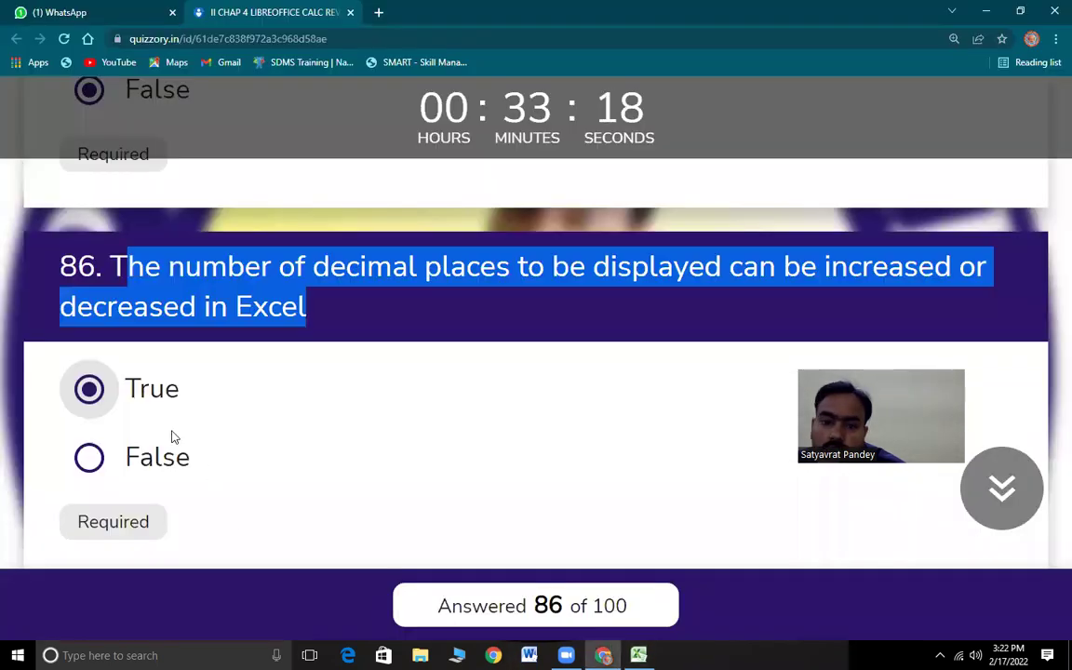
{"action": "scroll", "coordinate": [225, 445], "scroll_direction": "down", "scroll_amount": 5}
{"action": "left_click_drag", "start_coordinate": [119, 195], "coordinate": [841, 215]}
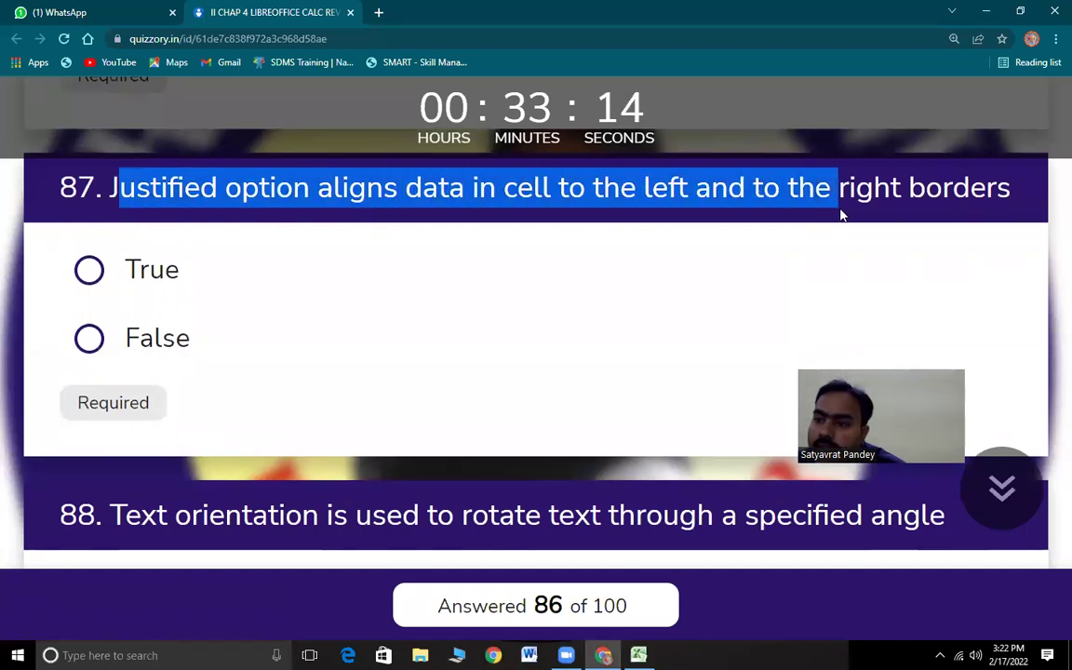
{"action": "left_click", "coordinate": [262, 317]}
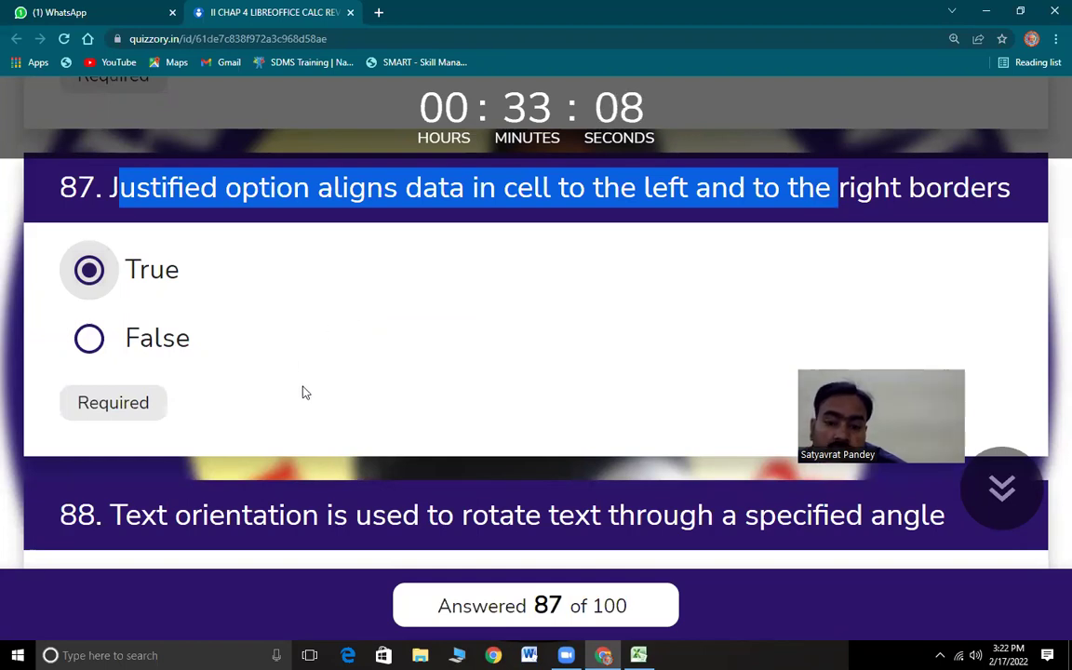
Answer question 88 about text orientation rotating text with True, show the rotated text in Excel cell G15, and return to the quiz
{"action": "scroll", "coordinate": [303, 392], "scroll_direction": "down", "scroll_amount": 2}
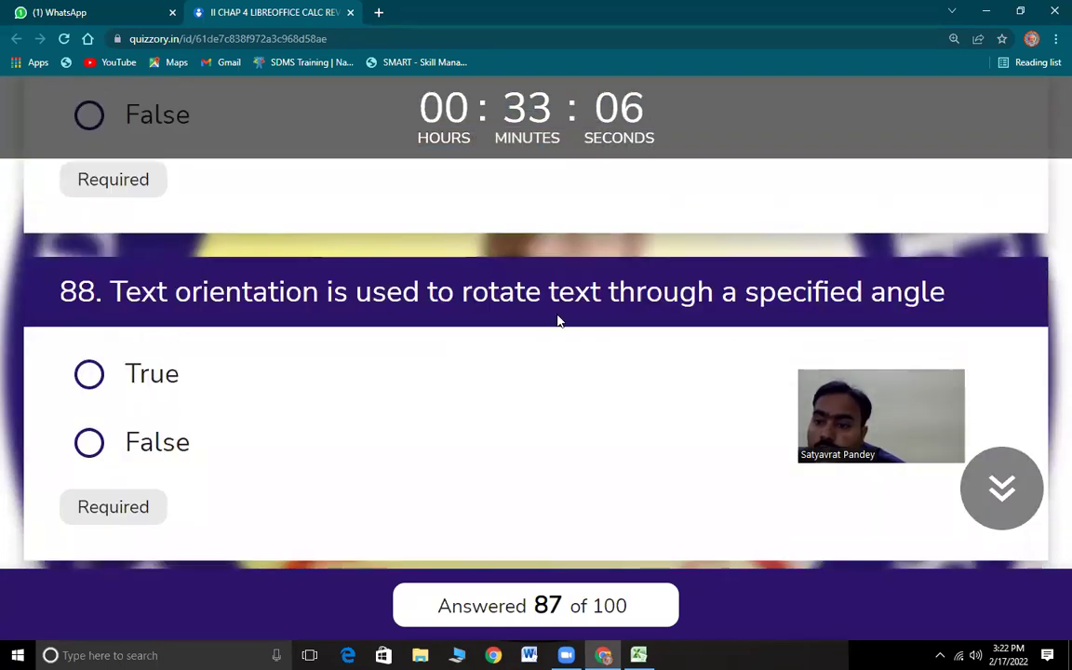
{"action": "left_click", "coordinate": [88, 375]}
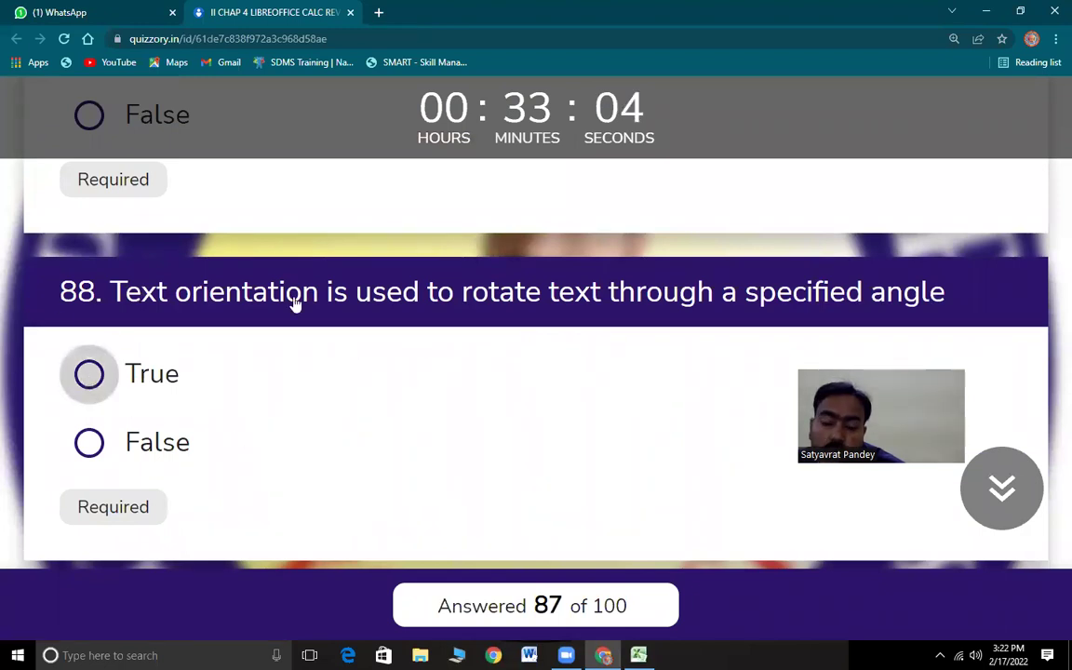
{"action": "key", "text": "alt+Tab"}
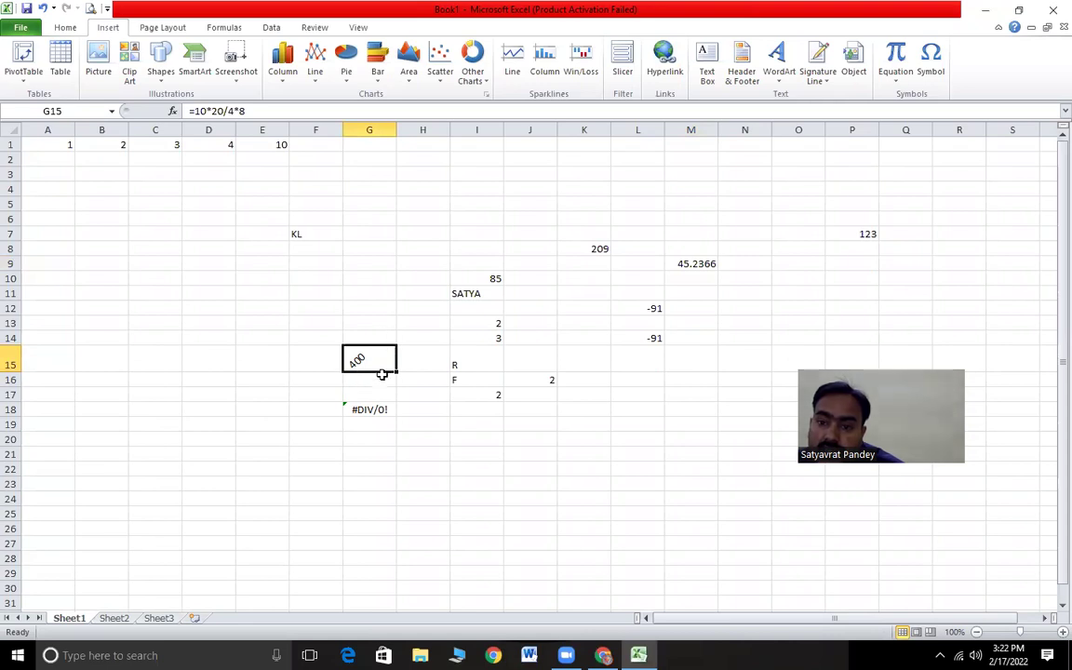
{"action": "key", "text": "alt+Tab"}
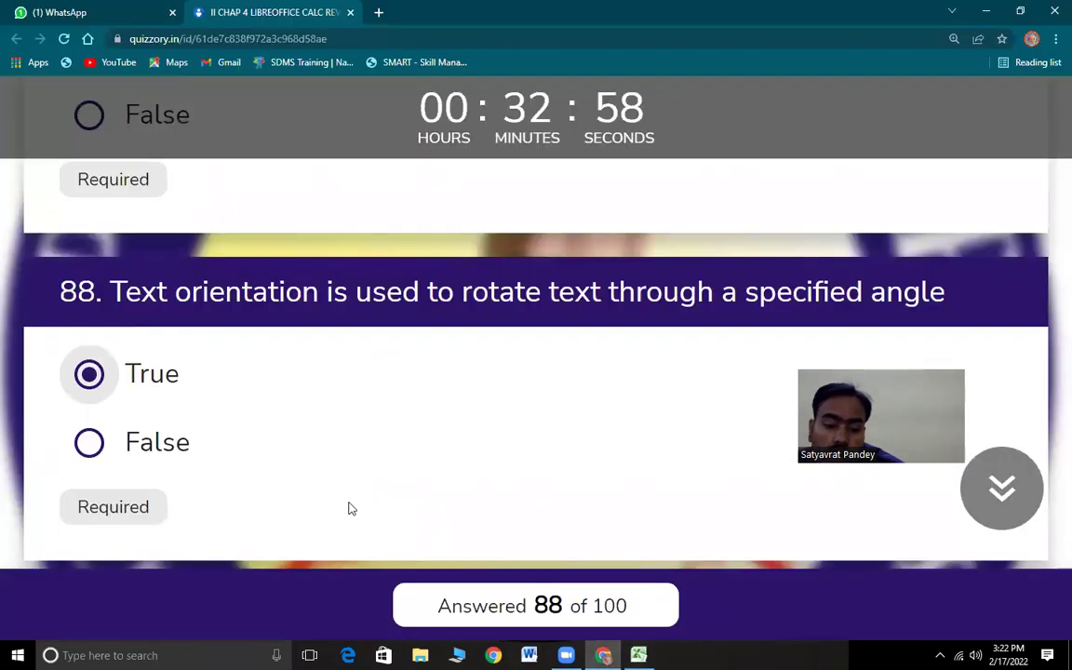
Answer question 89 about charts being textual representation and question 90 about area charts using rectangular rods, both with False
{"action": "scroll", "coordinate": [279, 502], "scroll_direction": "down", "scroll_amount": 3}
{"action": "left_click_drag", "start_coordinate": [110, 321], "coordinate": [515, 361]}
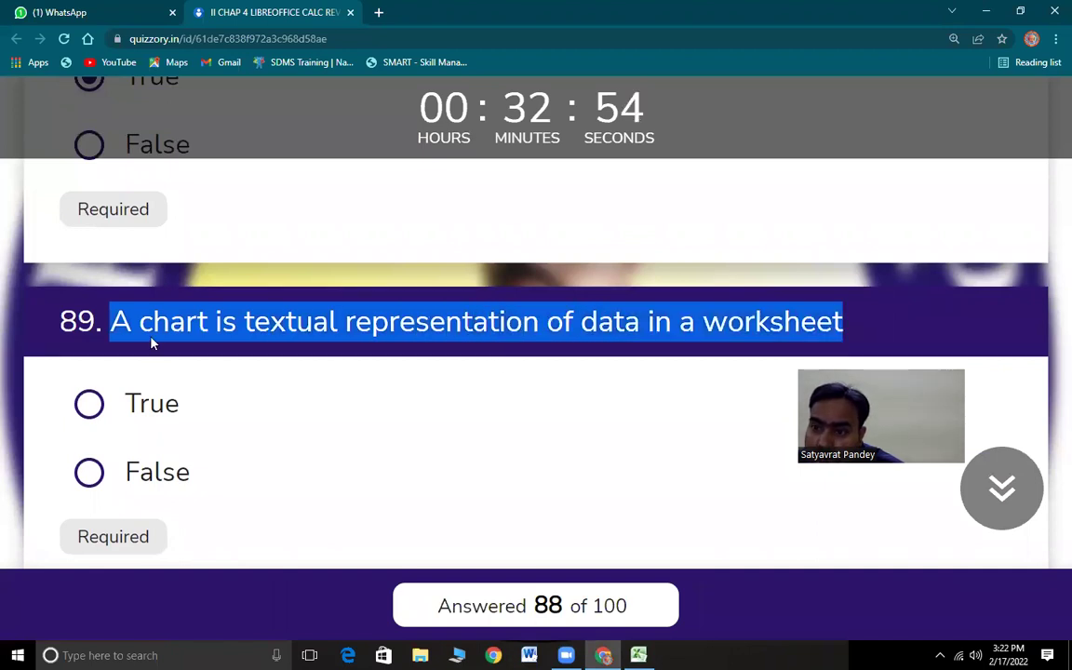
{"action": "scroll", "coordinate": [306, 463], "scroll_direction": "down", "scroll_amount": 1}
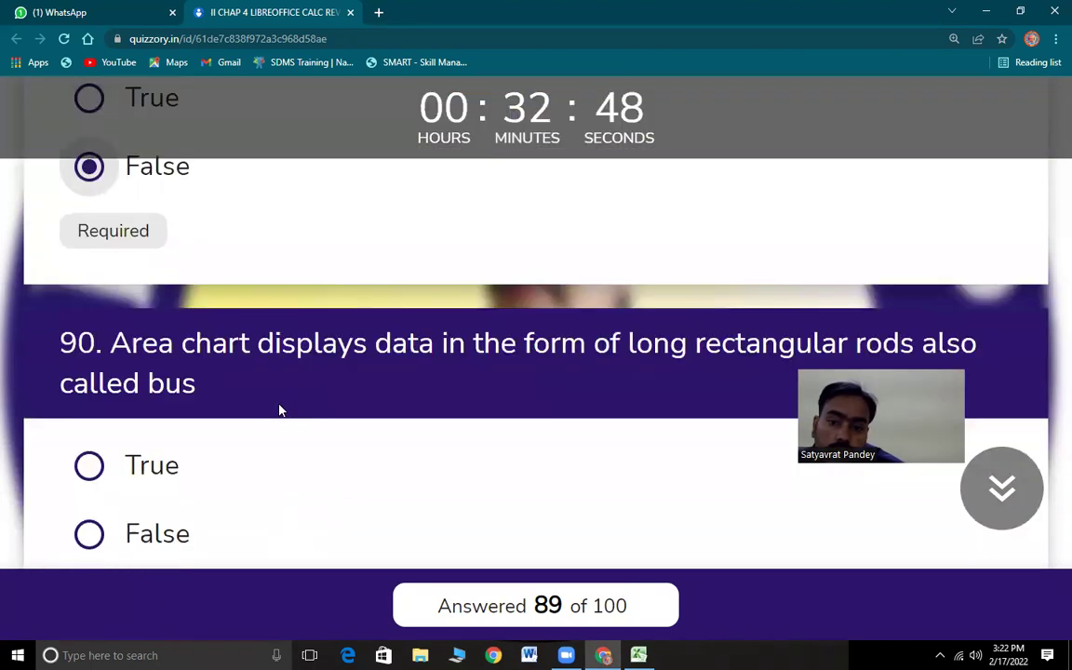
{"action": "left_click_drag", "start_coordinate": [131, 203], "coordinate": [354, 268]}
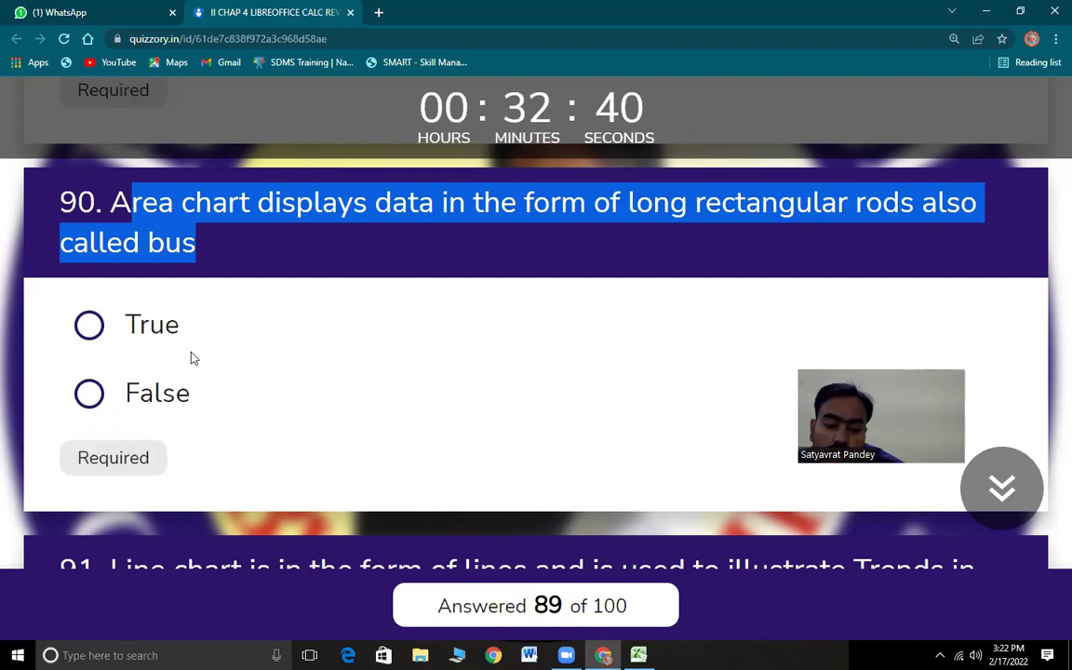
{"action": "left_click", "coordinate": [90, 391]}
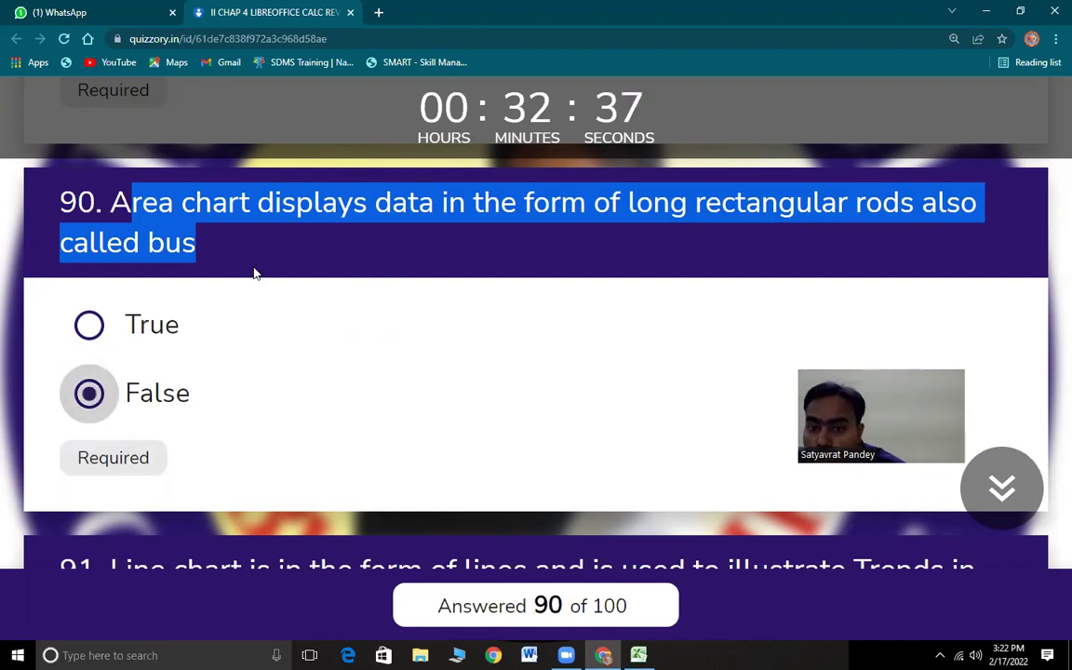
Highlight question 91 about line charts illustrating trends in data at equal intervals and answer it with True
{"action": "scroll", "coordinate": [285, 406], "scroll_direction": "down", "scroll_amount": 5}
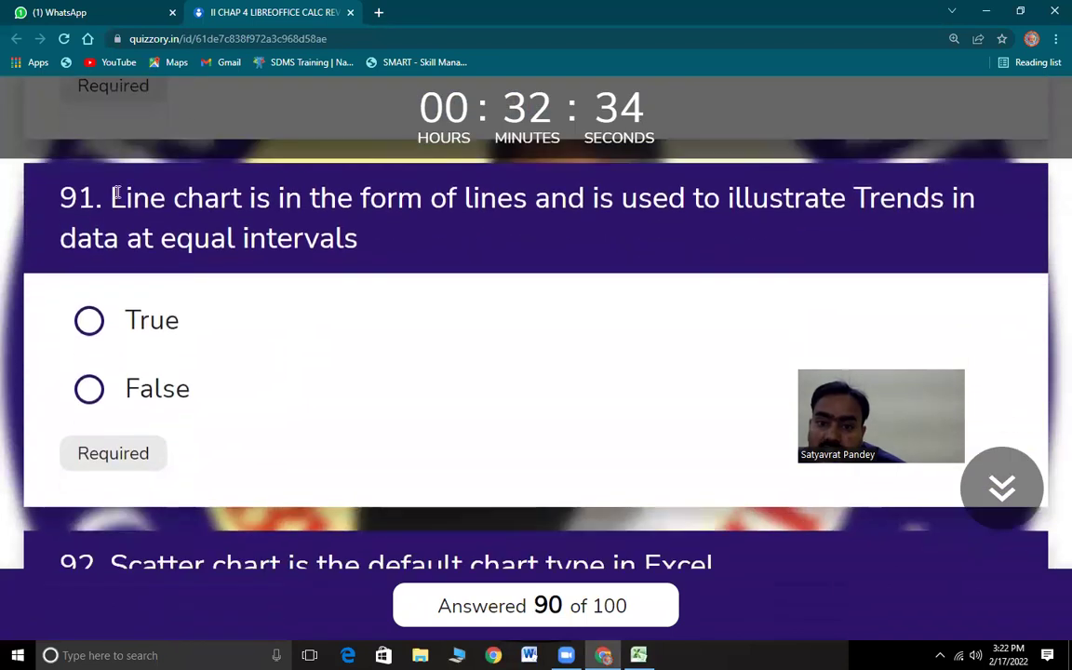
{"action": "left_click_drag", "start_coordinate": [108, 191], "coordinate": [355, 207]}
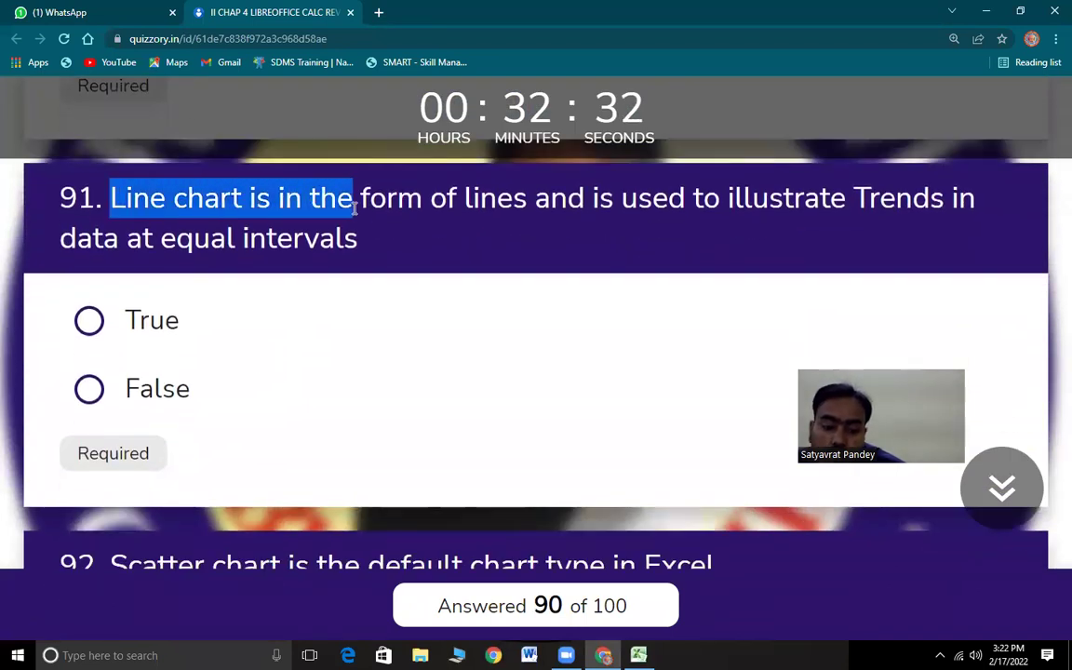
{"action": "left_click_drag", "start_coordinate": [355, 209], "coordinate": [931, 199]}
{"action": "left_click_drag", "start_coordinate": [664, 202], "coordinate": [370, 249]}
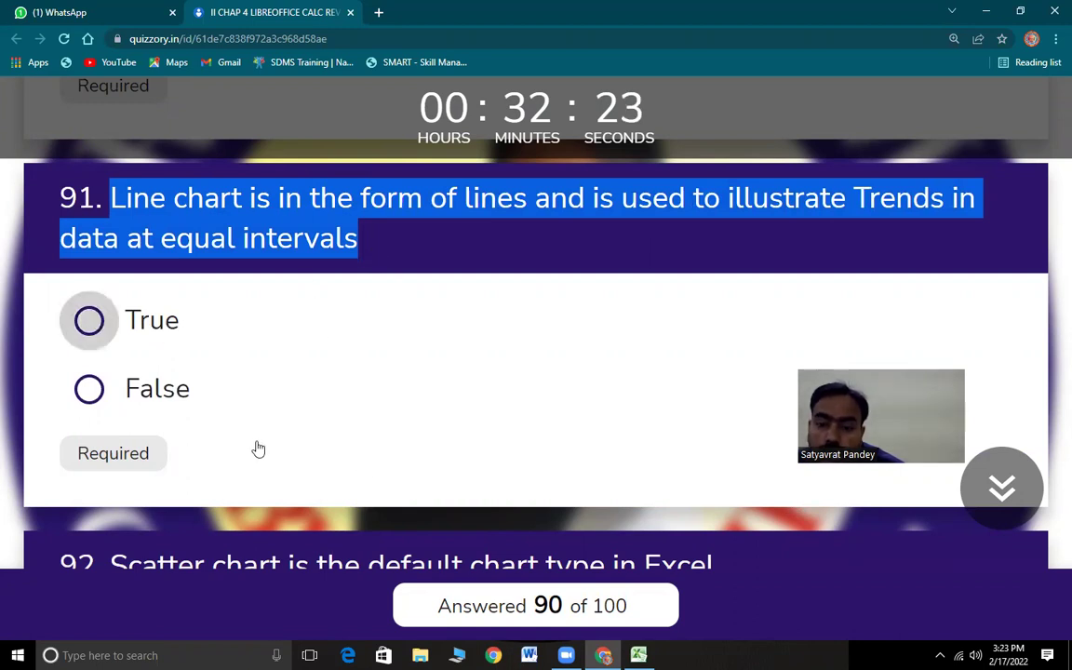
{"action": "key", "text": "space"}
Answer question 92 about the scatter chart being Excel's default chart type with False, and answer question 93 about Page Preview
{"action": "left_click_drag", "start_coordinate": [120, 267], "coordinate": [727, 296]}
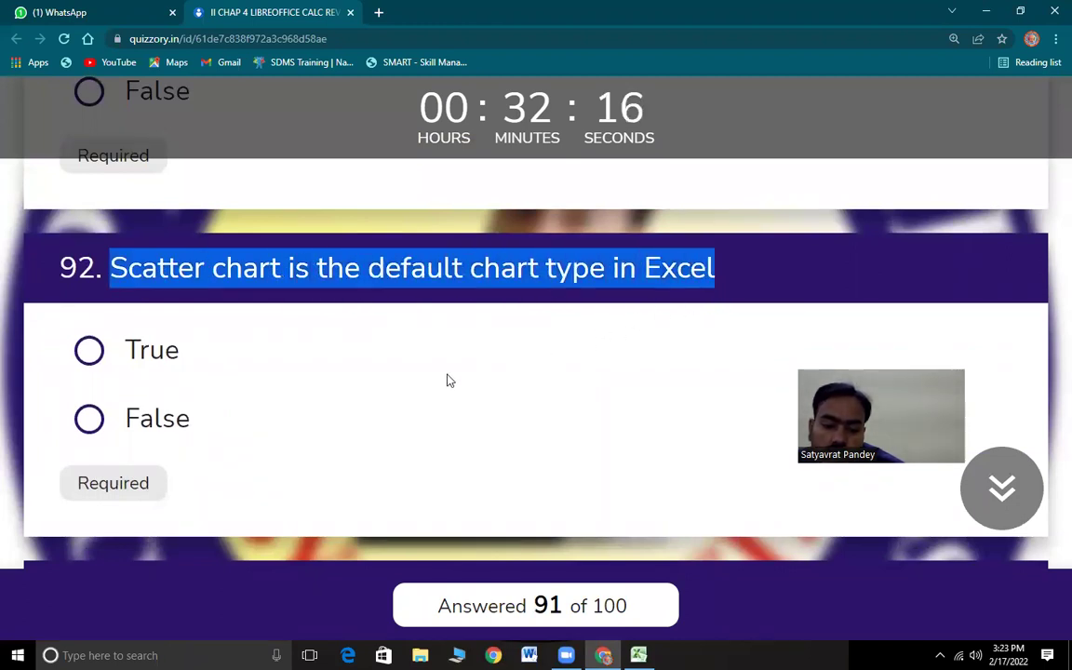
{"action": "left_click", "coordinate": [91, 419]}
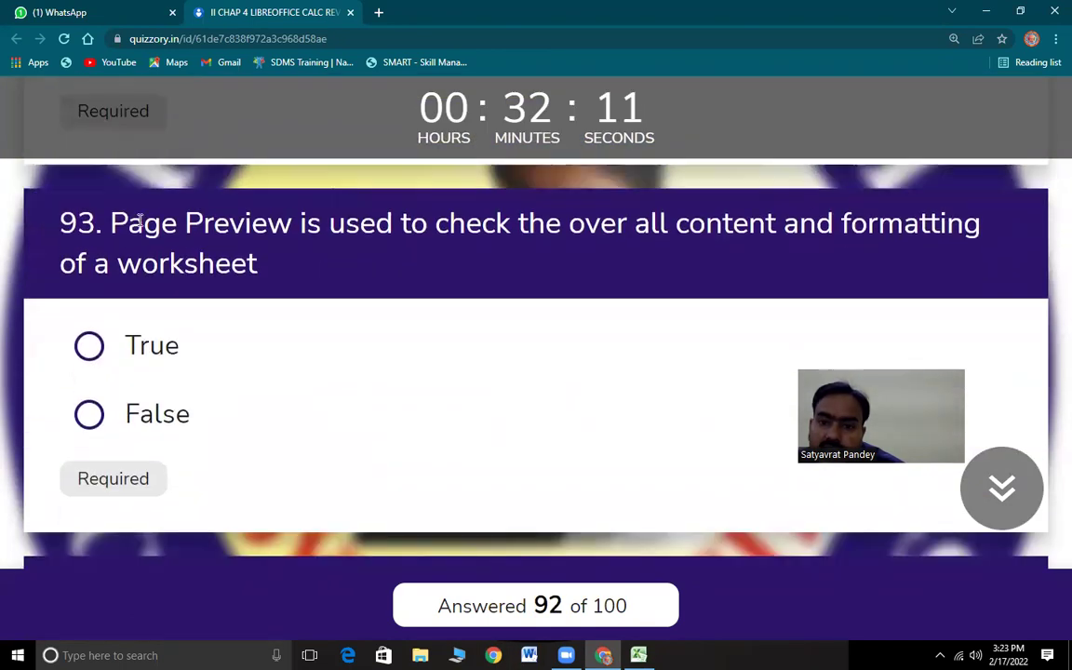
{"action": "left_click_drag", "start_coordinate": [128, 223], "coordinate": [492, 282]}
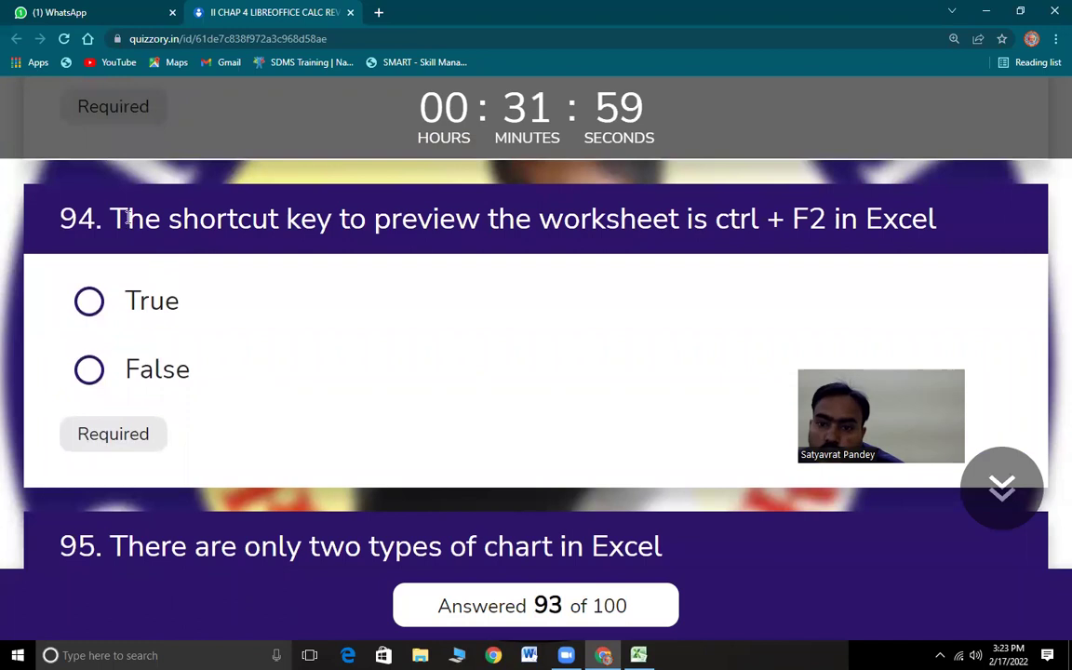
Answer question 94 about the worksheet preview shortcut with True, view the workbook's print preview in Excel, and return to the quiz
{"action": "left_click_drag", "start_coordinate": [128, 216], "coordinate": [899, 226]}
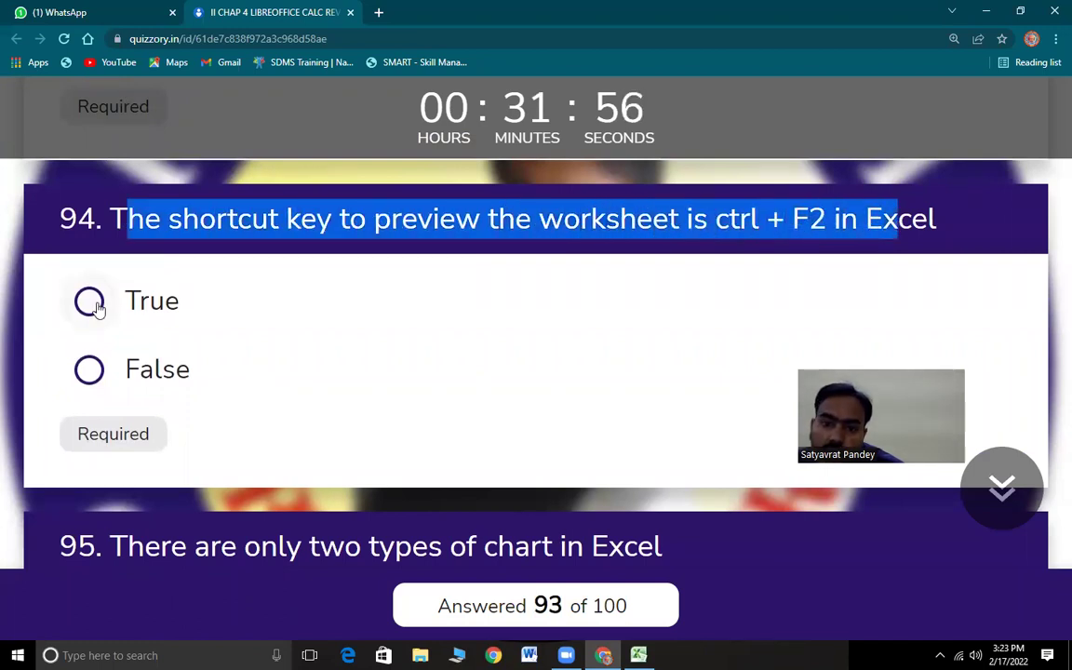
{"action": "key", "text": "alt+Tab"}
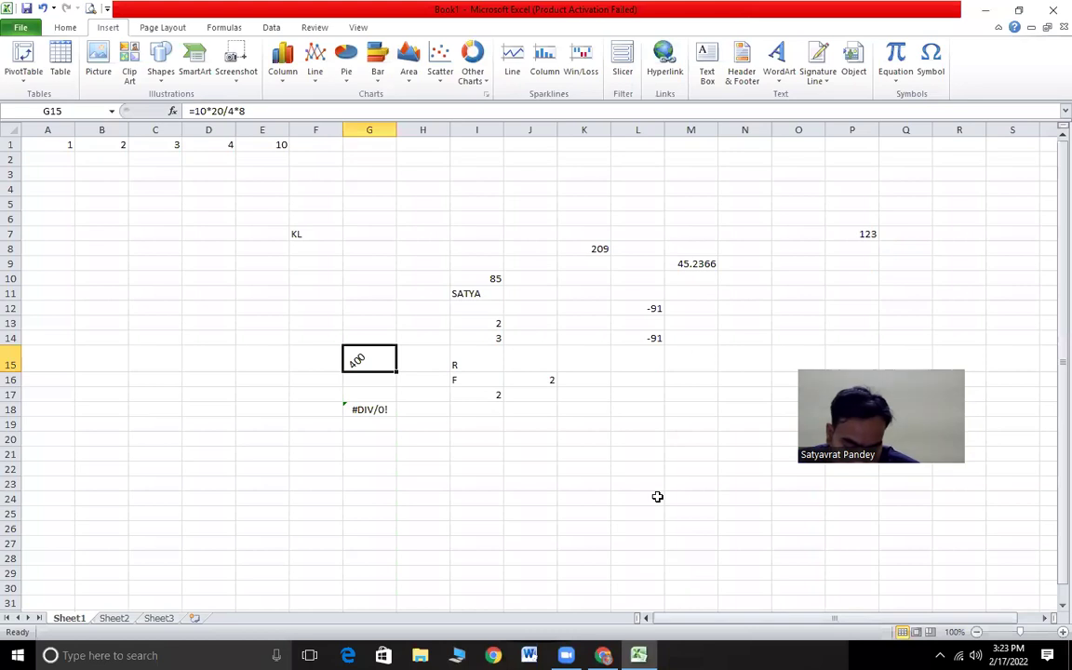
{"action": "key", "text": "ctrl+p"}
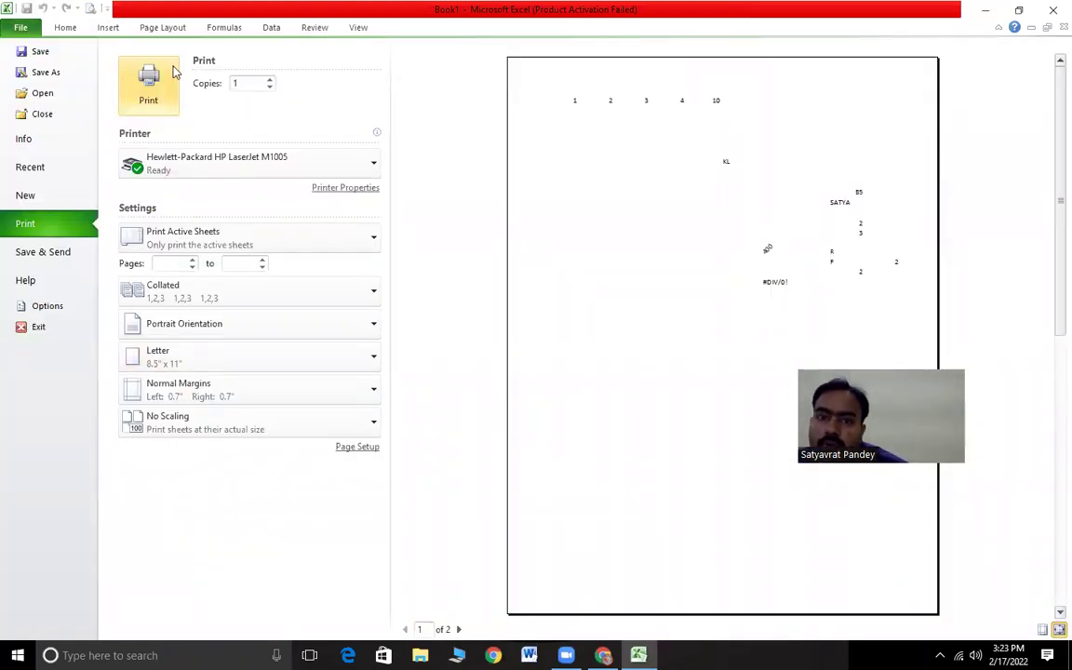
{"action": "left_click", "coordinate": [67, 29]}
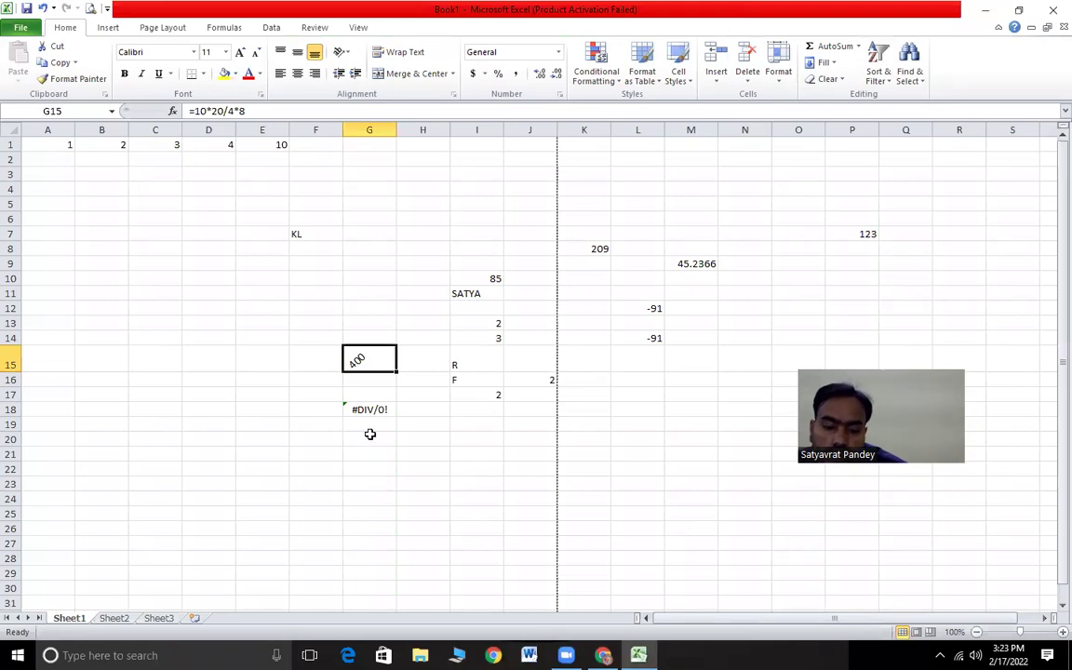
{"action": "key", "text": "alt+Tab"}
{"action": "scroll", "coordinate": [221, 492], "scroll_direction": "down", "scroll_amount": 2}
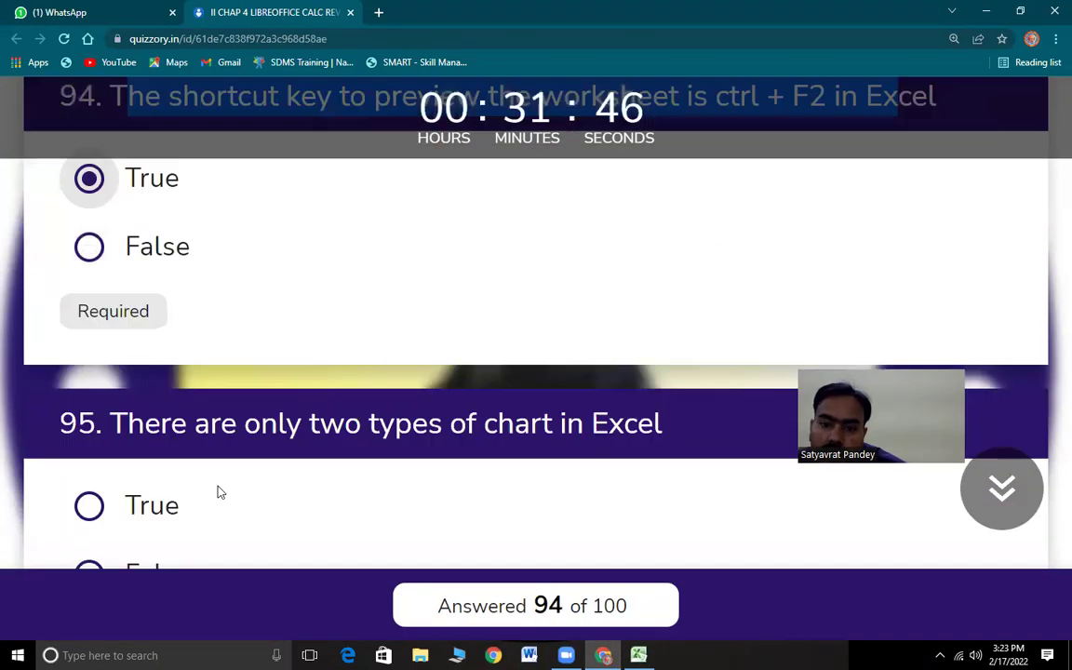
Check all available chart types in Excel for question 95 about only two chart types existing, and answer it with False in the quiz
{"action": "scroll", "coordinate": [221, 493], "scroll_direction": "down", "scroll_amount": 1}
{"action": "left_click_drag", "start_coordinate": [126, 332], "coordinate": [690, 348]}
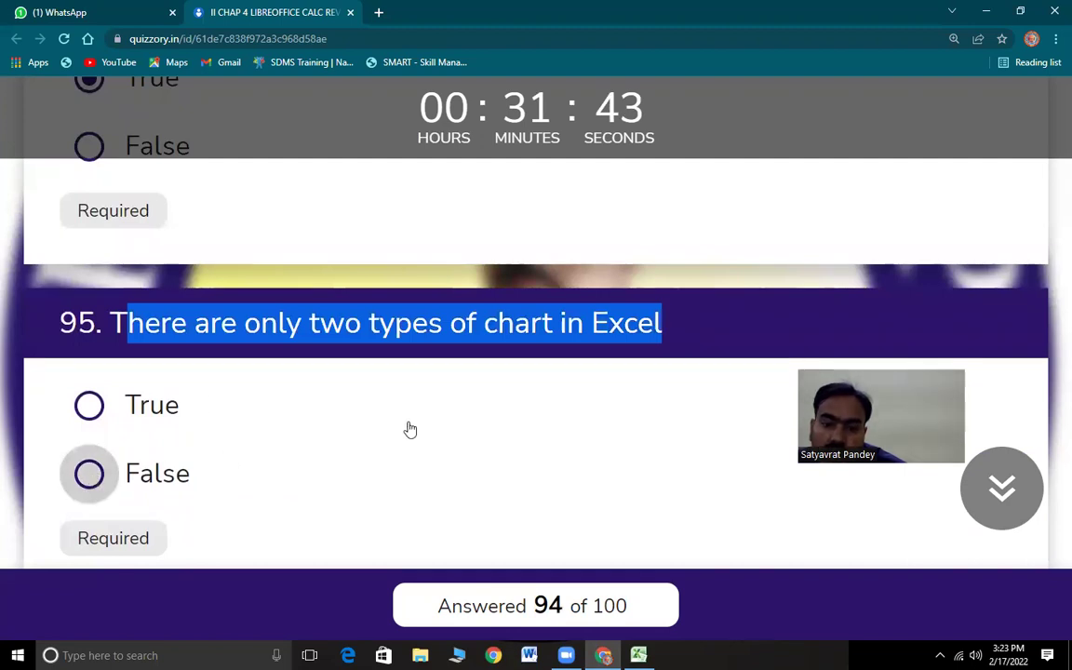
{"action": "key", "text": "alt+Tab"}
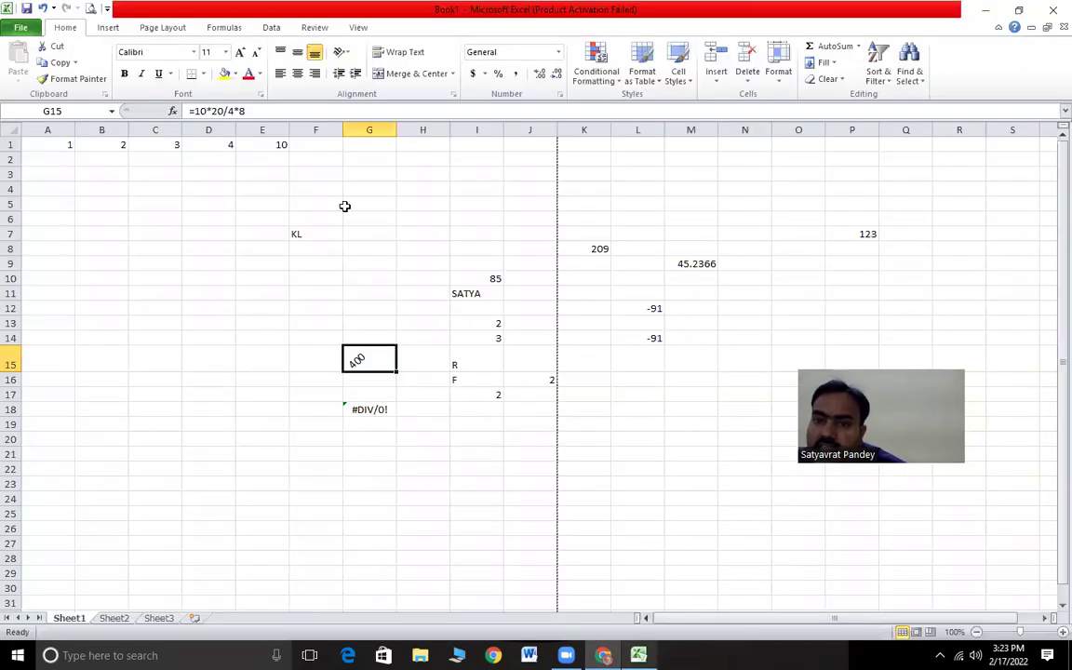
{"action": "left_click", "coordinate": [108, 27]}
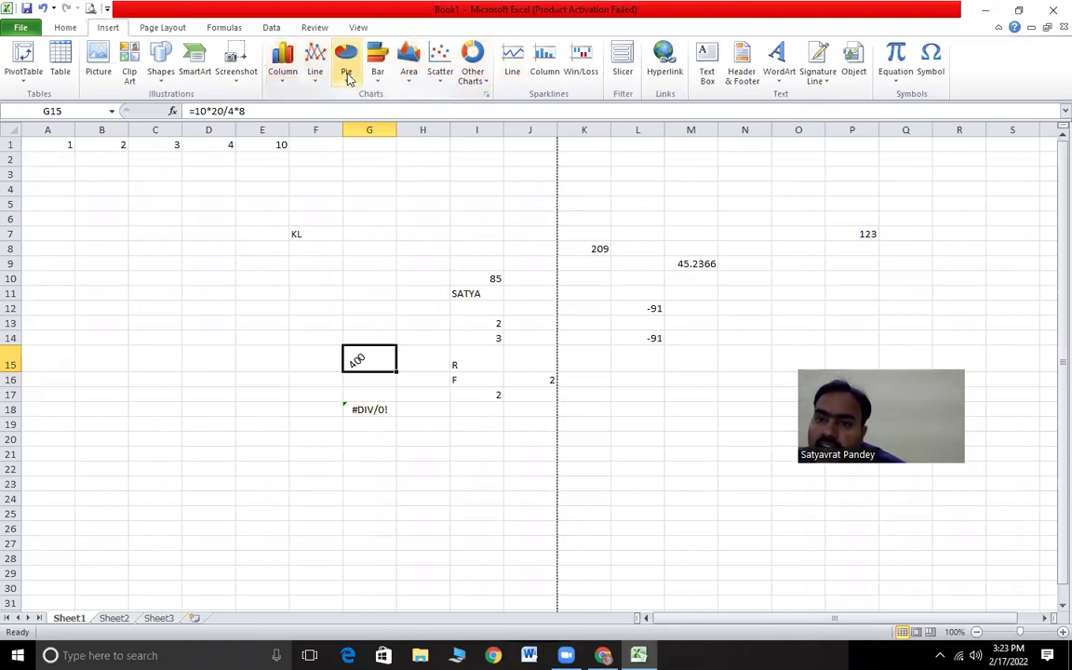
{"action": "left_click", "coordinate": [475, 75]}
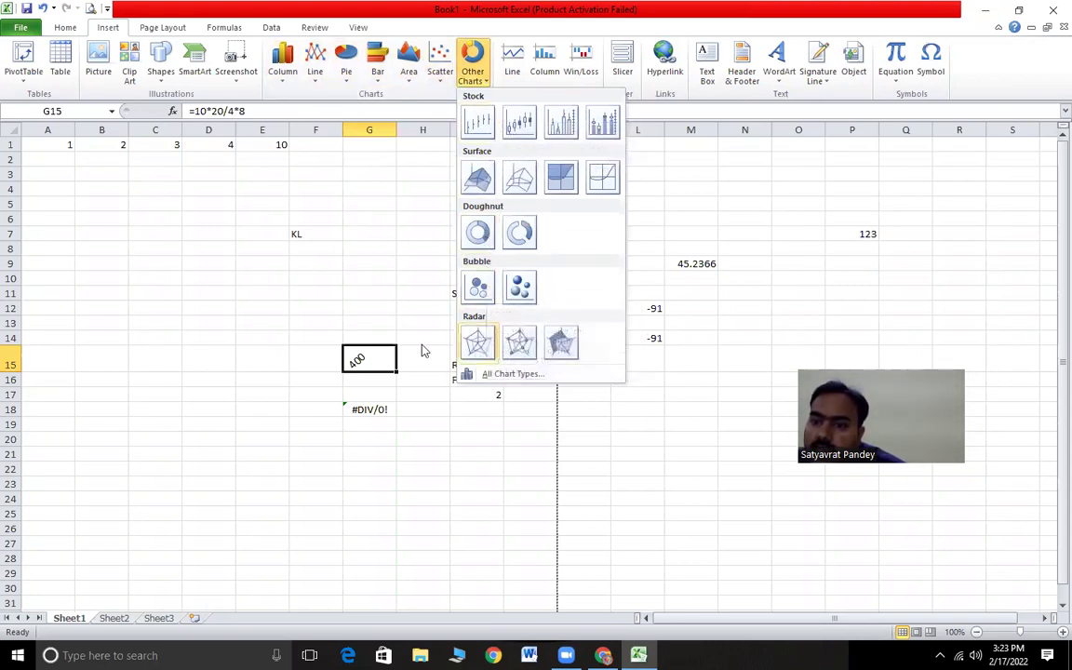
{"action": "left_click", "coordinate": [508, 373]}
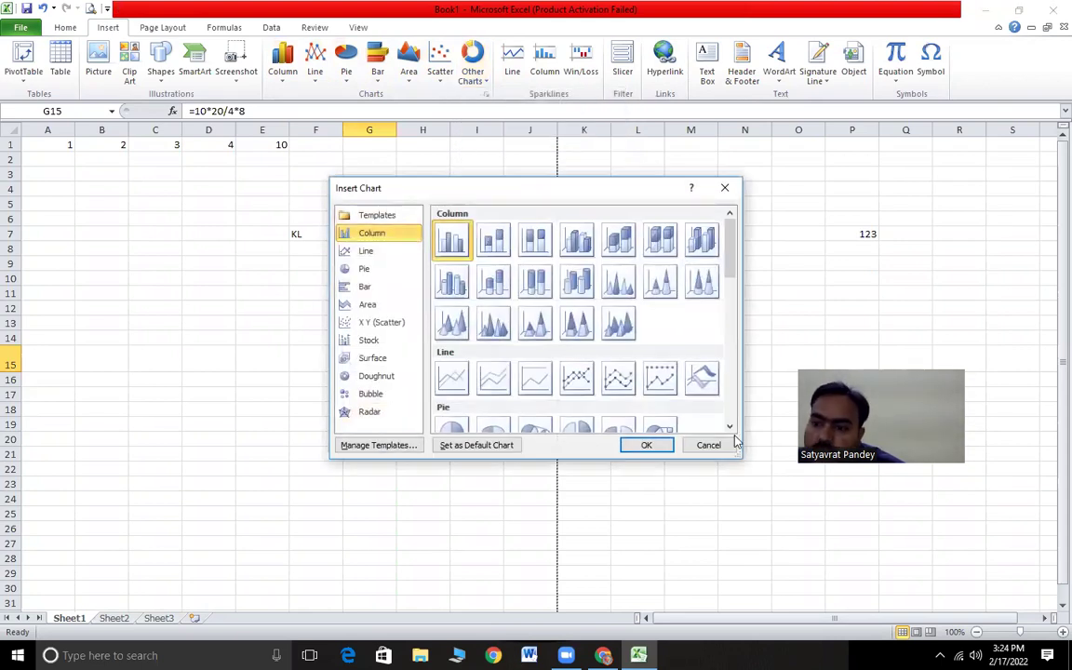
{"action": "left_click", "coordinate": [726, 444]}
{"action": "key", "text": "alt+Tab"}
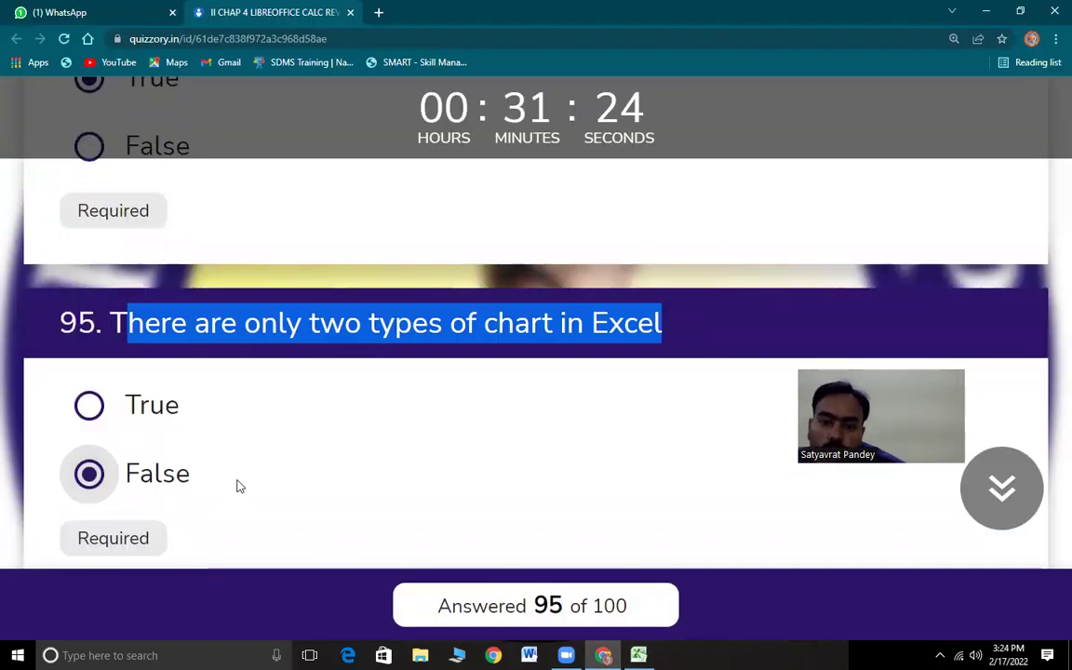
Highlight question 96 about MS Excel lacking a worksheet preview option before printing and answer it with False
{"action": "scroll", "coordinate": [235, 485], "scroll_direction": "down", "scroll_amount": 3}
{"action": "scroll", "coordinate": [240, 489], "scroll_direction": "down", "scroll_amount": 2}
{"action": "left_click_drag", "start_coordinate": [133, 203], "coordinate": [738, 246]}
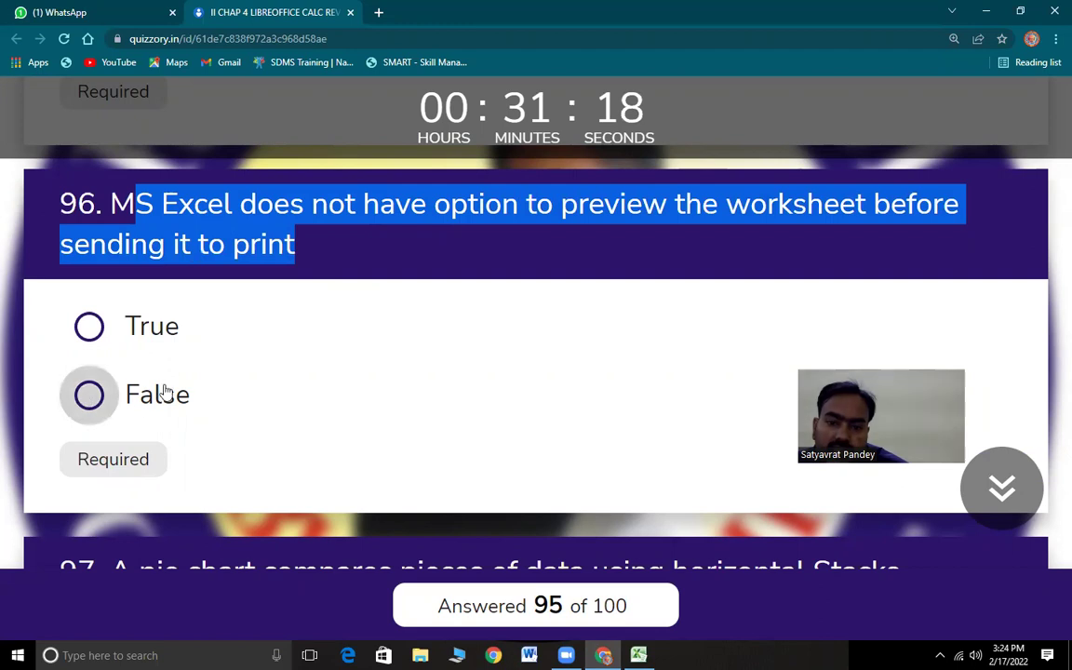
{"action": "left_click", "coordinate": [216, 379]}
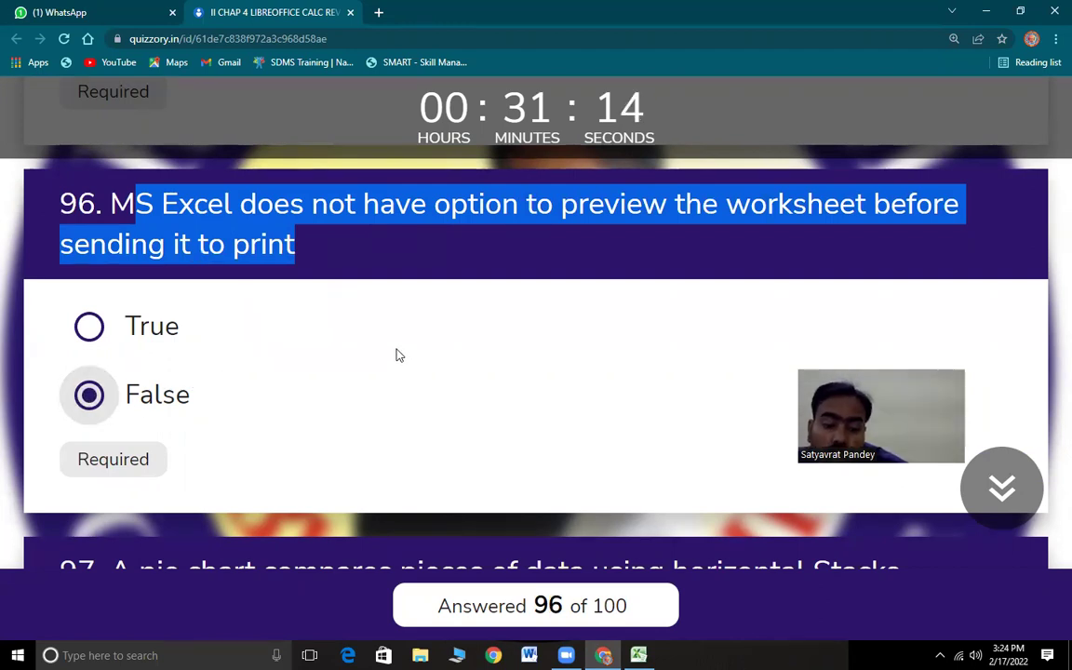
Highlight question 97 about a pie chart comparing data using horizontal stacks and answer it with False
{"action": "scroll", "coordinate": [358, 439], "scroll_direction": "down", "scroll_amount": 1}
{"action": "scroll", "coordinate": [359, 438], "scroll_direction": "down", "scroll_amount": 3}
{"action": "left_click_drag", "start_coordinate": [108, 274], "coordinate": [770, 308]}
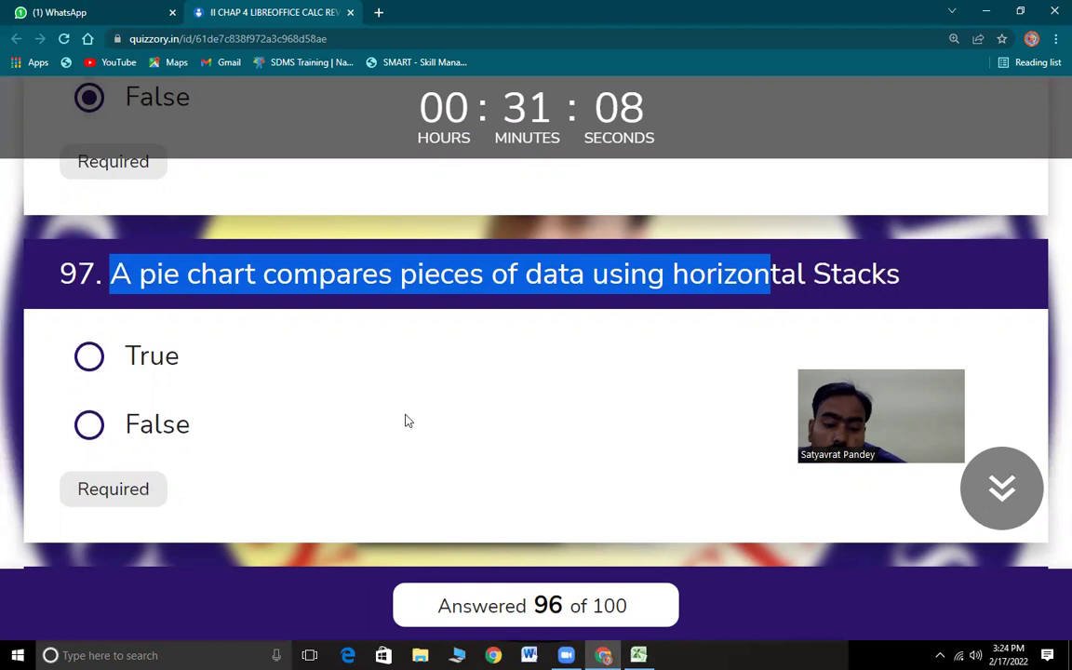
{"action": "left_click", "coordinate": [88, 424]}
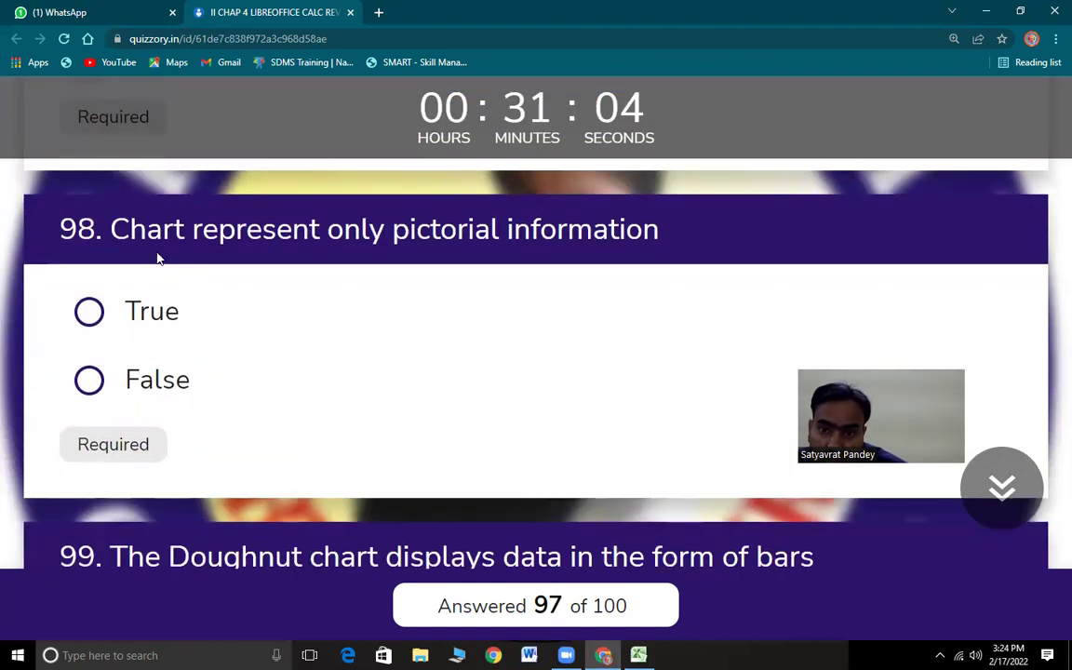
Answer question 98 about charts representing only pictorial information and question 99 about the doughnut chart displaying bars, both with False
{"action": "left_click_drag", "start_coordinate": [130, 229], "coordinate": [691, 242]}
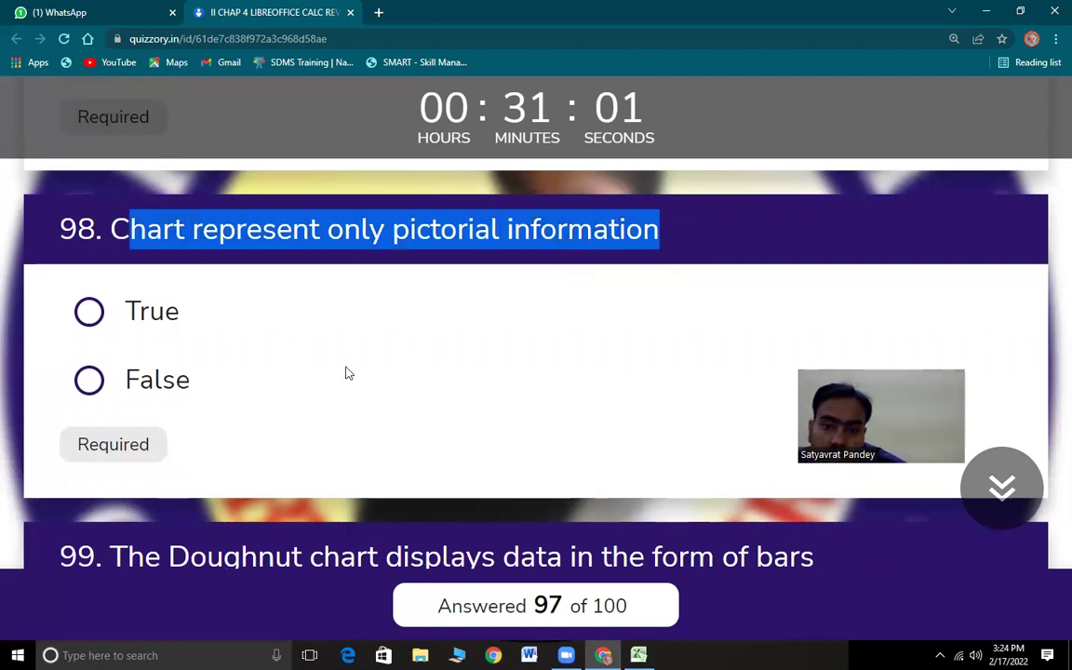
{"action": "left_click", "coordinate": [89, 380]}
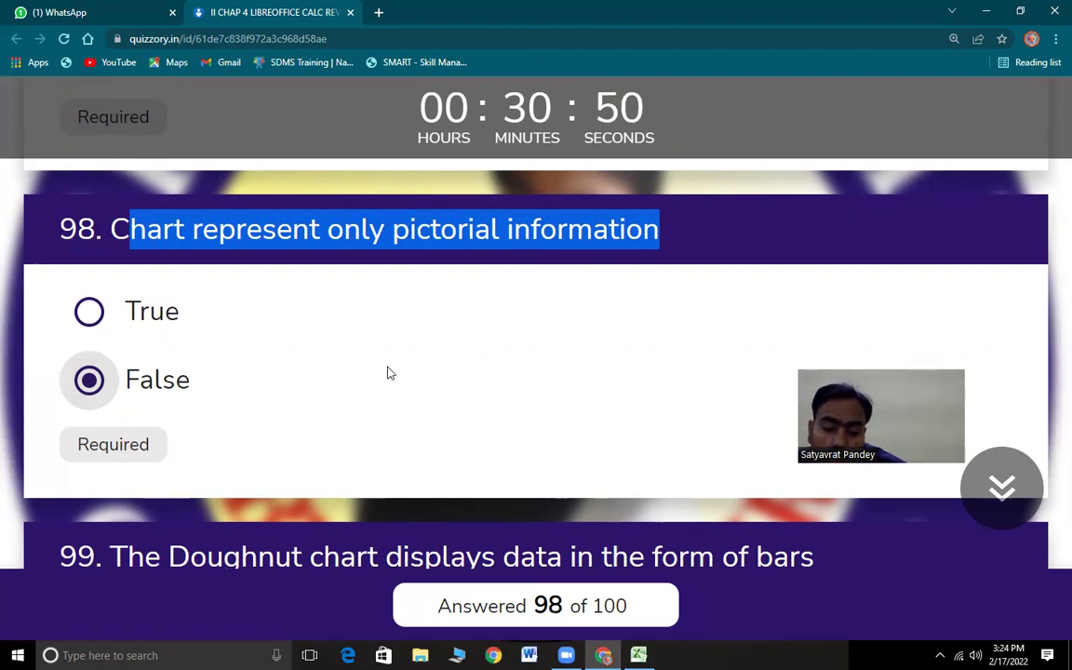
{"action": "scroll", "coordinate": [306, 414], "scroll_direction": "down", "scroll_amount": 3}
{"action": "left_click_drag", "start_coordinate": [112, 258], "coordinate": [805, 288]}
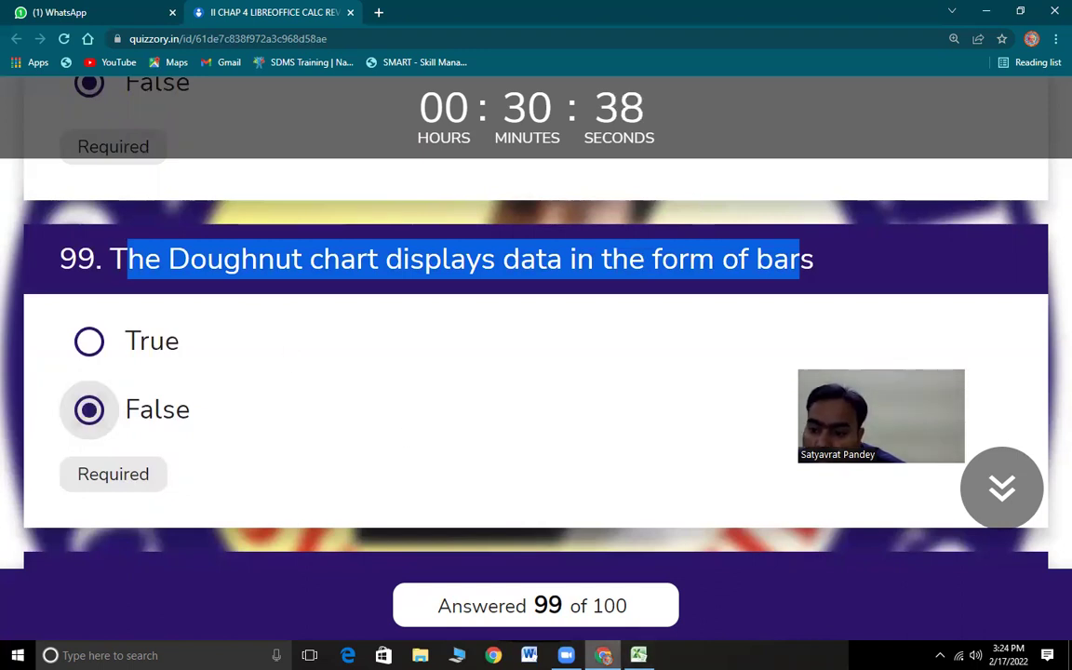
Switch to Excel, insert a basic doughnut chart from the value in cell G15, and deselect the chart
{"action": "key", "text": "alt+Tab"}
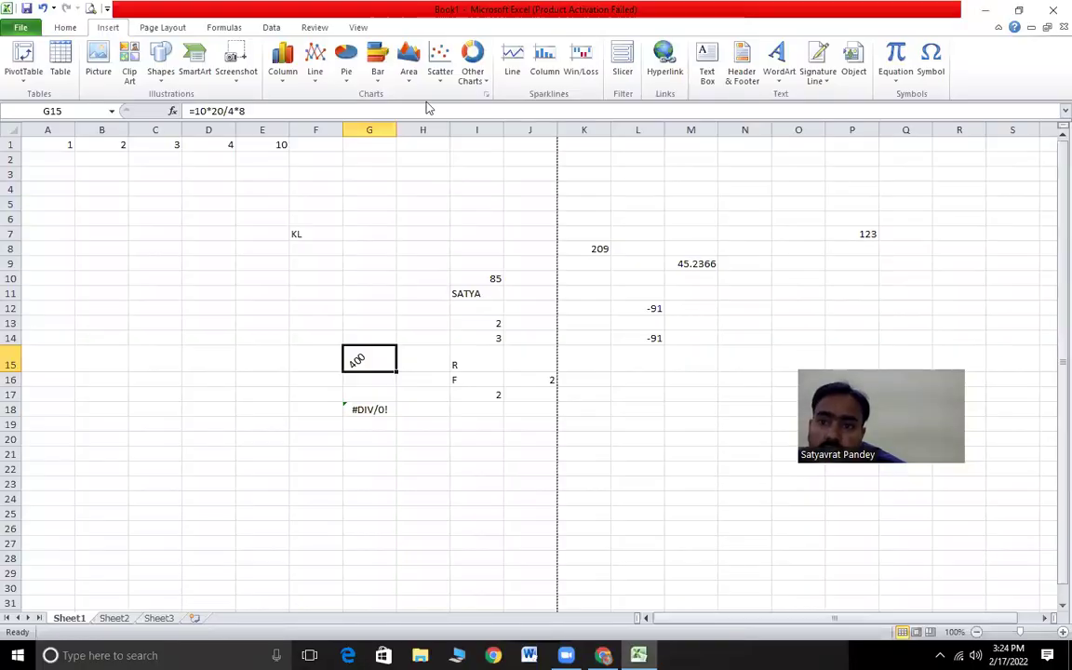
{"action": "left_click", "coordinate": [473, 73]}
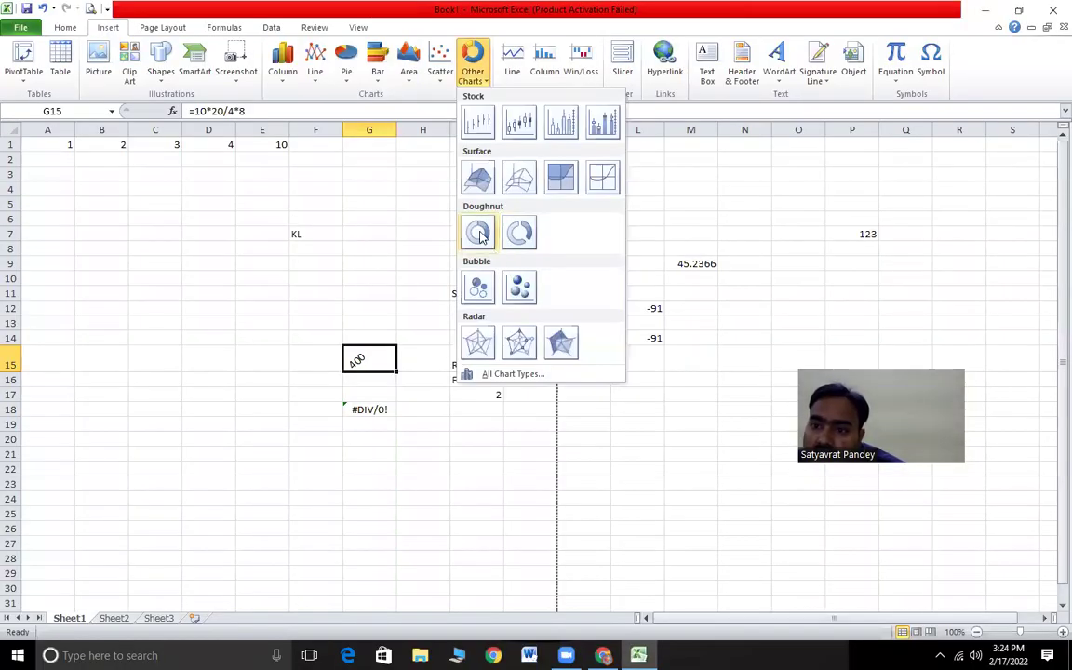
{"action": "left_click", "coordinate": [477, 234]}
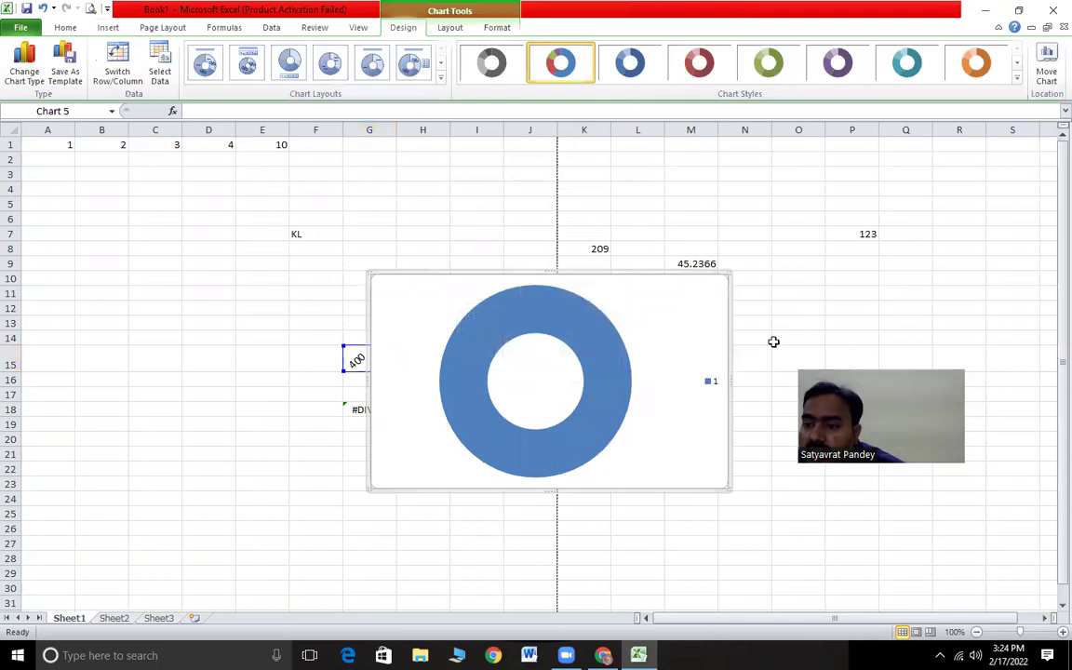
{"action": "left_click", "coordinate": [798, 323]}
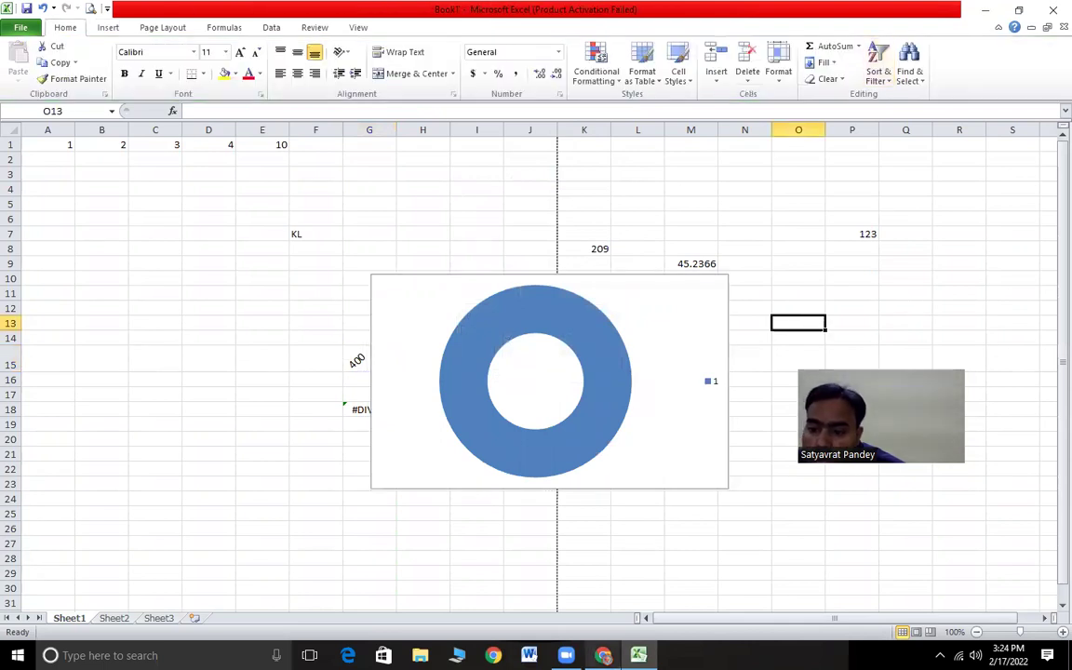
Return to the quiz, highlight question 100 about MS Excel being proprietary software, and answer it with True
{"action": "key", "text": "alt+Tab"}
{"action": "scroll", "coordinate": [314, 449], "scroll_direction": "down", "scroll_amount": 3}
{"action": "scroll", "coordinate": [299, 461], "scroll_direction": "down", "scroll_amount": 2}
{"action": "left_click_drag", "start_coordinate": [152, 215], "coordinate": [633, 227]}
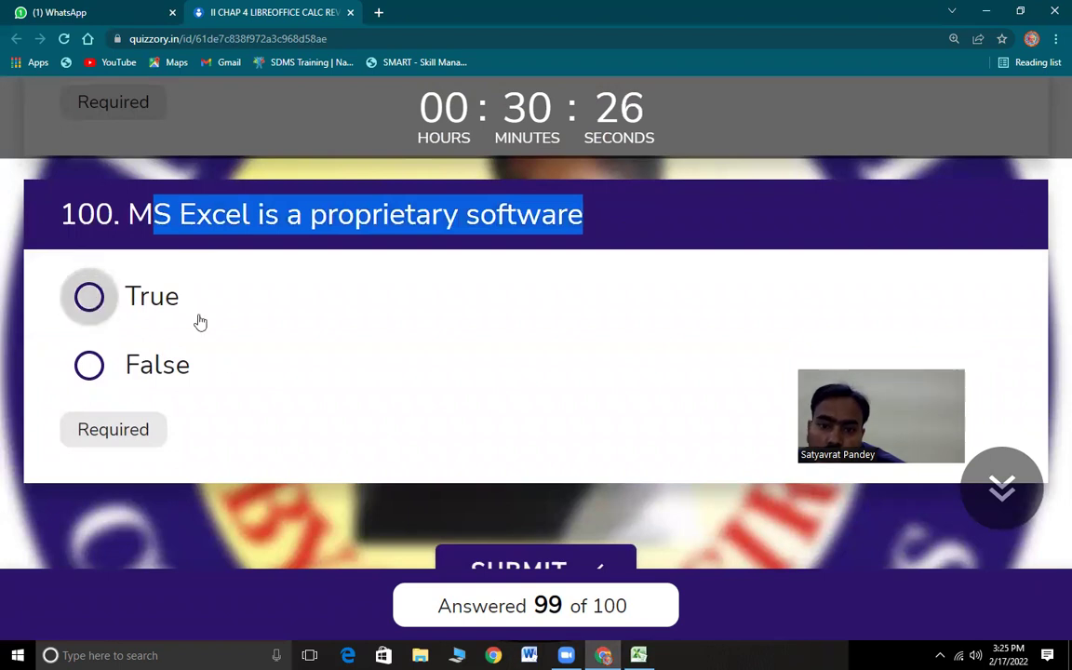
{"action": "key", "text": "space"}
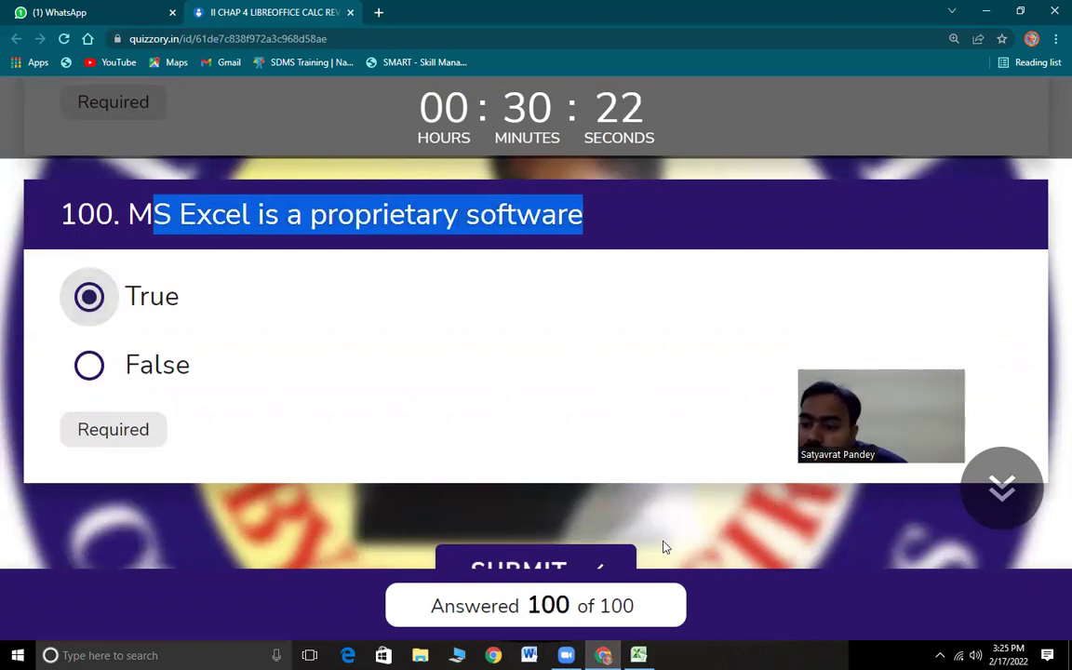
{"action": "left_click", "coordinate": [632, 488]}
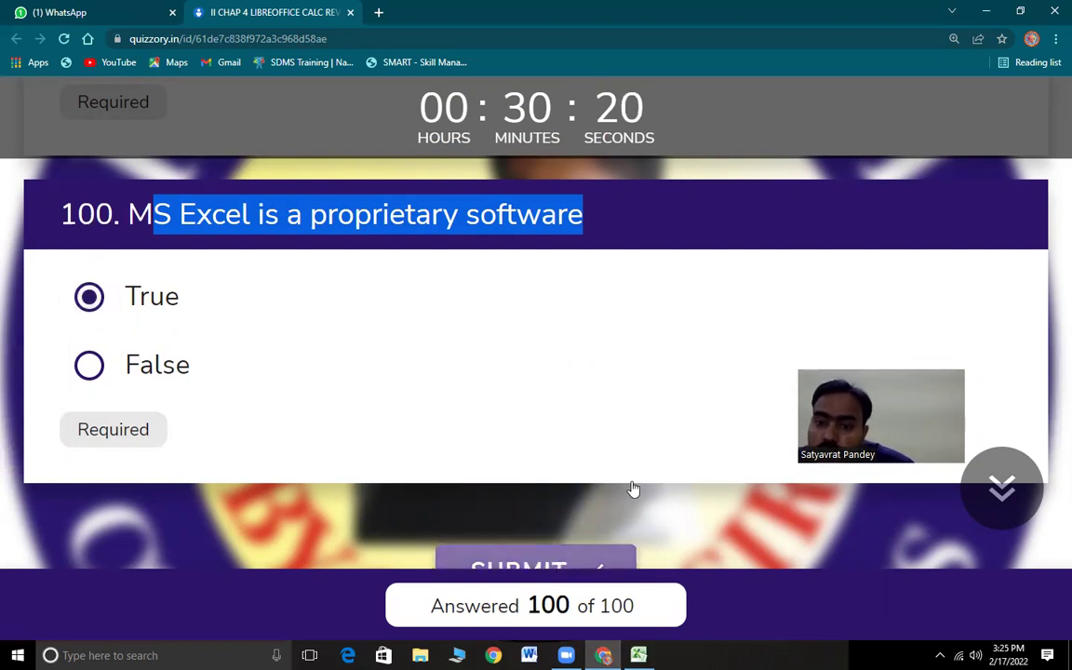